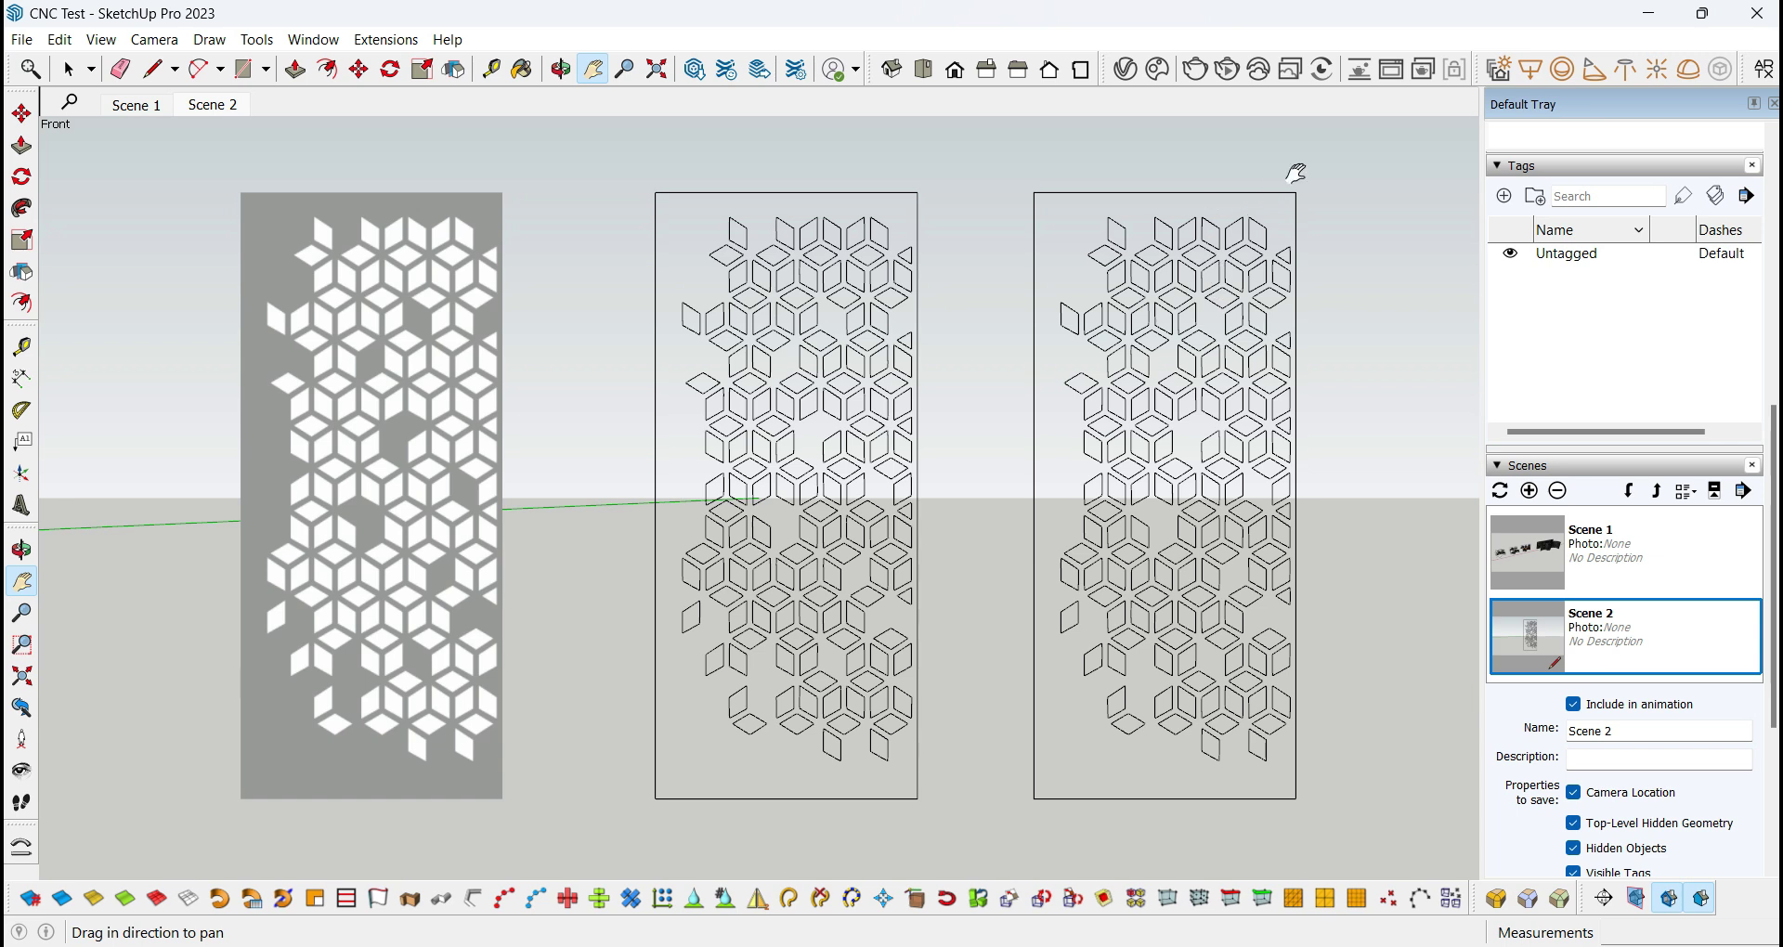
# Open the rightmost panel group for editing and draw a rectangle between opposite corners of its outline to create a face.
pyautogui.press('space')
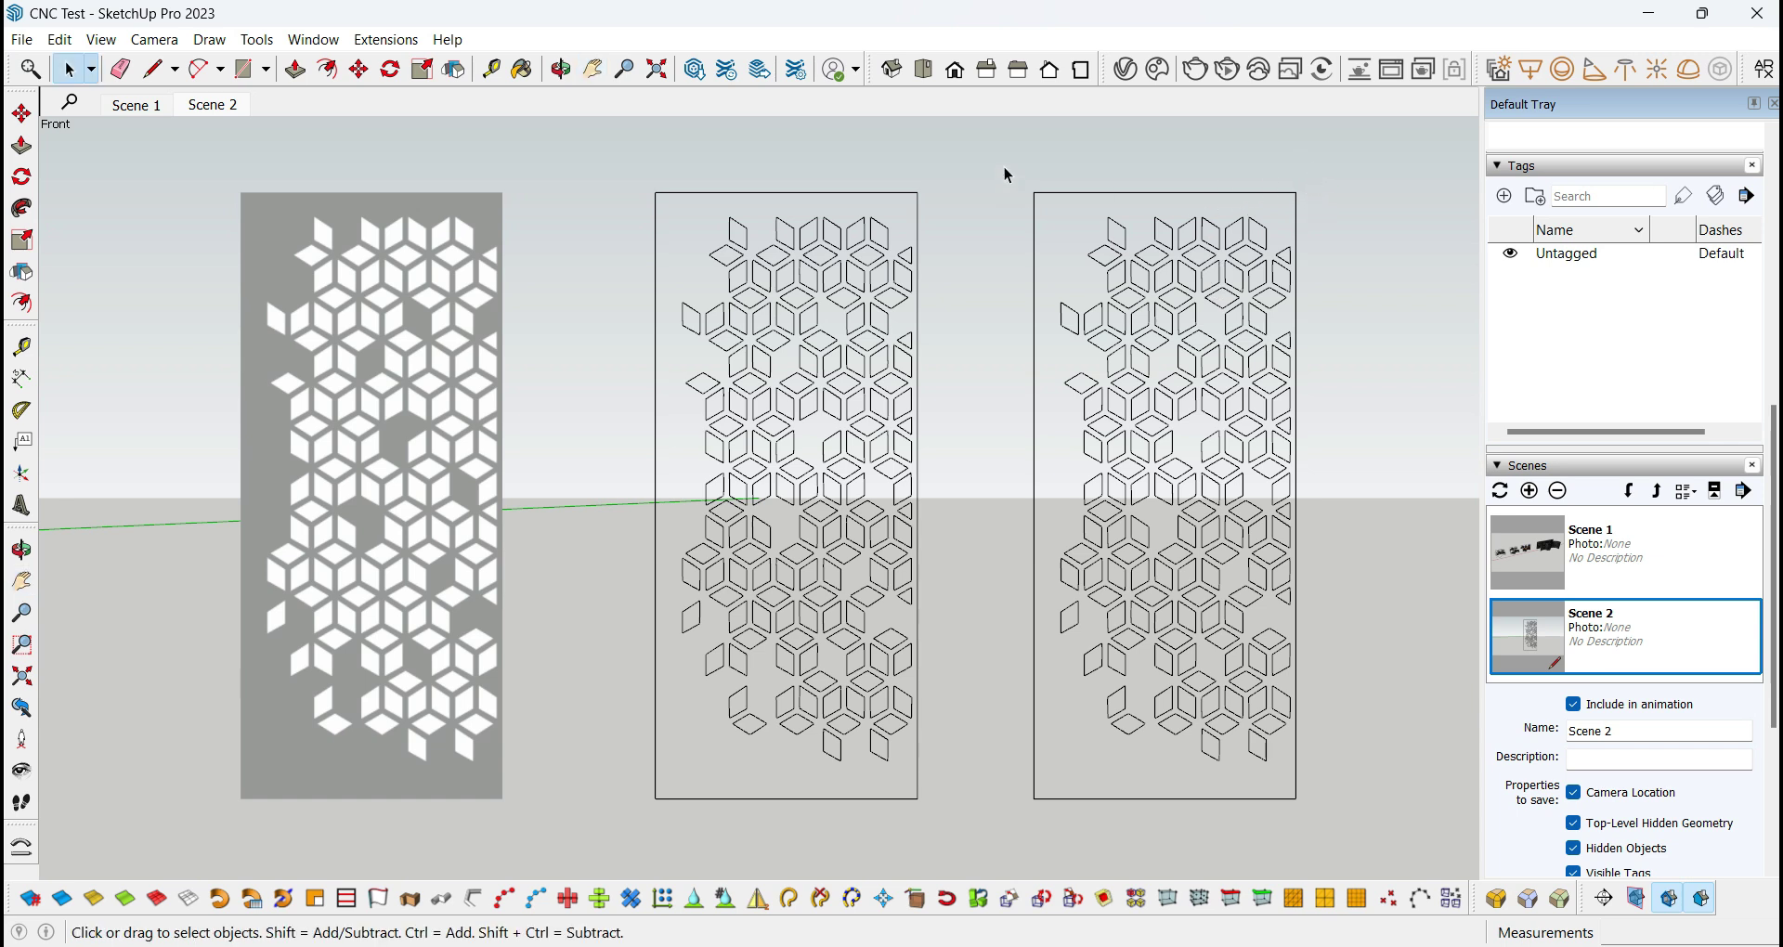
pyautogui.moveTo(1005, 167); pyautogui.dragTo(1355, 819)
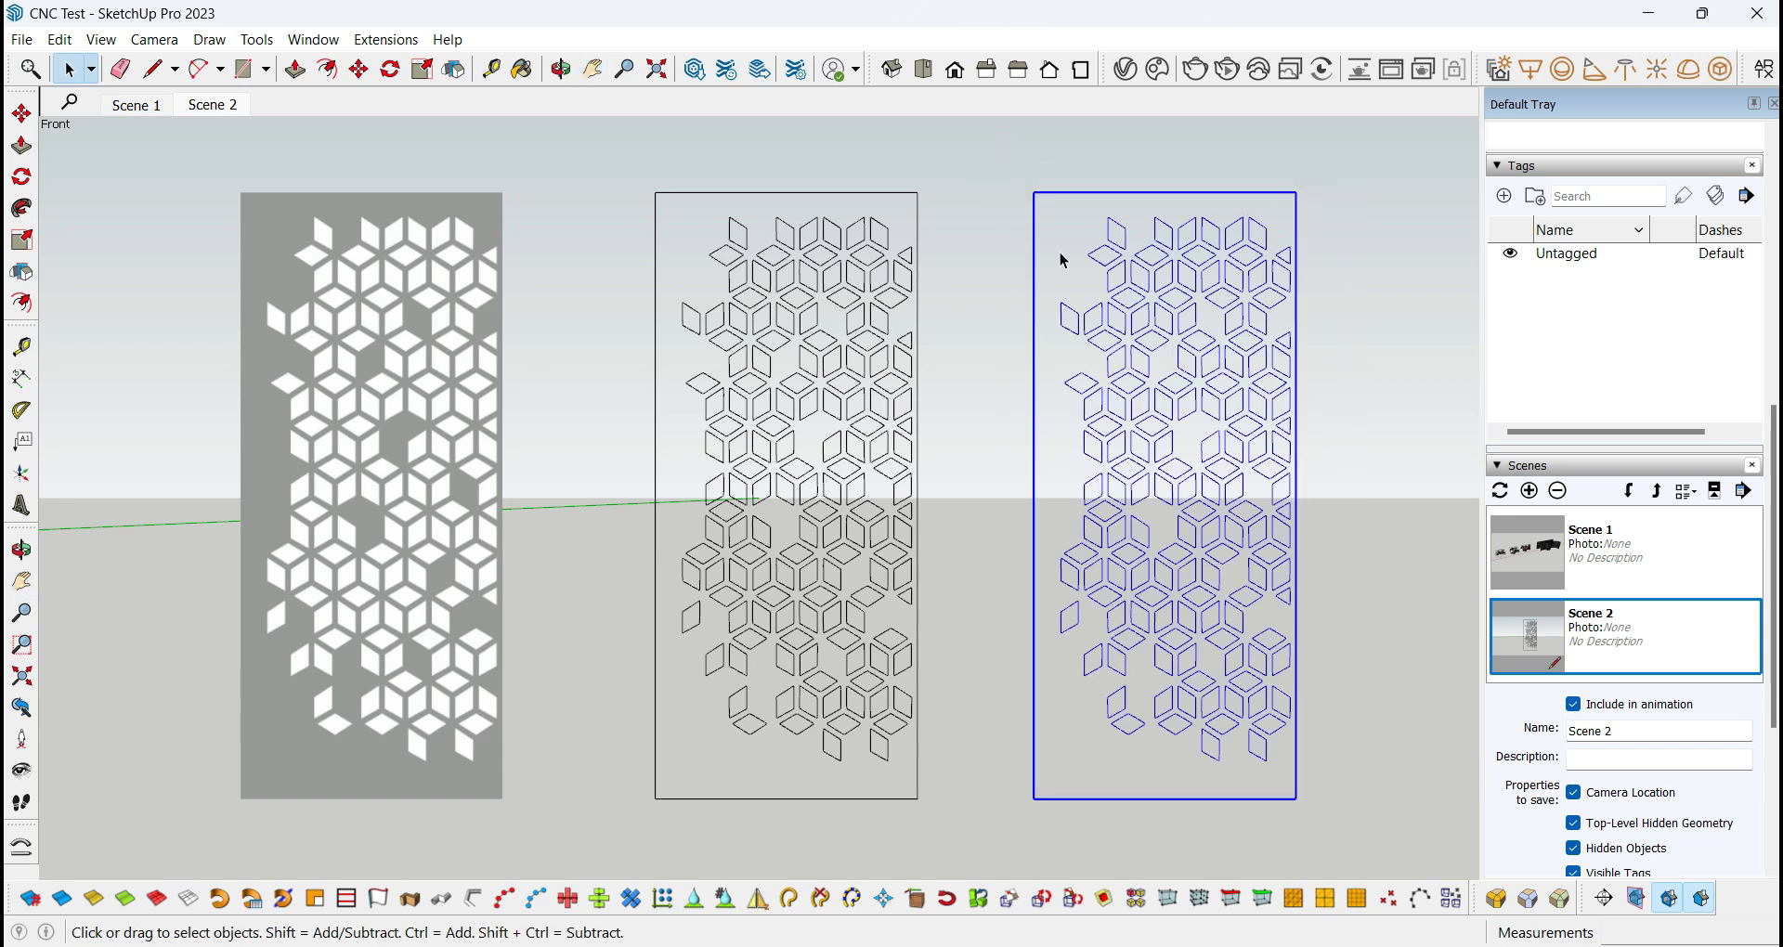
pyautogui.doubleClick(1117, 257)
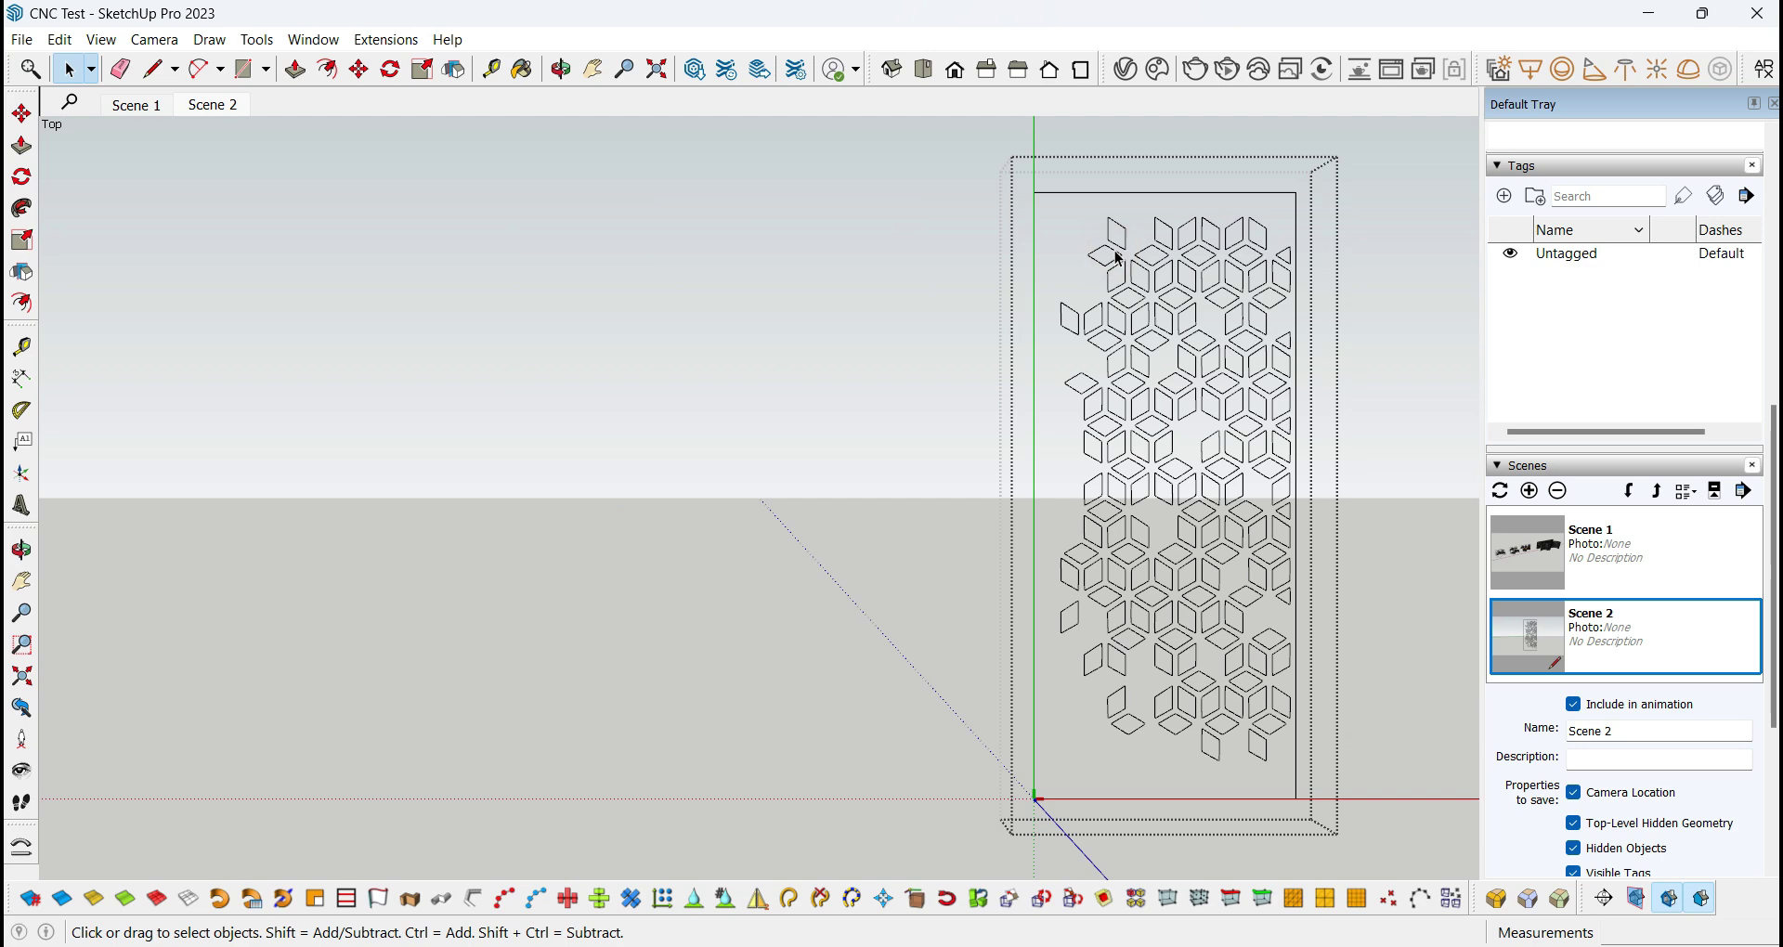
pyautogui.press('r')
pyautogui.click(1033, 193)
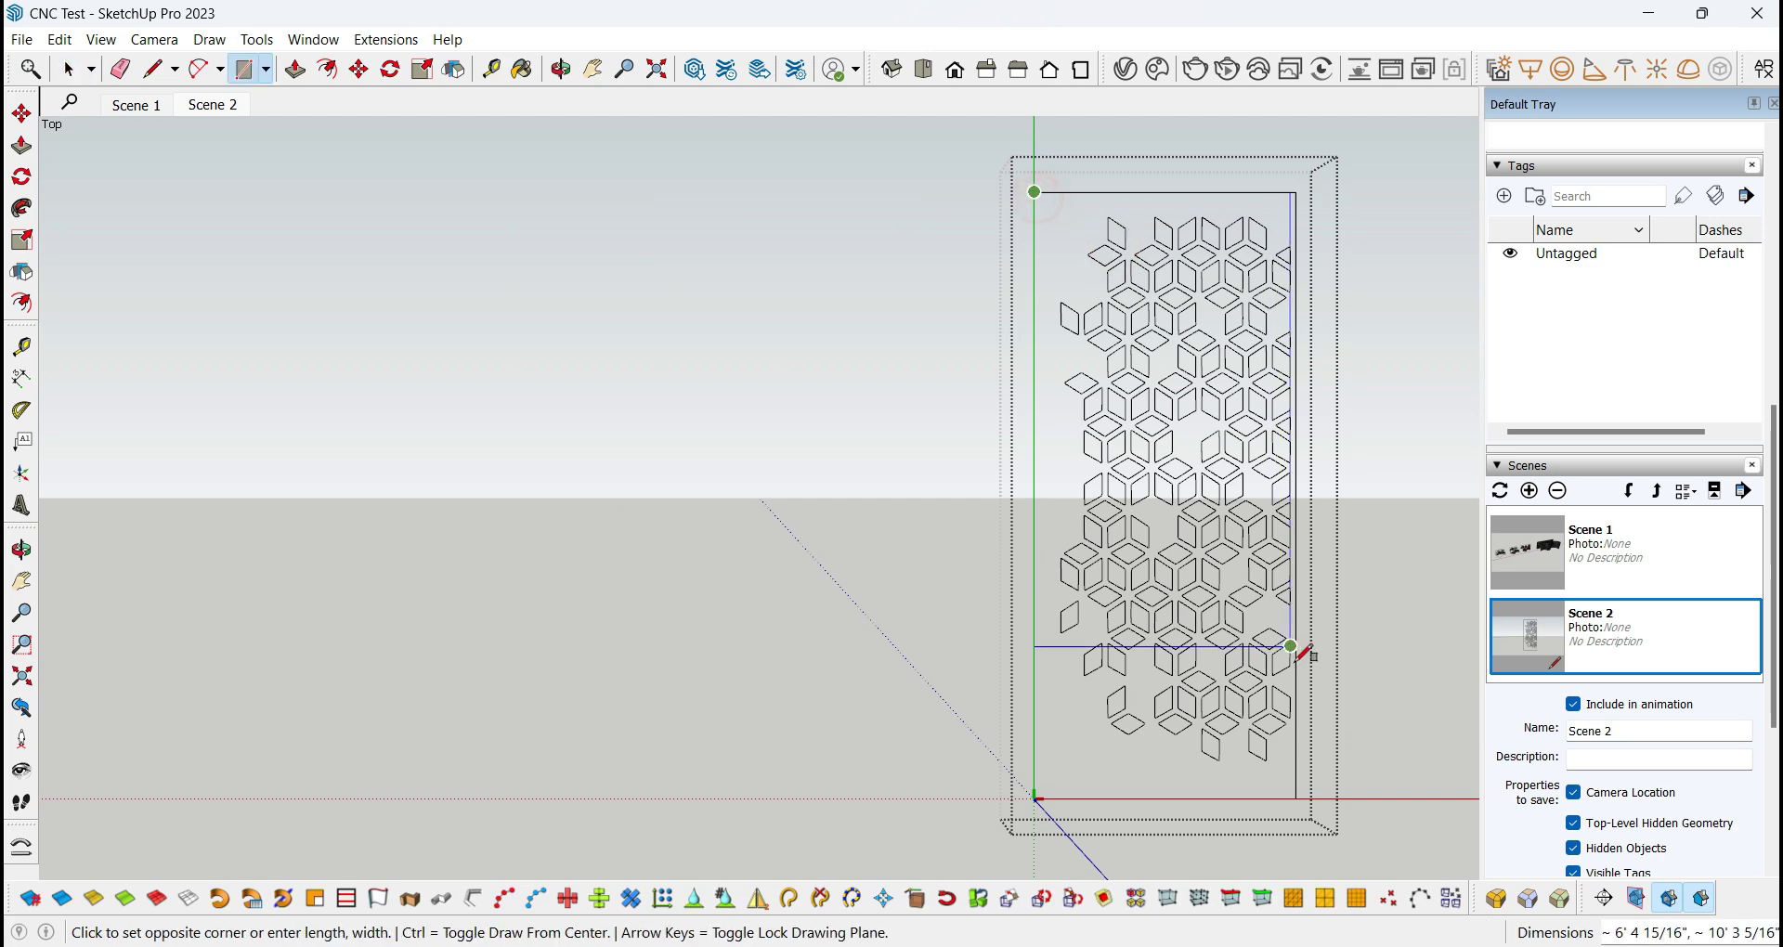
pyautogui.click(1296, 797)
pyautogui.press('space')
# Select the new panel face and examine whether the diamond outlines divide it into separate faces.
pyautogui.click(1057, 513)
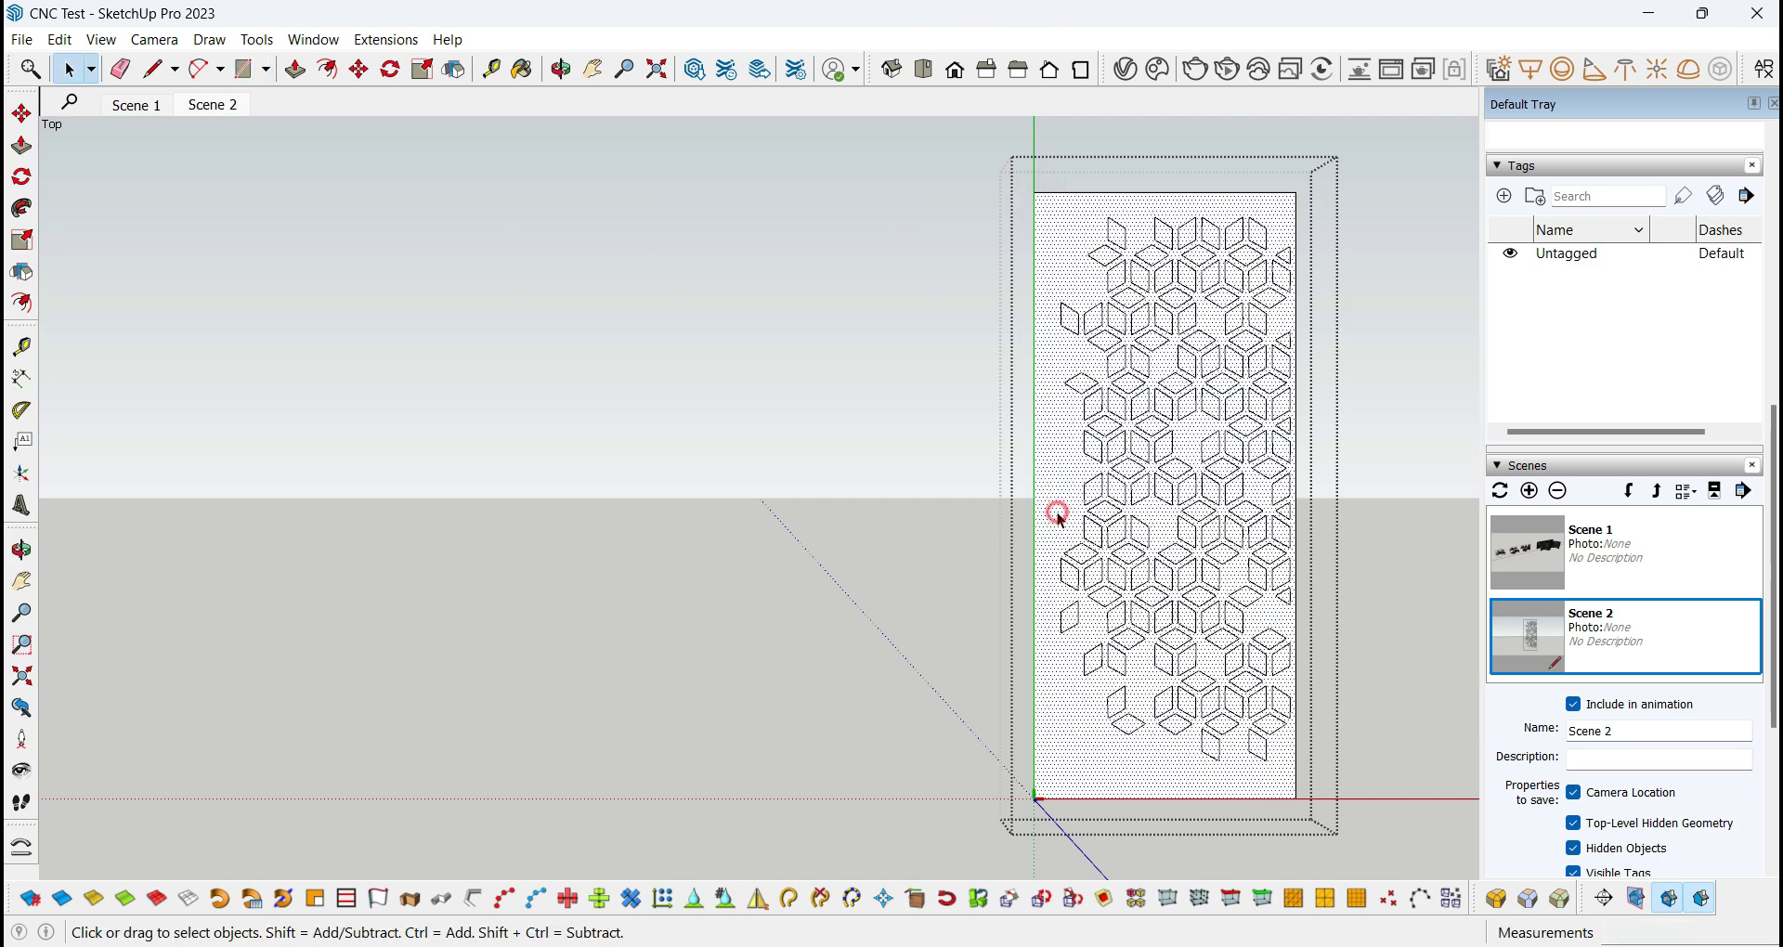
pyautogui.scroll(6, 1237, 506)
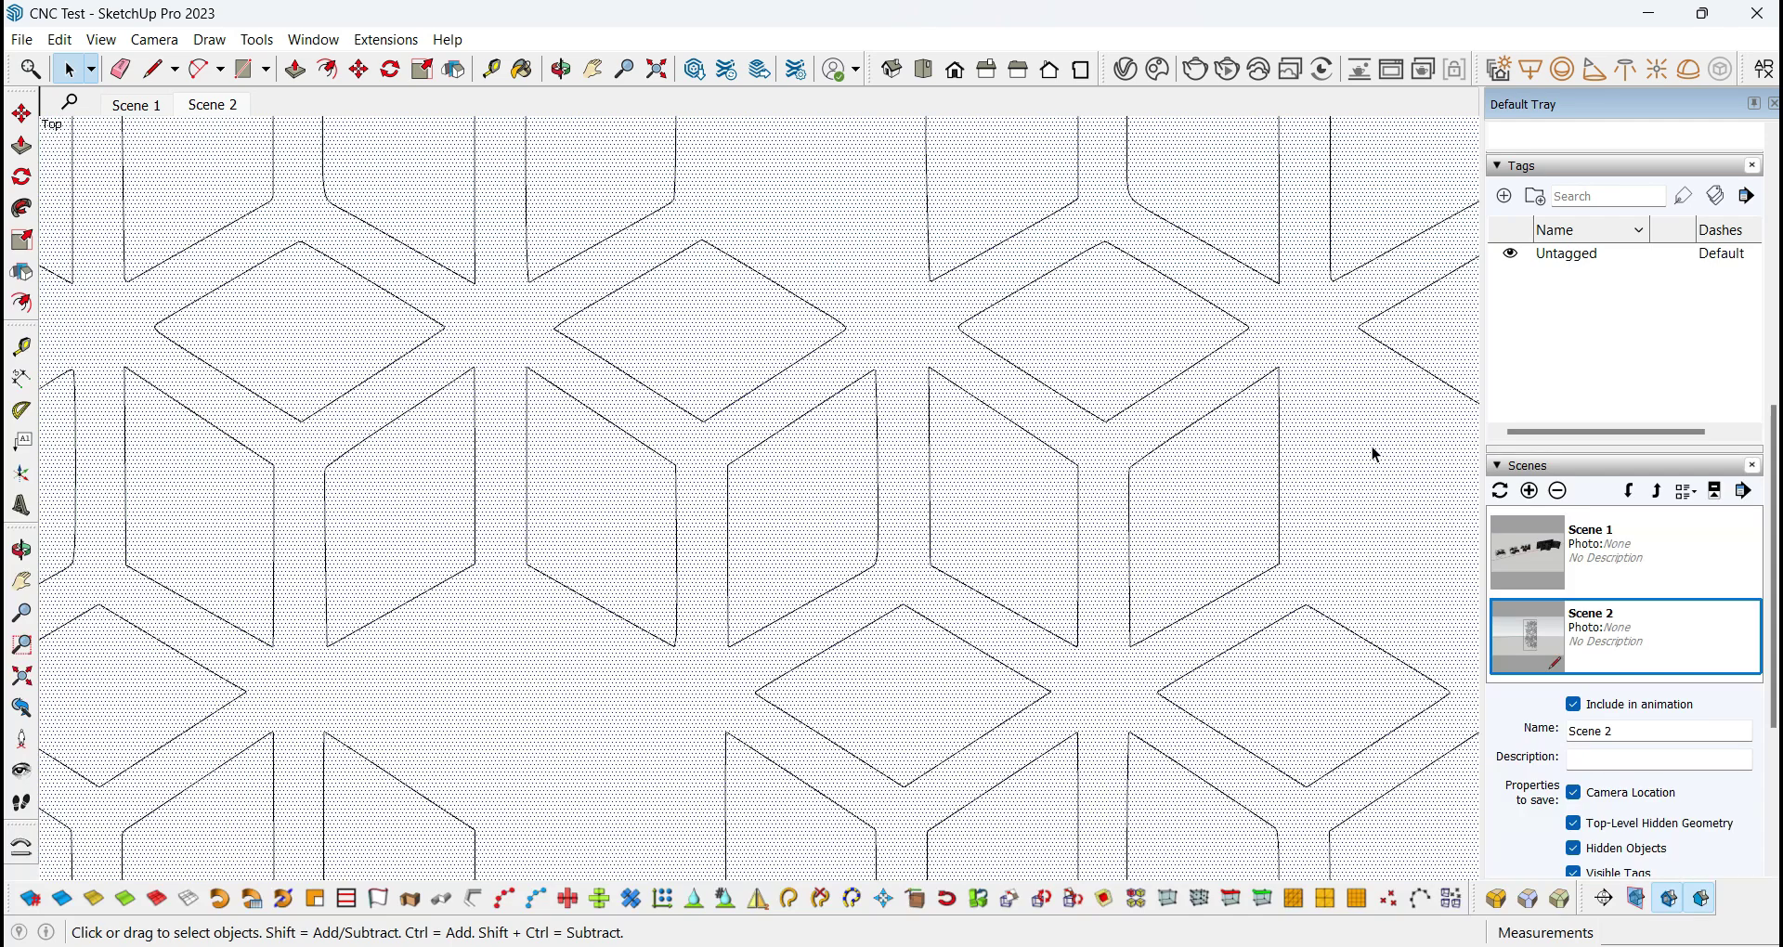
pyautogui.scroll(-5, 1126, 410)
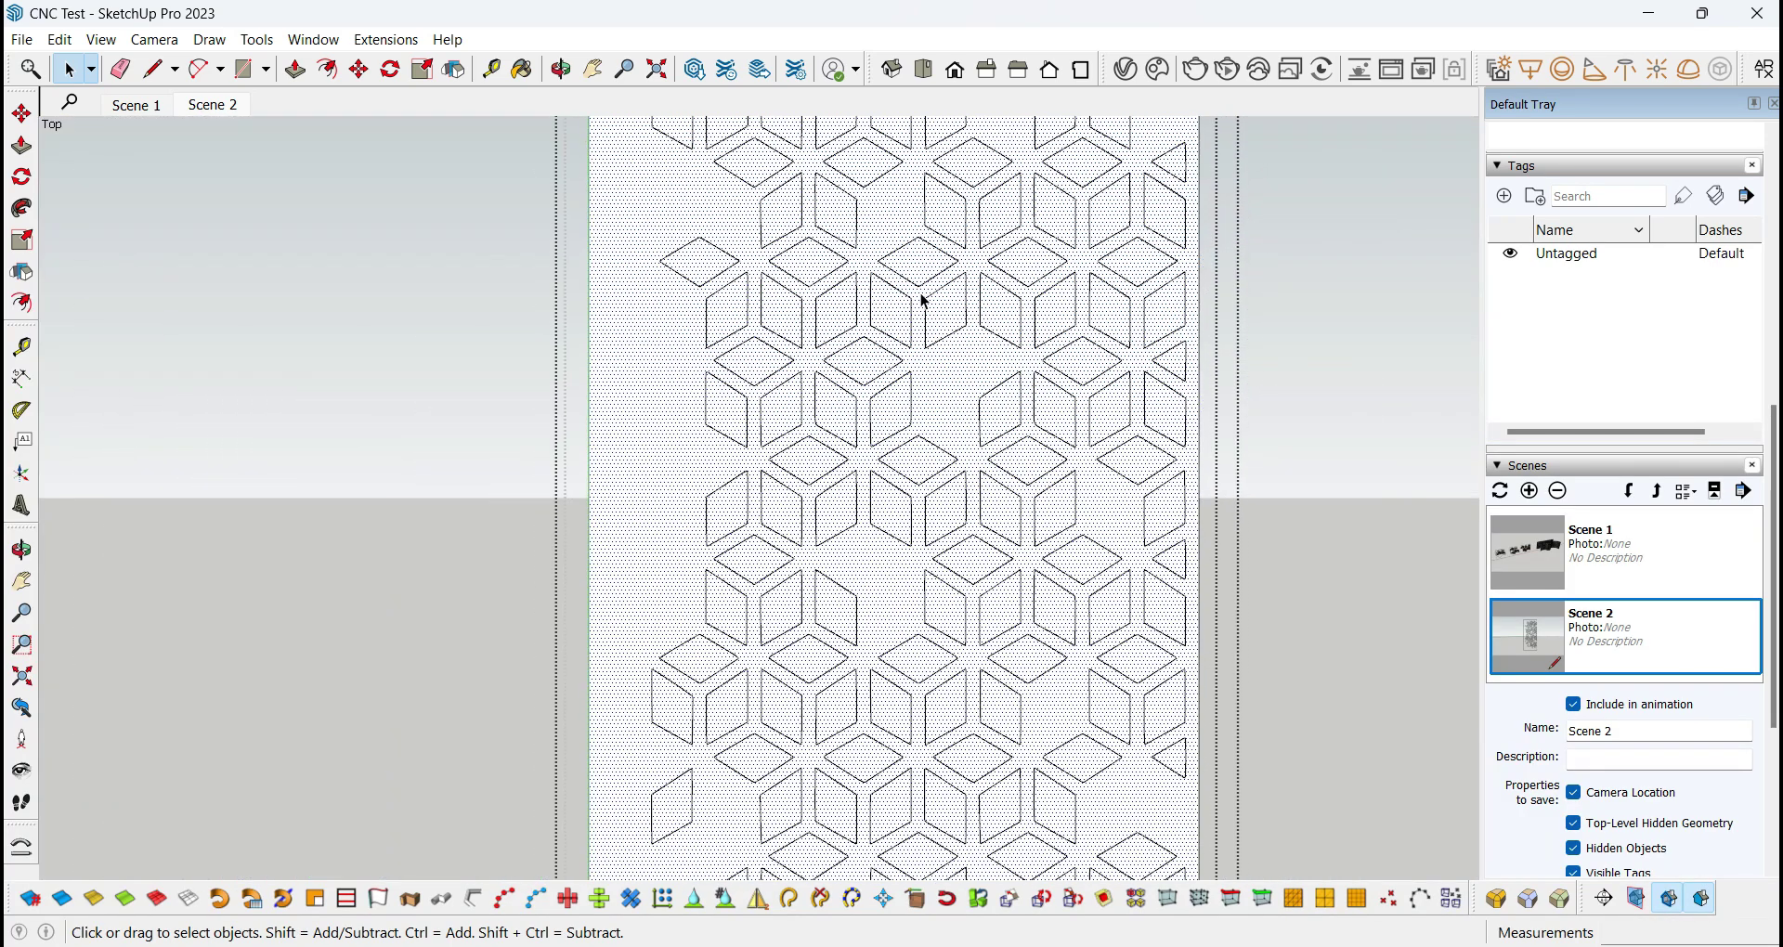
pyautogui.scroll(-3, 920, 366)
pyautogui.scroll(6, 943, 250)
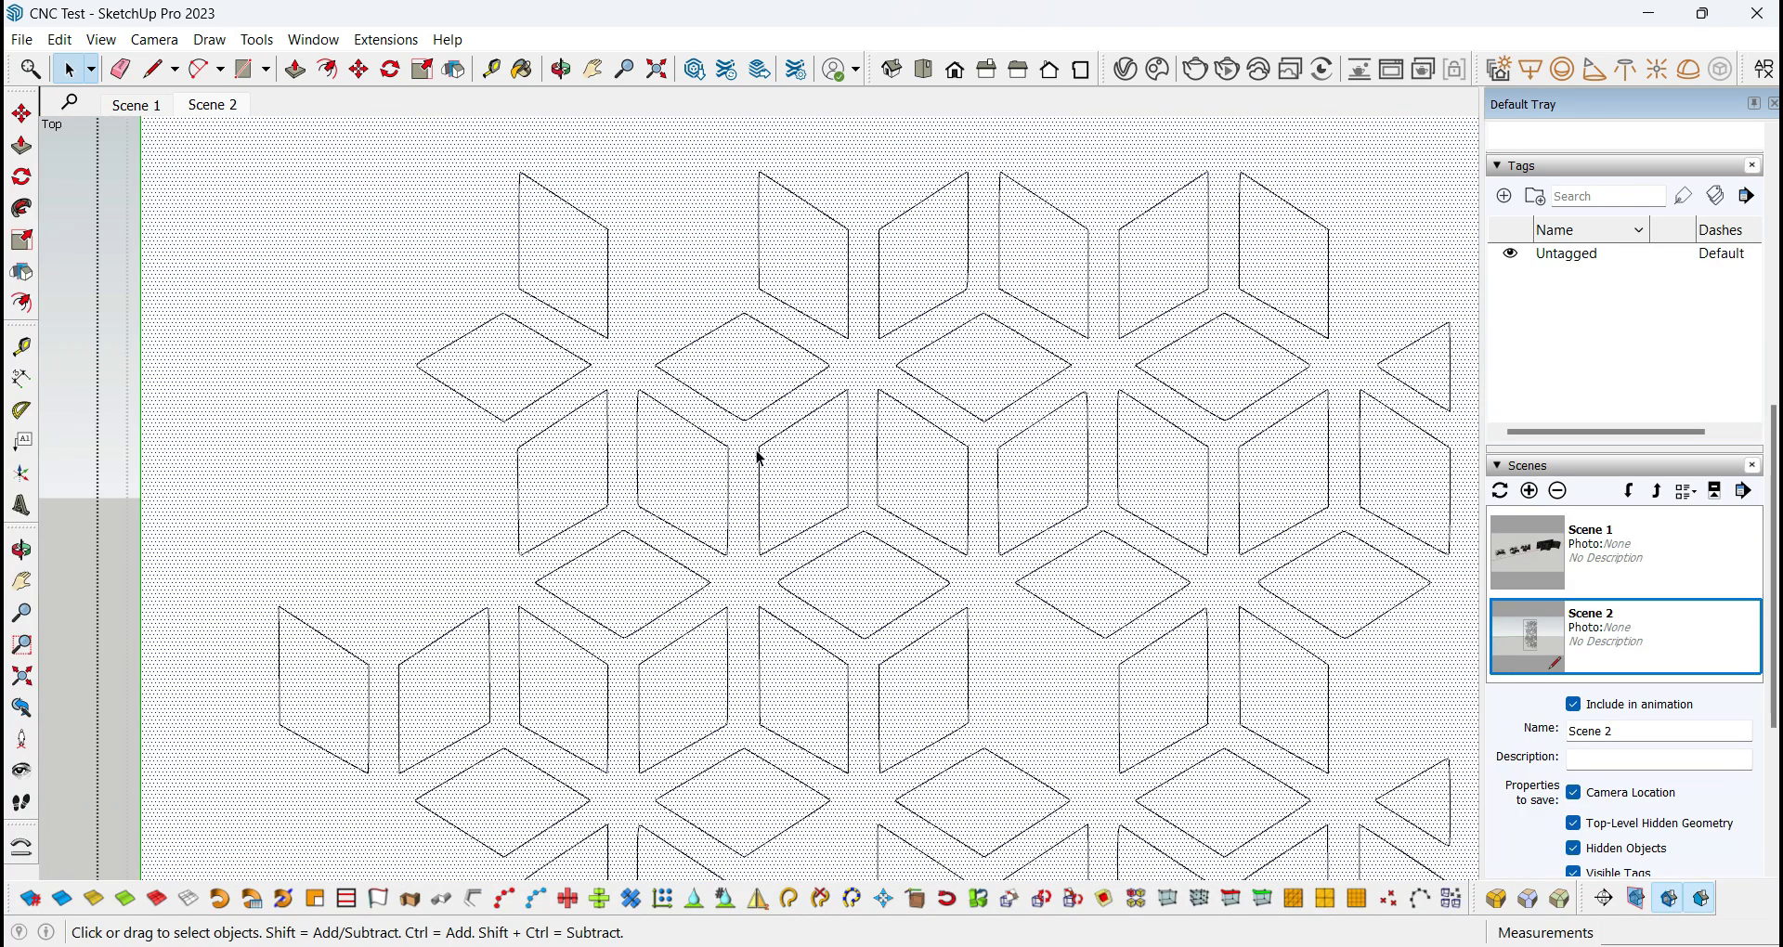
pyautogui.scroll(-5, 987, 278)
pyautogui.scroll(1, 942, 238)
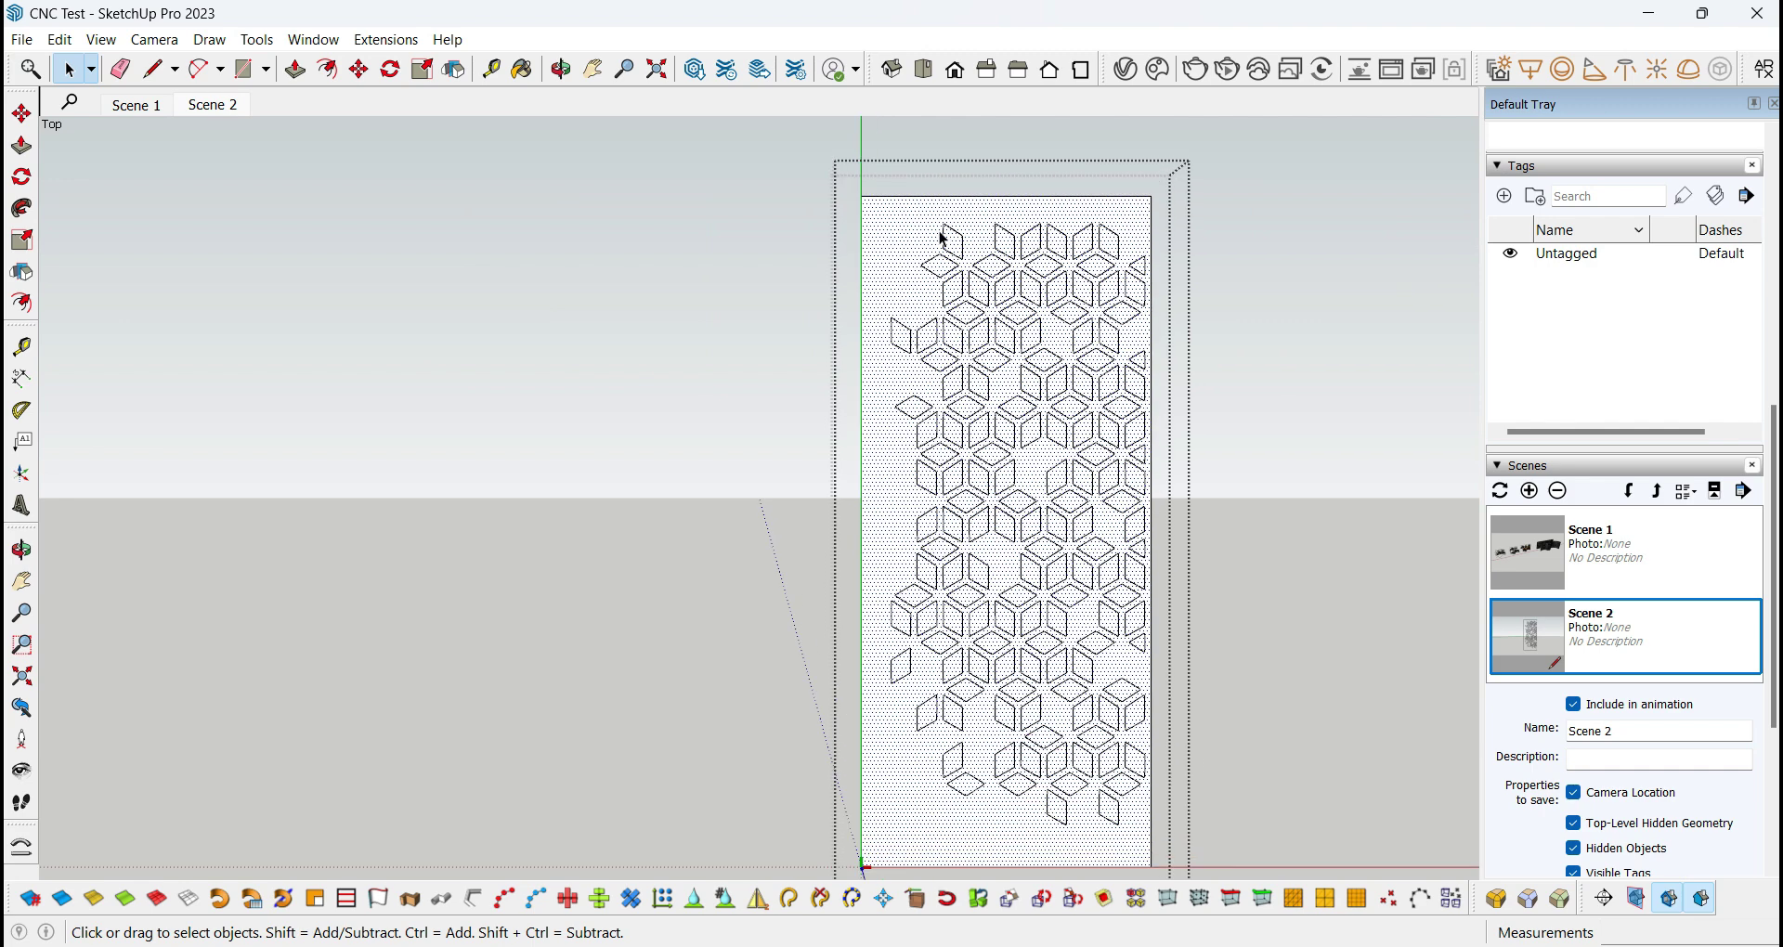
pyautogui.scroll(4, 956, 270)
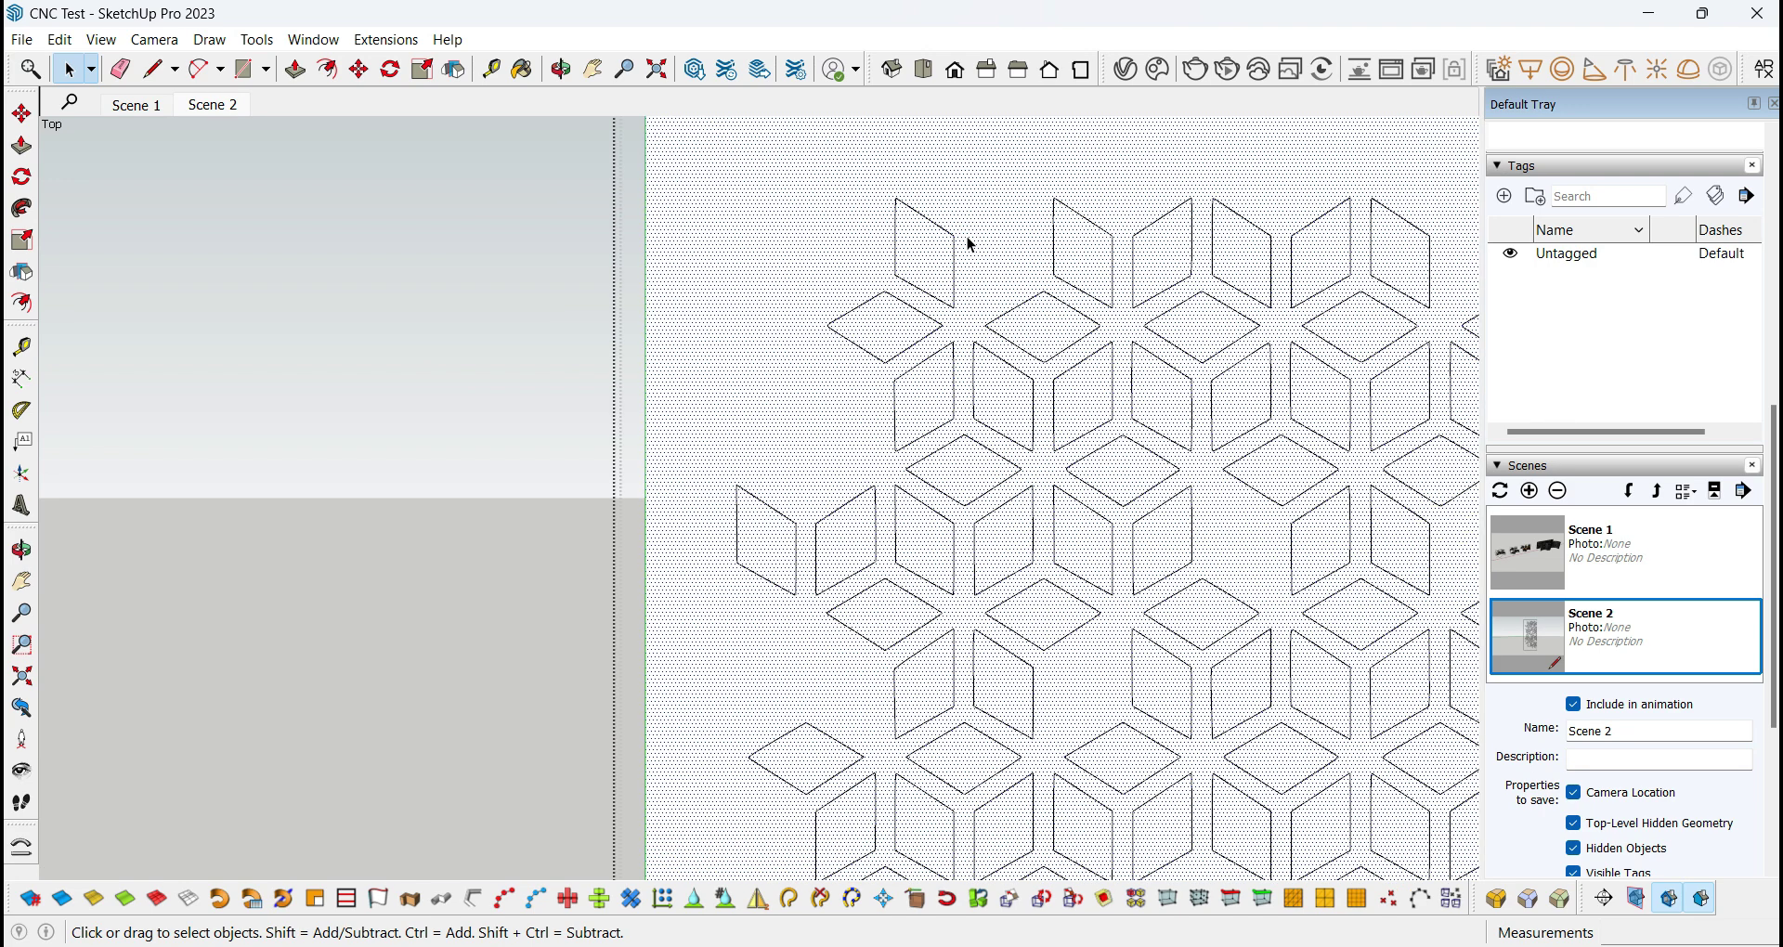
# Trace over part of one edge on each of the first two top-row diamonds with the Line tool to split their faces off.
pyautogui.press('l')
pyautogui.scroll(2, 975, 242)
pyautogui.click(936, 303)
pyautogui.click(935, 303)
pyautogui.scroll(-3, 943, 298)
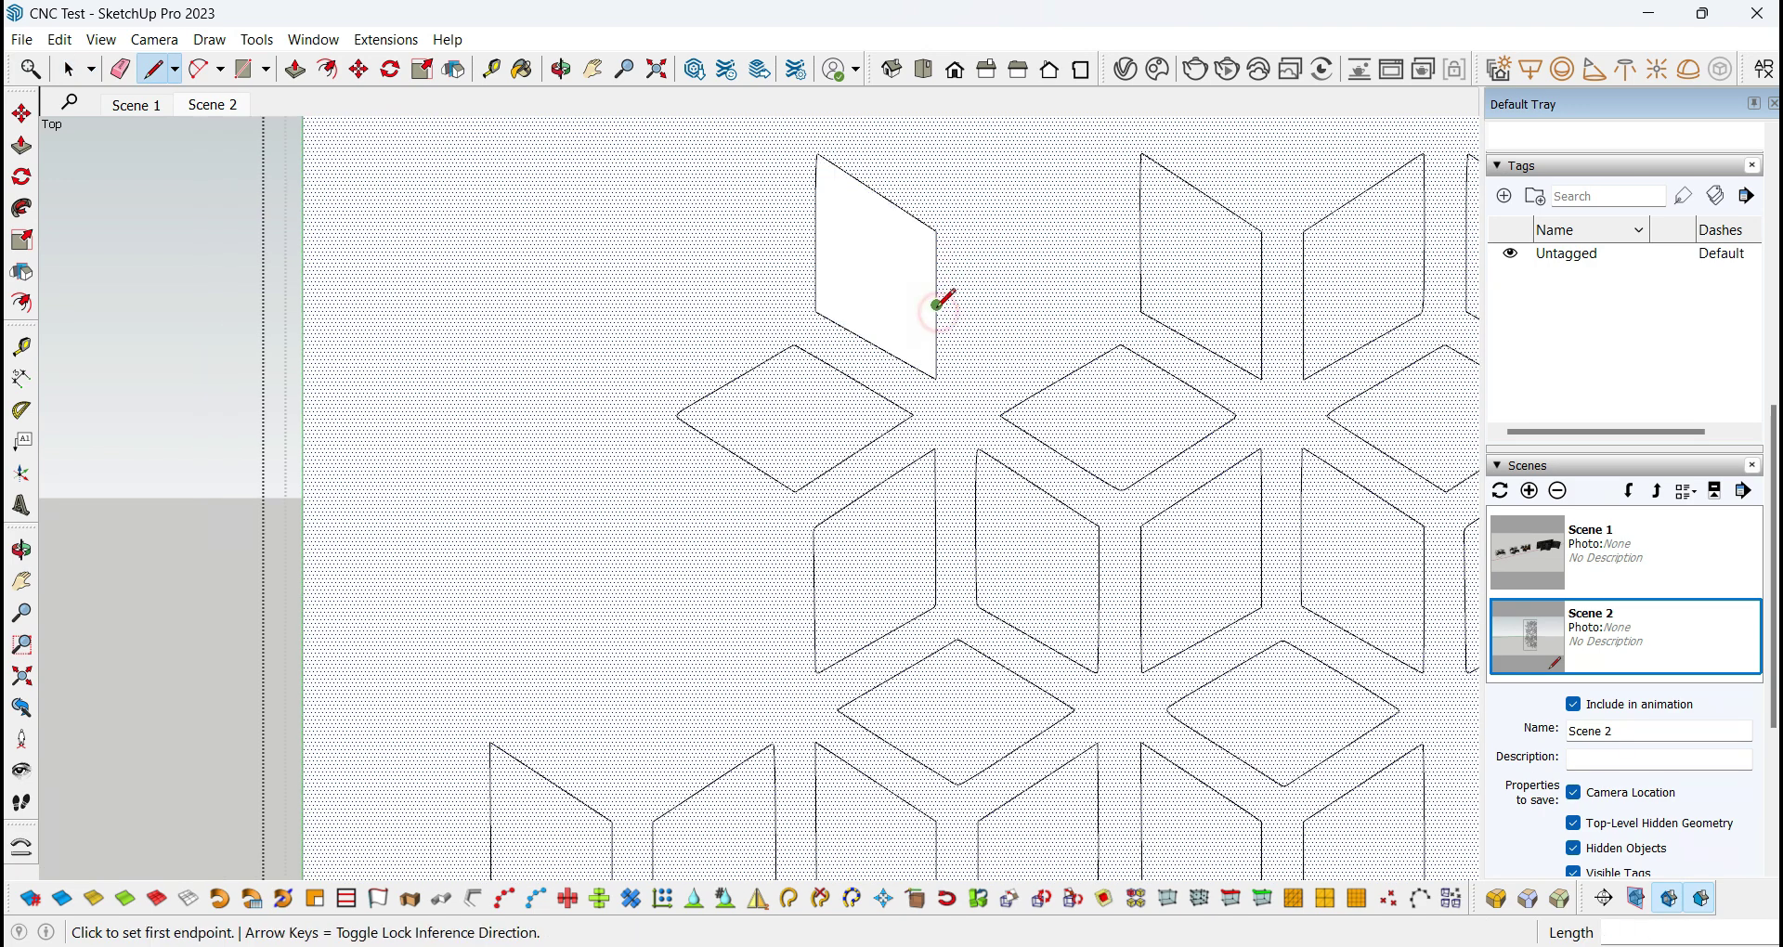
pyautogui.click(1140, 263)
pyautogui.click(1141, 306)
pyautogui.scroll(-3, 1142, 305)
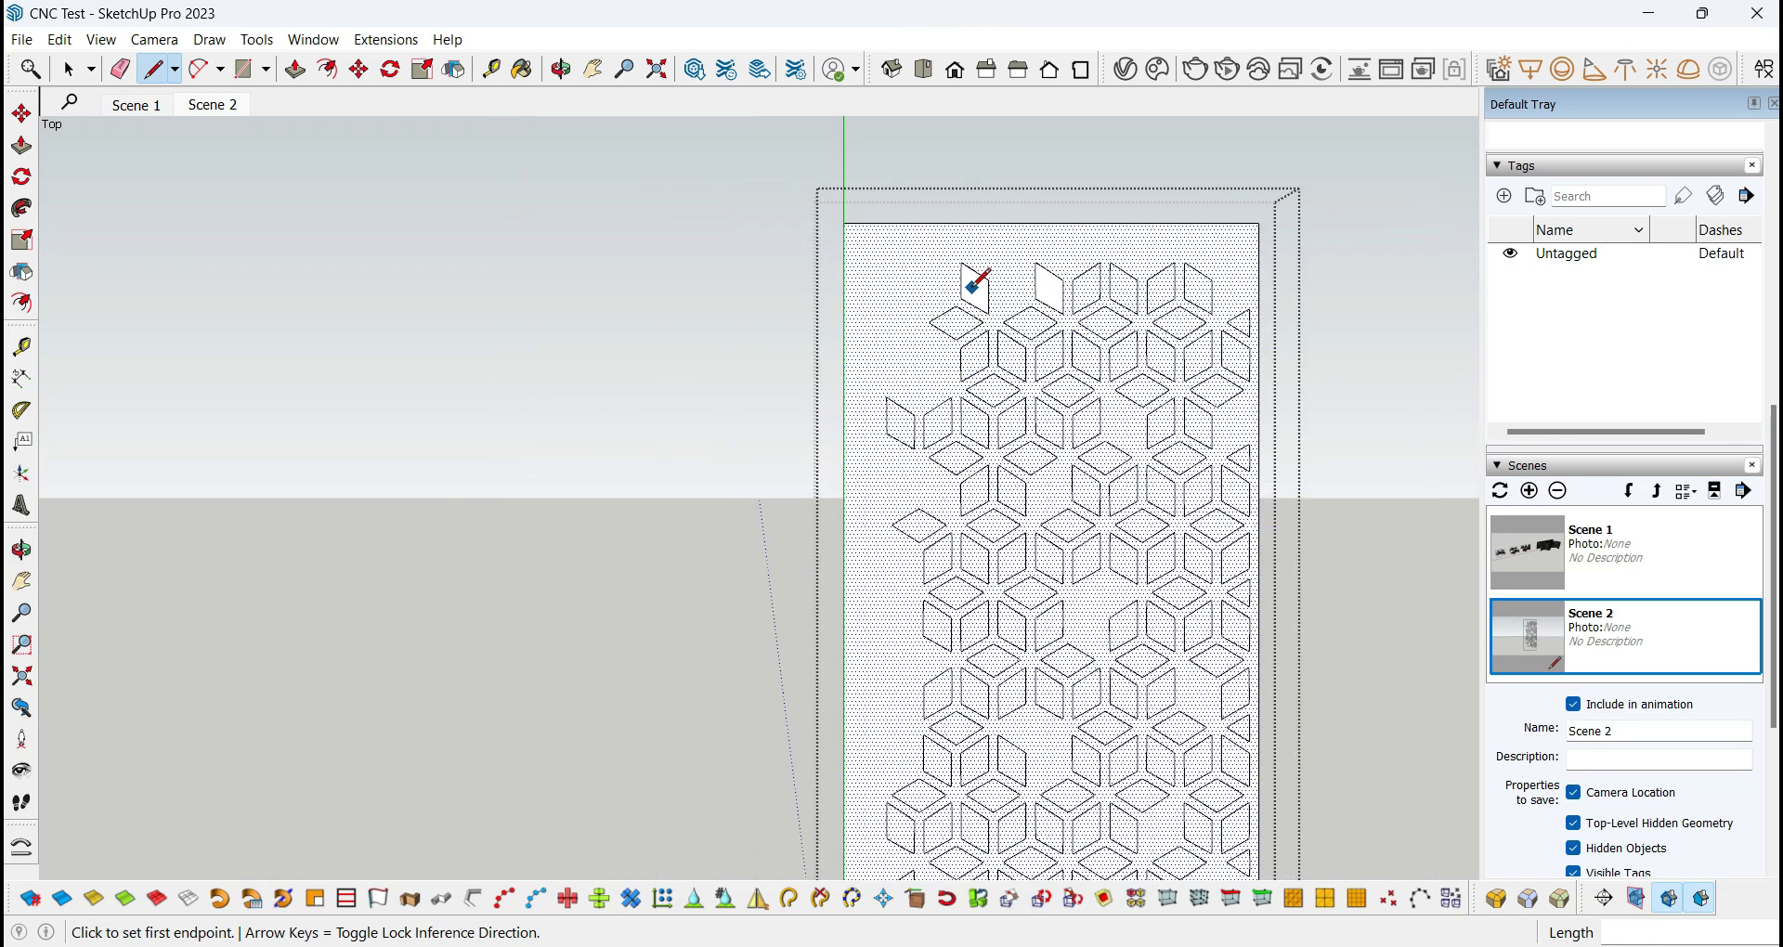
# Select the whole diamond pattern inside the panel's border and deselect its faces, keeping only the edges selected.
pyautogui.press('space')
pyautogui.scroll(2, 971, 288)
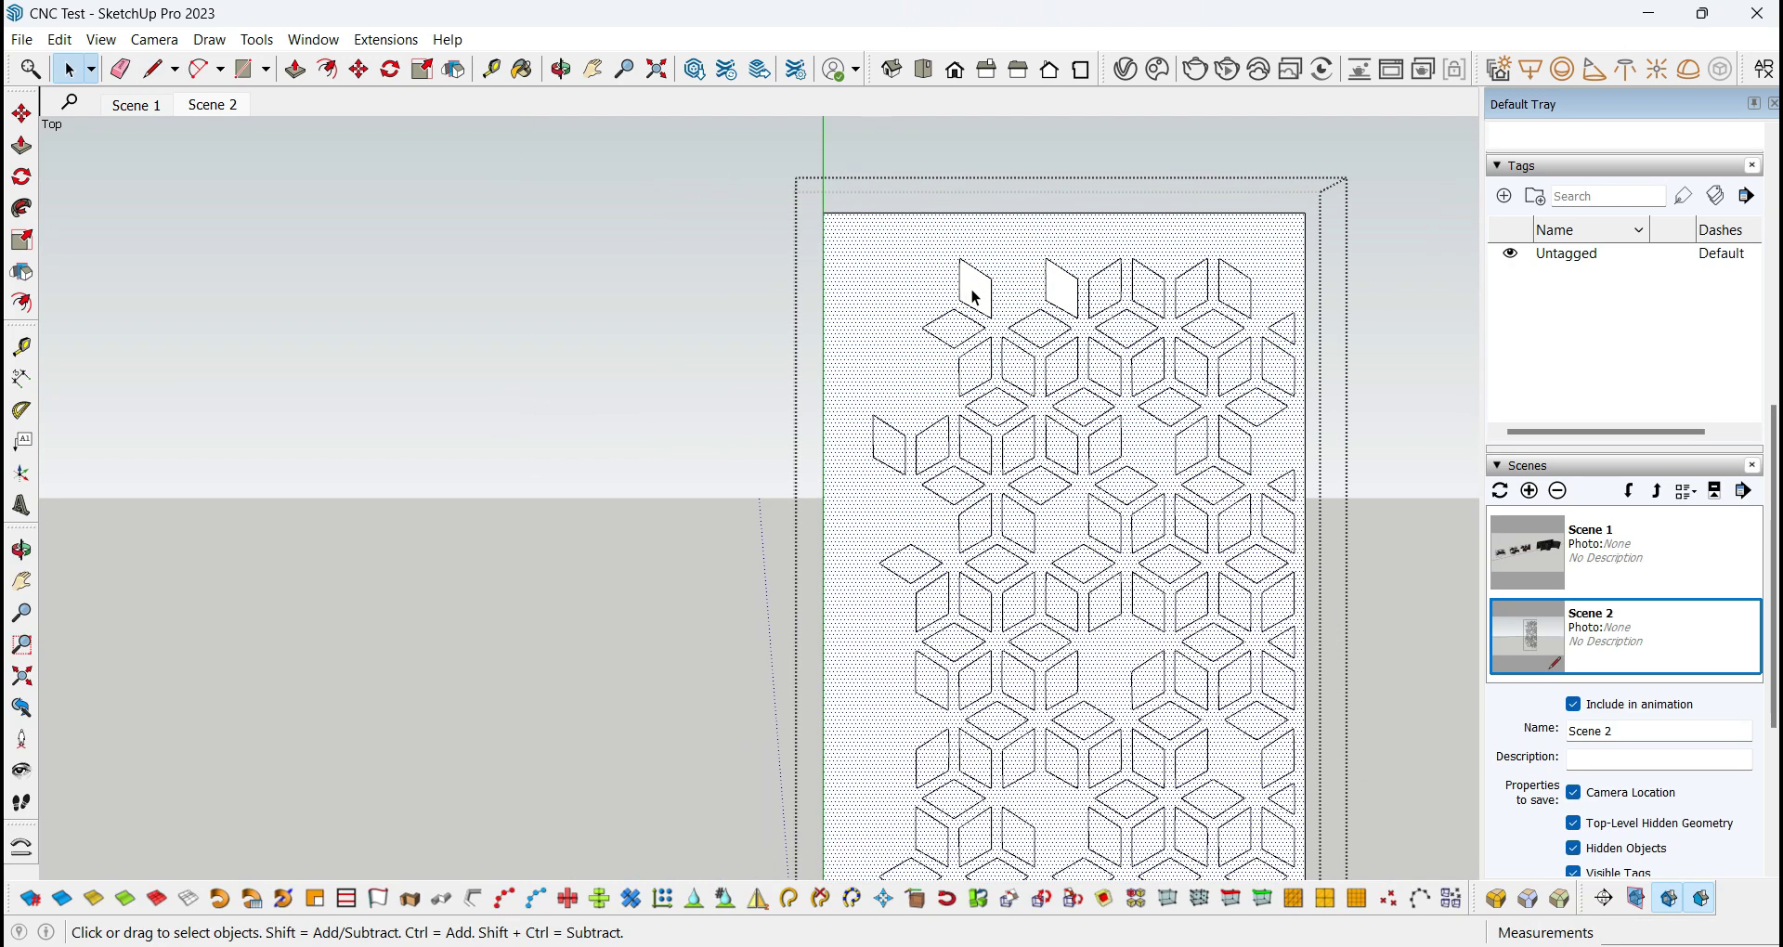
pyautogui.scroll(-3, 993, 251)
pyautogui.scroll(-1, 970, 274)
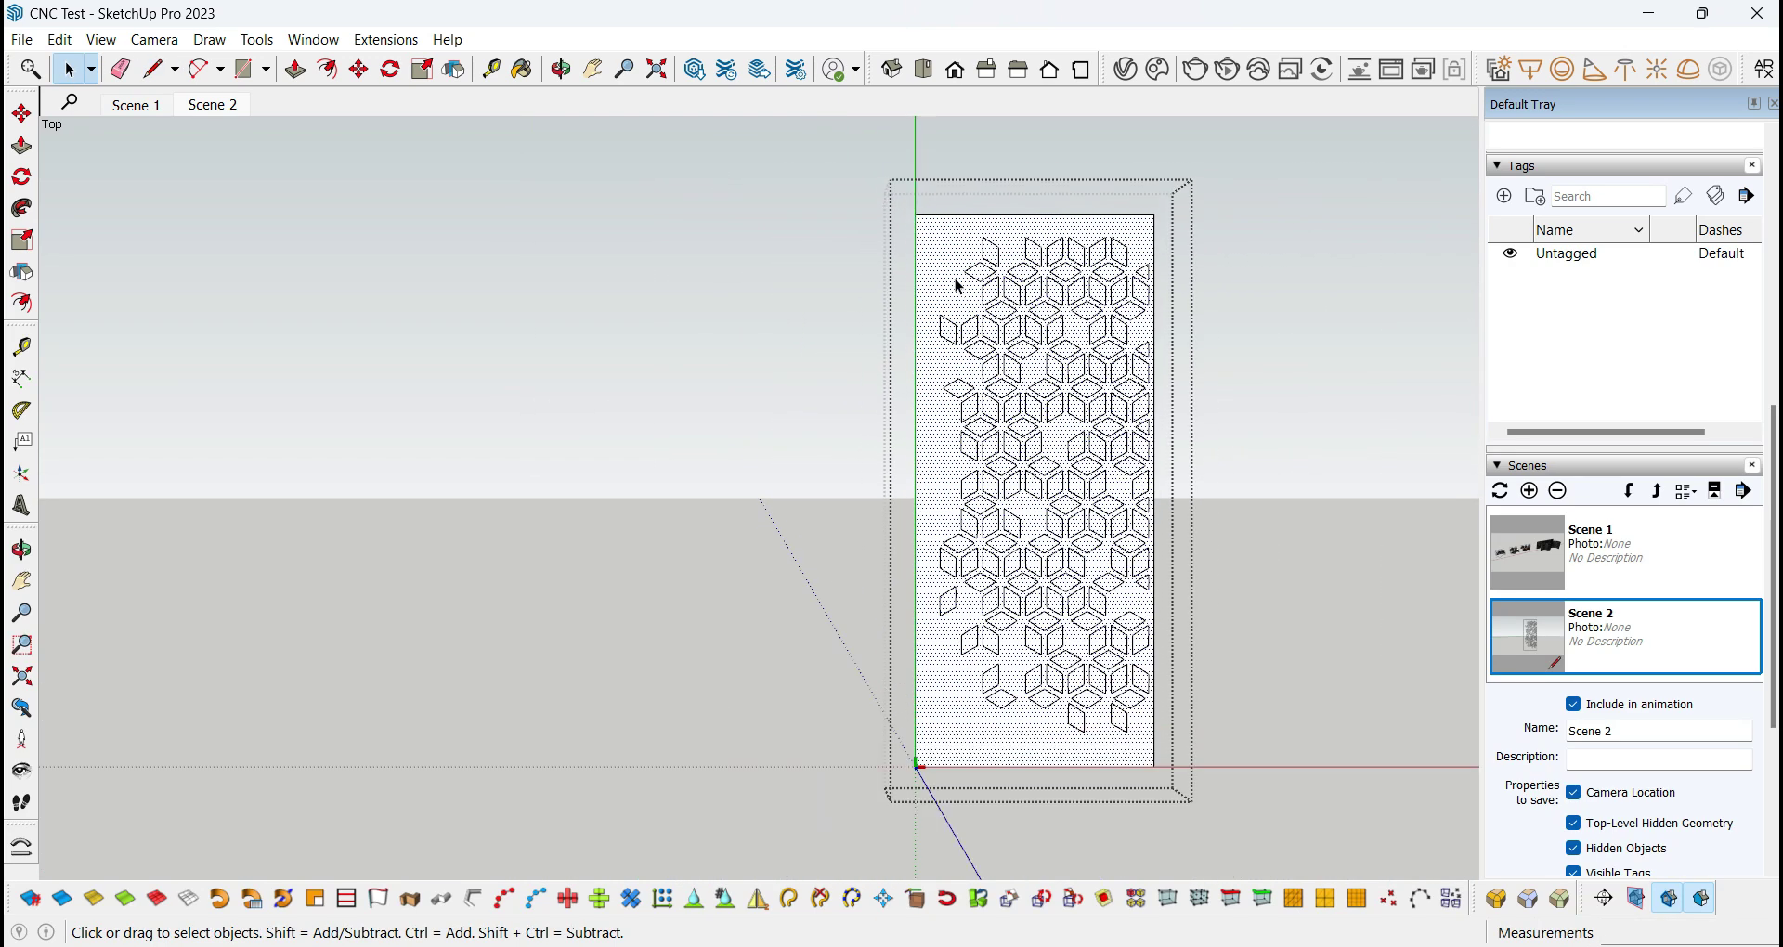
pyautogui.moveTo(923, 225); pyautogui.dragTo(1151, 752)
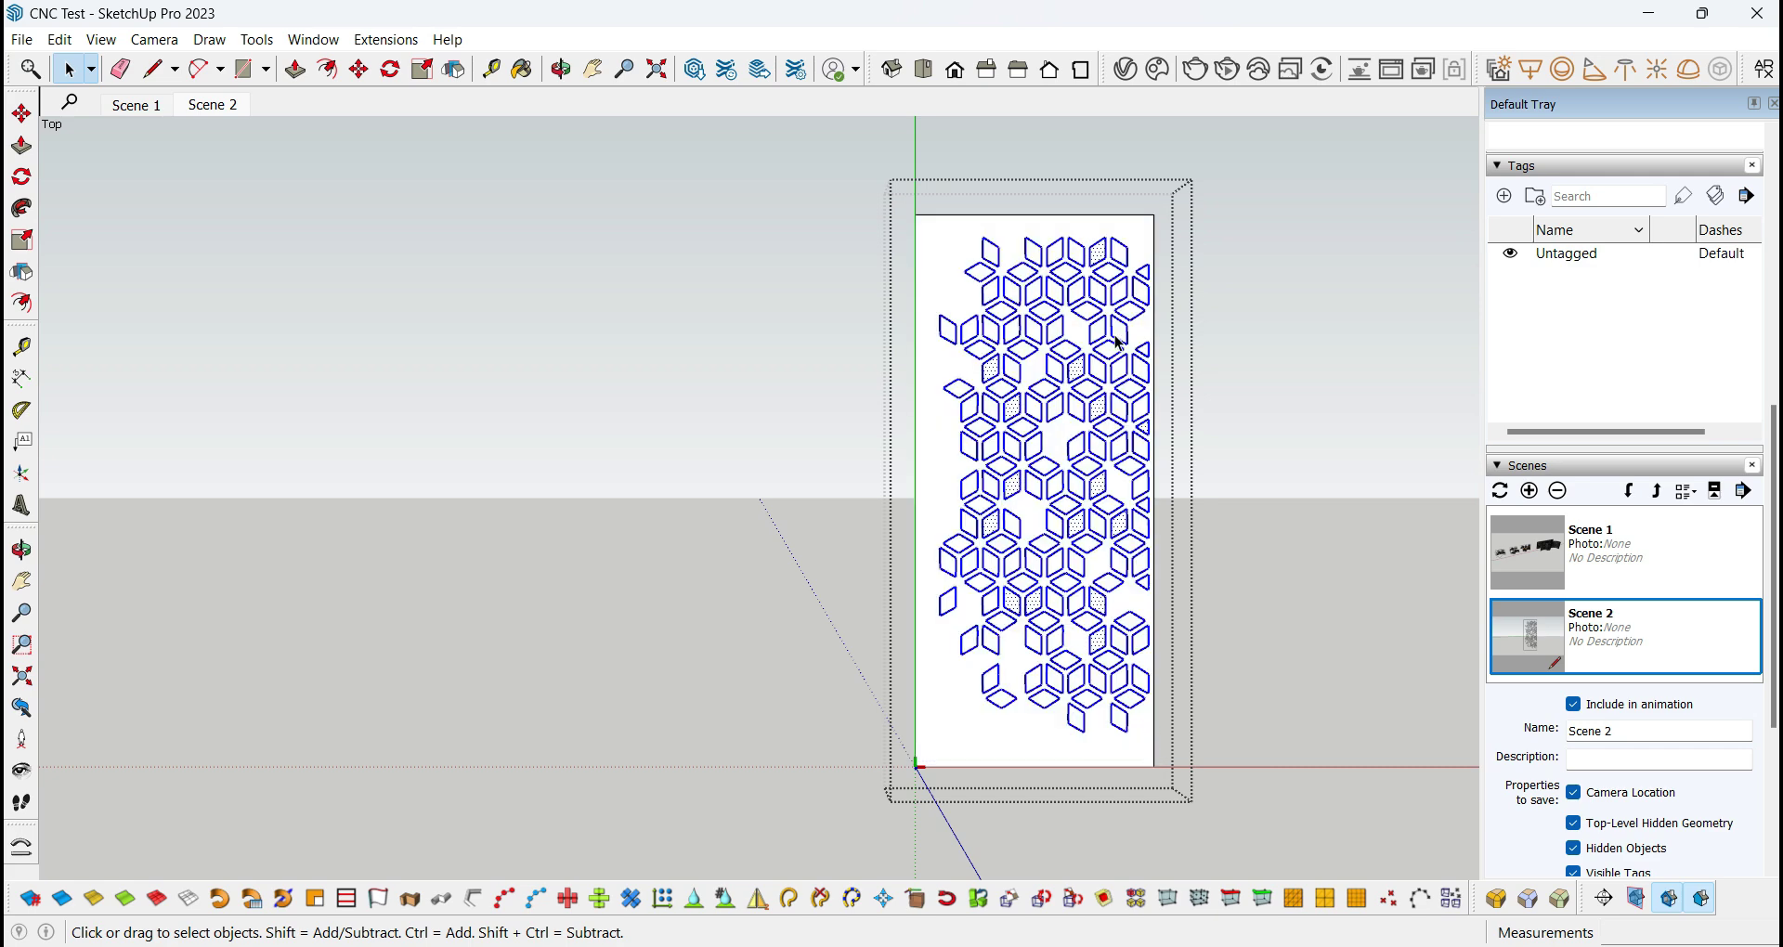
pyautogui.scroll(3, 1105, 305)
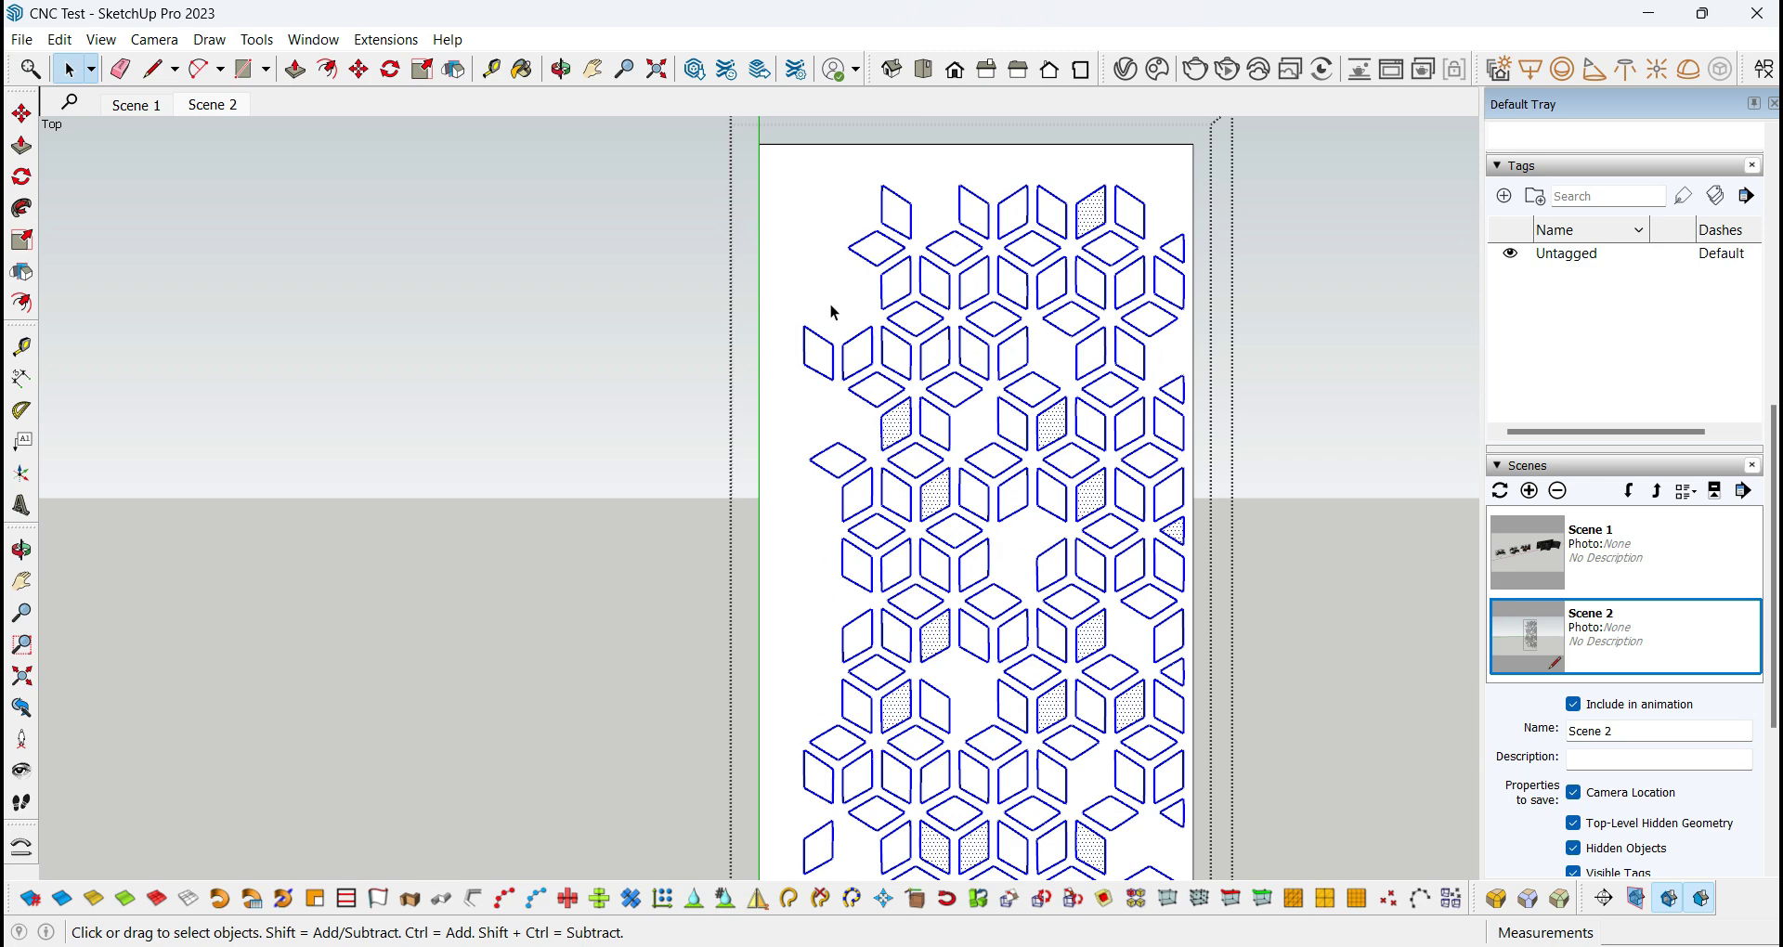
pyautogui.scroll(3, 1067, 284)
pyautogui.scroll(-2, 1124, 325)
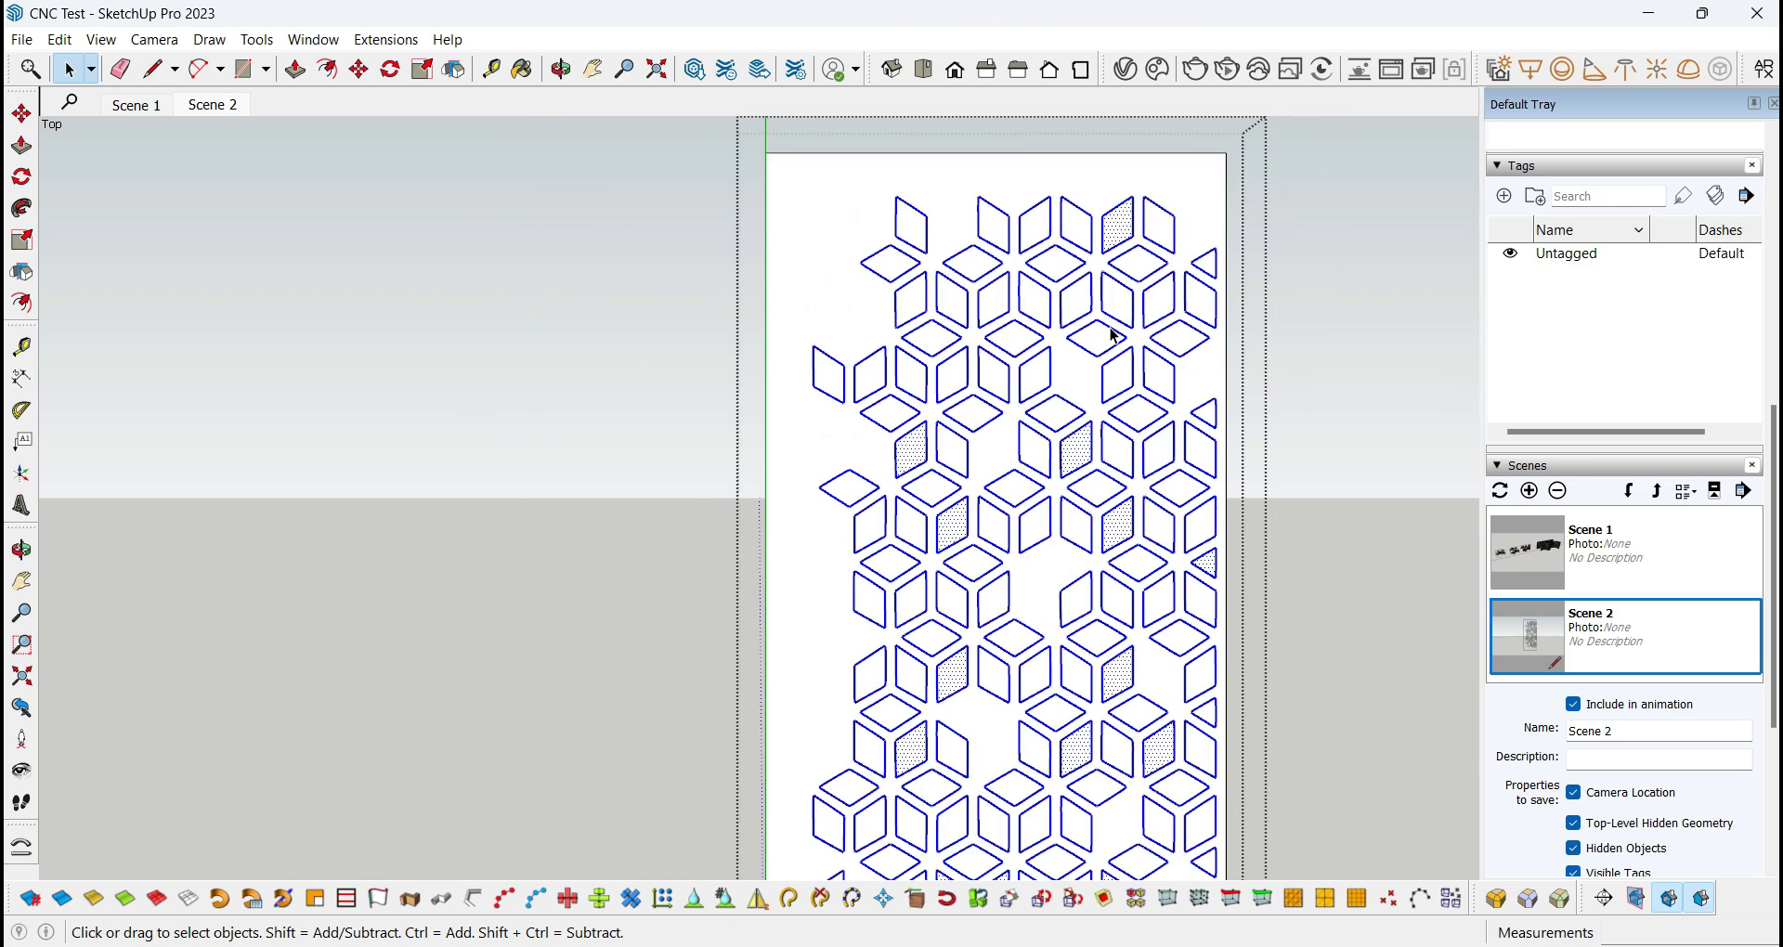
pyautogui.scroll(-5, 1109, 335)
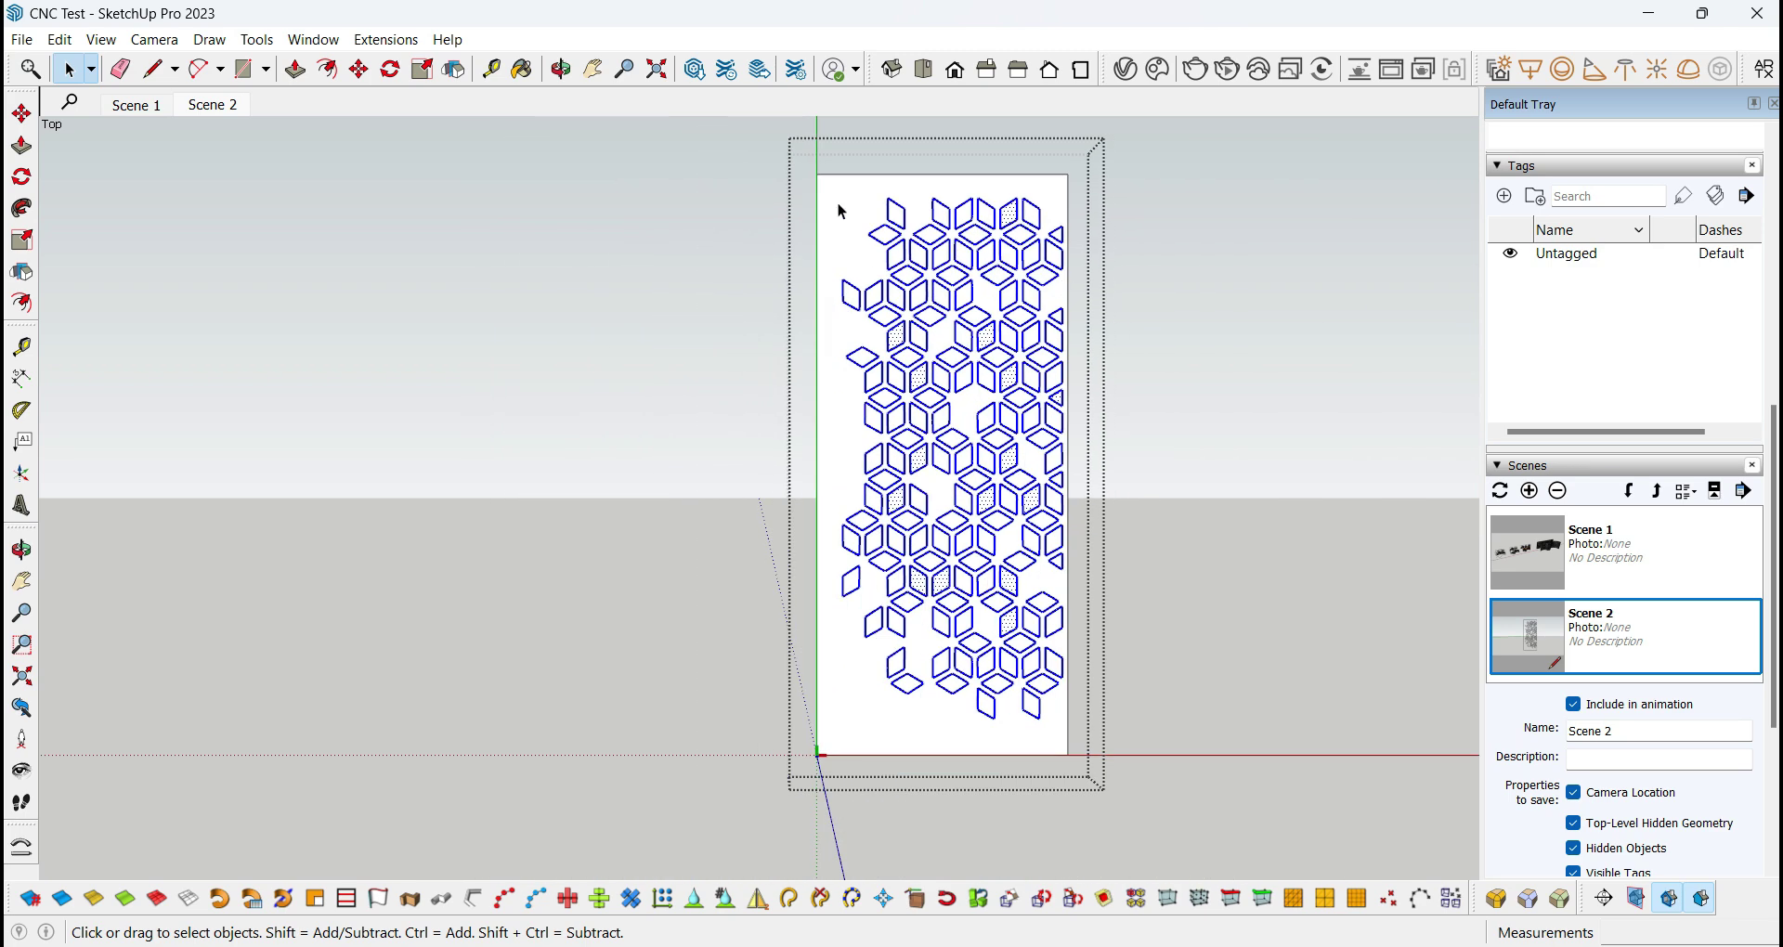
pyautogui.scroll(6, 1025, 252)
pyautogui.rightClick(1011, 237)
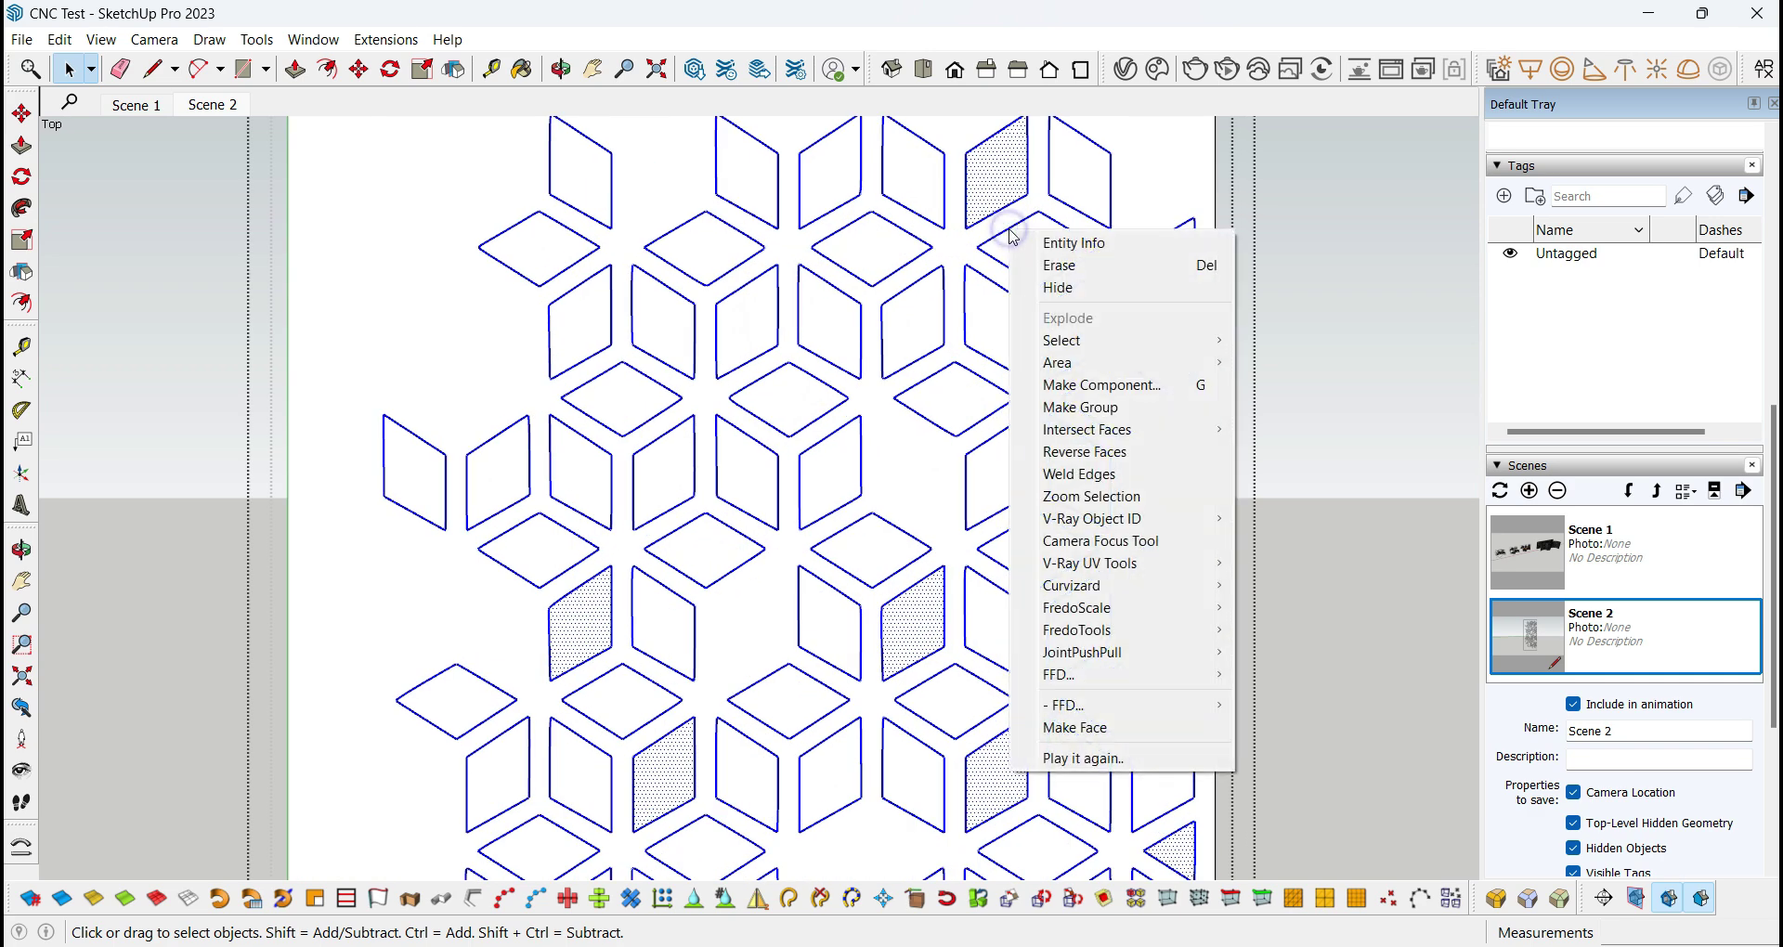
pyautogui.moveTo(1114, 341)
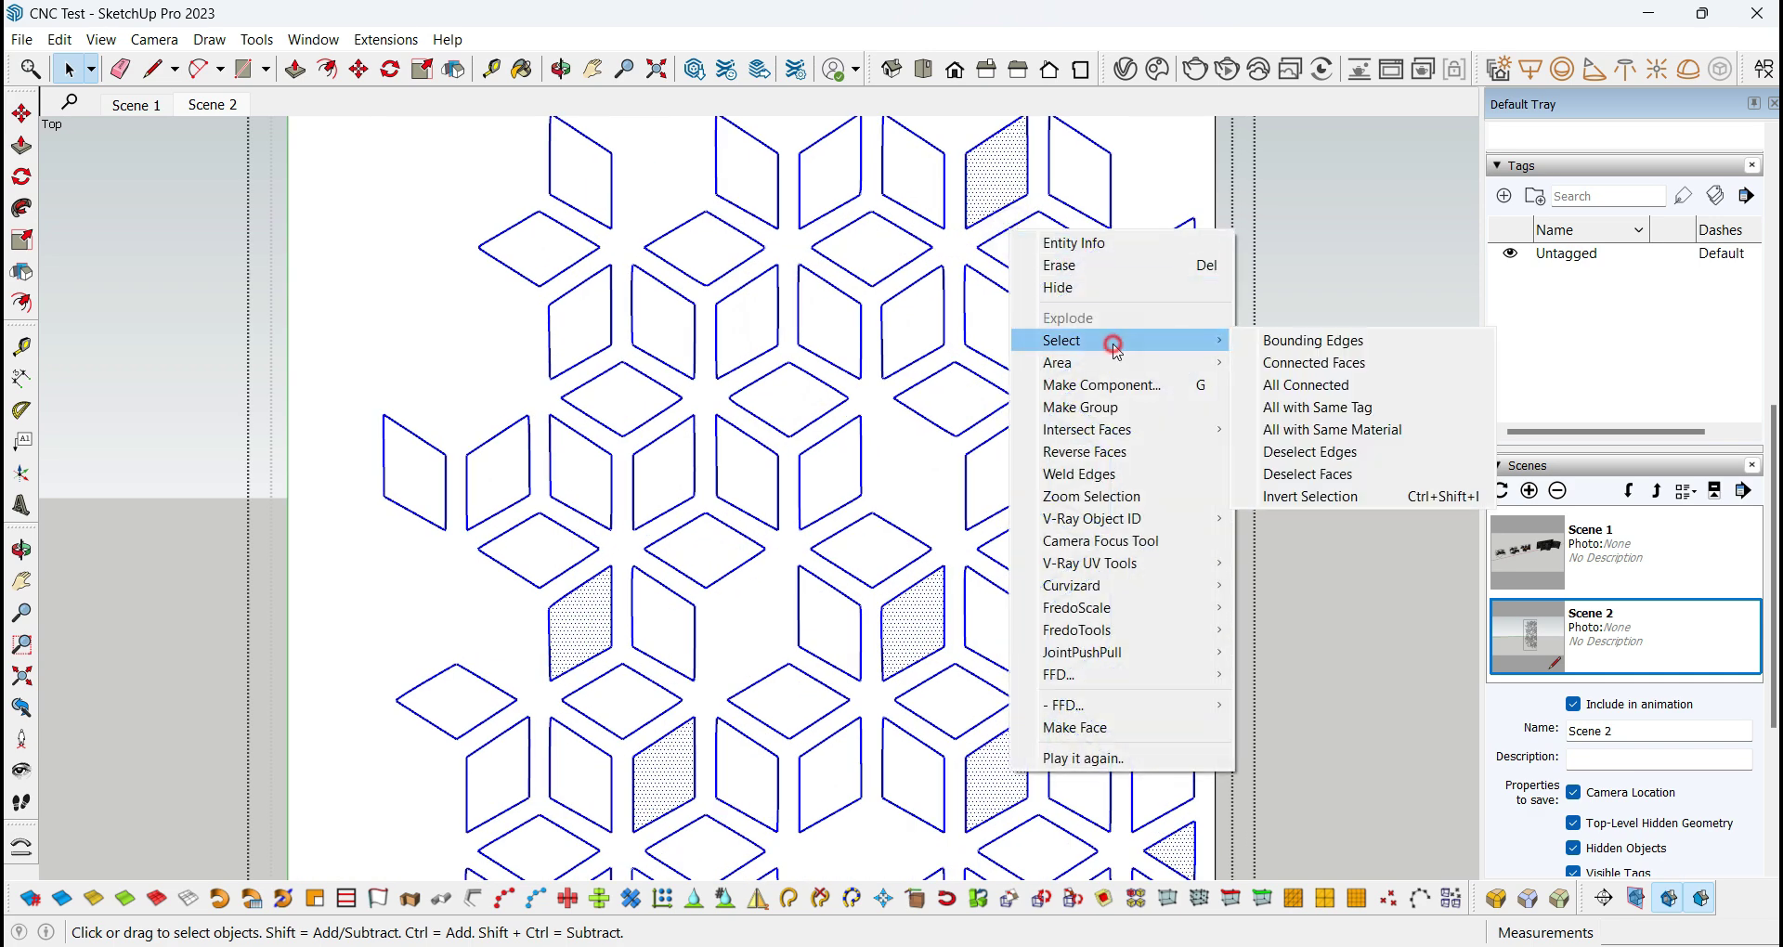
pyautogui.click(1301, 474)
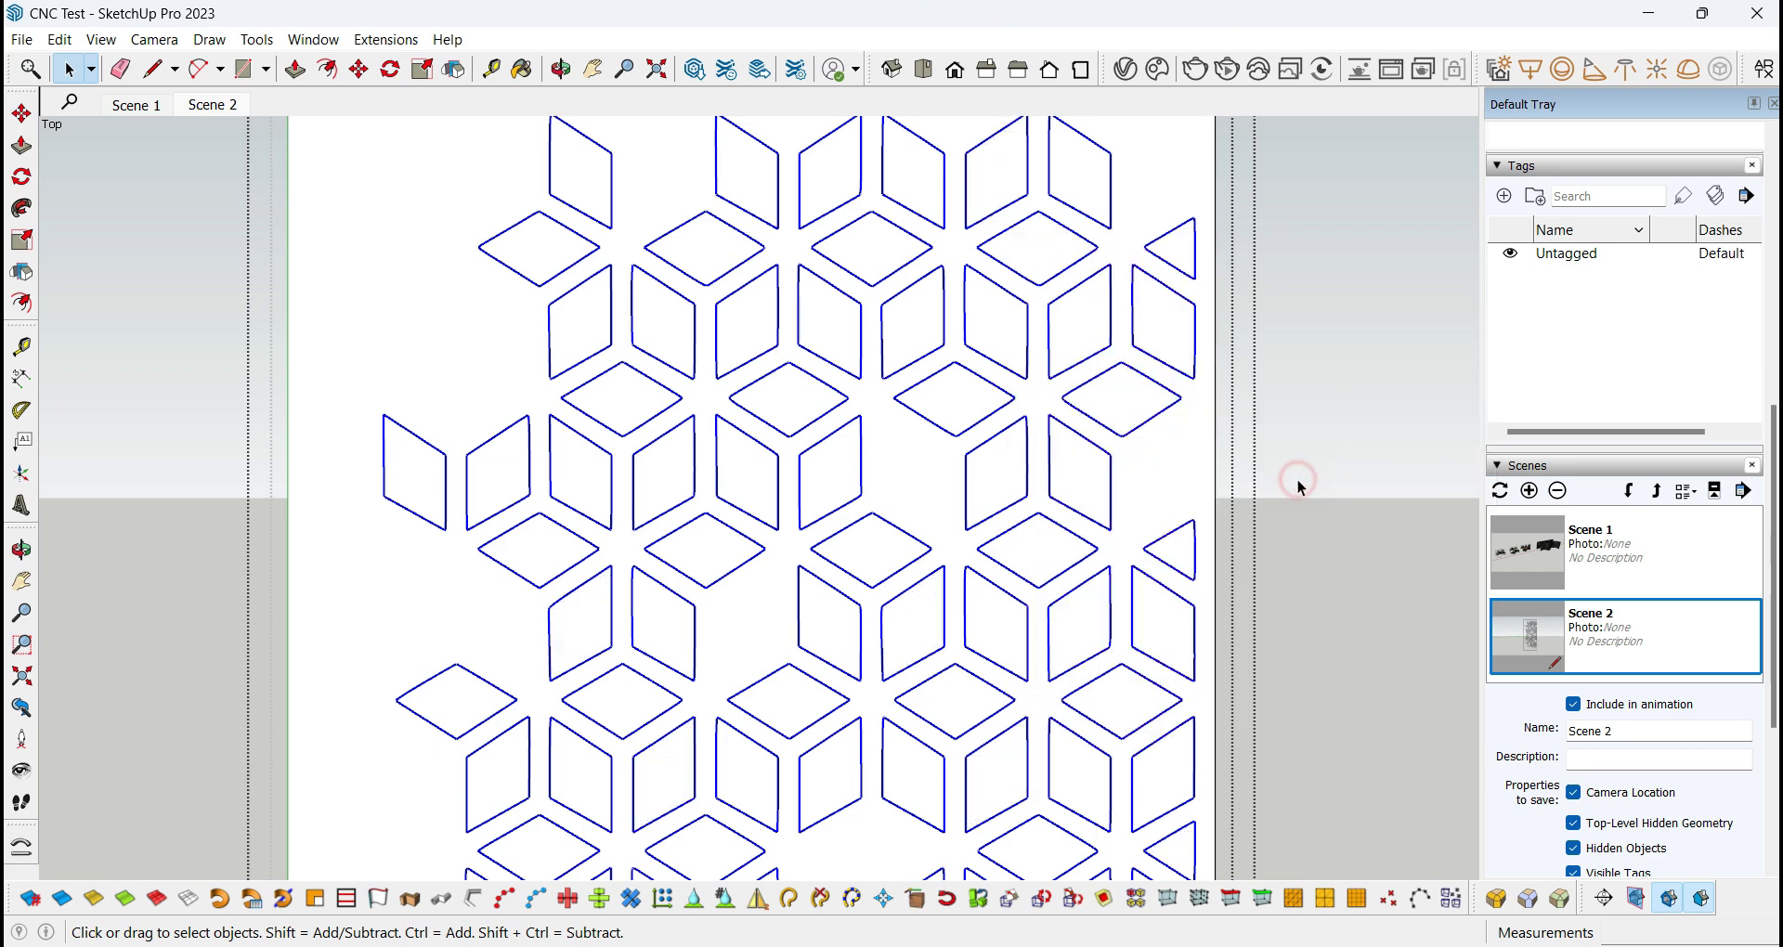
# Intersect the selected diamond edges with the model to divide the panel face along them.
pyautogui.scroll(-6, 868, 263)
pyautogui.scroll(4, 821, 688)
pyautogui.scroll(3, 804, 486)
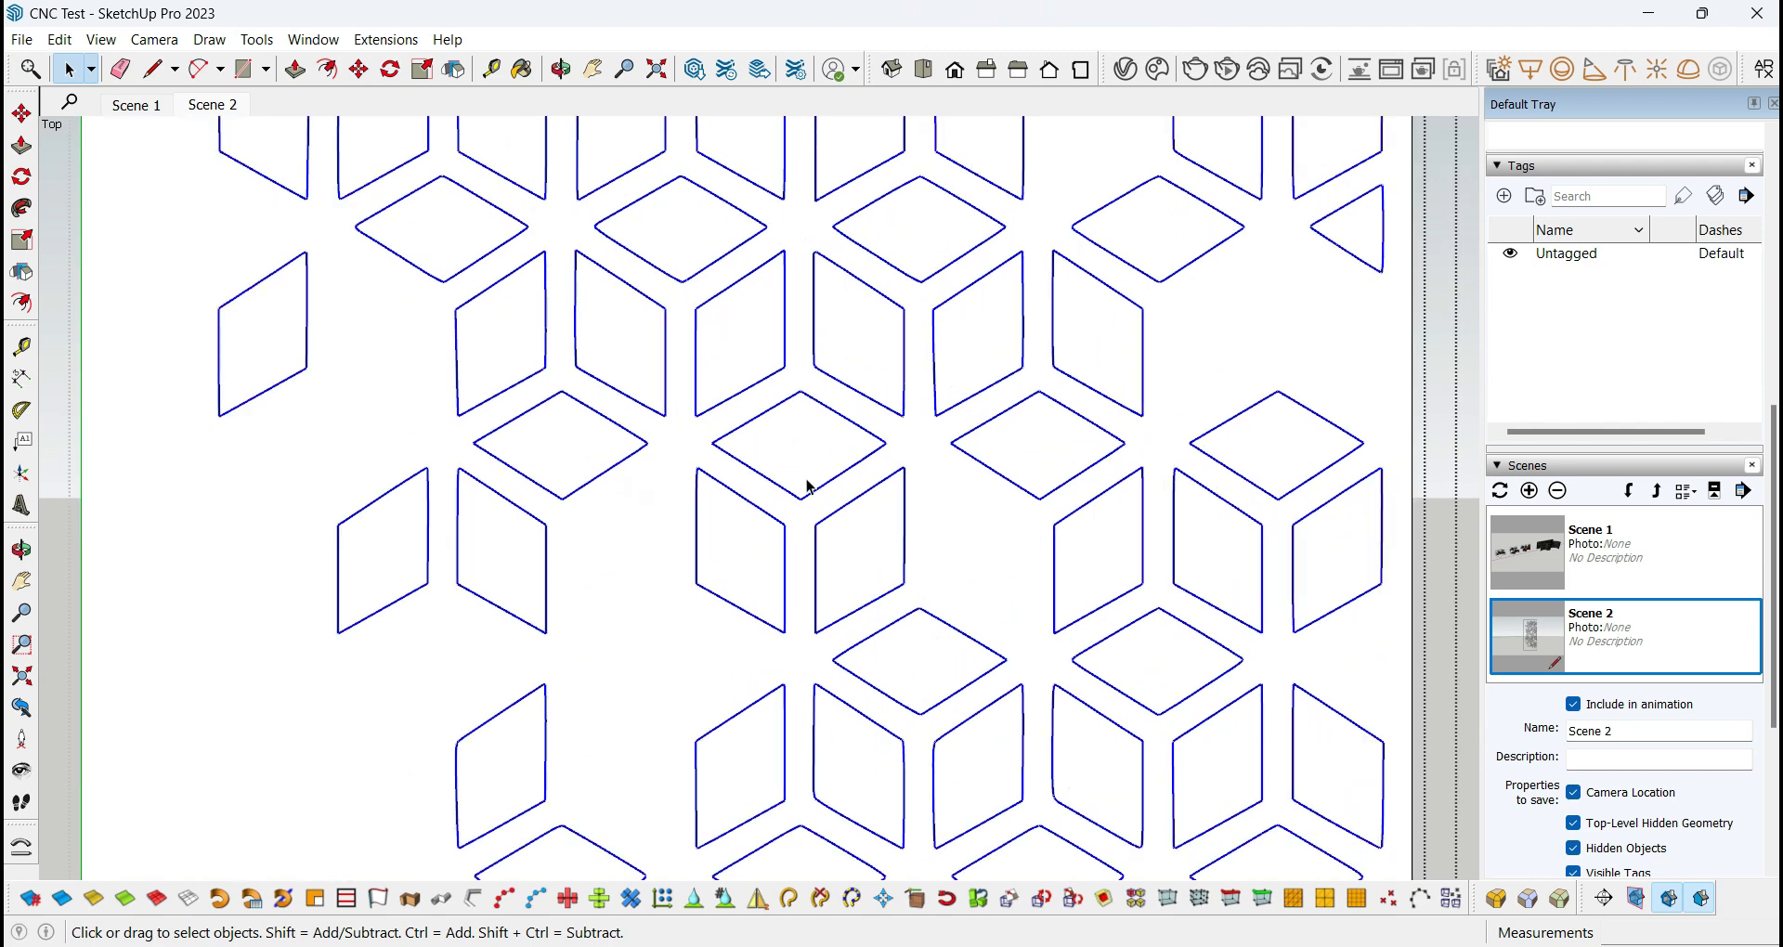
pyautogui.scroll(4, 1007, 390)
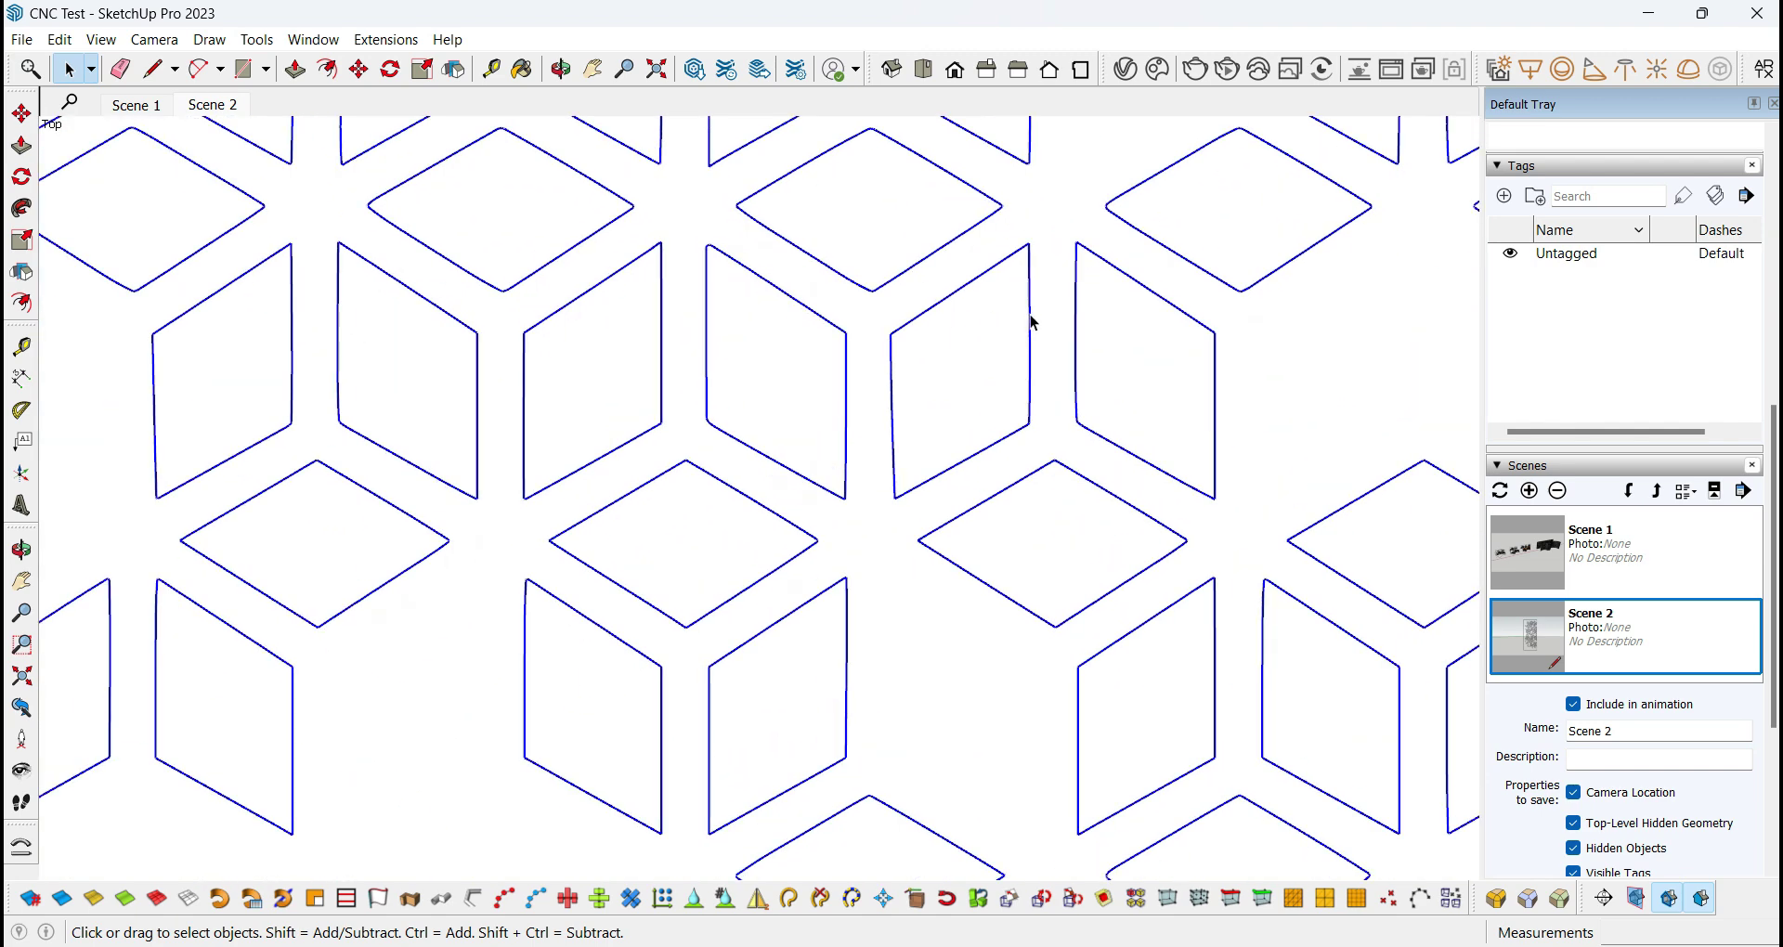
pyautogui.rightClick(1032, 320)
pyautogui.moveTo(1168, 437)
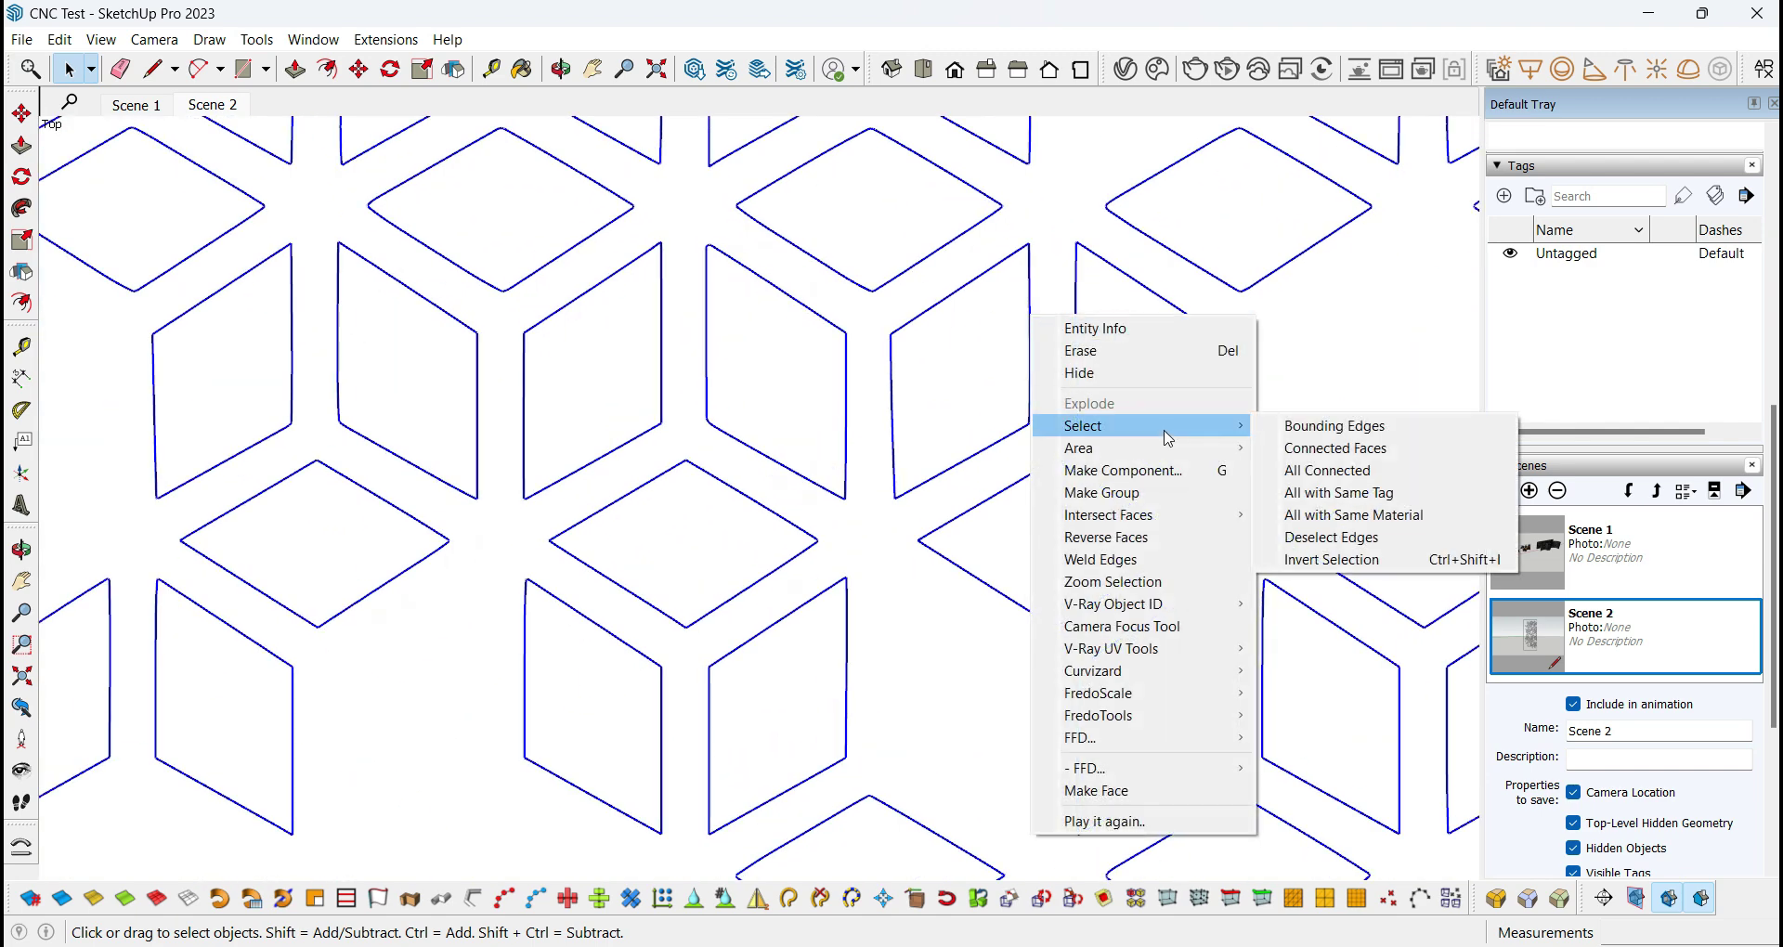
pyautogui.moveTo(1184, 529)
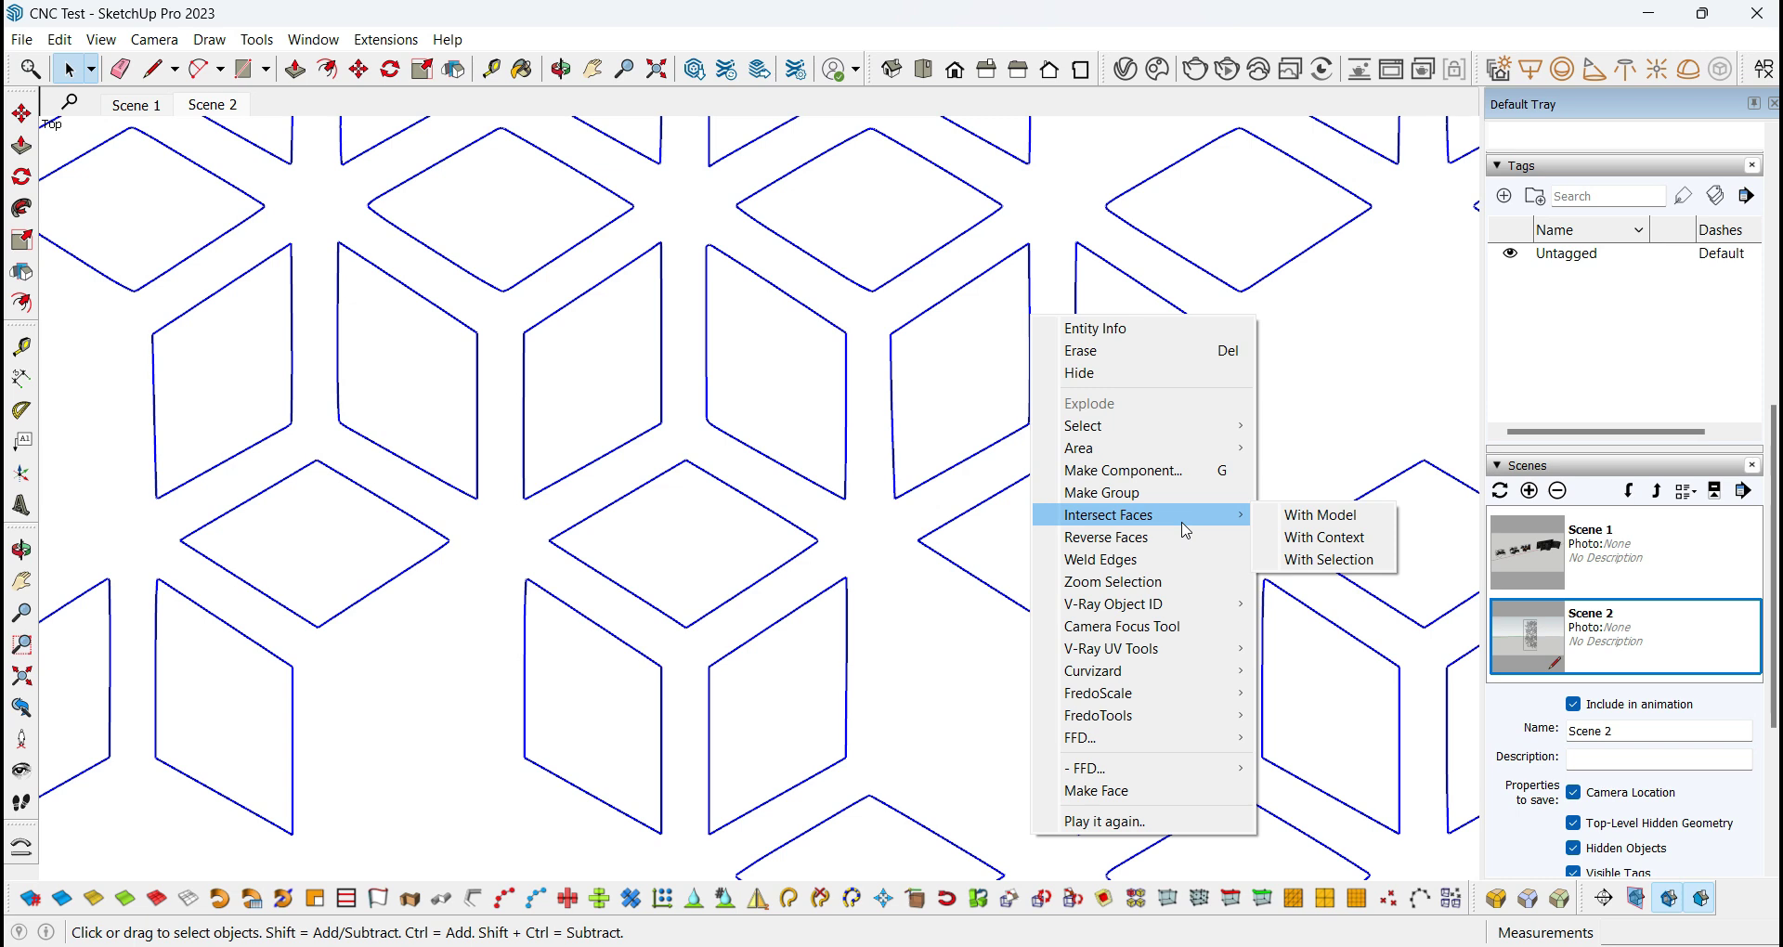
pyautogui.click(1333, 523)
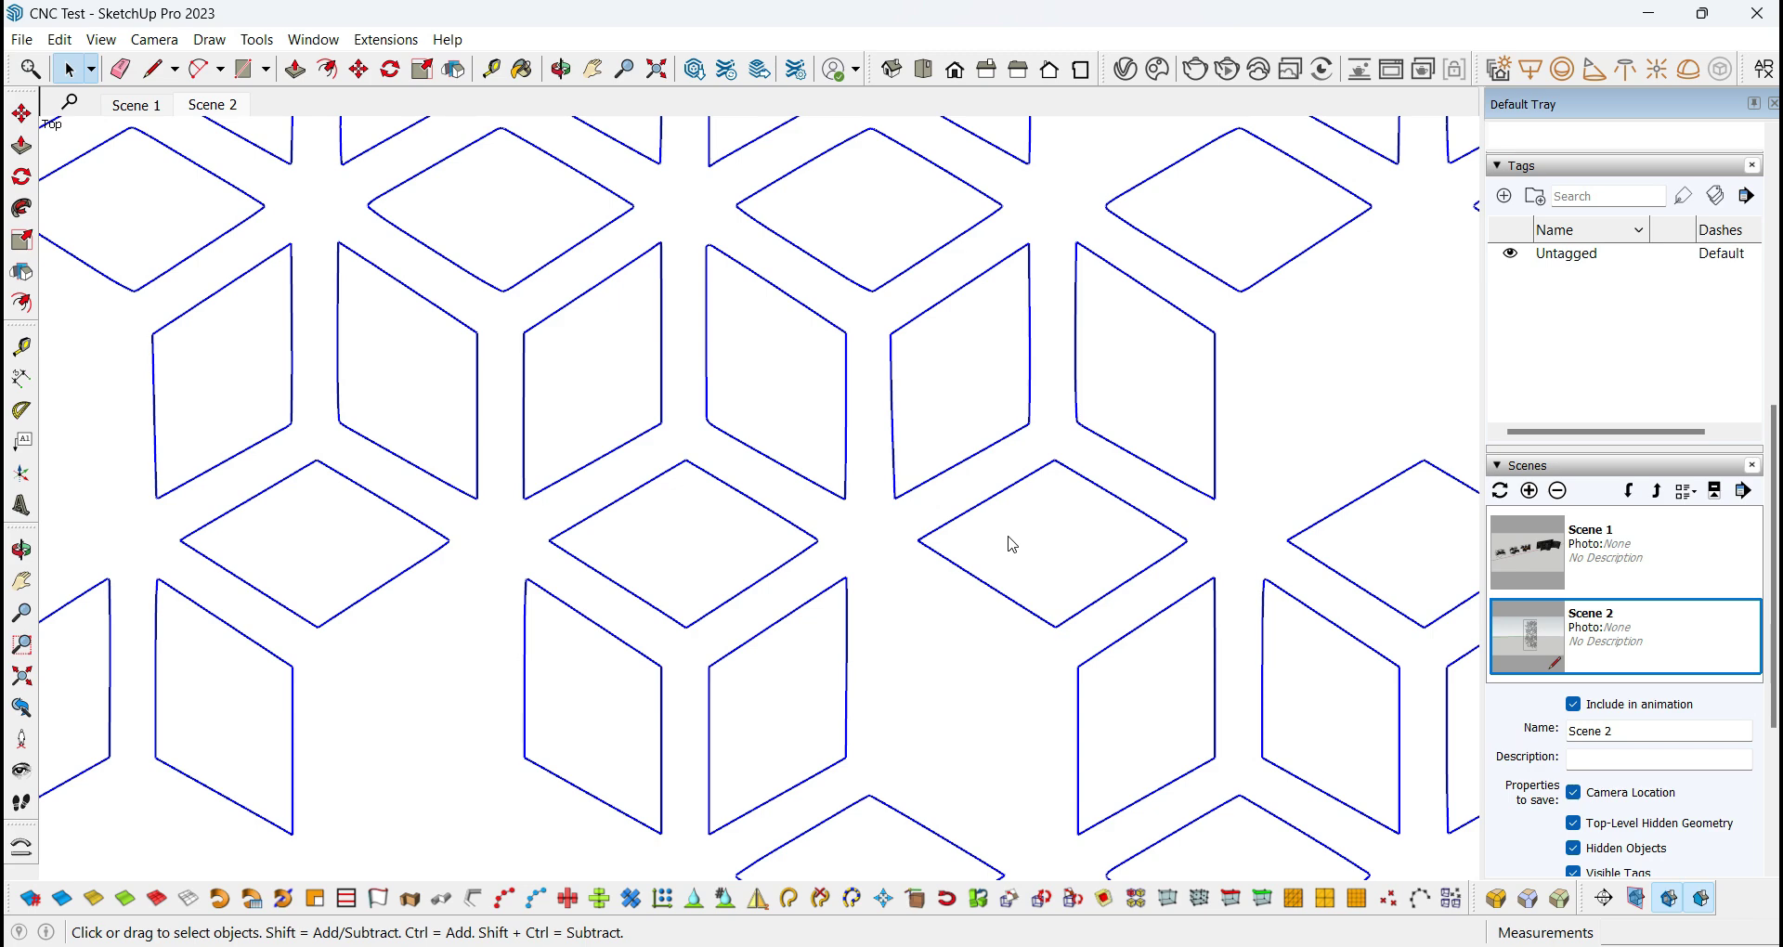
# Select the panel face and several diamonds individually to check that they are separate faces, and close the group.
pyautogui.scroll(-10, 1010, 538)
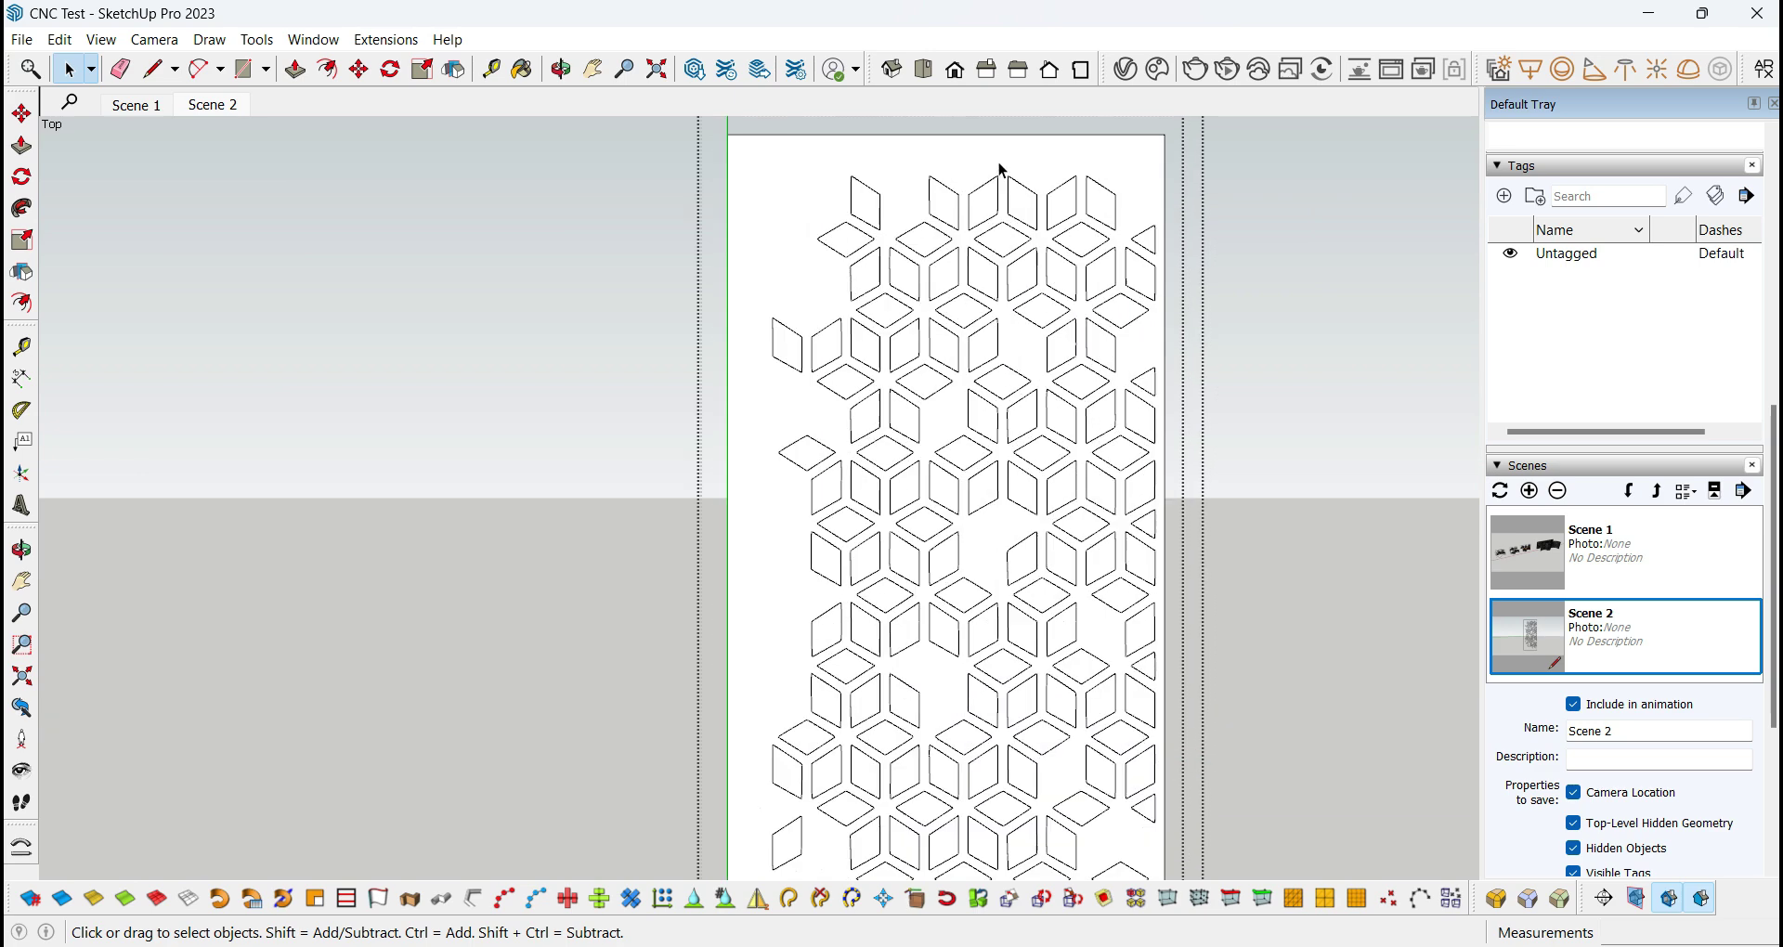
pyautogui.scroll(-2, 990, 278)
pyautogui.scroll(3, 979, 400)
pyautogui.click(948, 369)
pyautogui.scroll(2, 948, 369)
pyautogui.click(901, 314)
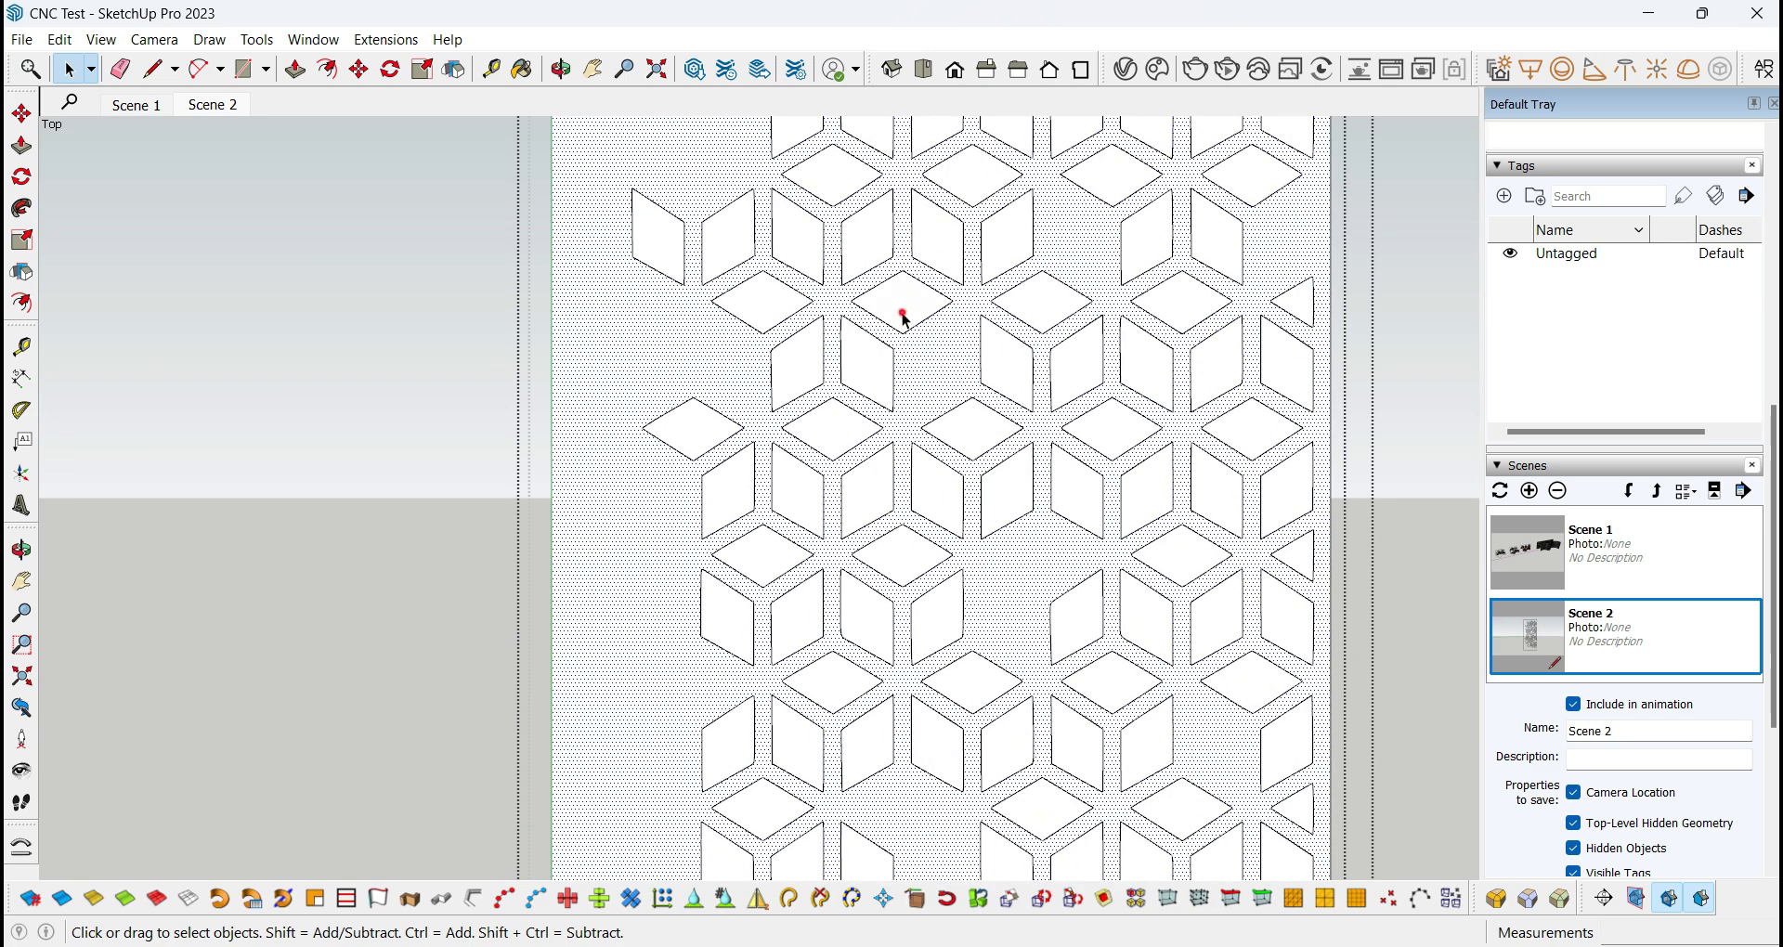
pyautogui.click(945, 241)
pyautogui.click(1009, 239)
pyautogui.click(955, 163)
pyautogui.scroll(-3, 824, 577)
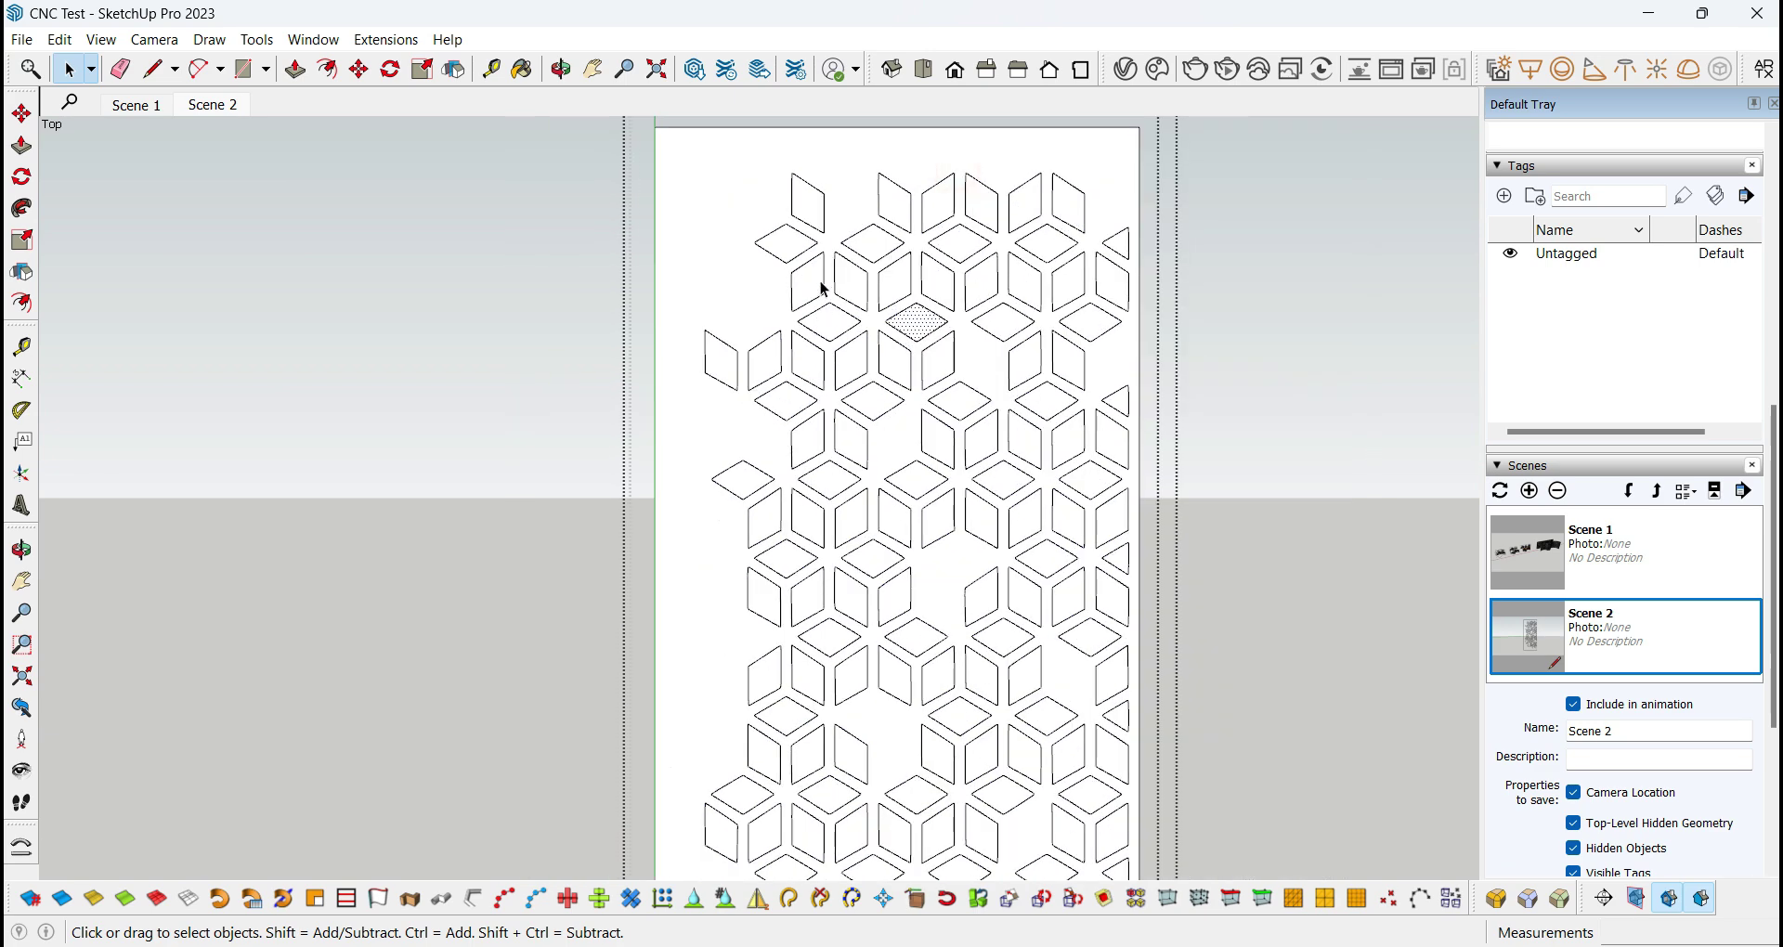
pyautogui.scroll(3, 823, 290)
pyautogui.click(798, 170)
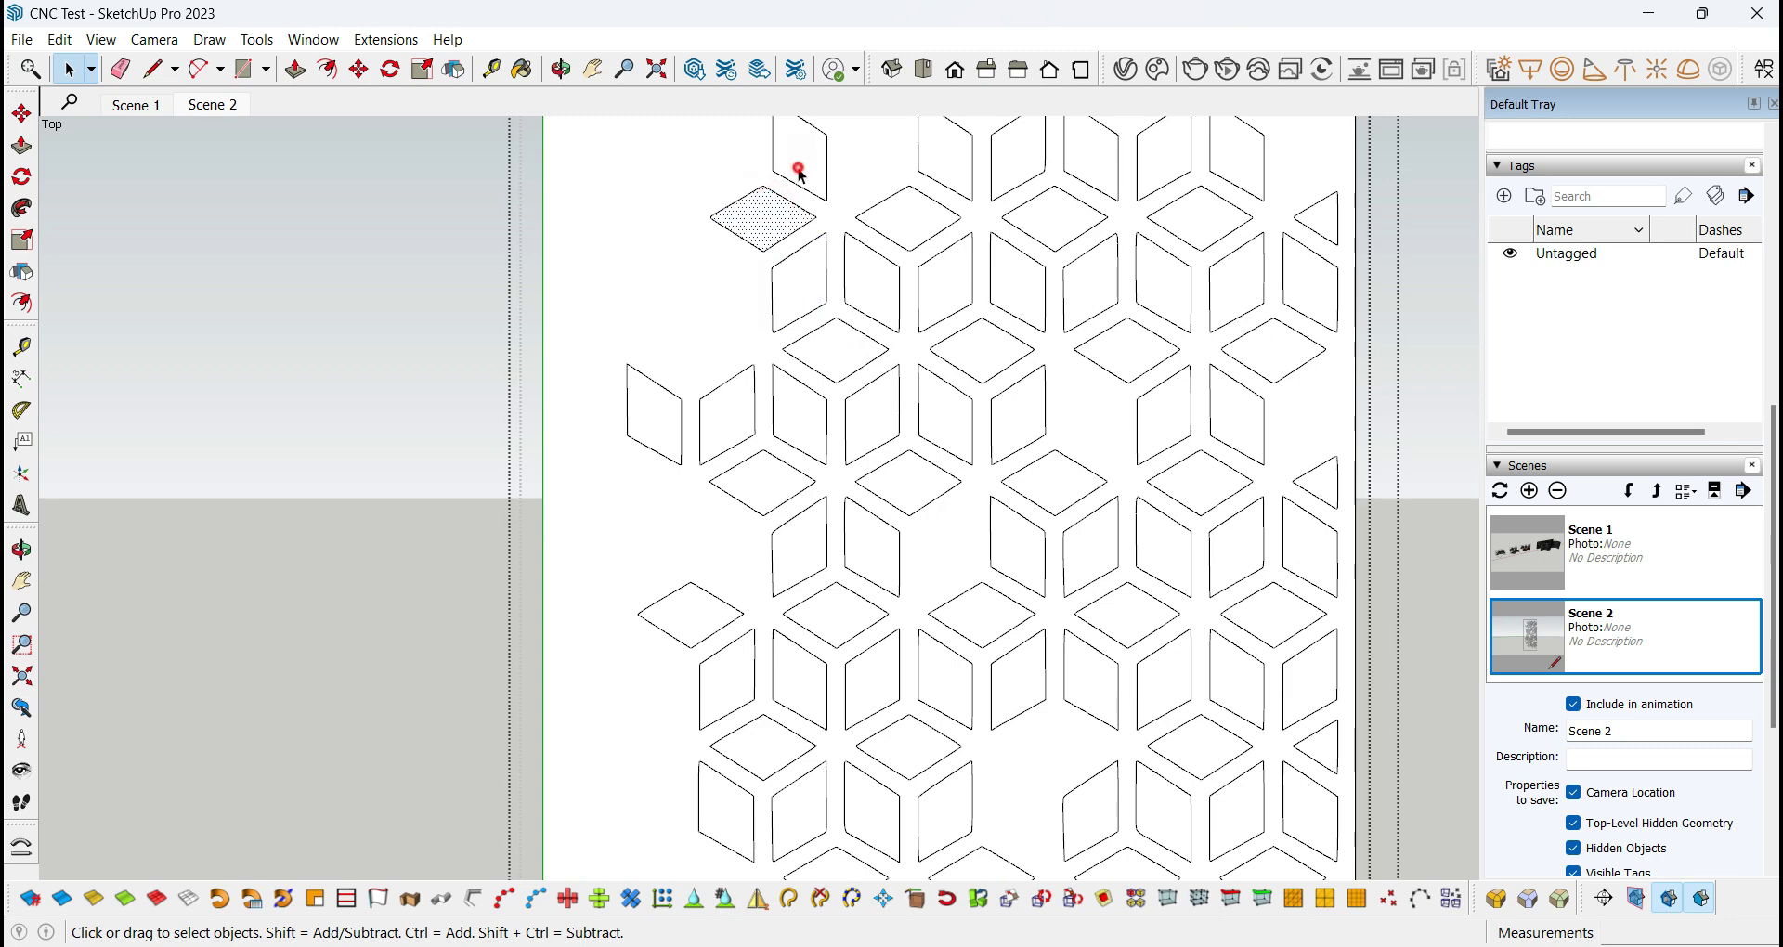
pyautogui.scroll(-8, 855, 287)
pyautogui.press('Escape')
pyautogui.scroll(2, 894, 441)
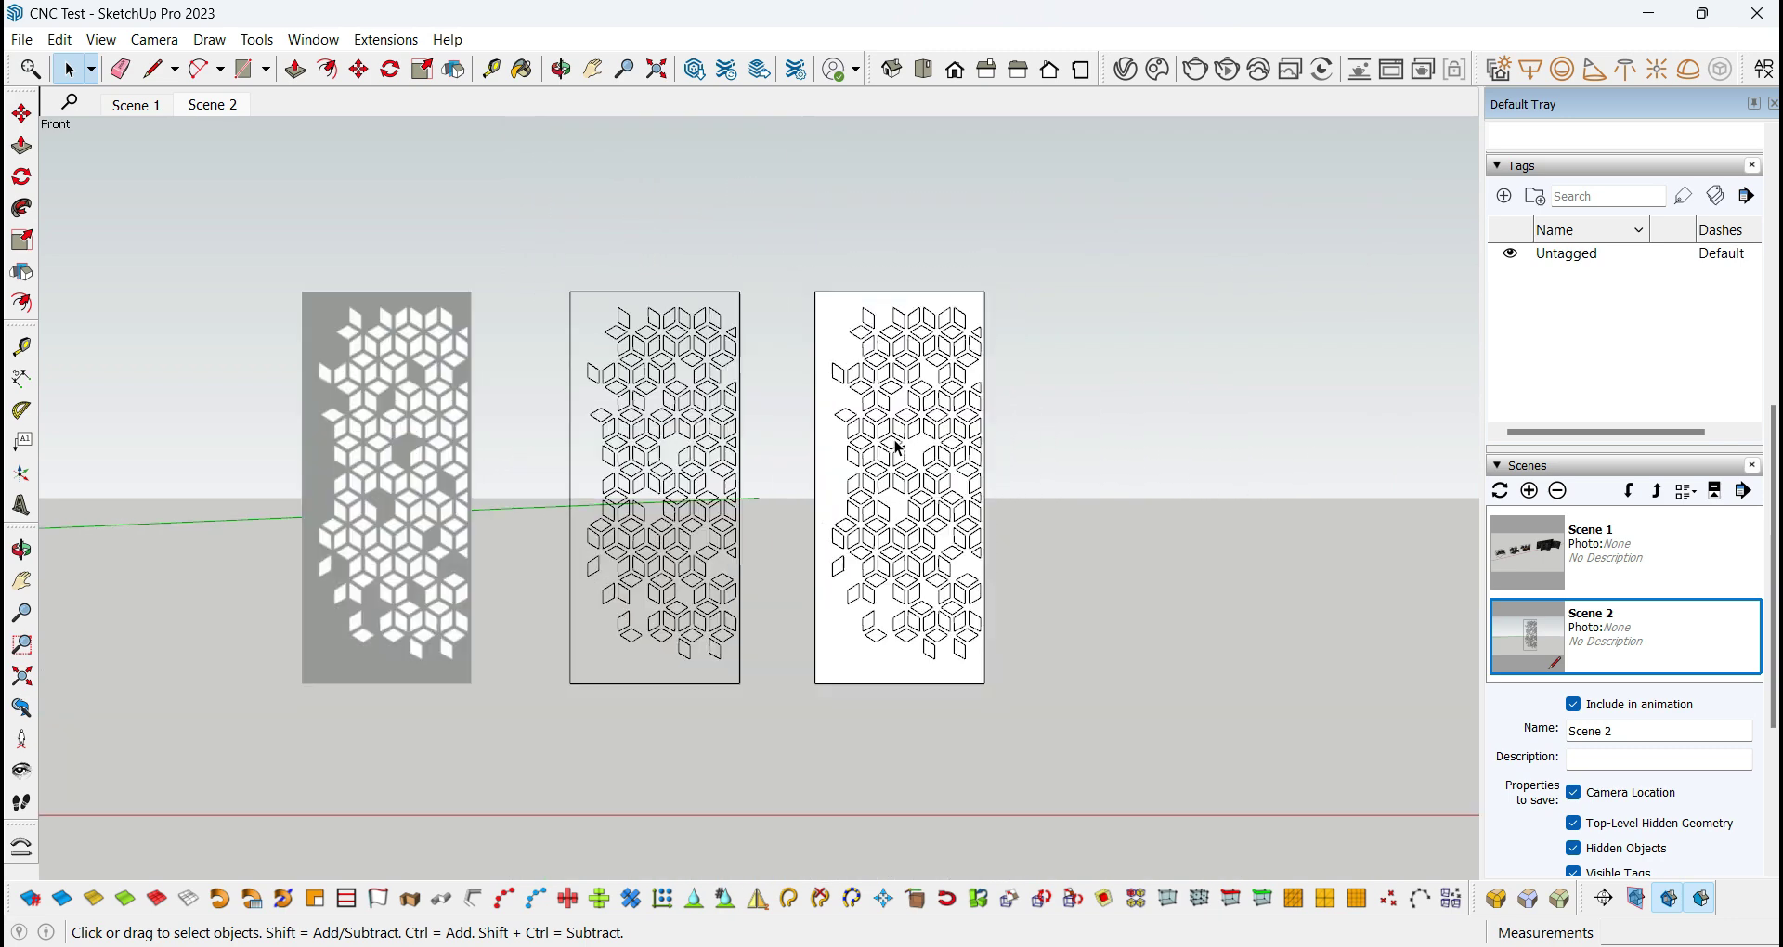
# Inside the white panel's group, select the panel face with its bounding edges, invert the selection and delete the diamond faces.
pyautogui.scroll(2, 898, 448)
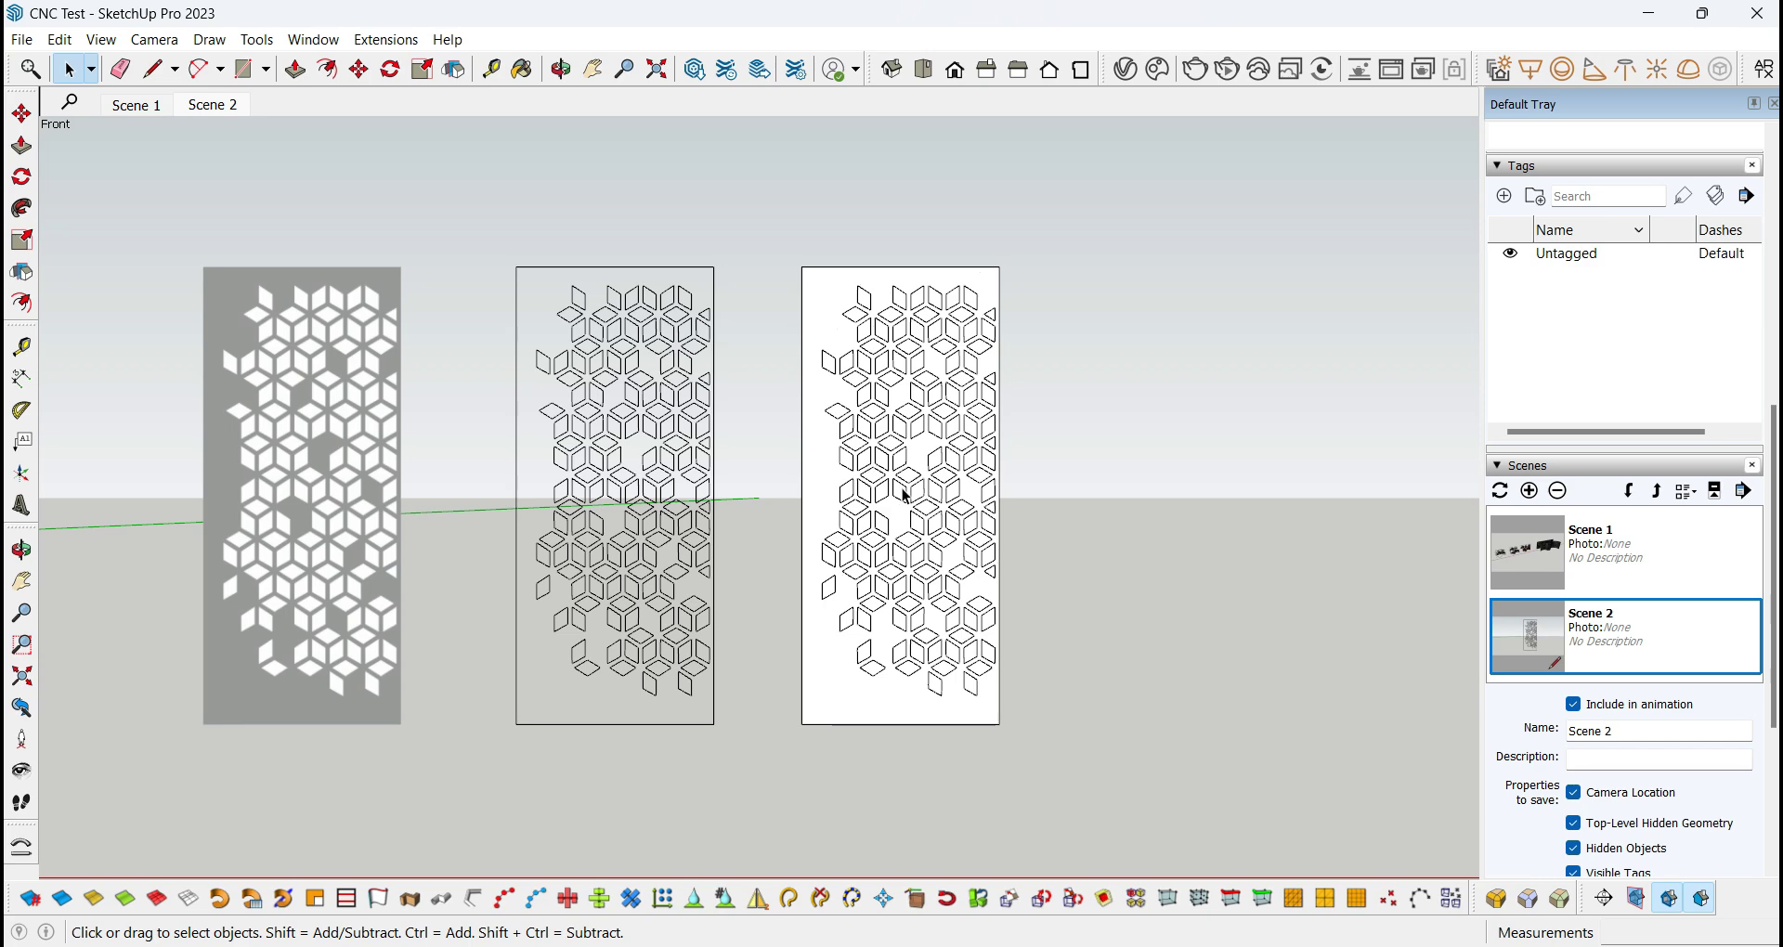
pyautogui.scroll(3, 910, 459)
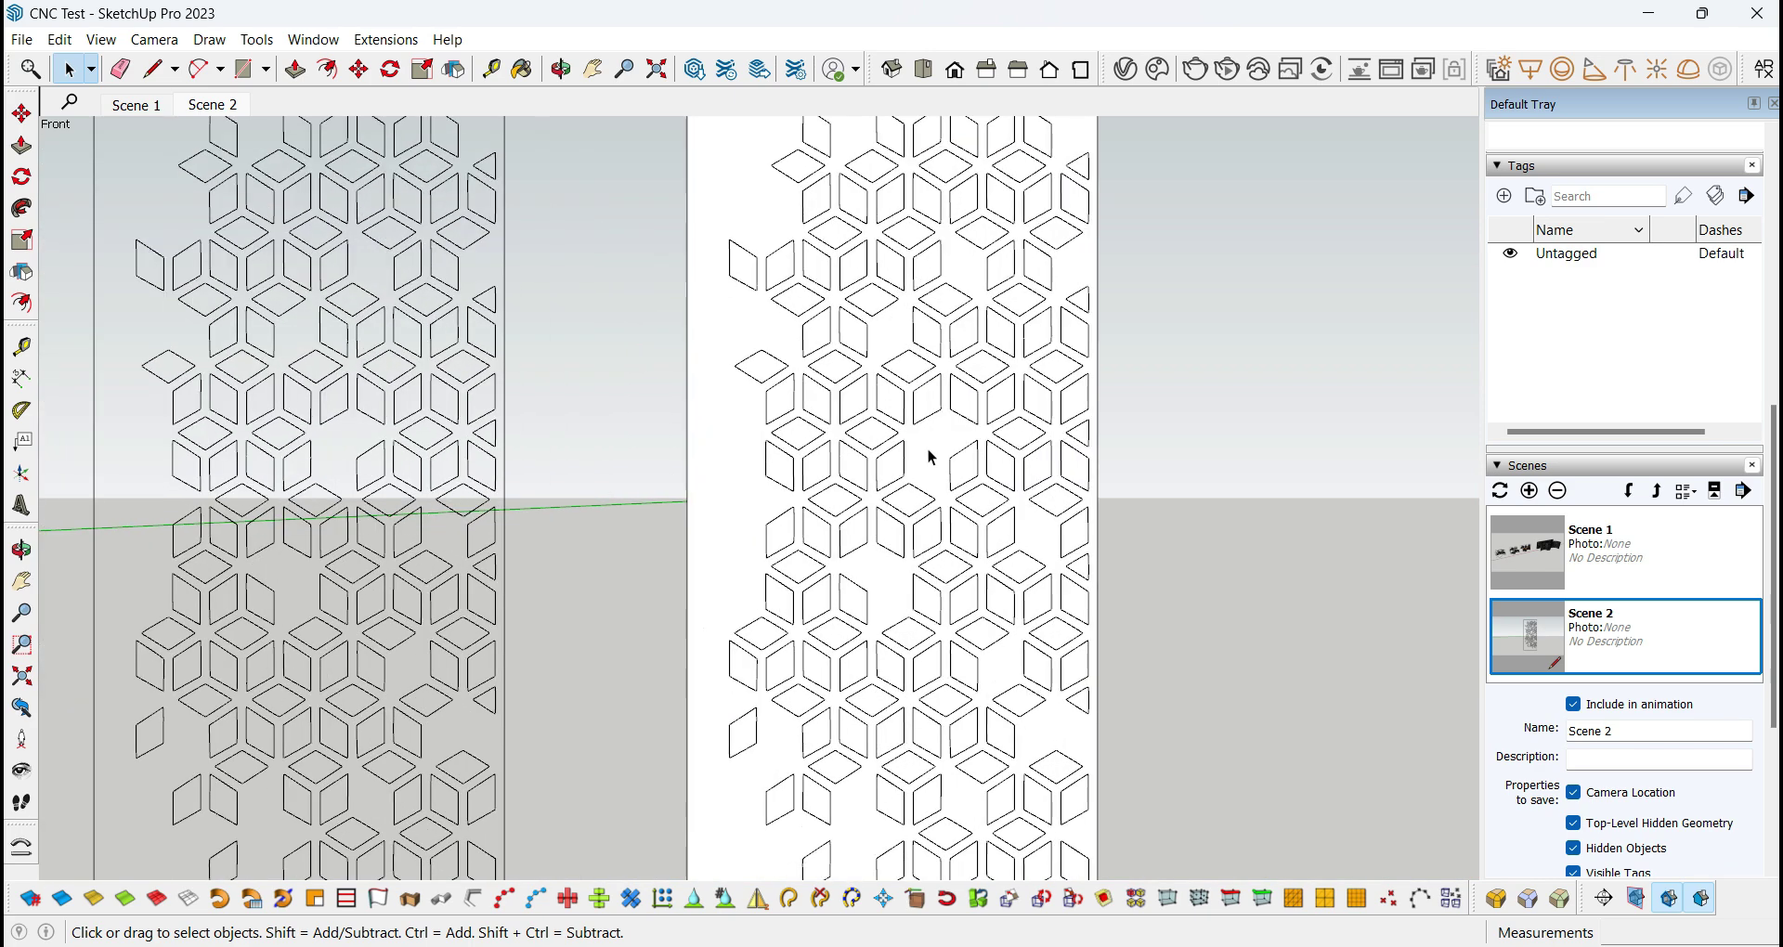
pyautogui.doubleClick(744, 451)
pyautogui.scroll(-1, 731, 427)
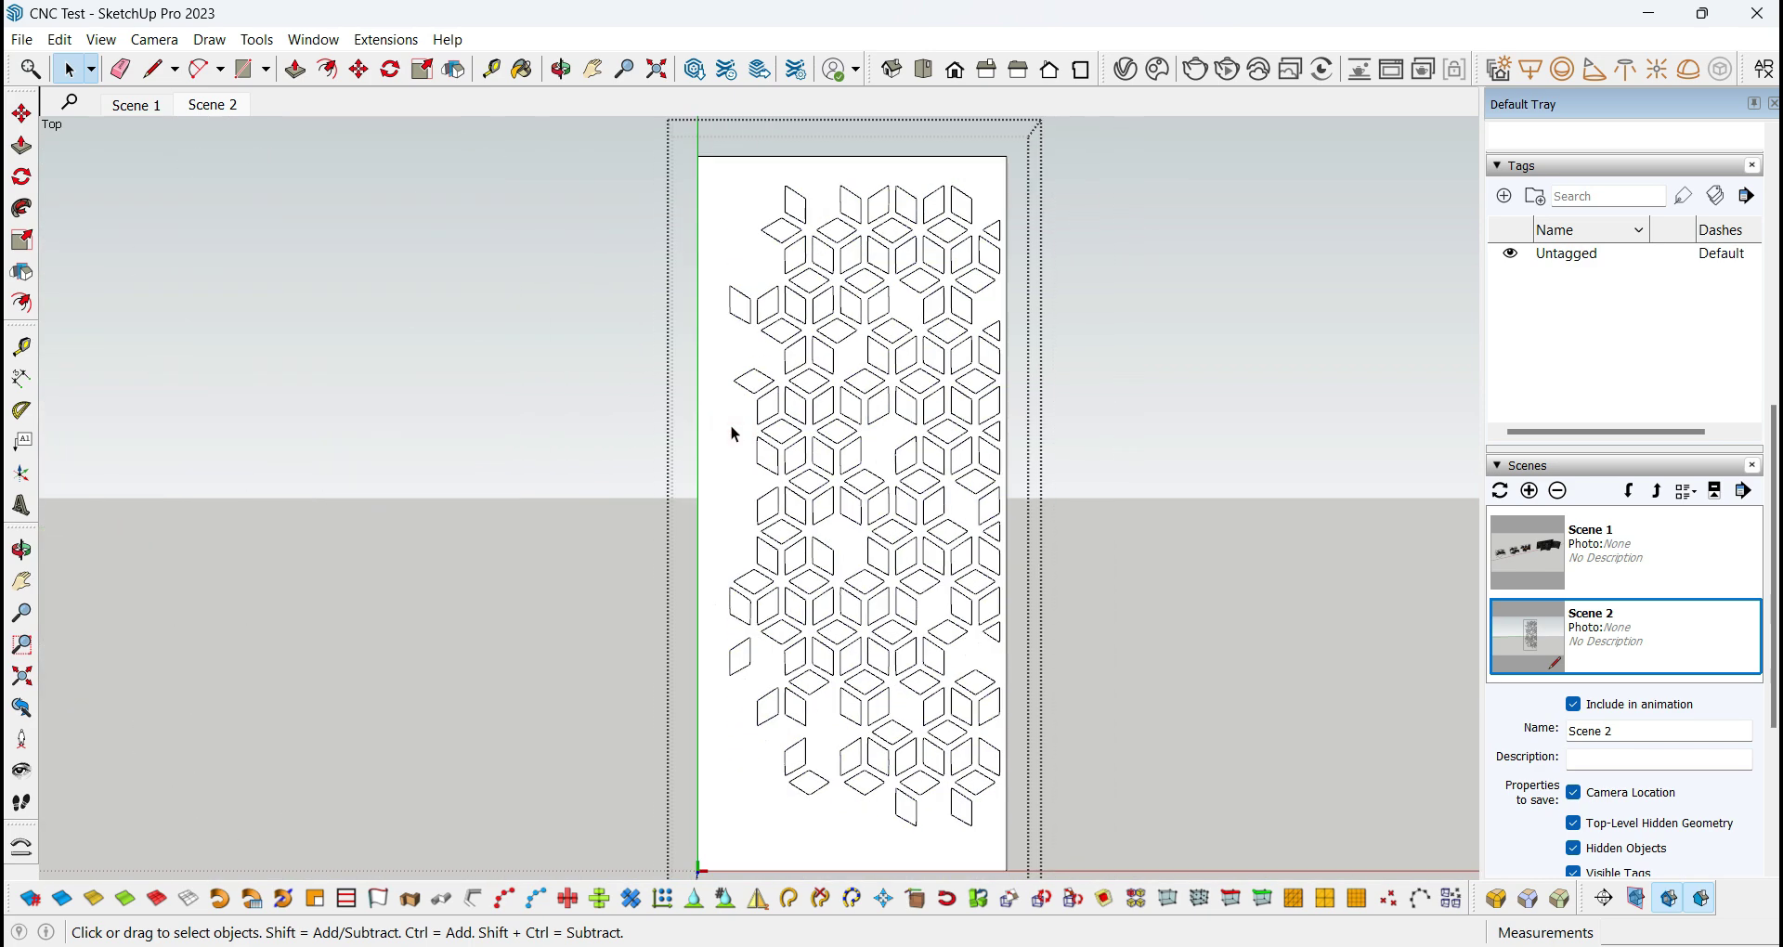
pyautogui.doubleClick(742, 482)
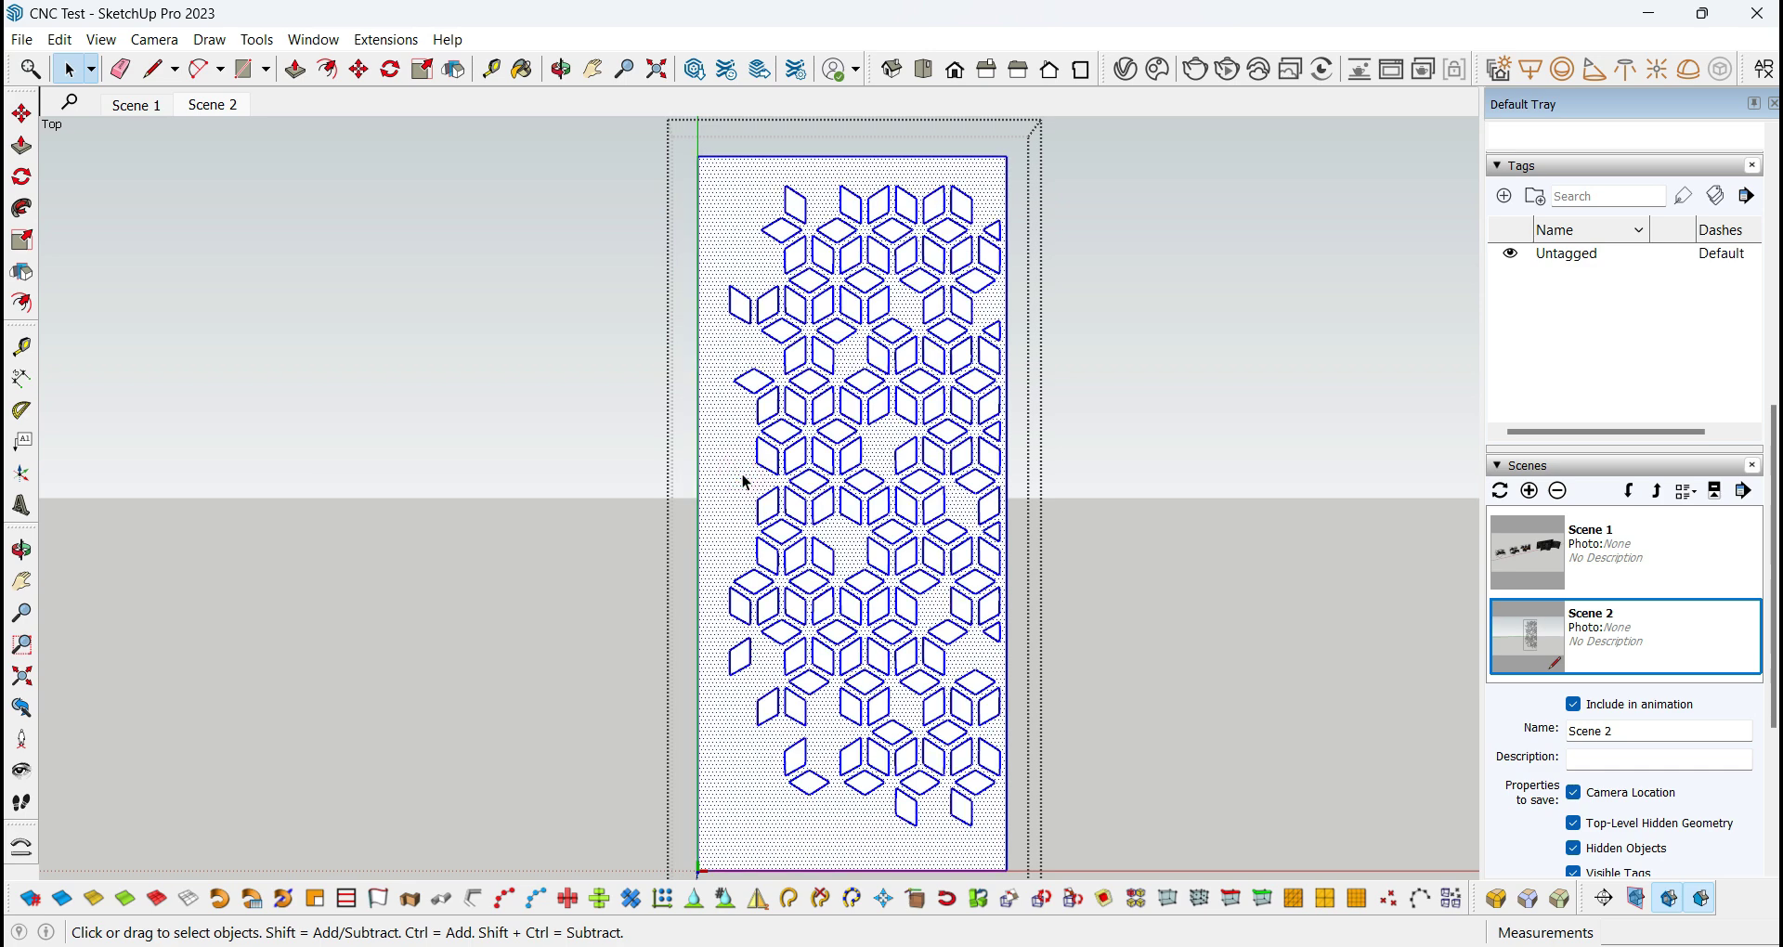
pyautogui.scroll(3, 817, 288)
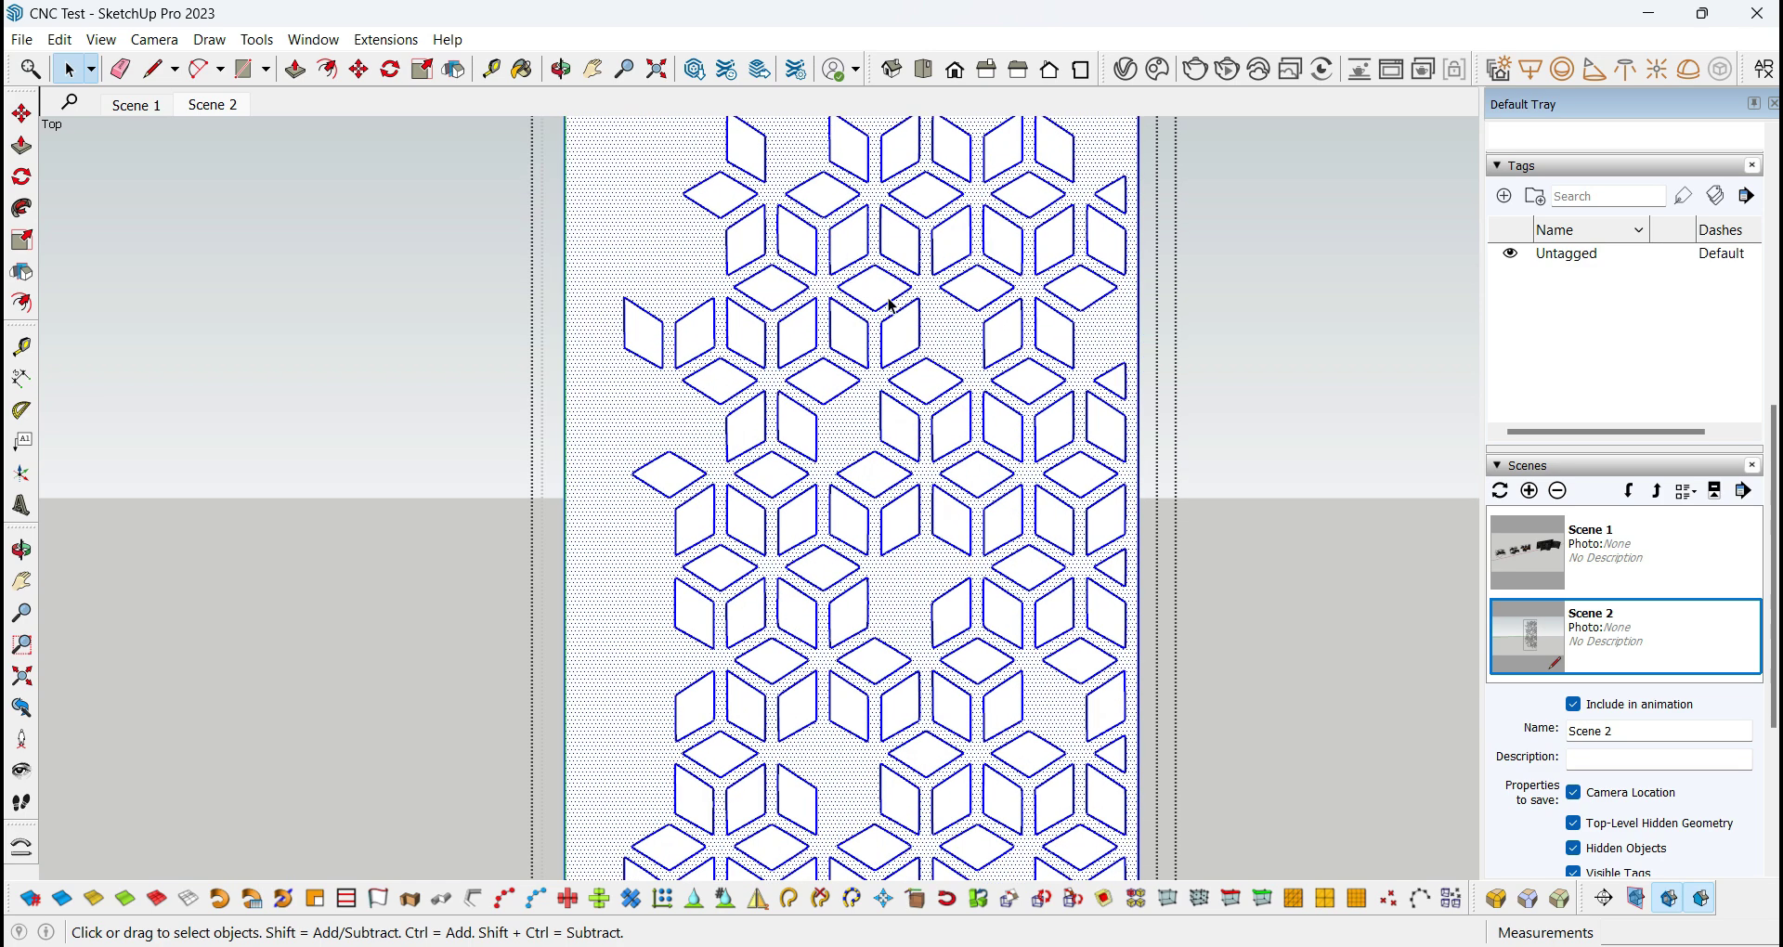
pyautogui.scroll(-3, 868, 414)
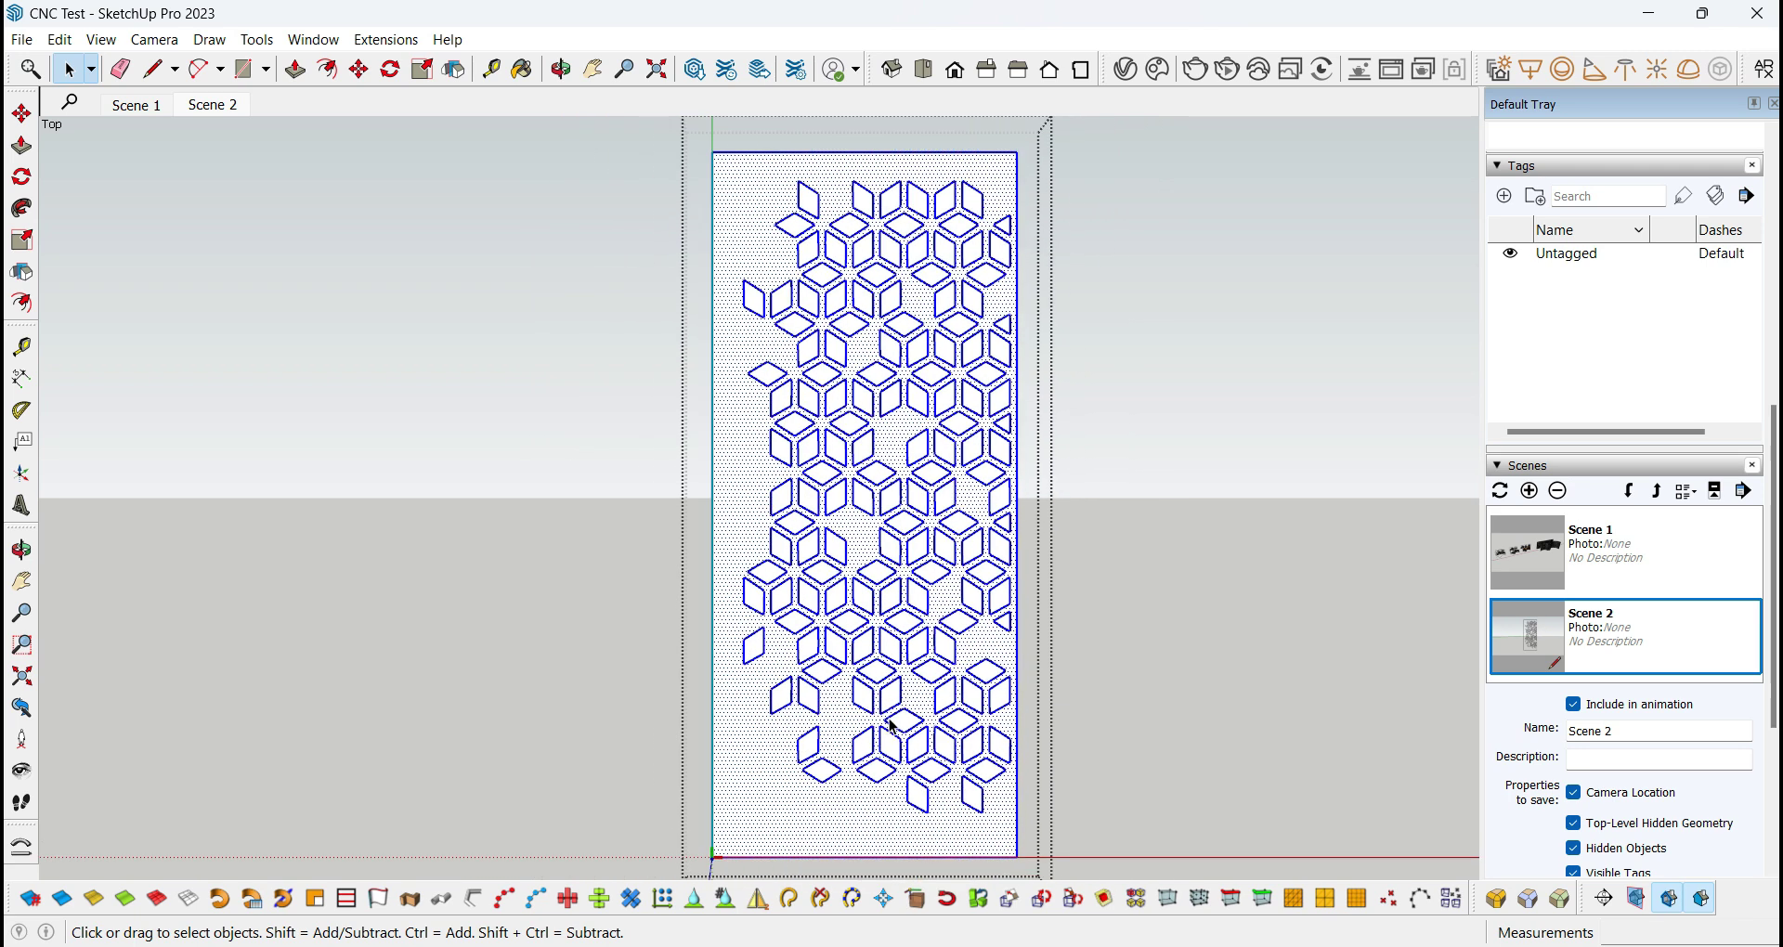
pyautogui.hotkey('ctrl', 'shift', 'i')
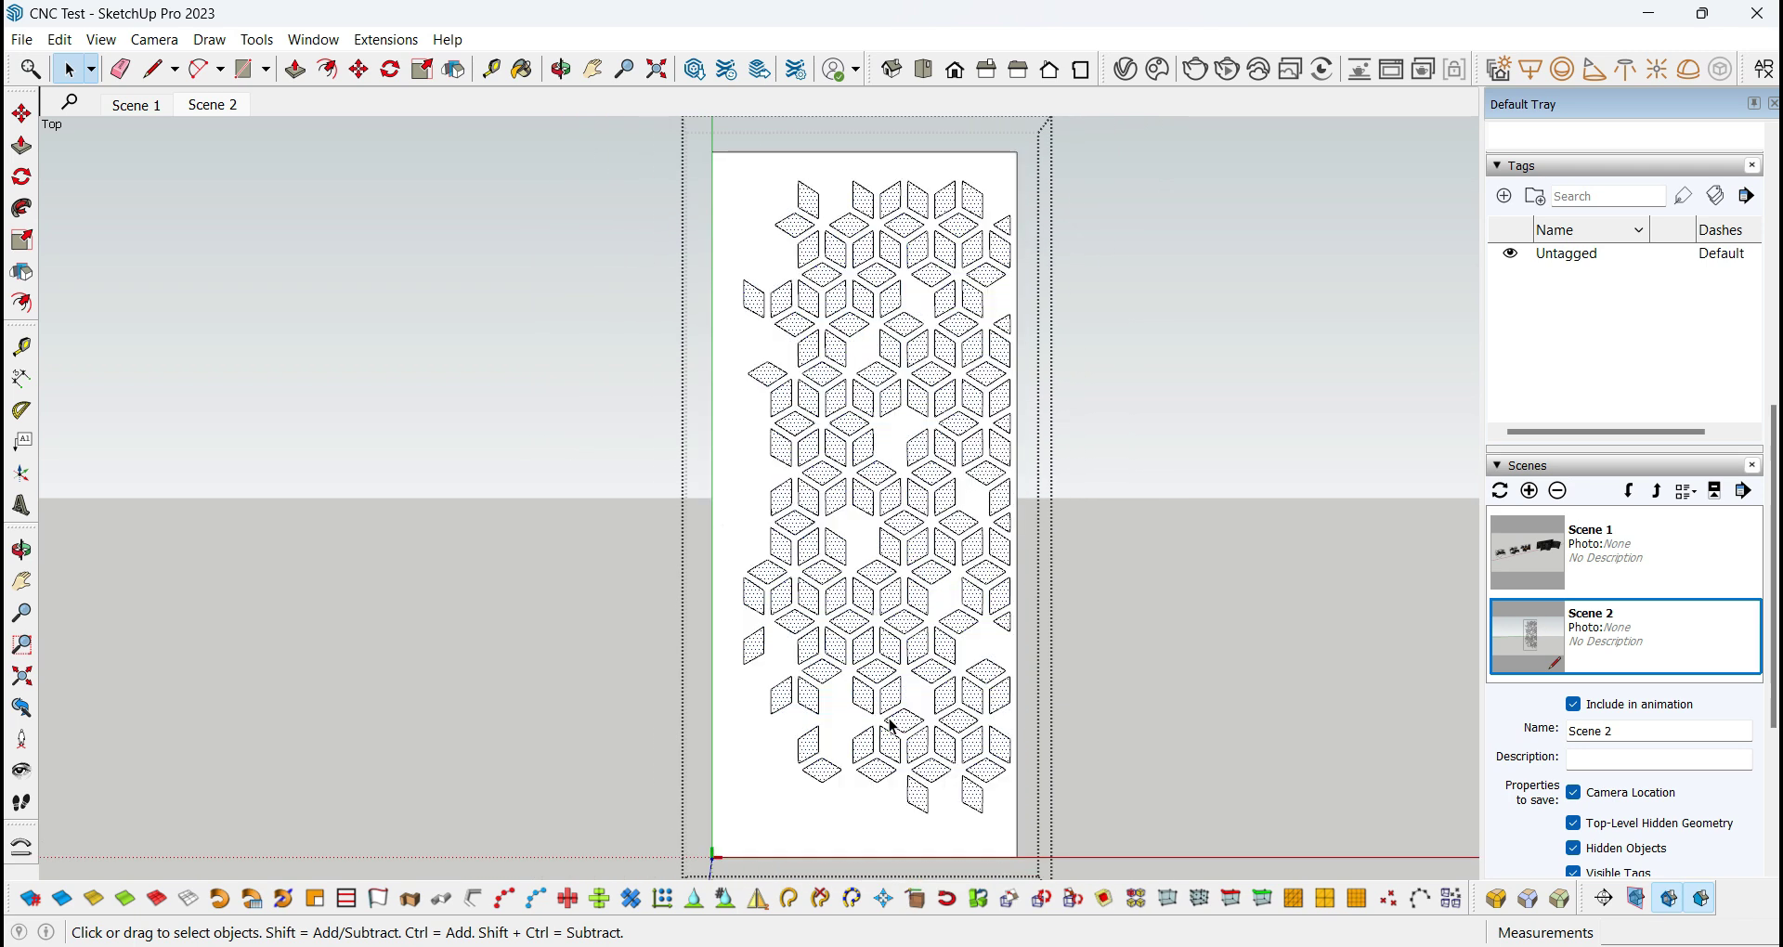
pyautogui.scroll(5, 891, 726)
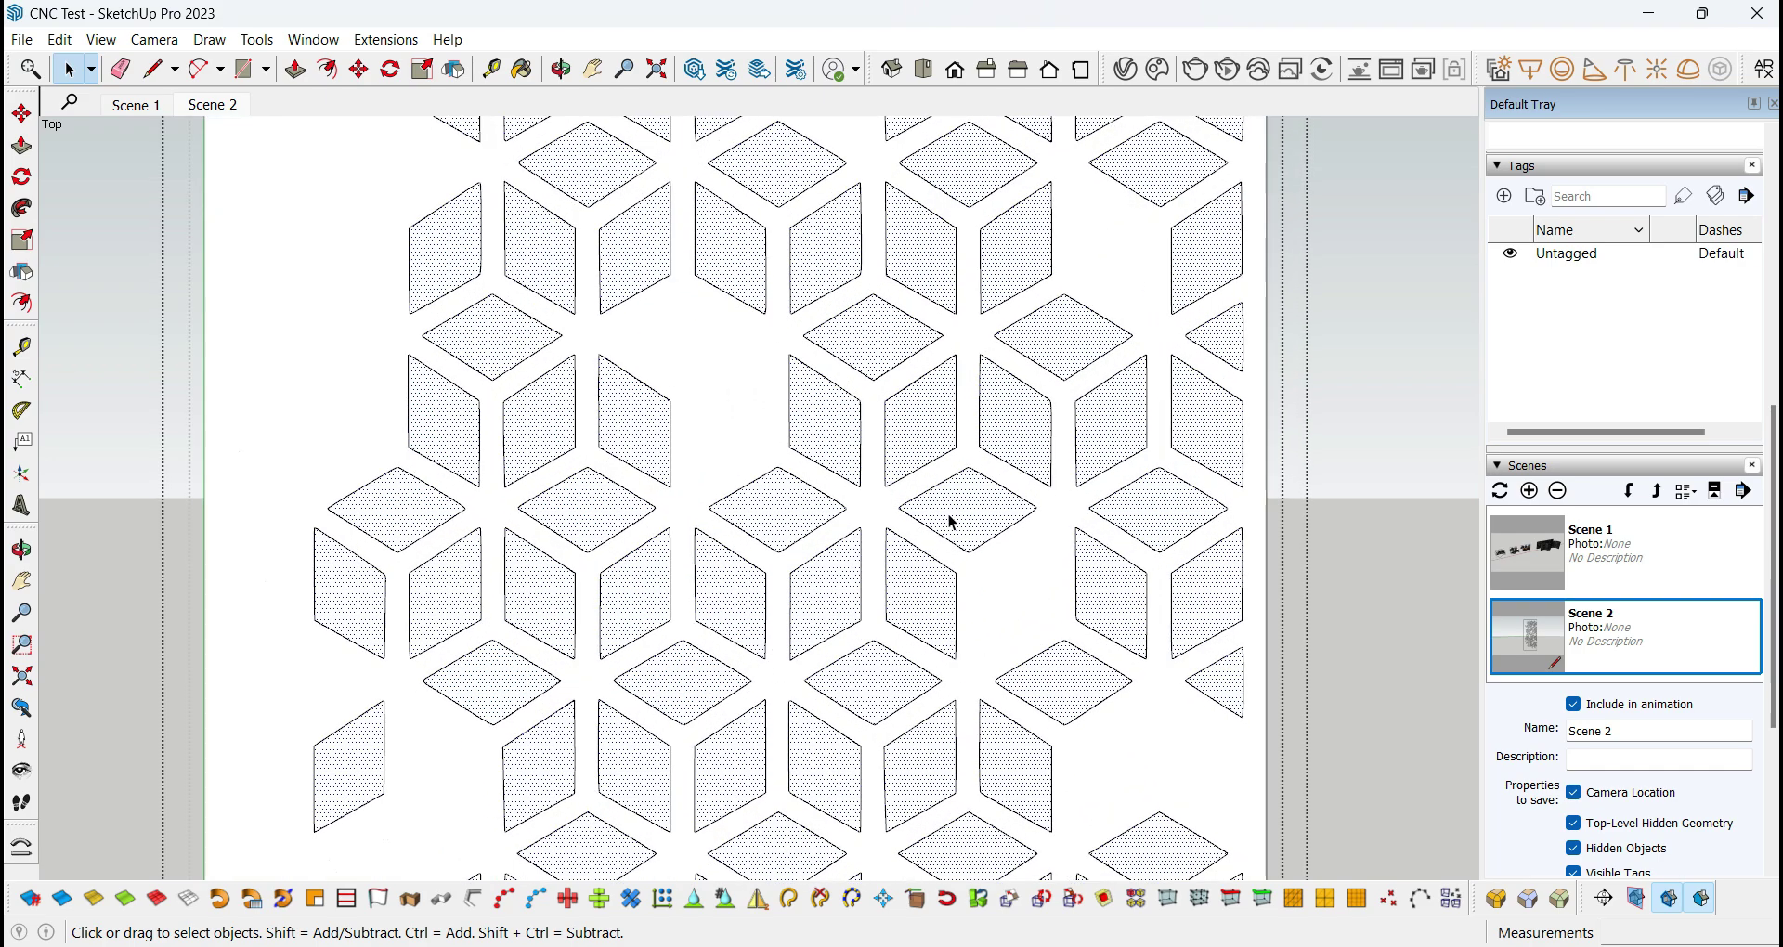
pyautogui.press('Delete')
pyautogui.scroll(-9, 956, 520)
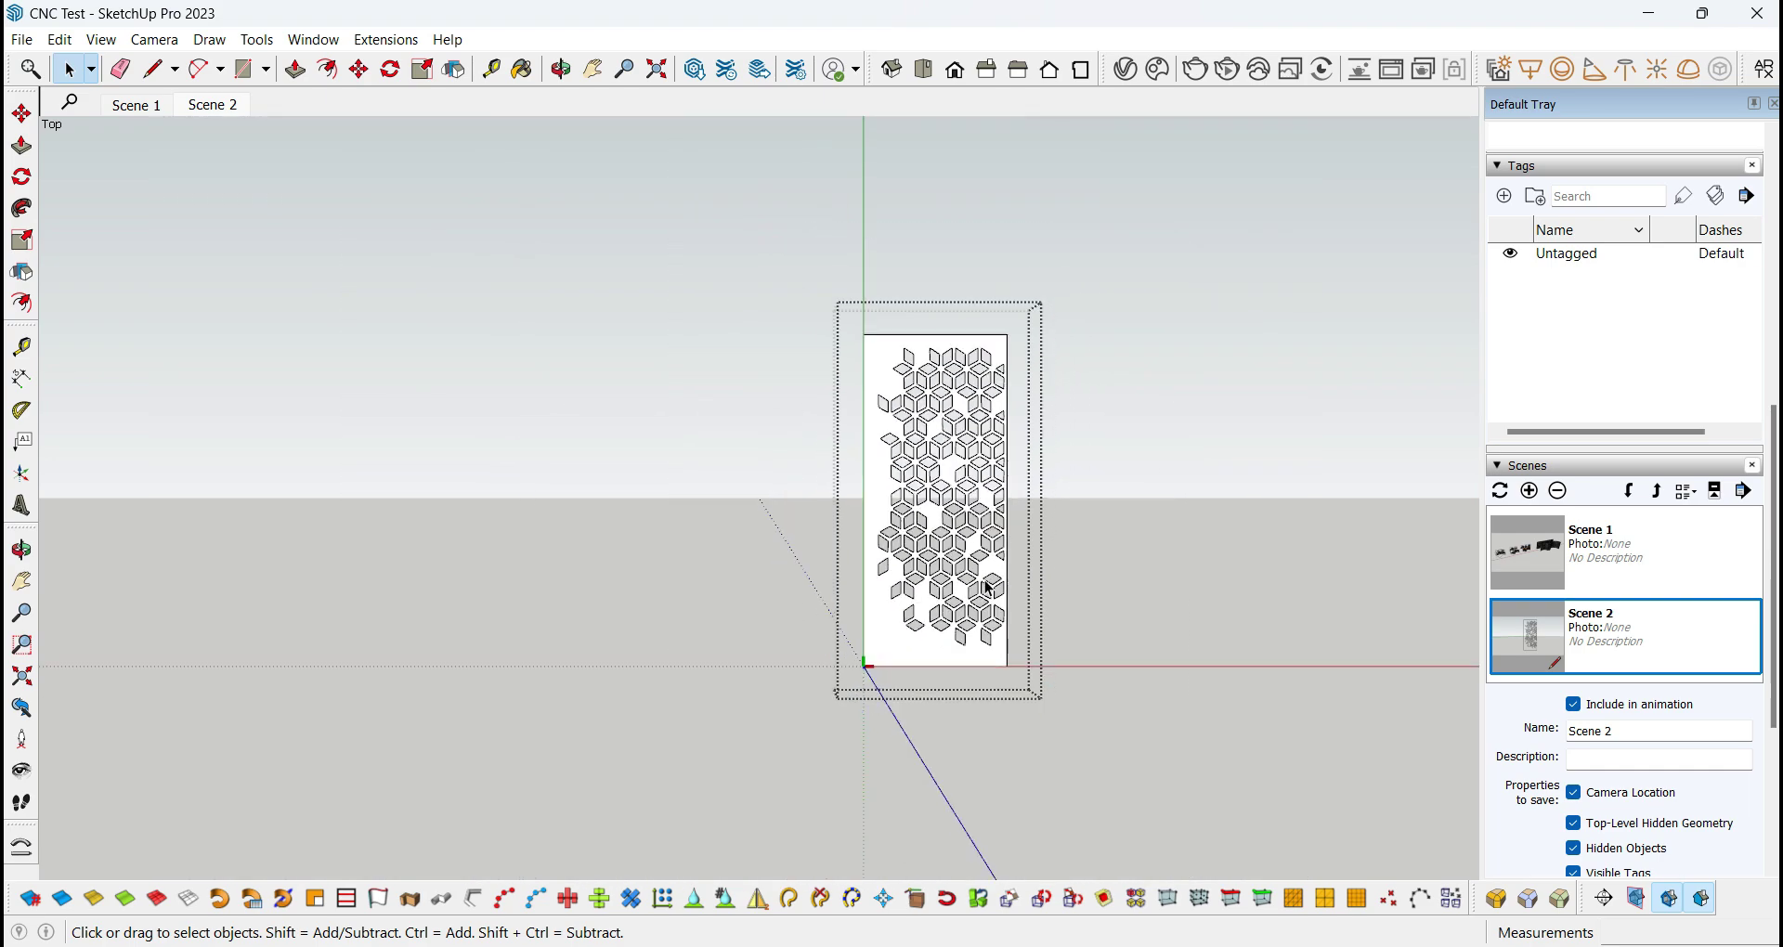
pyautogui.press('Escape')
# Push/Pull the perforated panel face to a thickness of 10 mm.
pyautogui.scroll(2, 1036, 406)
pyautogui.scroll(1, 888, 520)
pyautogui.moveTo(889, 520); pyautogui.dragTo(733, 619, button='middle')
pyautogui.scroll(2, 1010, 345)
pyautogui.scroll(2, 1012, 351)
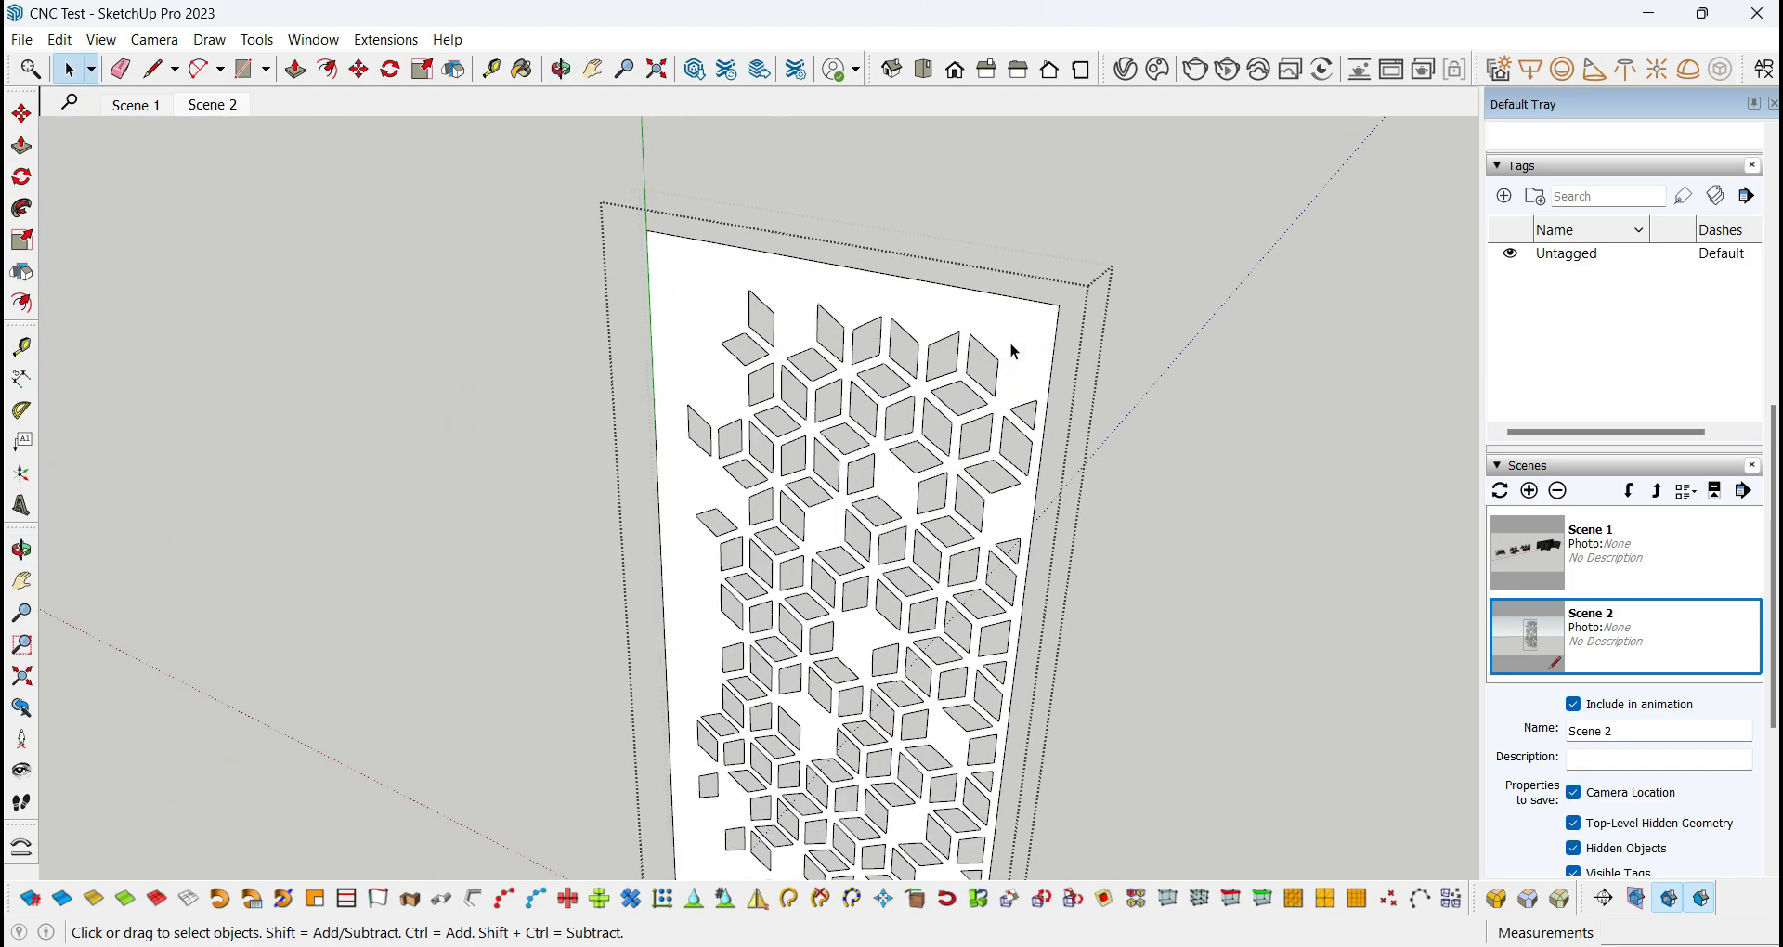
pyautogui.press('p')
pyautogui.click(1015, 365)
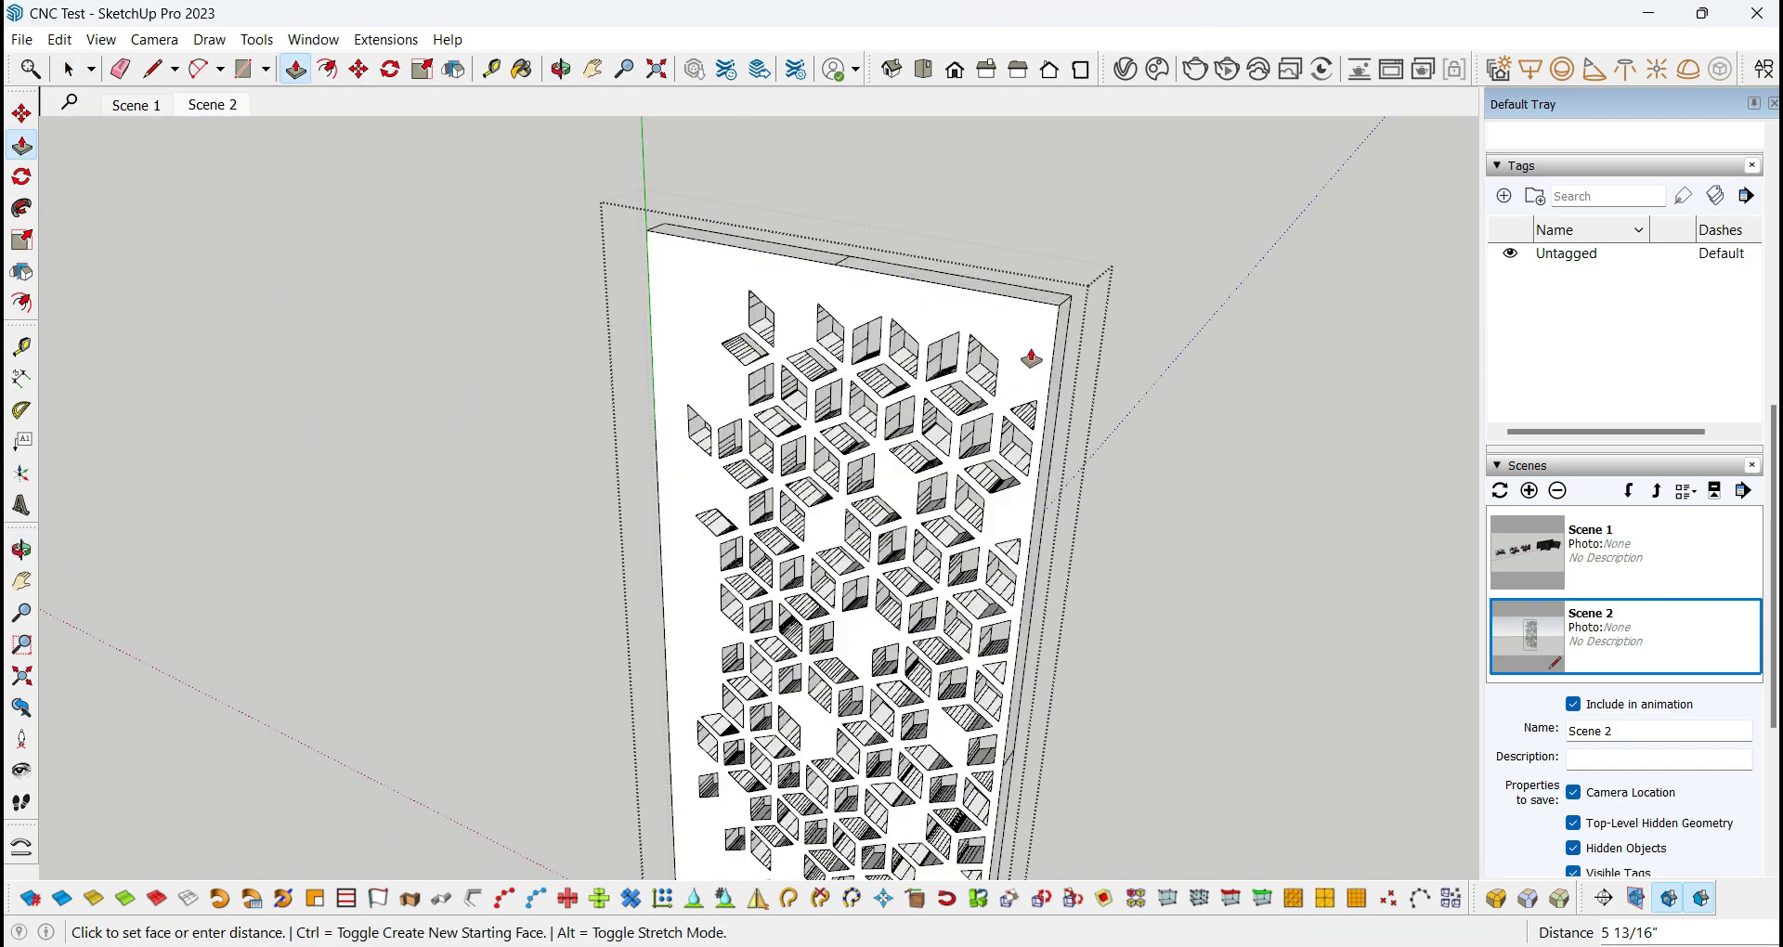
pyautogui.write('10mm')
pyautogui.press('Return')
pyautogui.scroll(-2, 1031, 358)
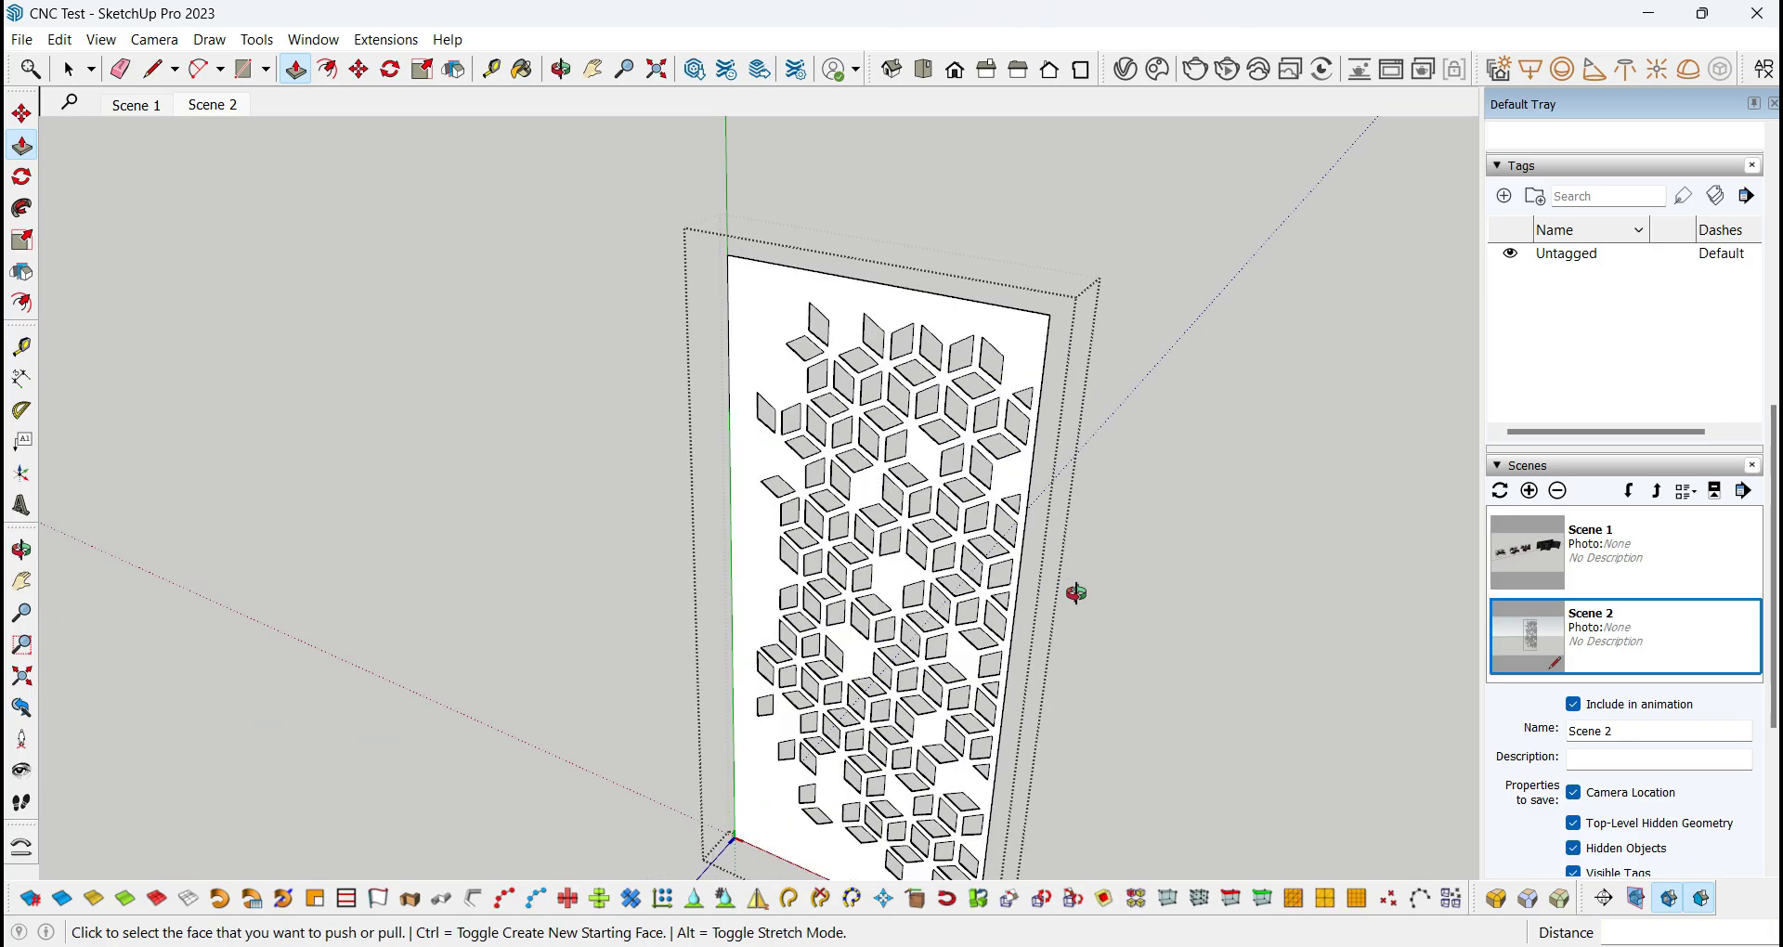
# Examine the cut-out walls and both sides of the thickened panel from several angles.
pyautogui.moveTo(1074, 593); pyautogui.dragTo(772, 365, button='middle')
pyautogui.scroll(3, 1006, 444)
pyautogui.scroll(1, 962, 430)
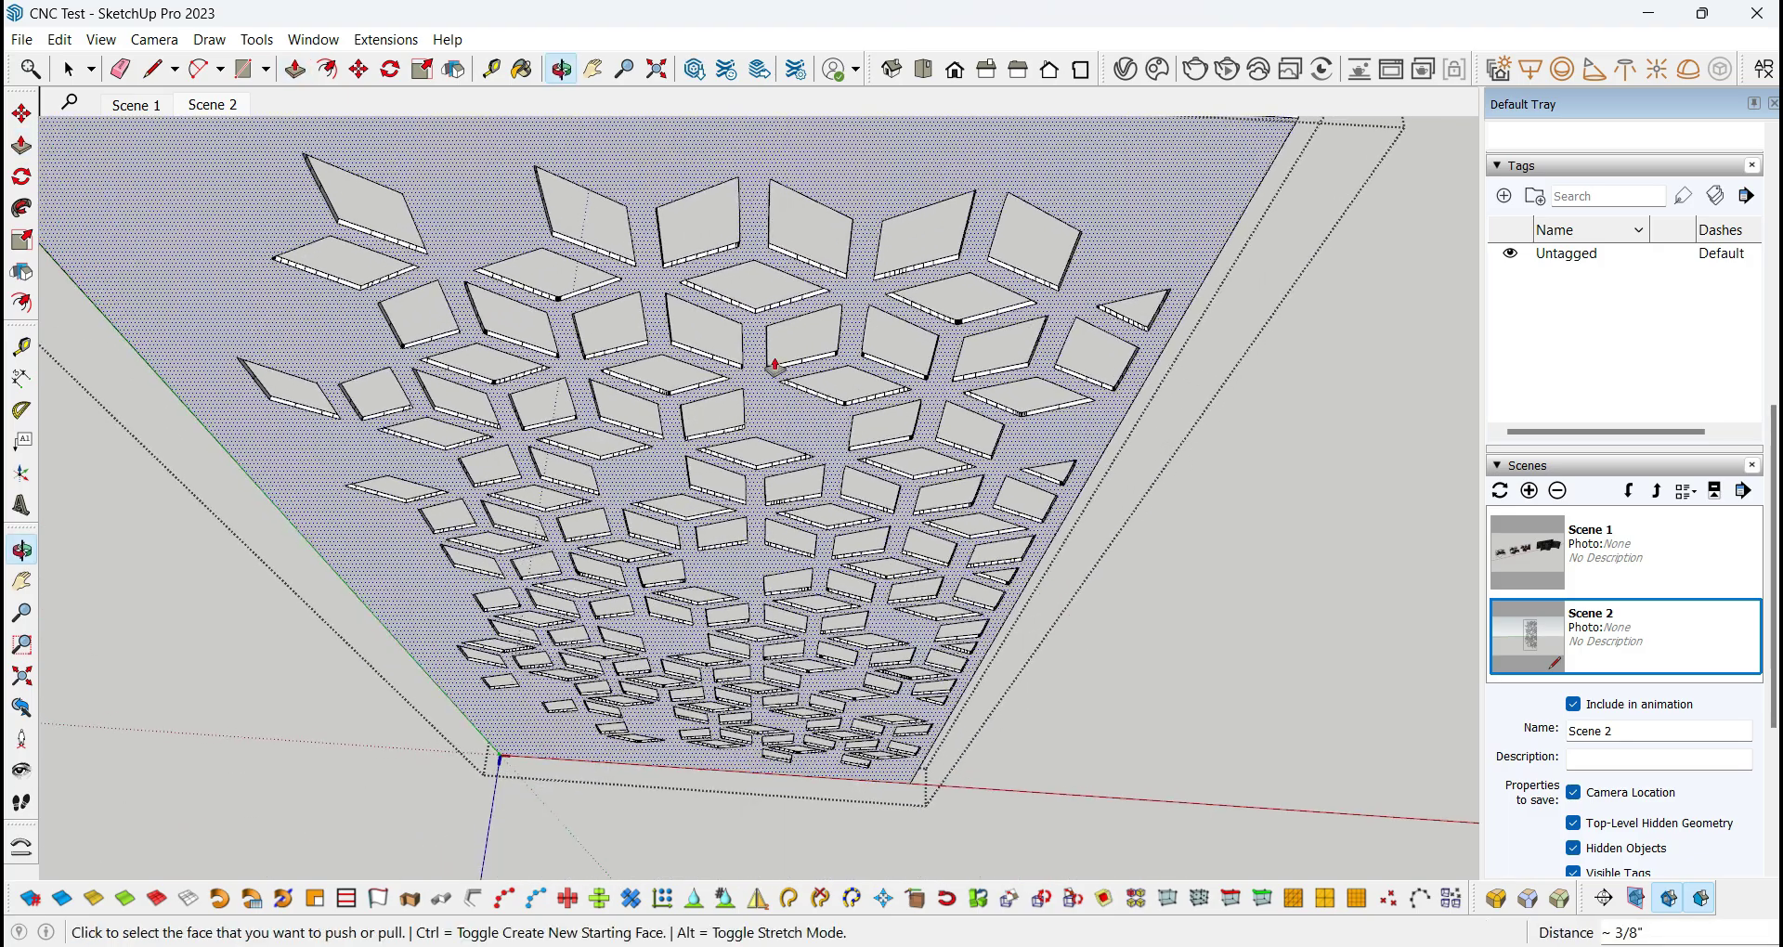
pyautogui.scroll(3, 875, 477)
pyautogui.scroll(-3, 882, 524)
pyautogui.press('space')
pyautogui.moveTo(882, 523); pyautogui.dragTo(847, 270, button='middle')
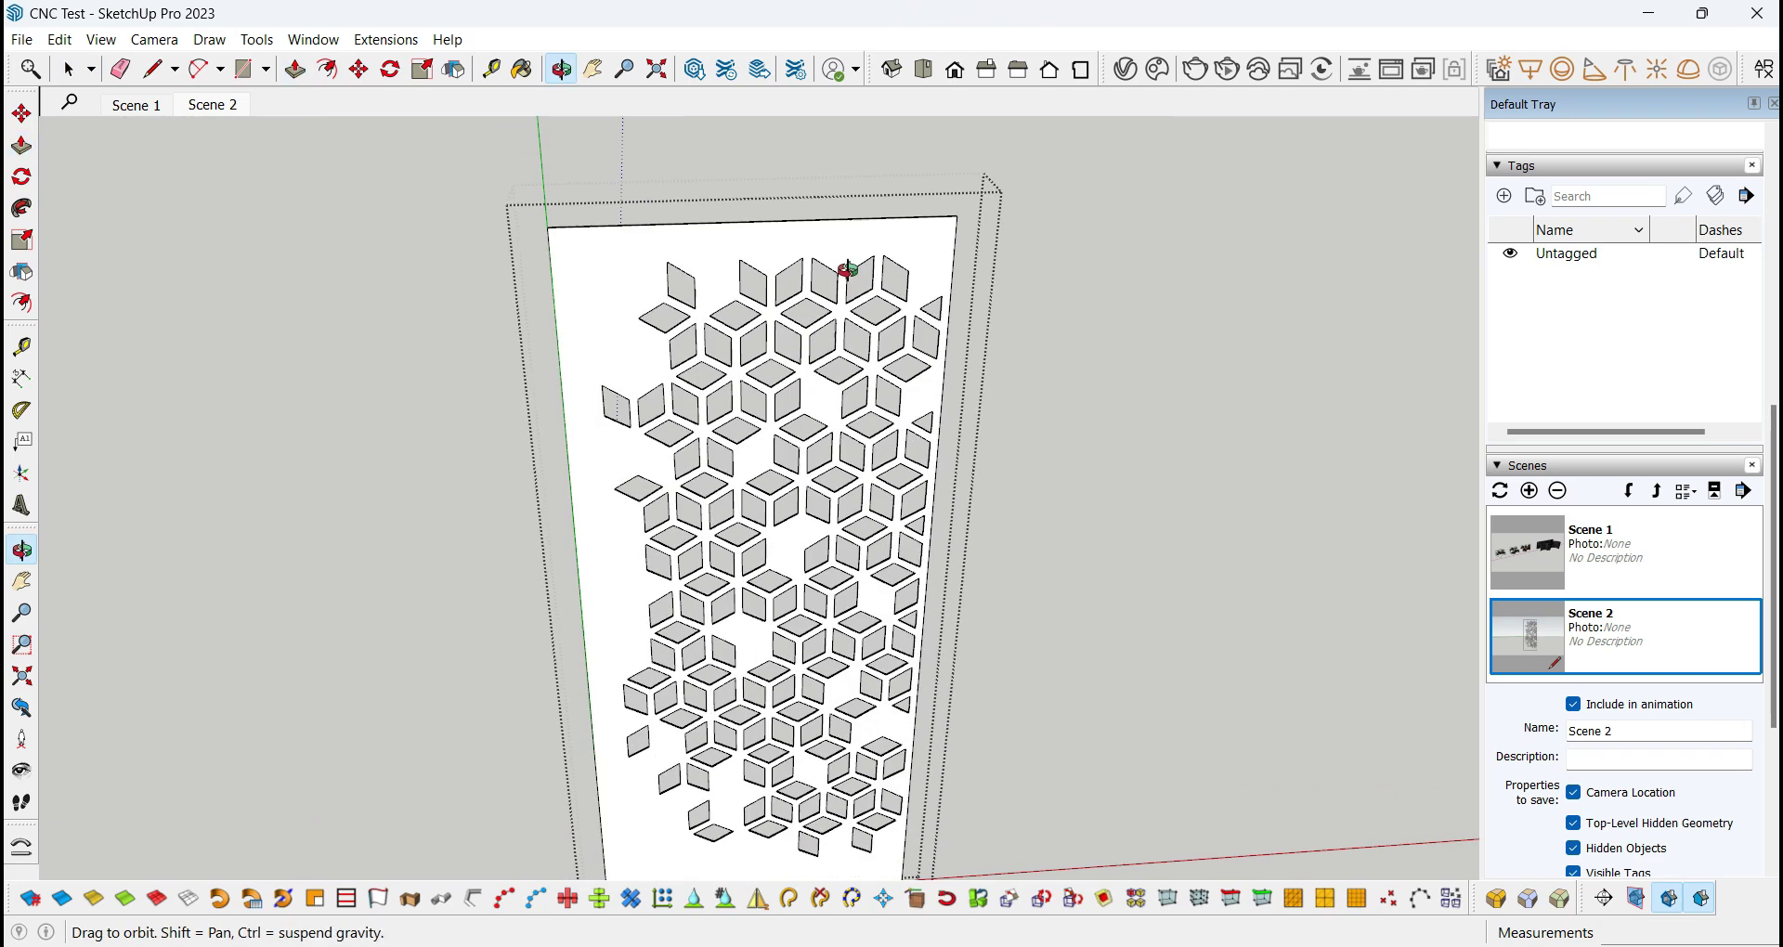
pyautogui.scroll(-3, 848, 462)
pyautogui.scroll(5, 821, 429)
# Select all connected geometry of the thickened panel and apply Soften/Smooth Edges to it.
pyautogui.tripleClick(820, 429)
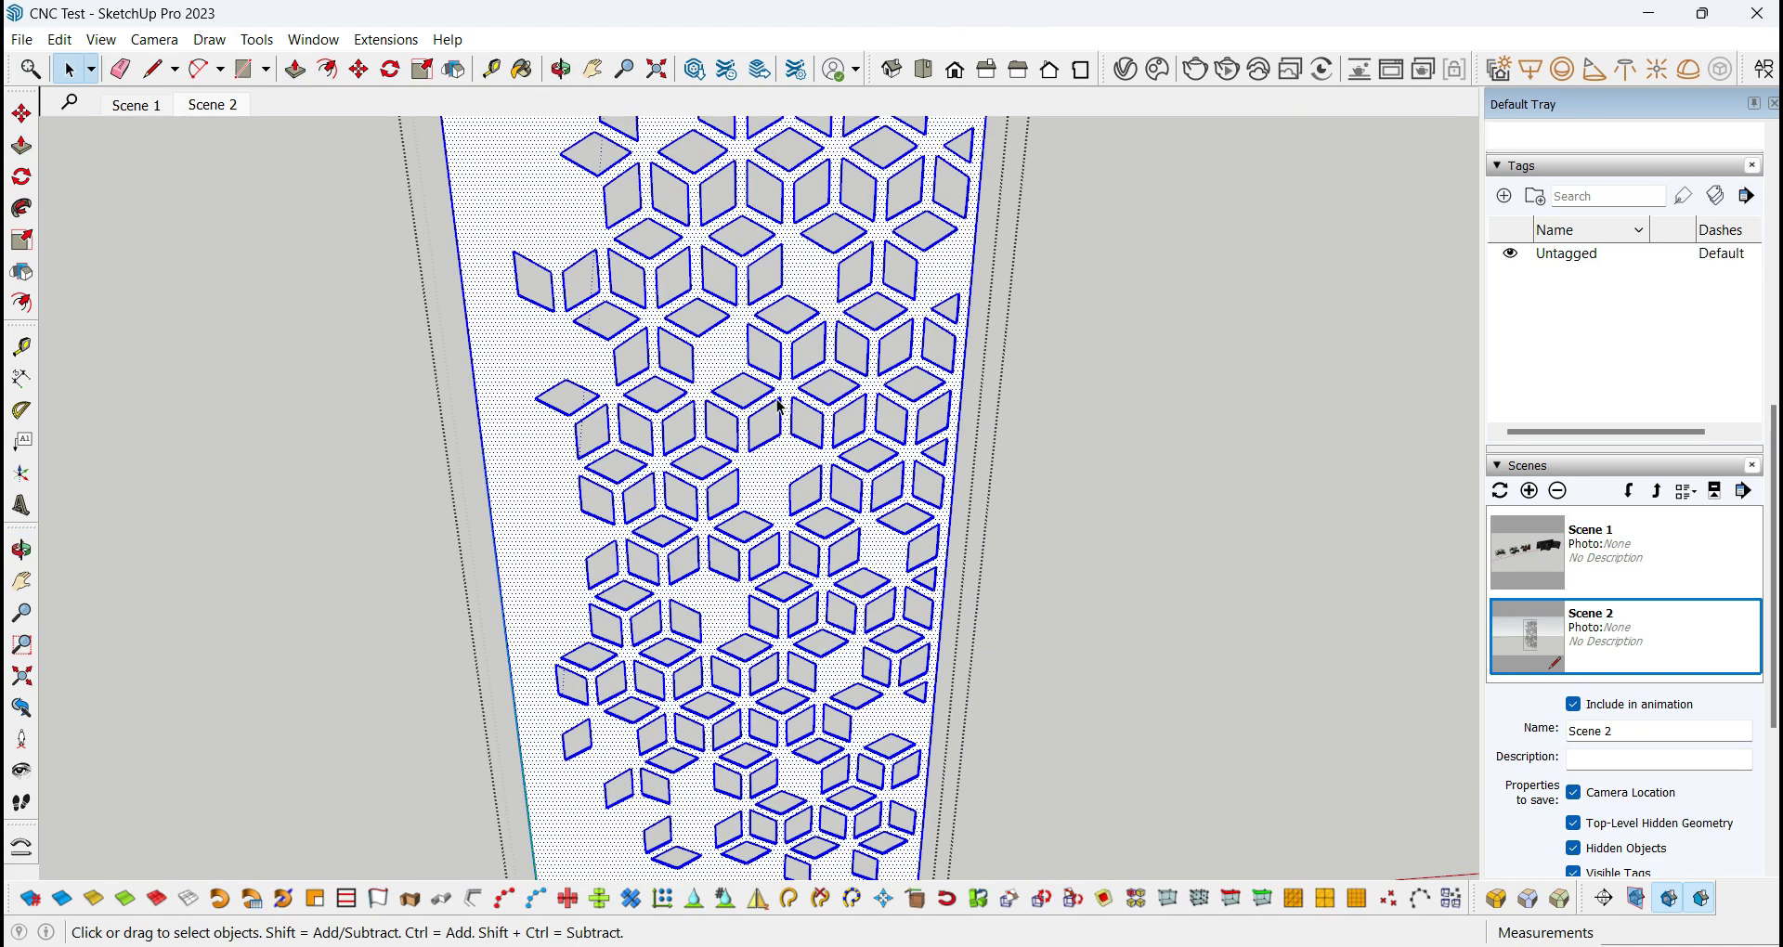
pyautogui.rightClick(732, 347)
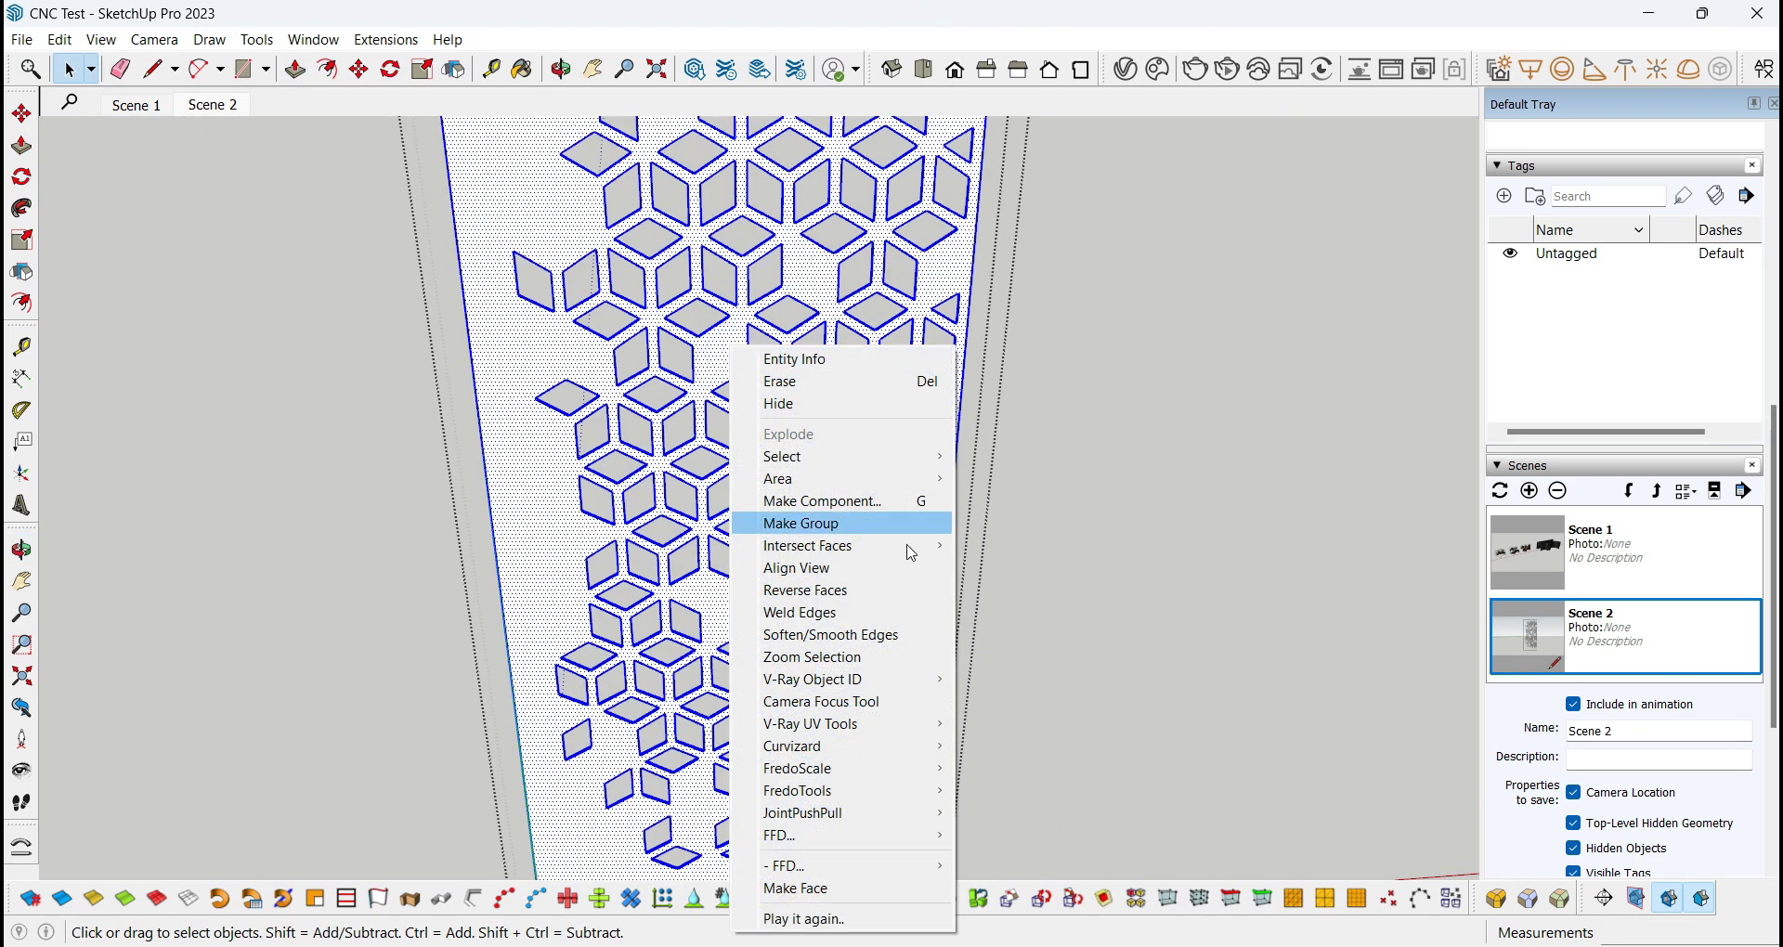
pyautogui.click(877, 637)
pyautogui.scroll(6, 807, 279)
pyautogui.moveTo(815, 338); pyautogui.dragTo(787, 566, button='middle')
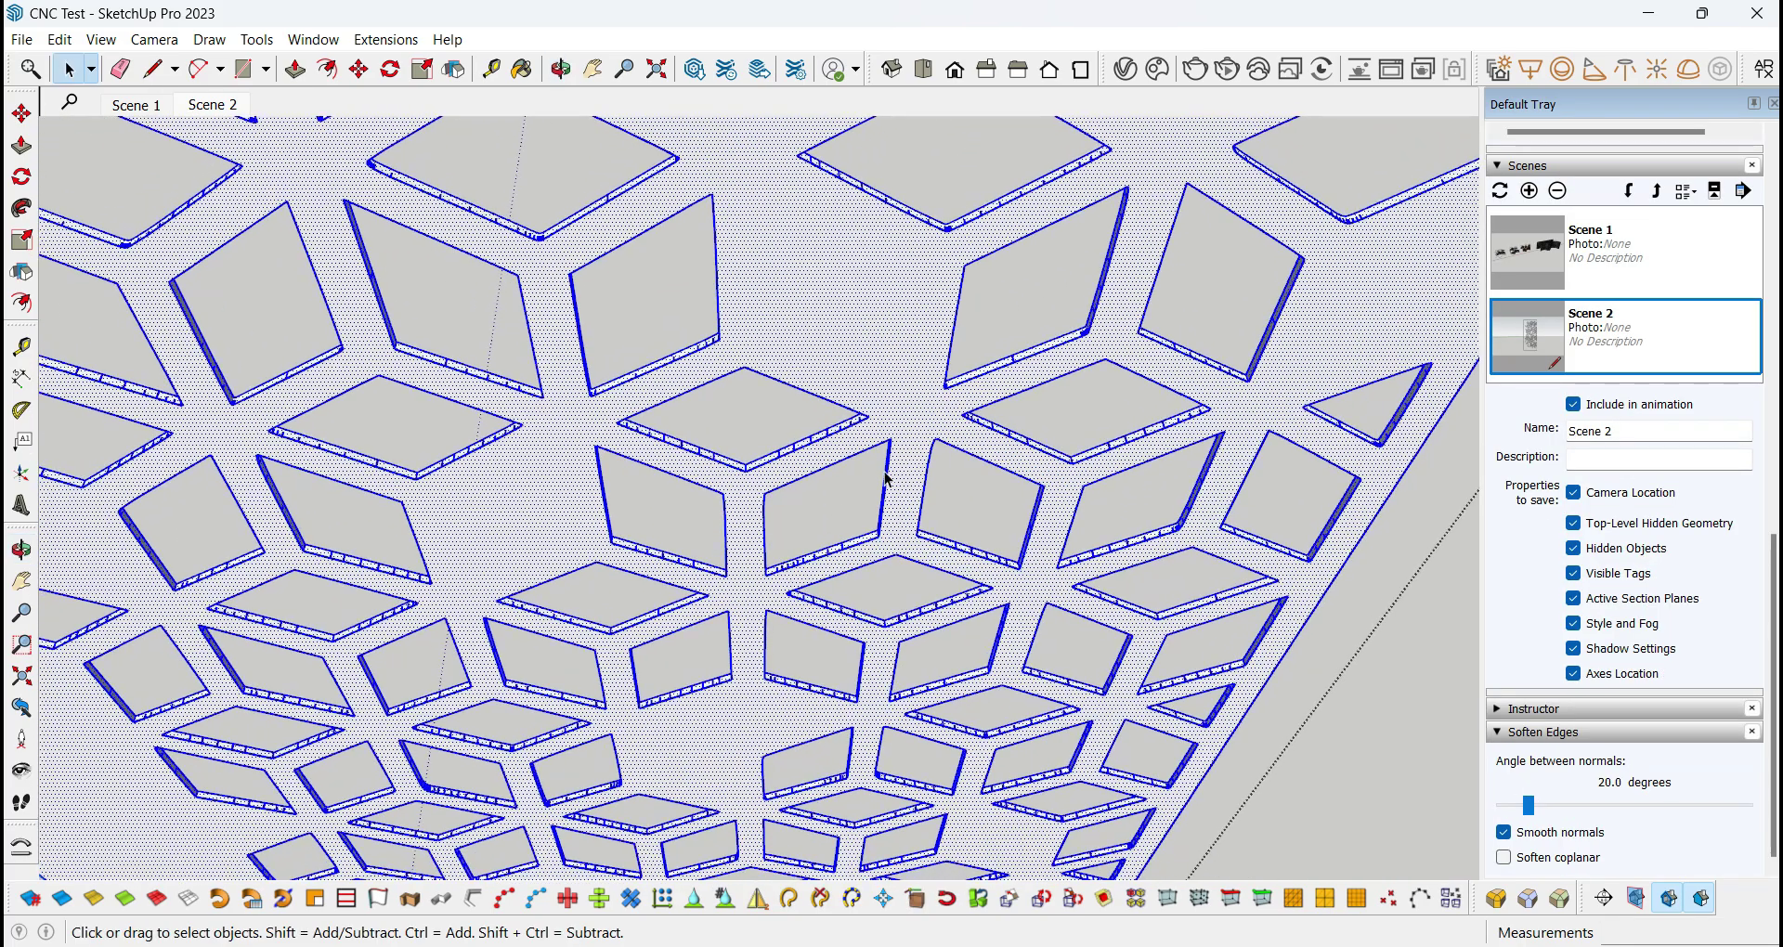
pyautogui.scroll(-2, 959, 406)
pyautogui.scroll(-4, 959, 405)
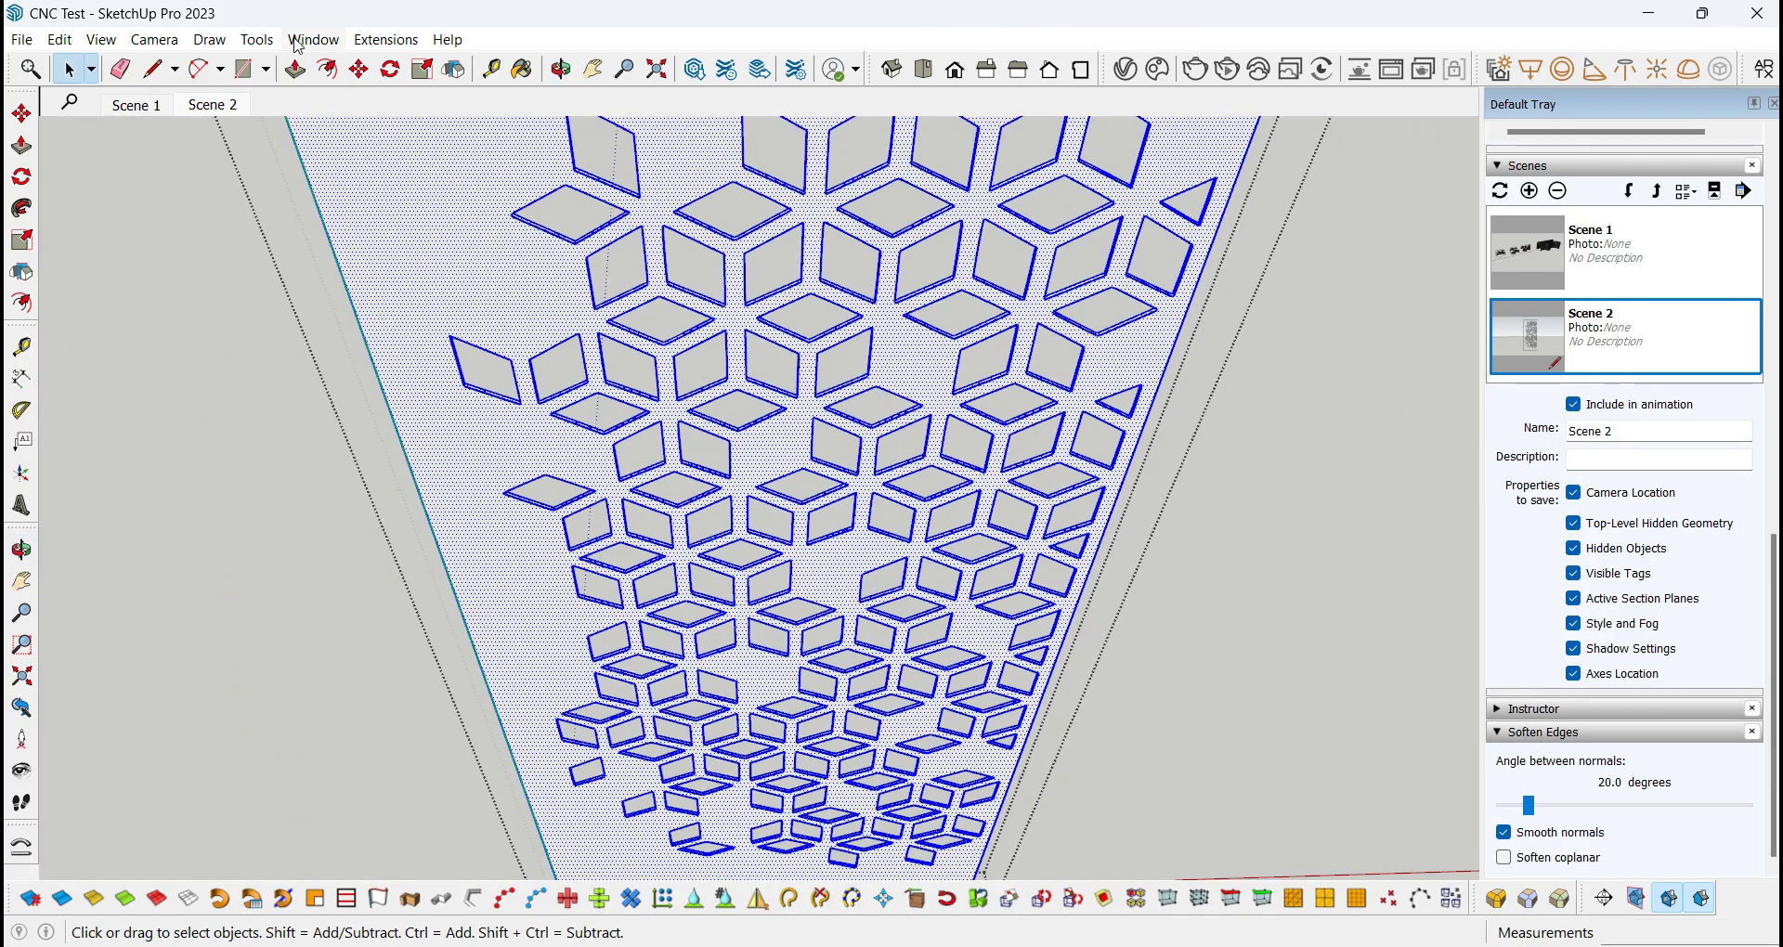
# Run CleanUp³ on the selected panel geometry with Merge Coplanar Faces, Repair Split Edges and Erase Stray Edges enabled, and close the group.
pyautogui.click(374, 41)
pyautogui.moveTo(497, 525)
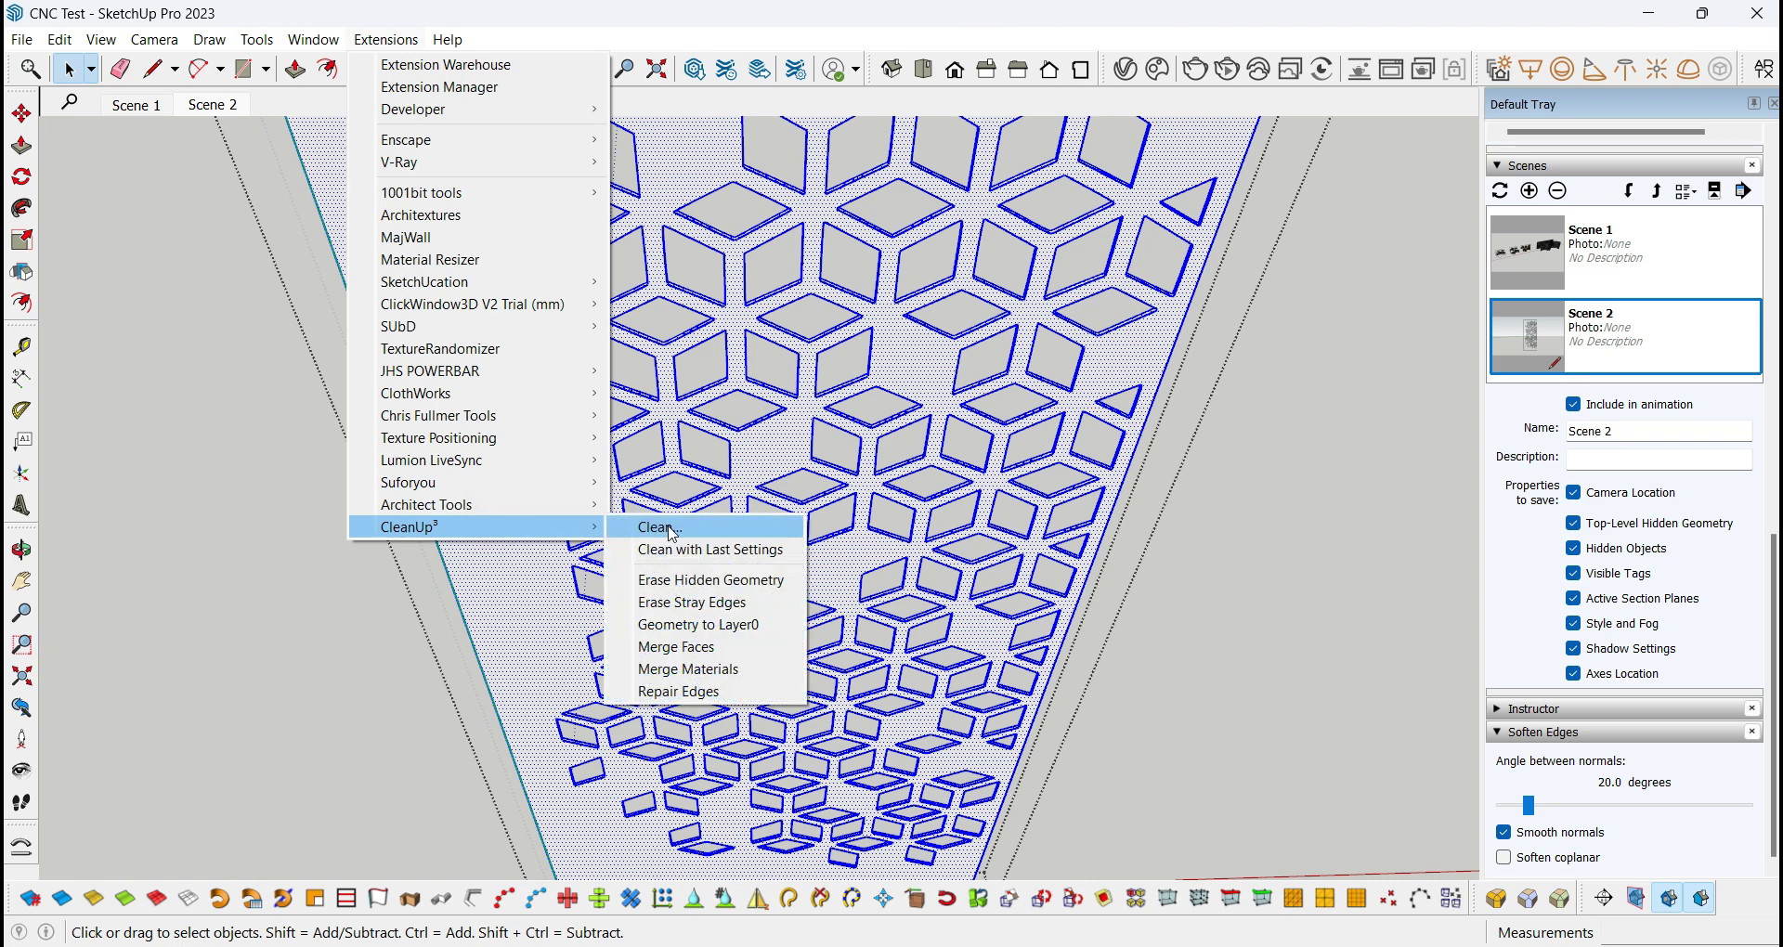
pyautogui.click(668, 527)
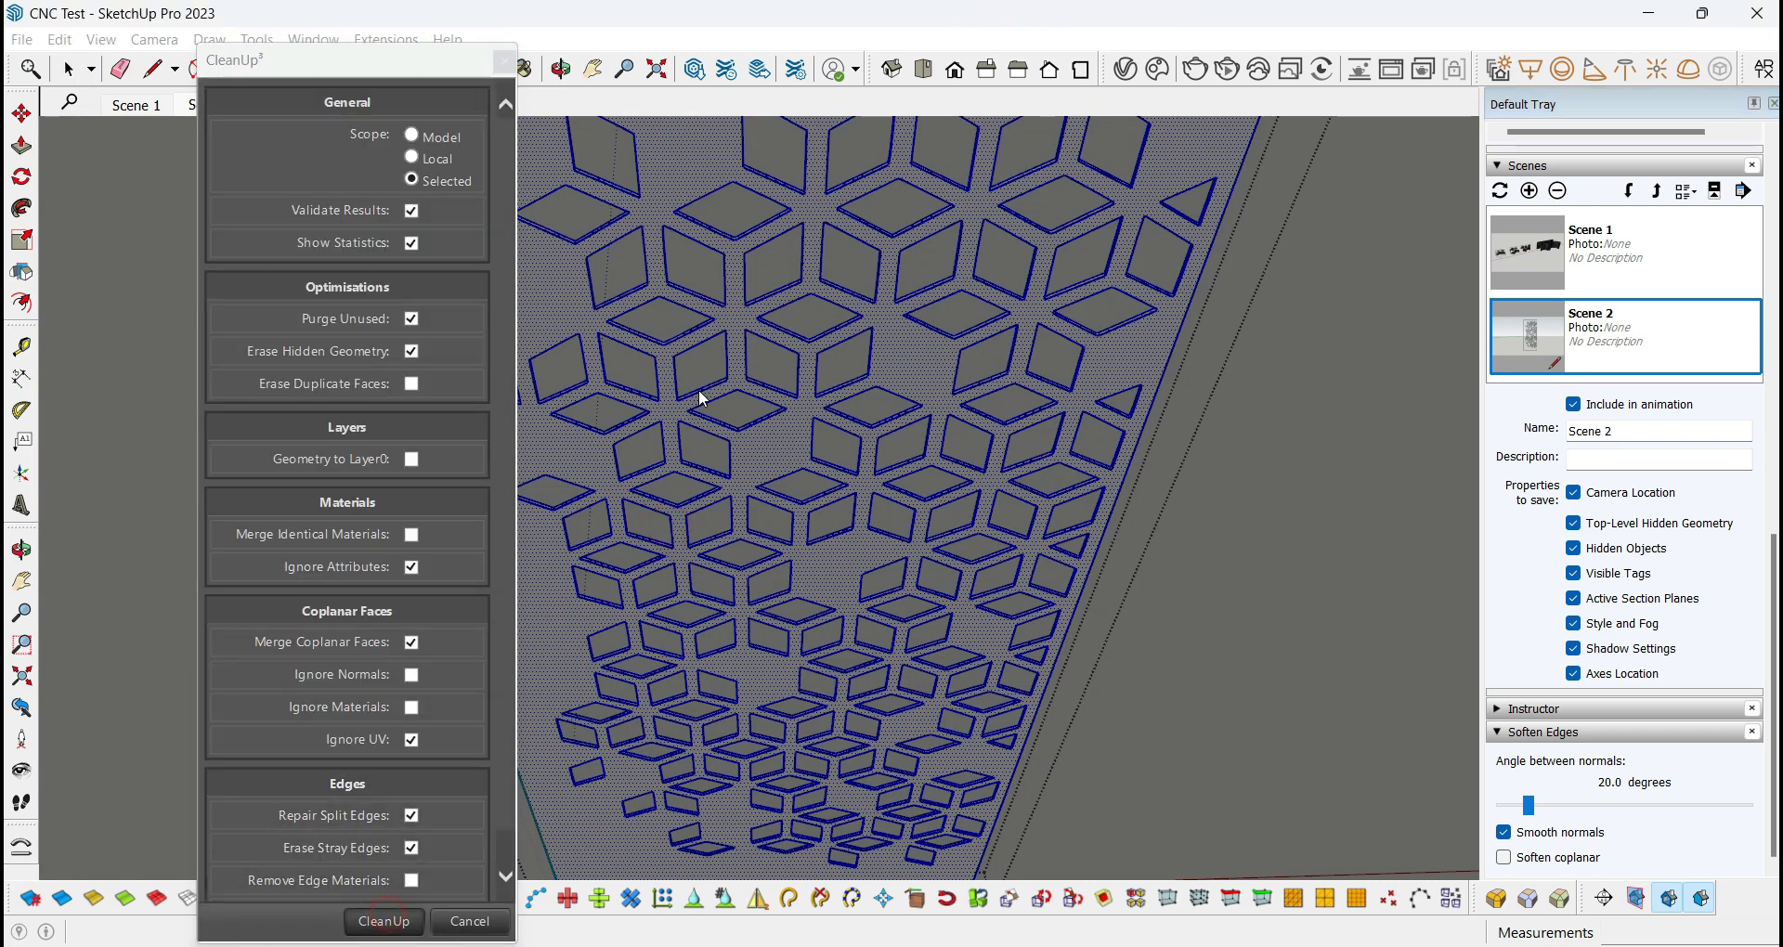
pyautogui.press('Return')
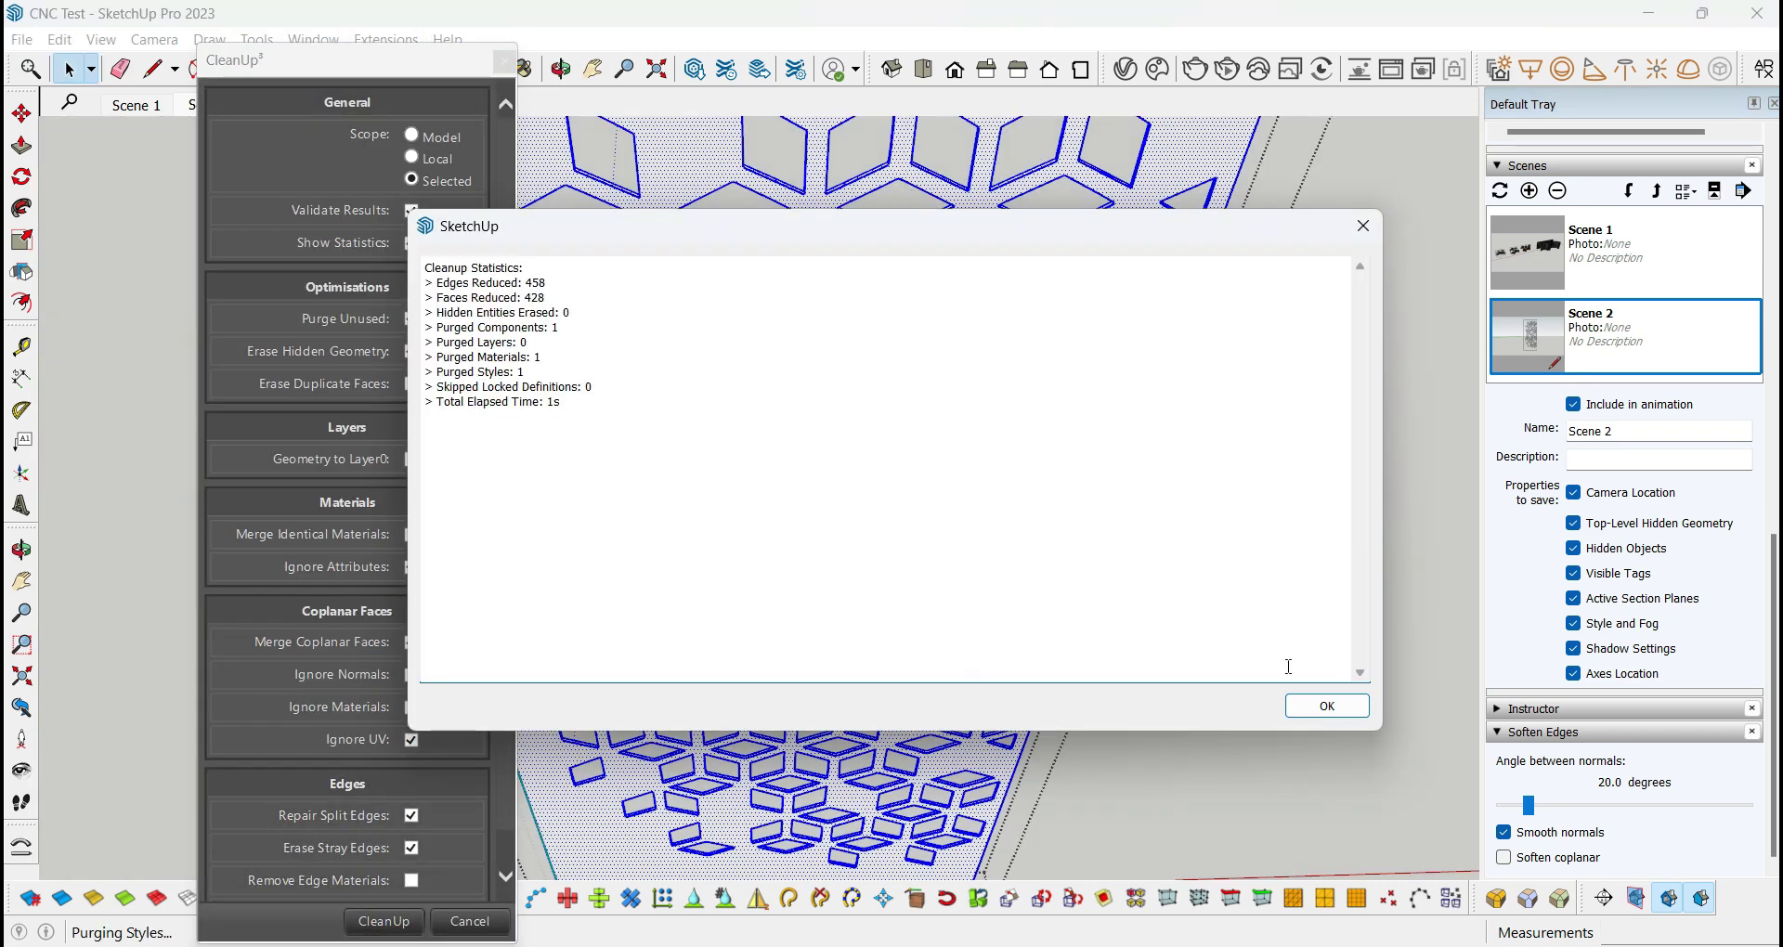
pyautogui.click(1304, 695)
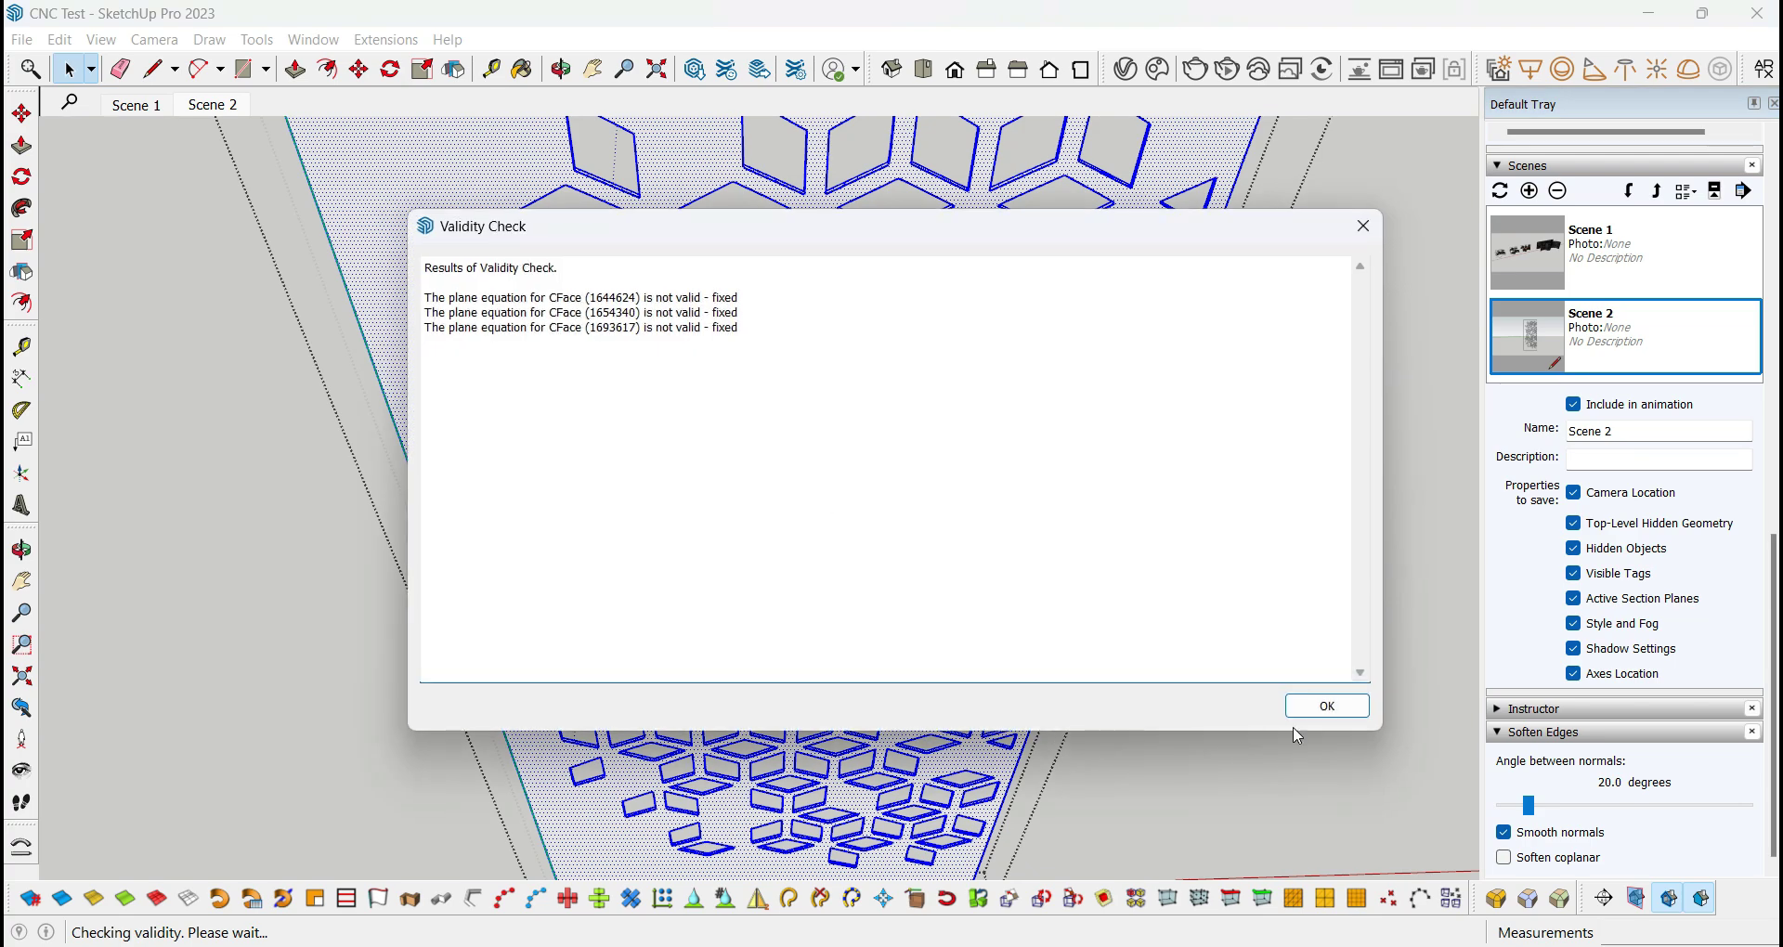
pyautogui.click(1327, 707)
pyautogui.scroll(-5, 979, 549)
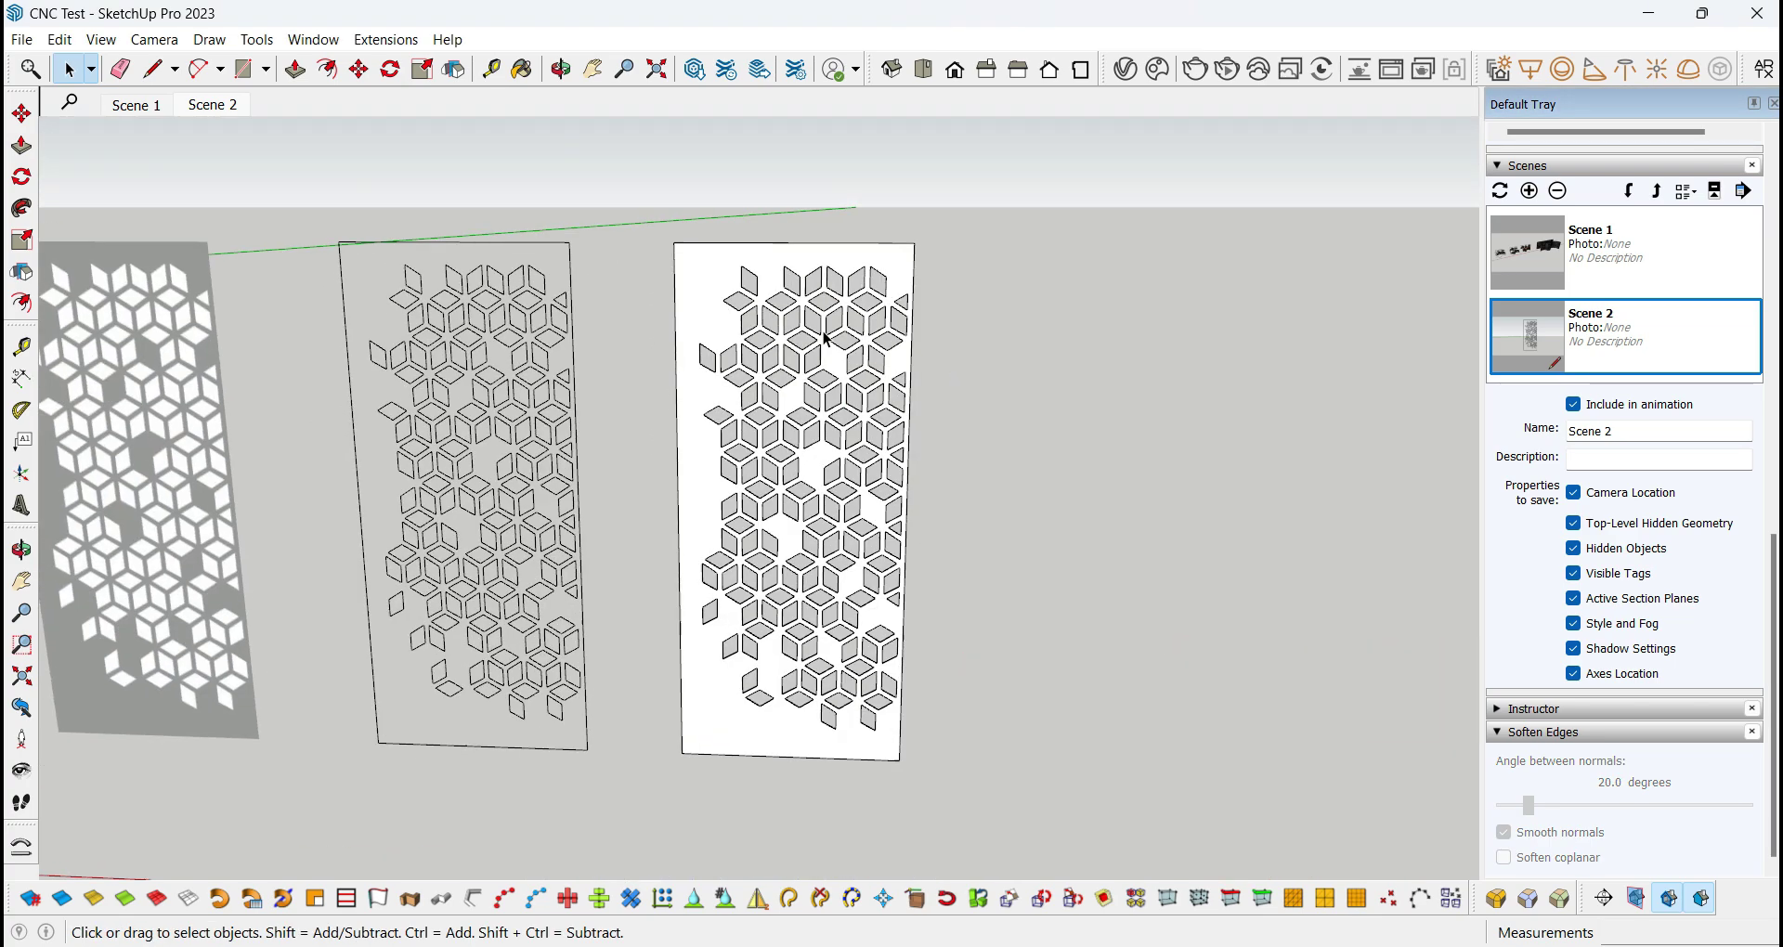
# Select the cleaned panel group and examine it from several angles alongside the other two panels.
pyautogui.press('o')
pyautogui.moveTo(785, 576); pyautogui.dragTo(811, 533, button='middle')
pyautogui.scroll(-3, 809, 527)
pyautogui.click(792, 510)
pyautogui.scroll(2, 775, 476)
pyautogui.moveTo(773, 478); pyautogui.dragTo(760, 441, button='middle')
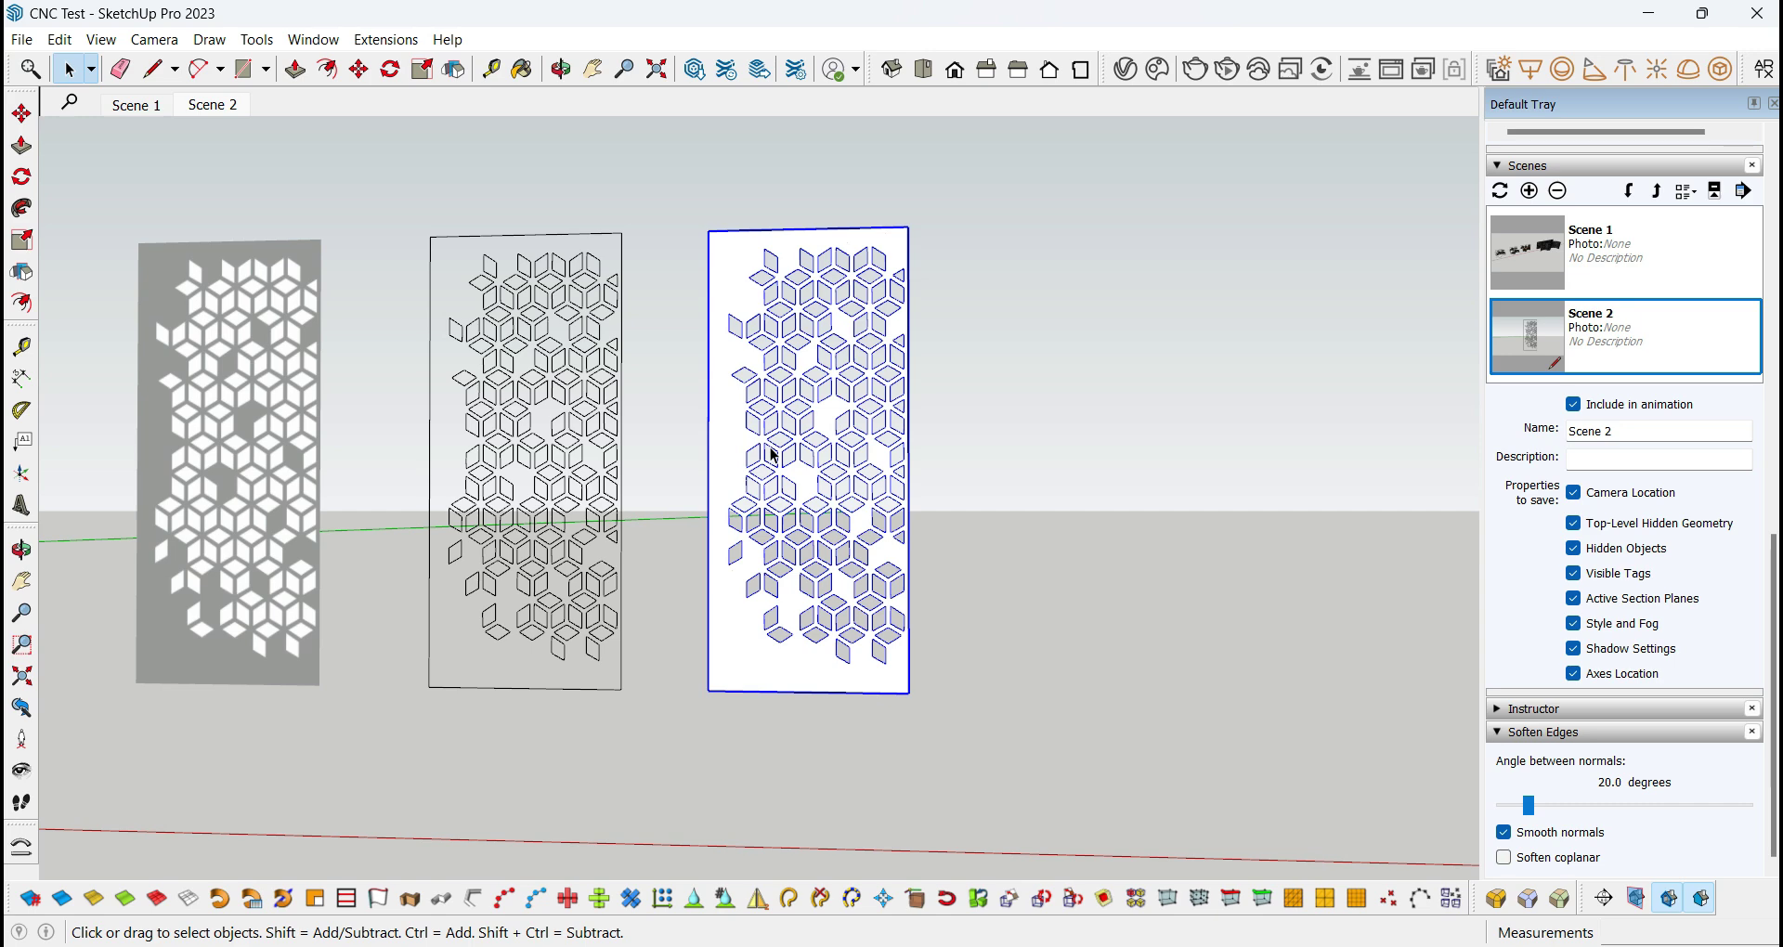
pyautogui.moveTo(754, 409); pyautogui.dragTo(855, 682, button='middle')
pyautogui.scroll(3, 801, 464)
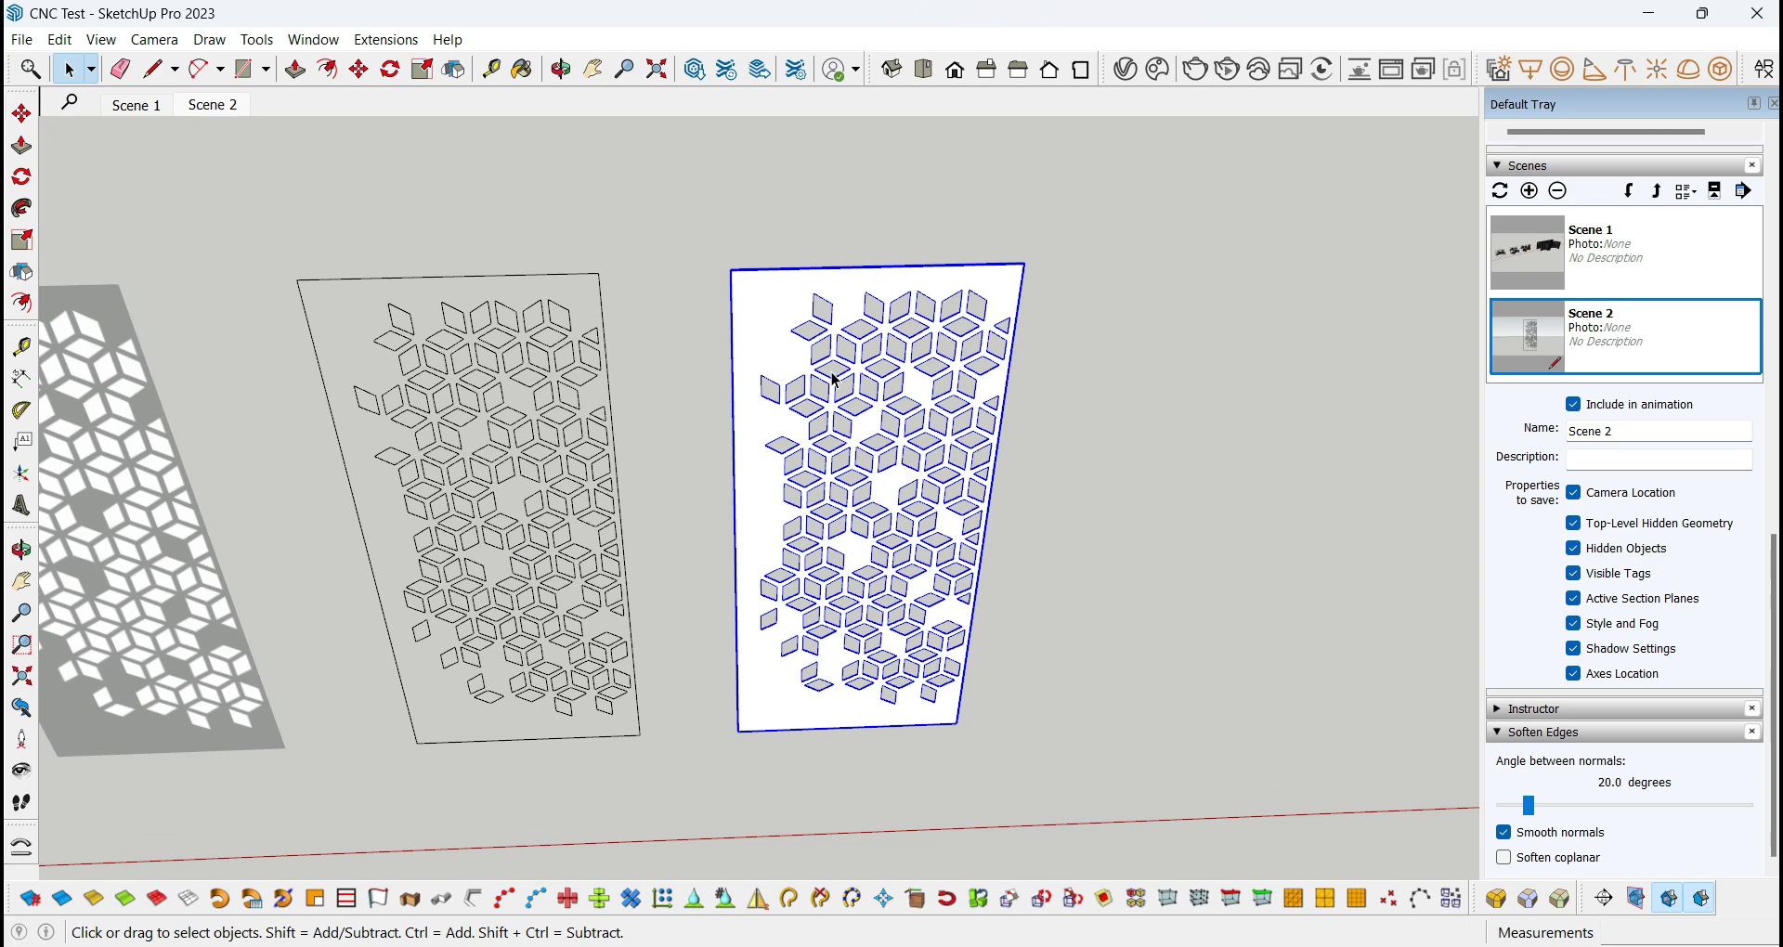
pyautogui.scroll(-3, 831, 379)
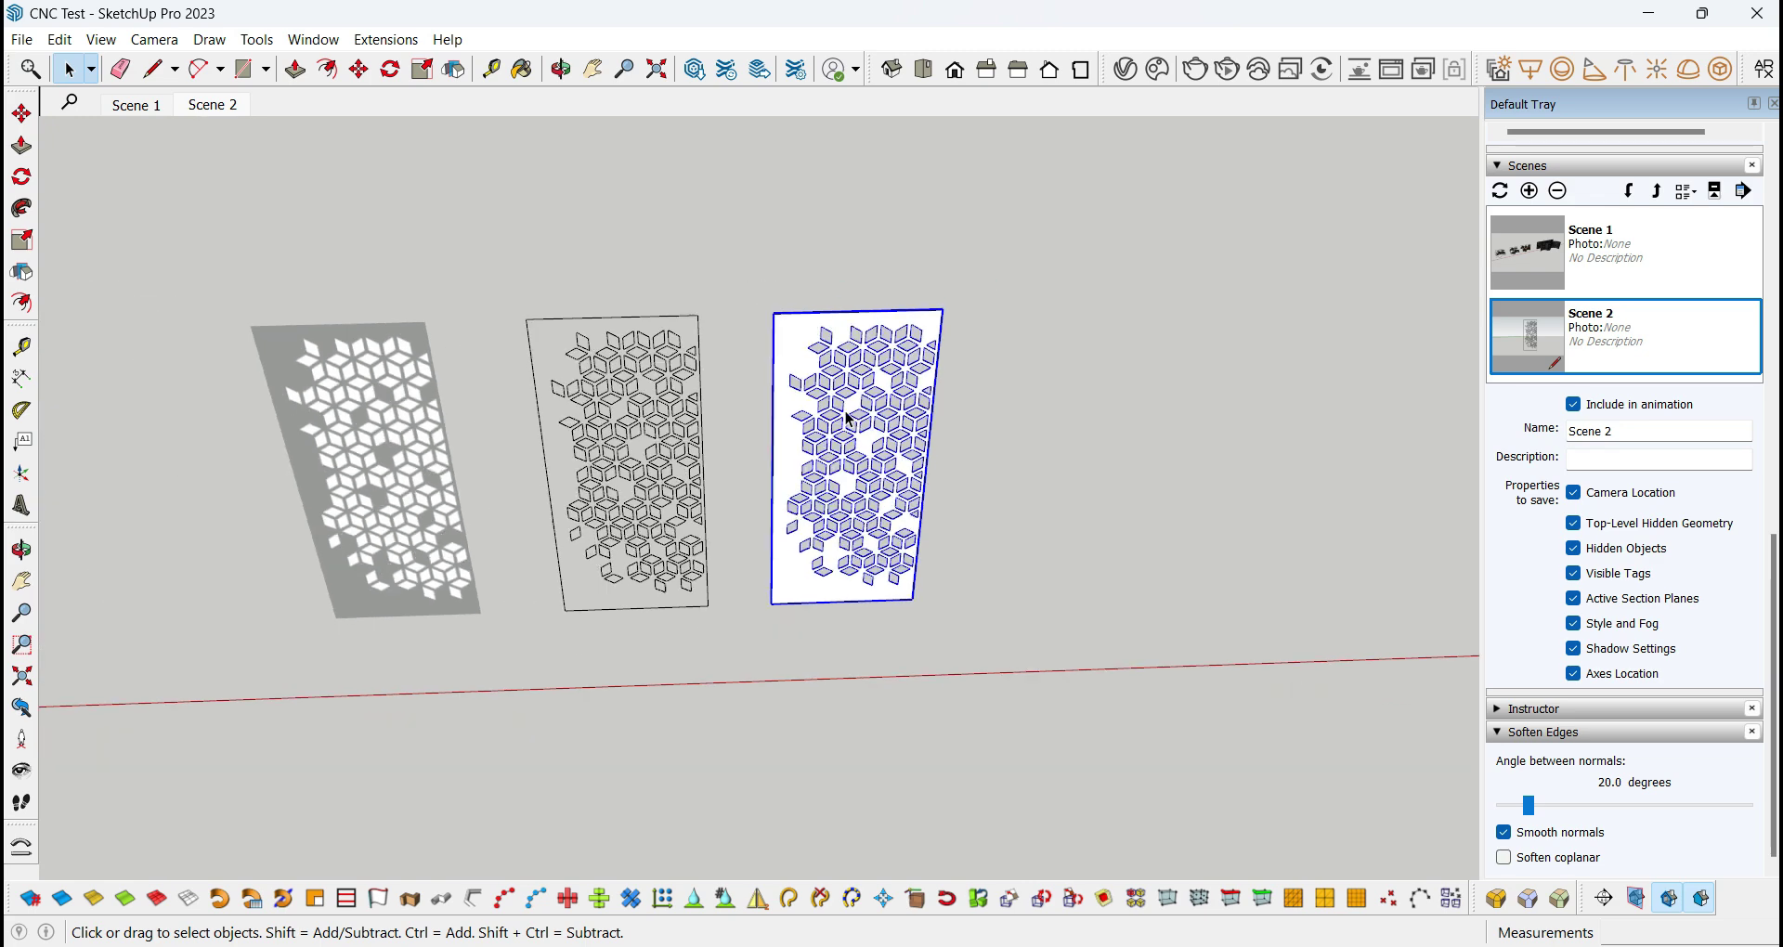
pyautogui.moveTo(846, 414); pyautogui.dragTo(783, 590, button='middle')
pyautogui.scroll(3, 657, 506)
pyautogui.scroll(-3, 658, 506)
pyautogui.keyDown('shift'); pyautogui.moveTo(658, 506); pyautogui.dragTo(776, 531, button='middle'); pyautogui.keyUp('shift')
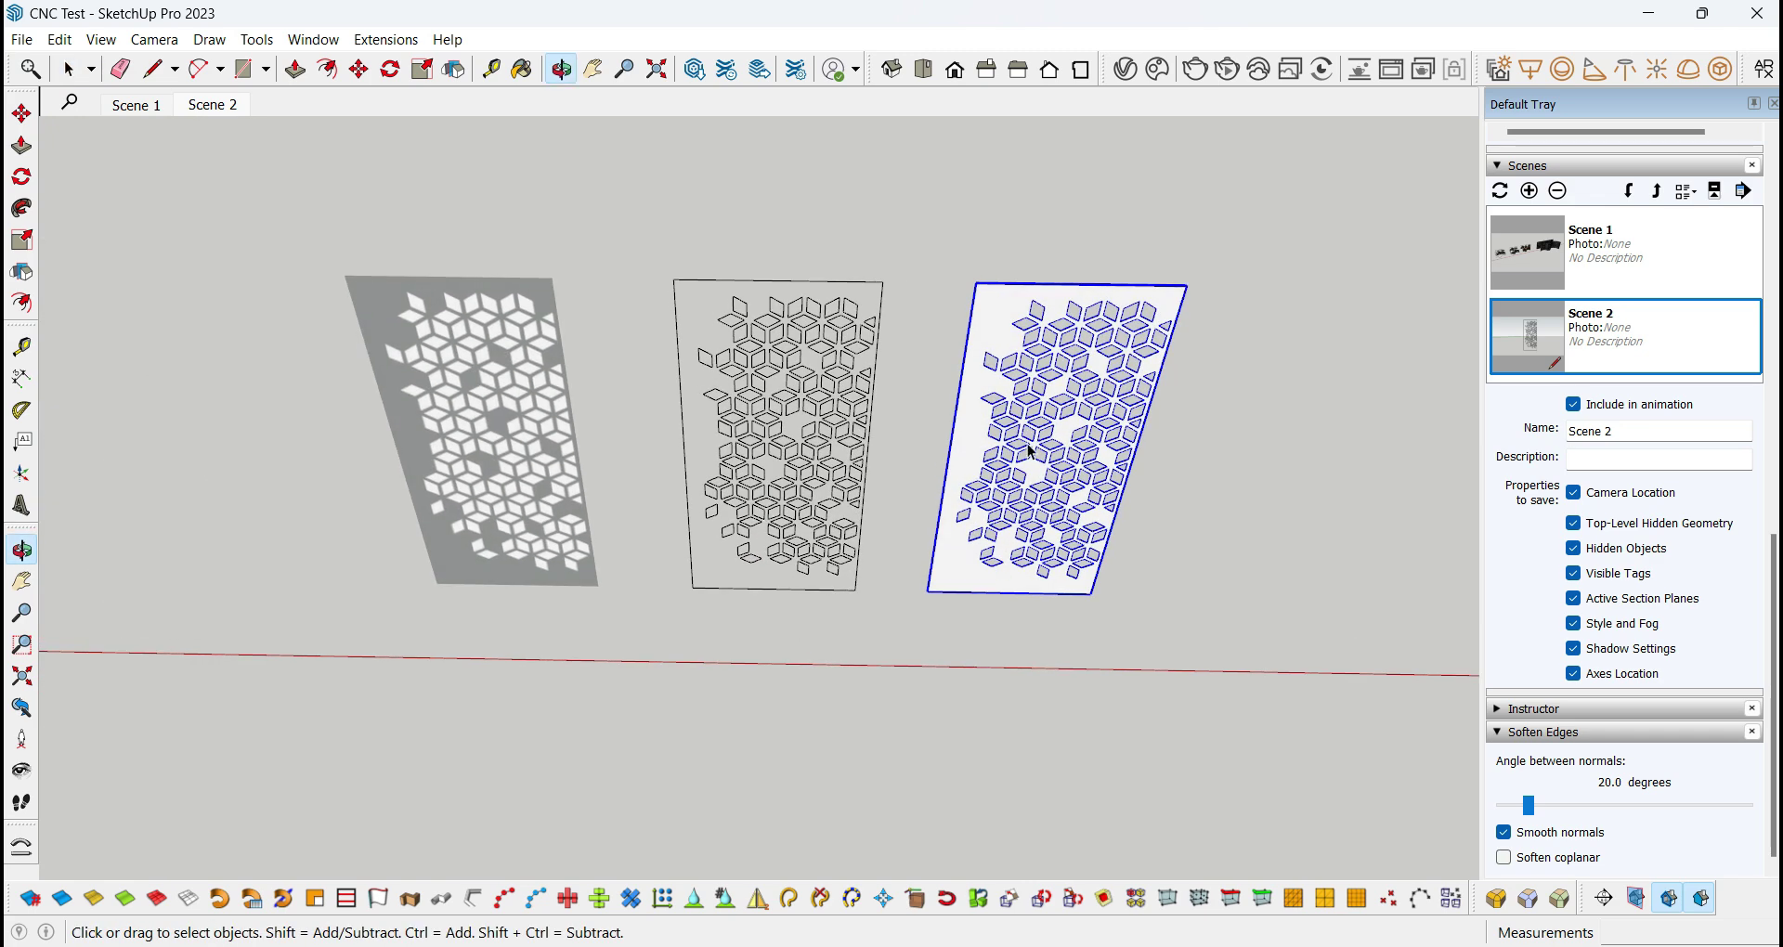
pyautogui.scroll(2, 1090, 424)
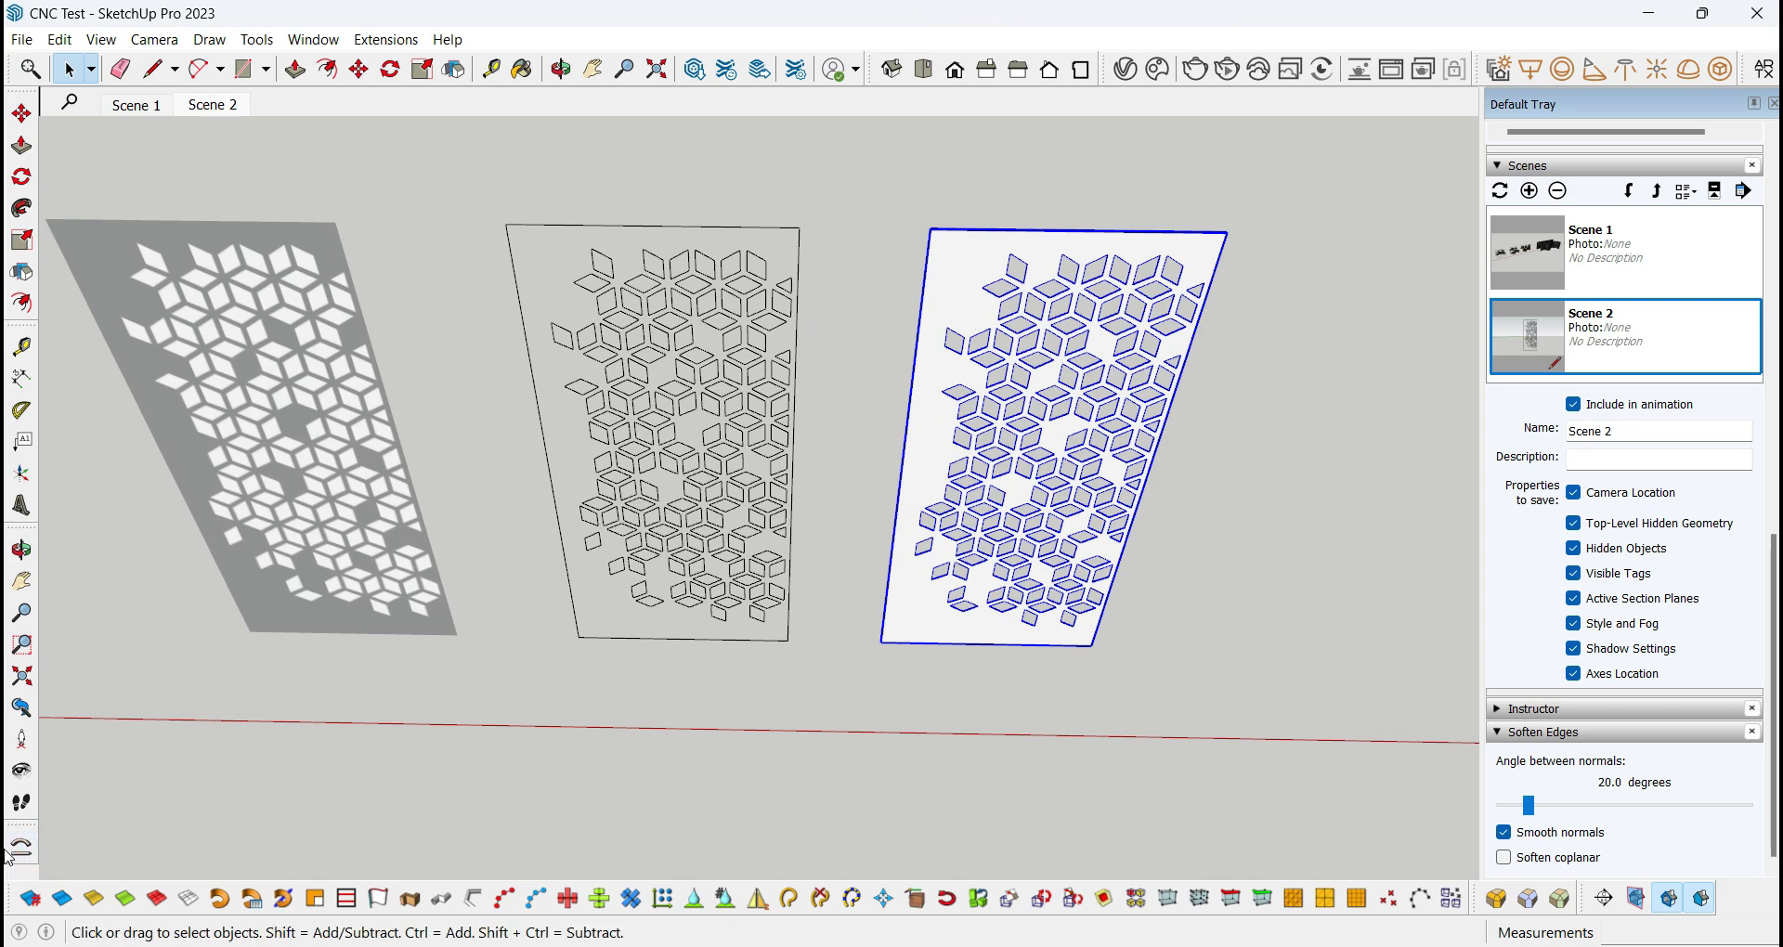
# Undock the Shape Bender toolbar, start Shape Bender on the selected panel group and leave the command.
pyautogui.moveTo(21, 825); pyautogui.dragTo(1407, 213)
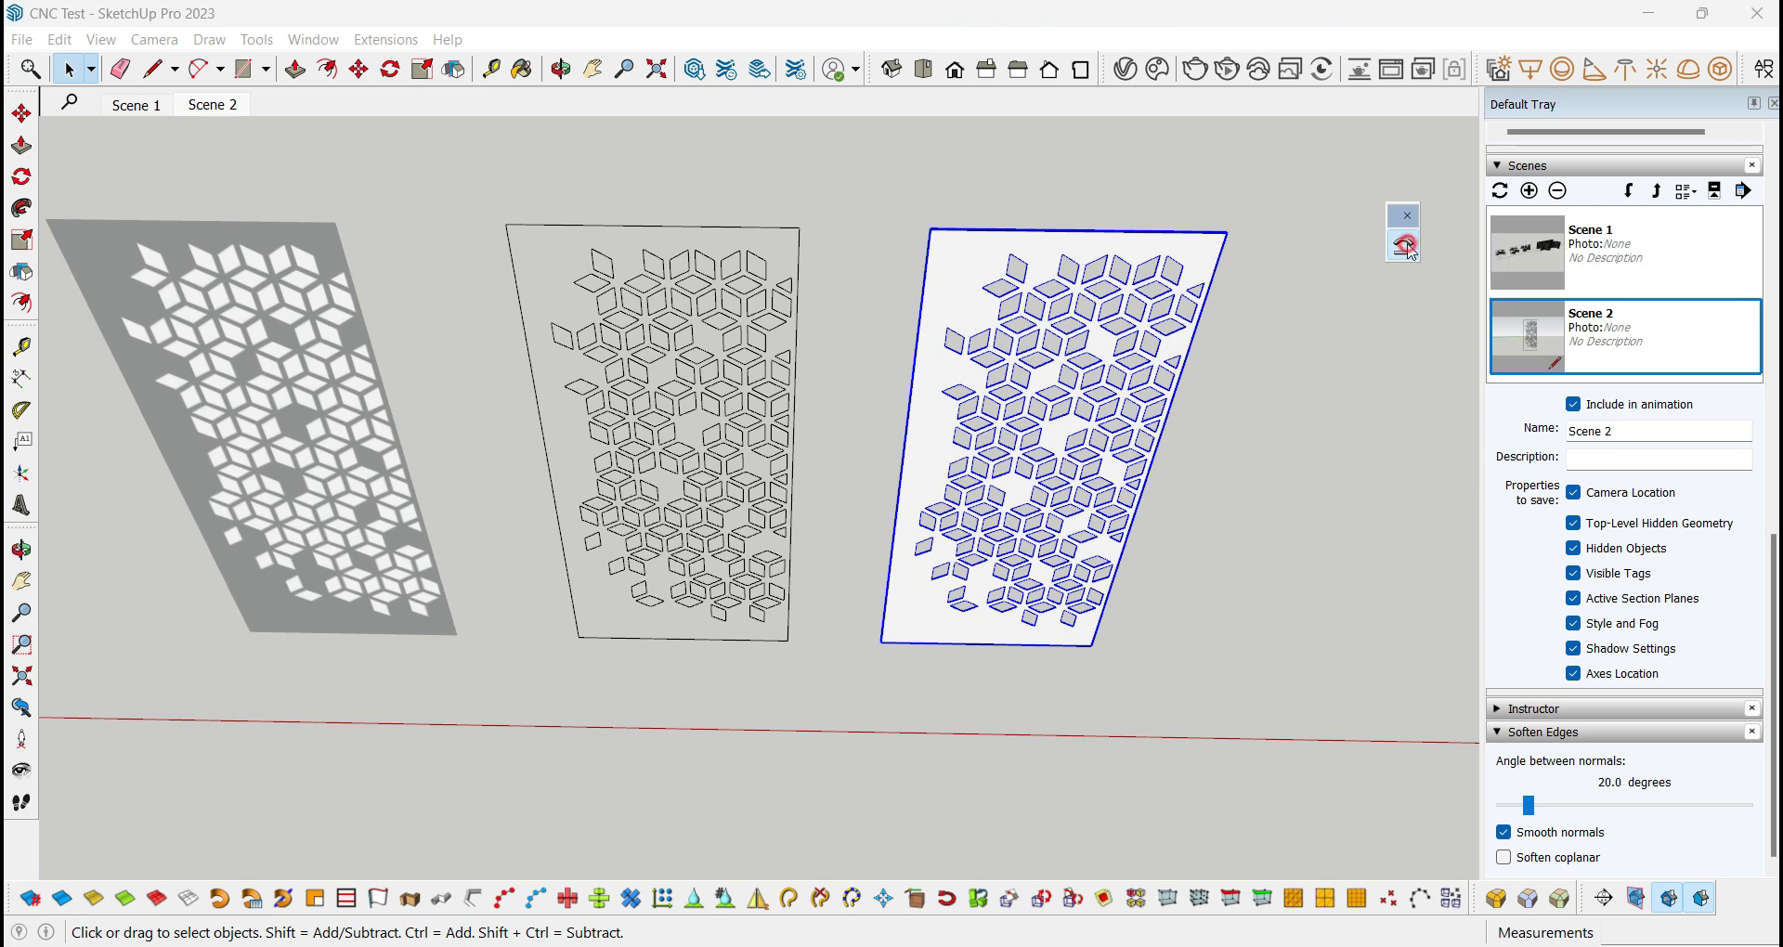
pyautogui.click(1403, 247)
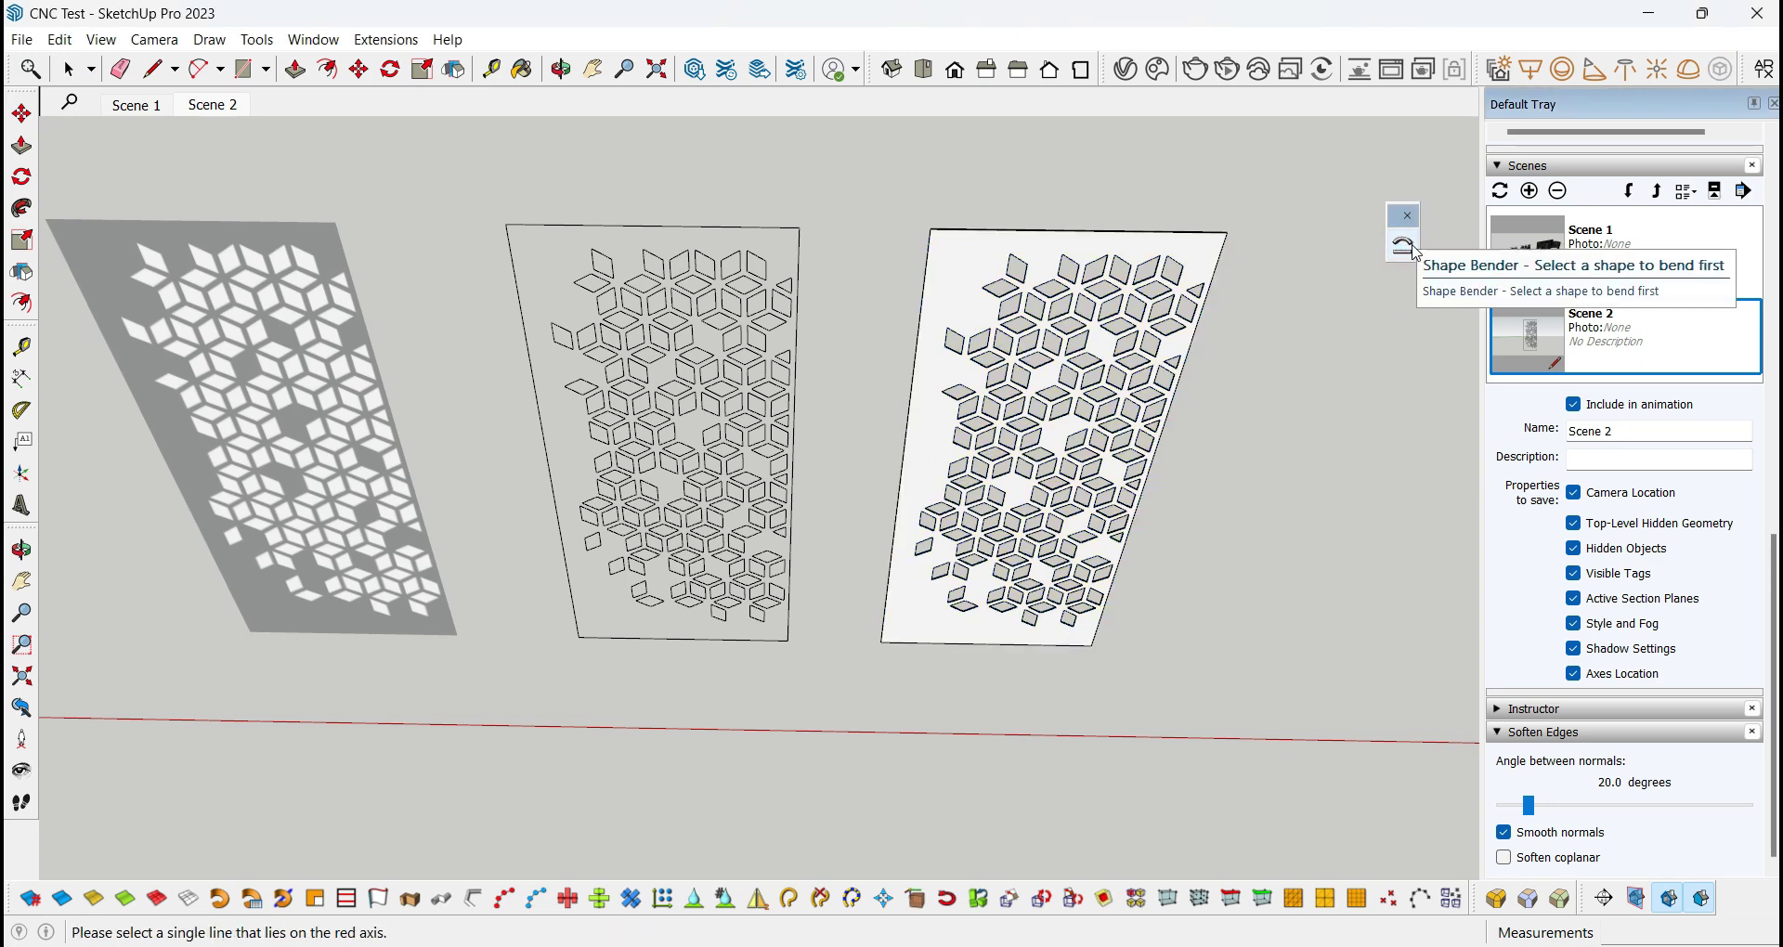
pyautogui.scroll(-5, 856, 397)
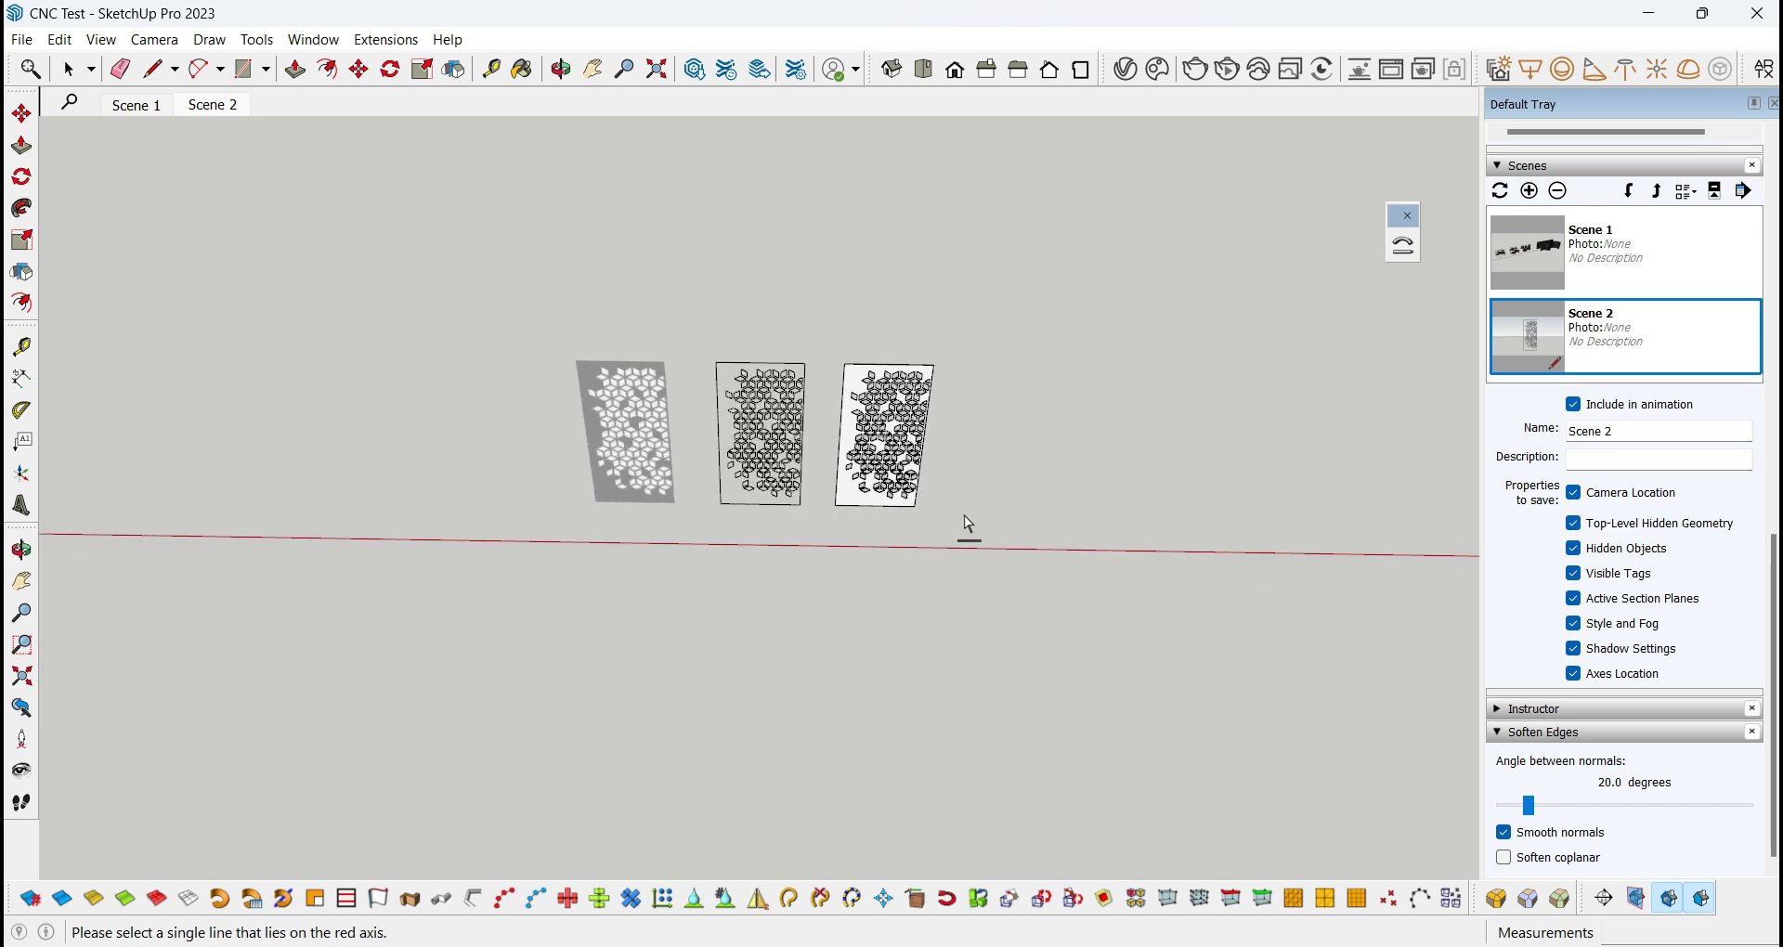
pyautogui.press('space')
# Copy the cleaned panel group along the red axis into the empty space beyond the row of panels.
pyautogui.scroll(2, 829, 392)
pyautogui.scroll(3, 716, 475)
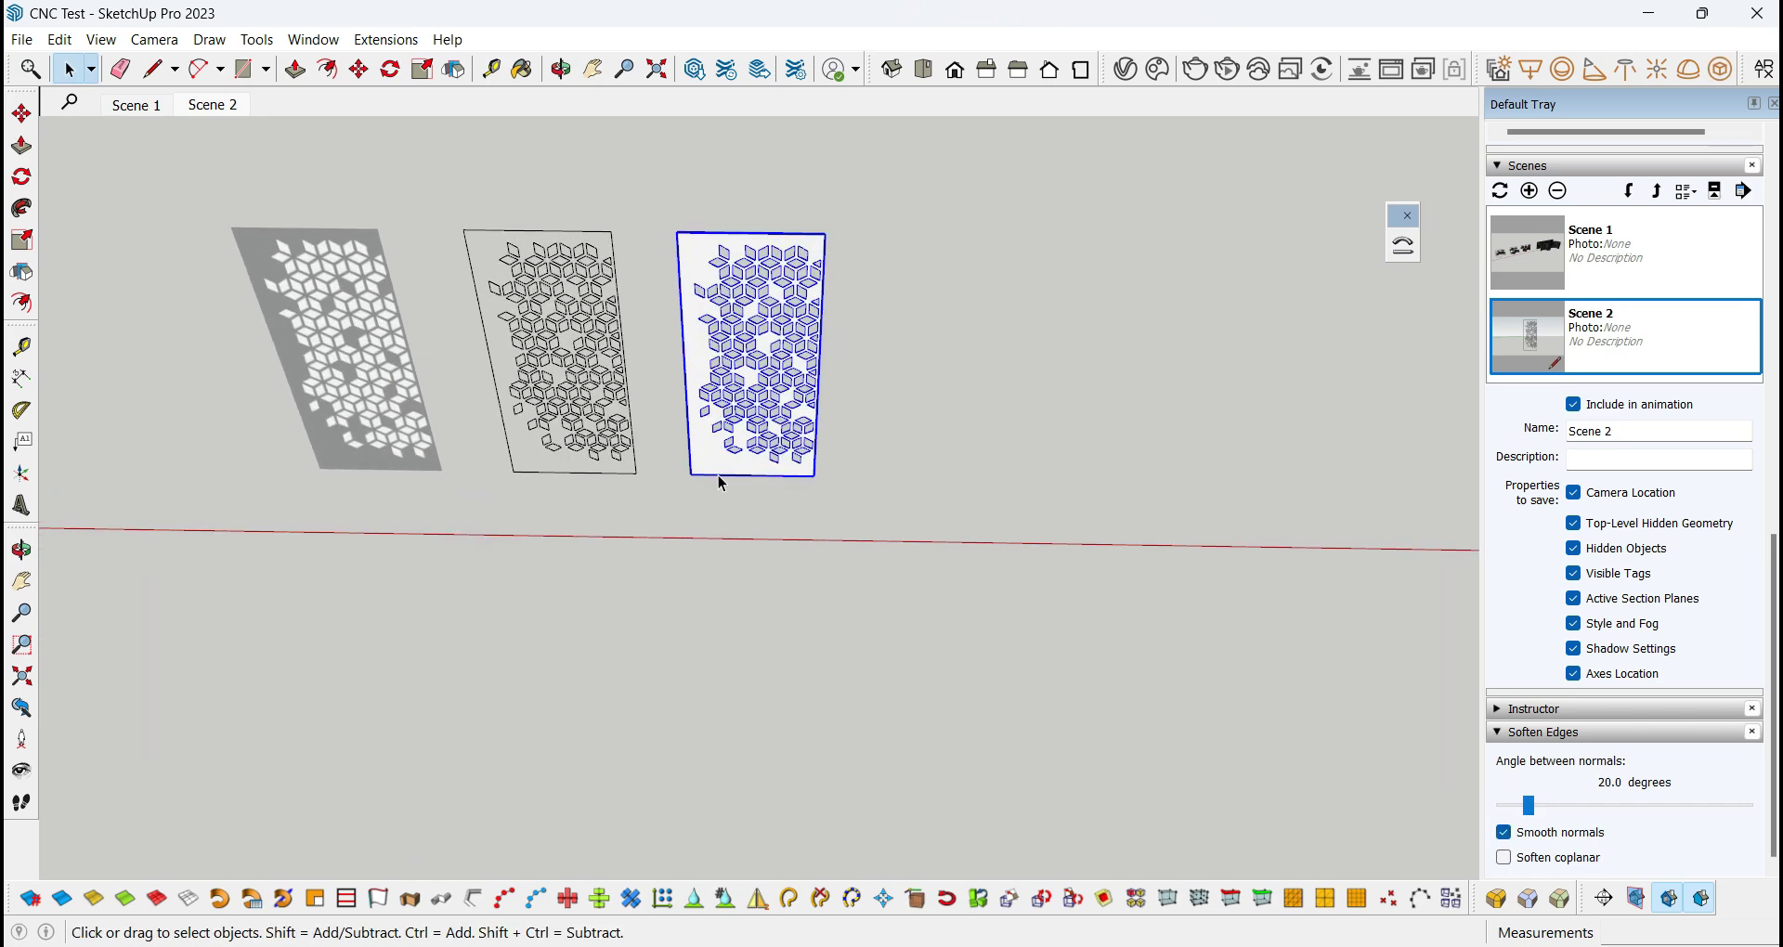
pyautogui.press('m')
pyautogui.press('ctrl')
pyautogui.click(923, 504)
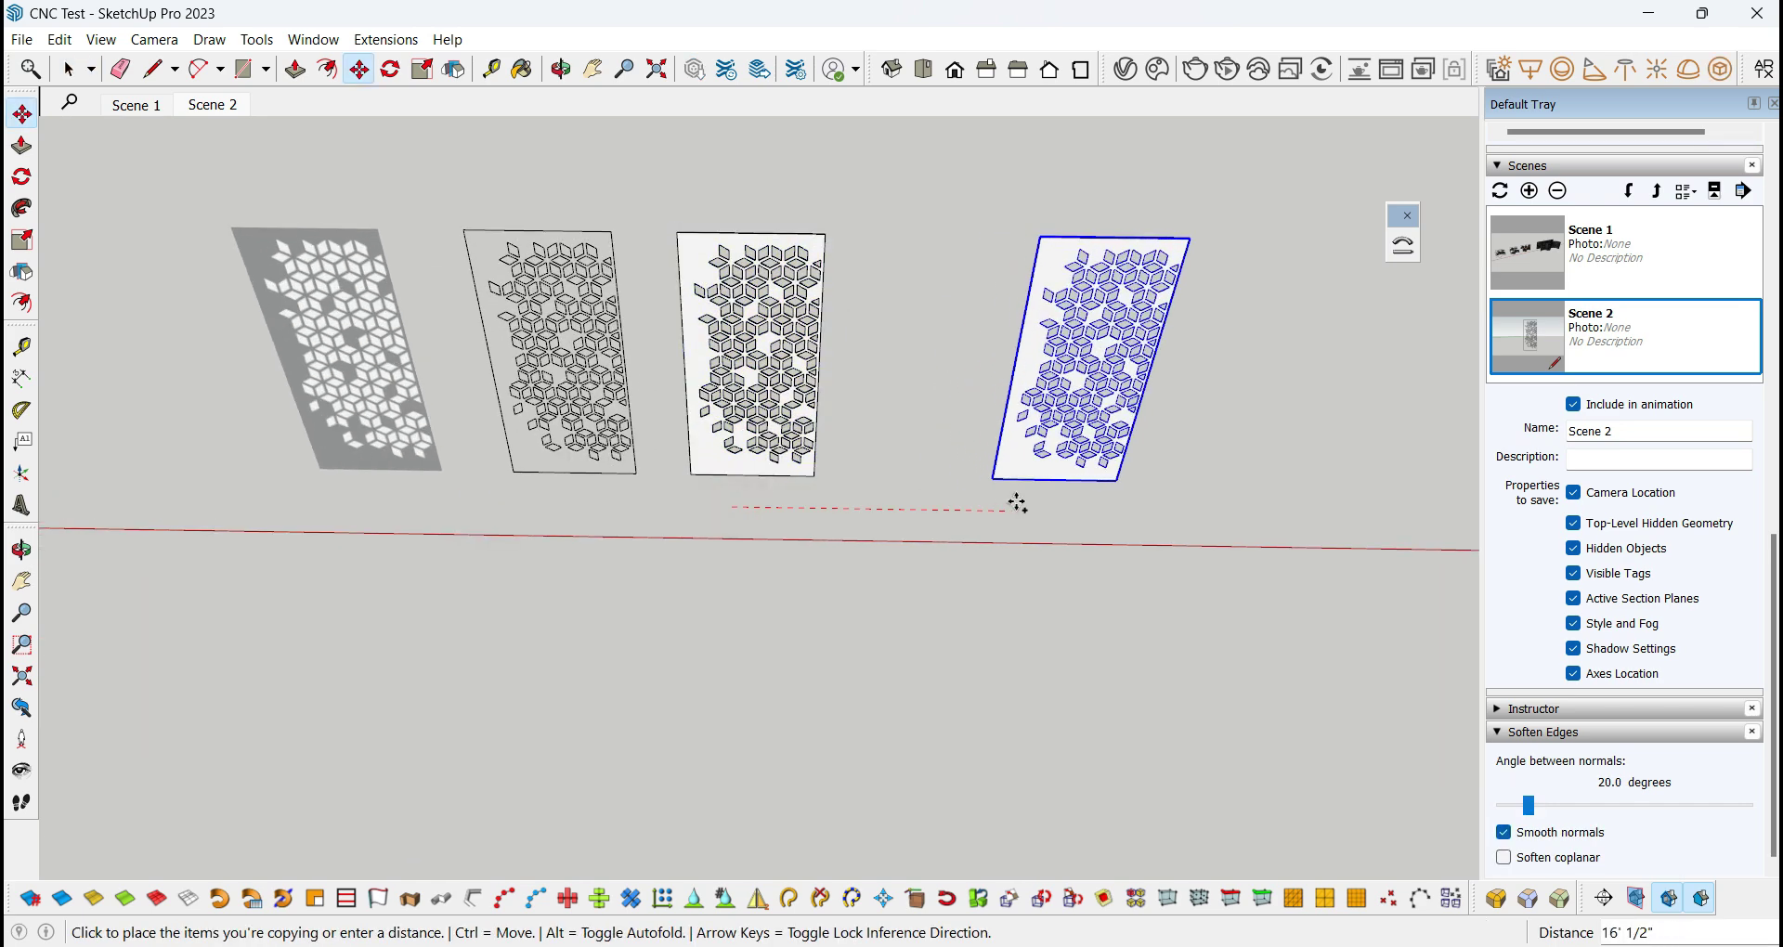
pyautogui.click(1046, 498)
# Rotate the copied panel a quarter turn in its own plane so its long side runs parallel to the red axis.
pyautogui.scroll(-3, 928, 441)
pyautogui.scroll(5, 914, 330)
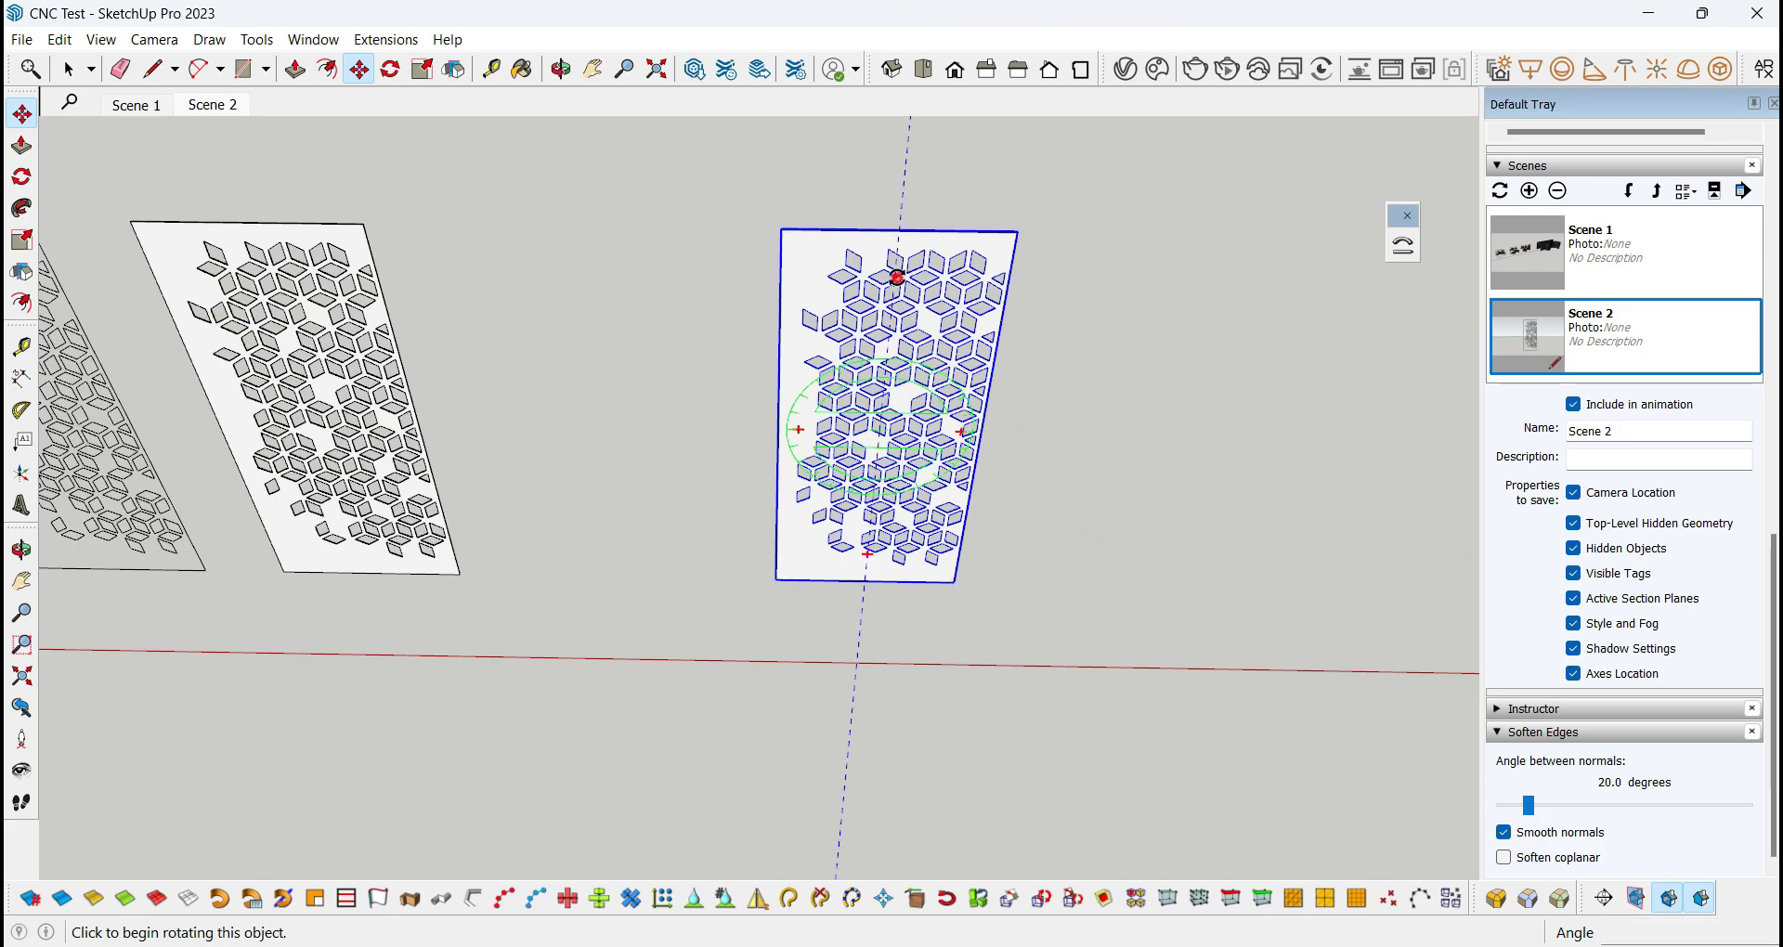
pyautogui.click(894, 276)
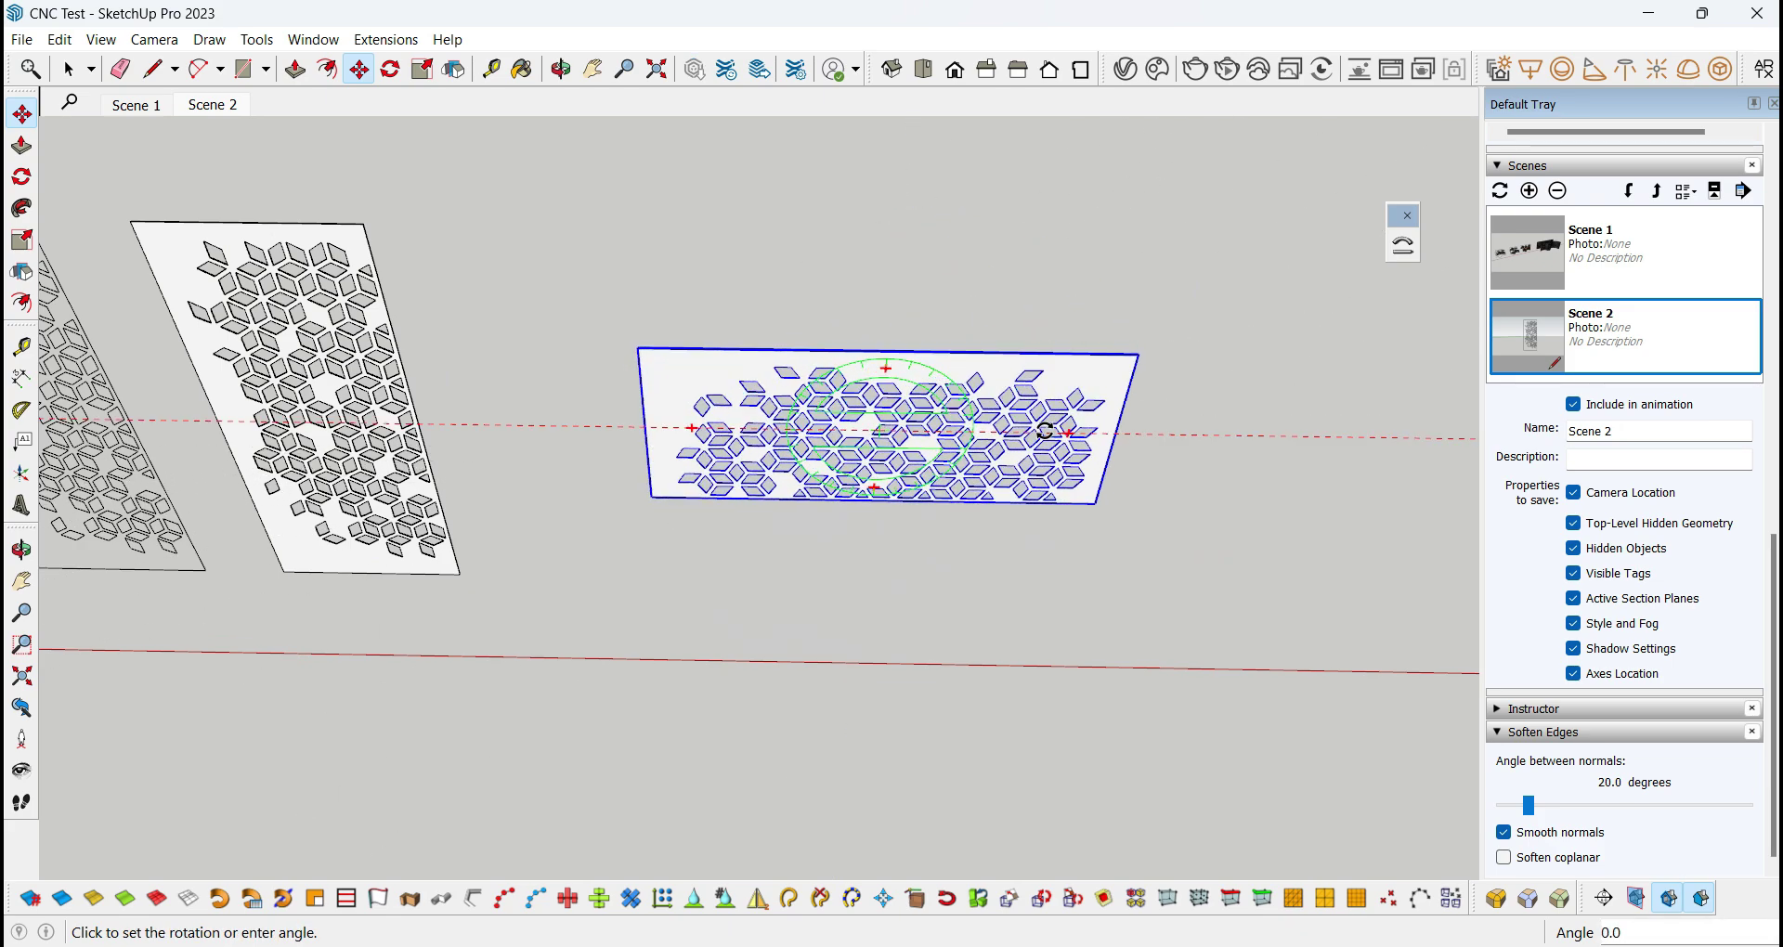
pyautogui.click(1044, 430)
pyautogui.moveTo(865, 462); pyautogui.dragTo(955, 491, button='middle')
pyautogui.scroll(-2, 1128, 425)
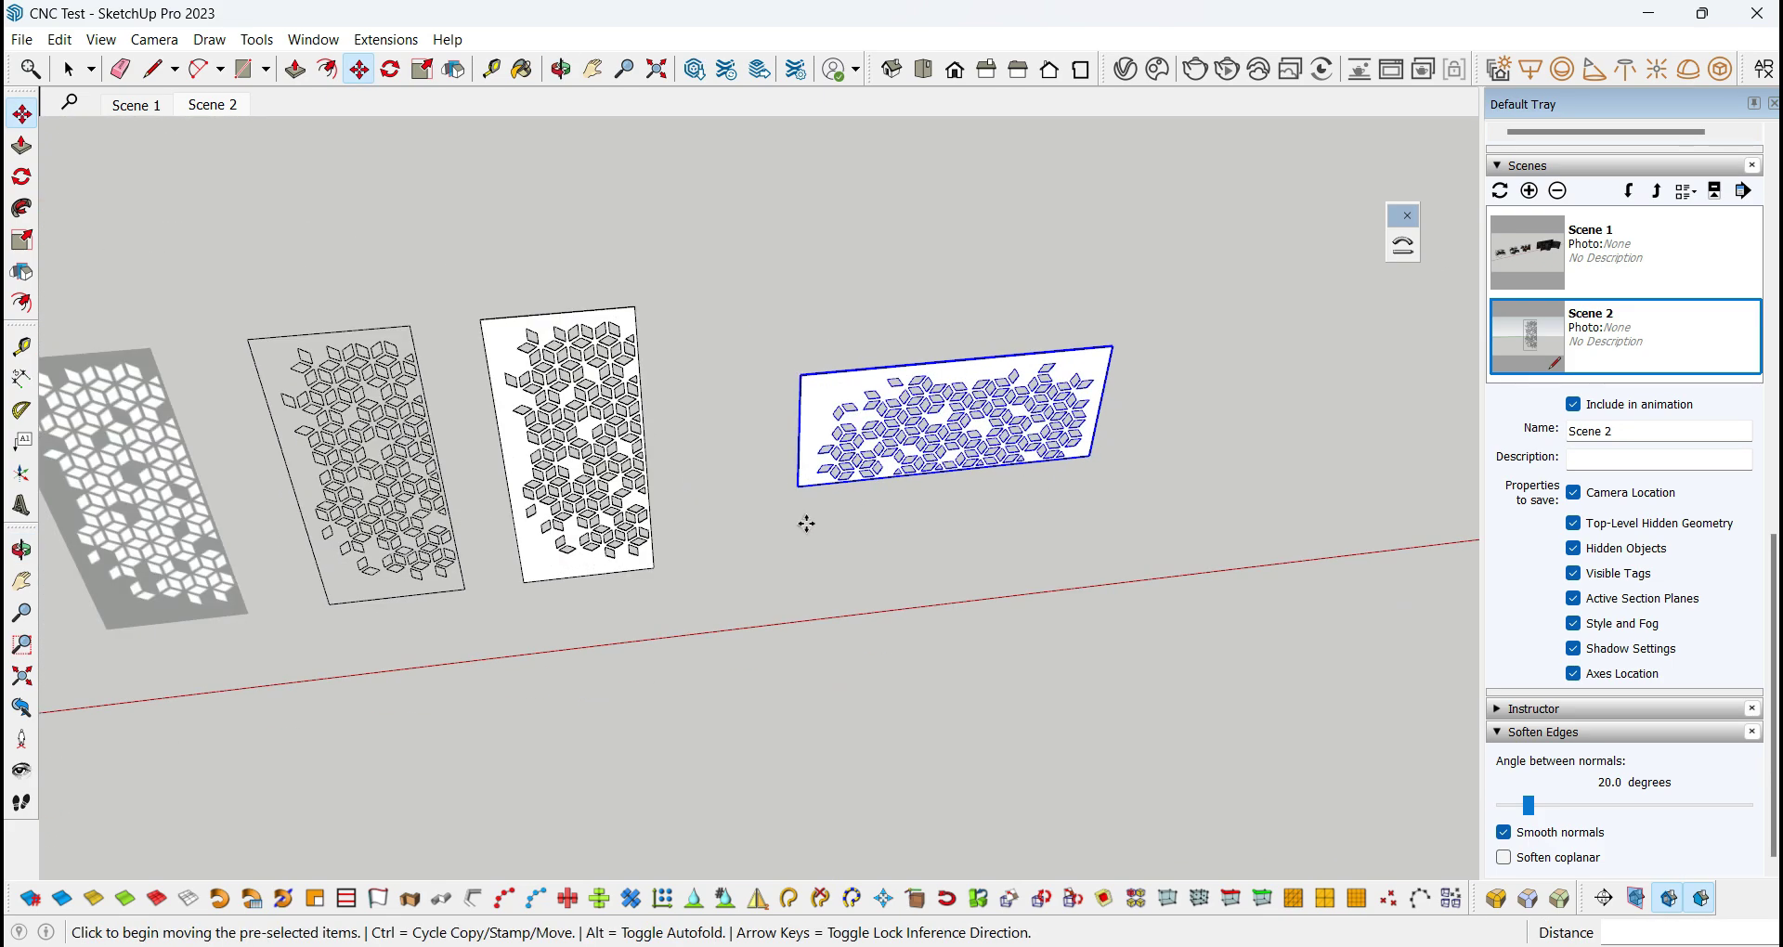
# Place a Tape Measure guide through the rotated panel's lower corner nearest the original panels, perpendicular to its long edge.
pyautogui.scroll(3, 804, 521)
pyautogui.press('space')
pyautogui.scroll(1, 780, 464)
pyautogui.scroll(-3, 828, 508)
pyautogui.scroll(6, 808, 445)
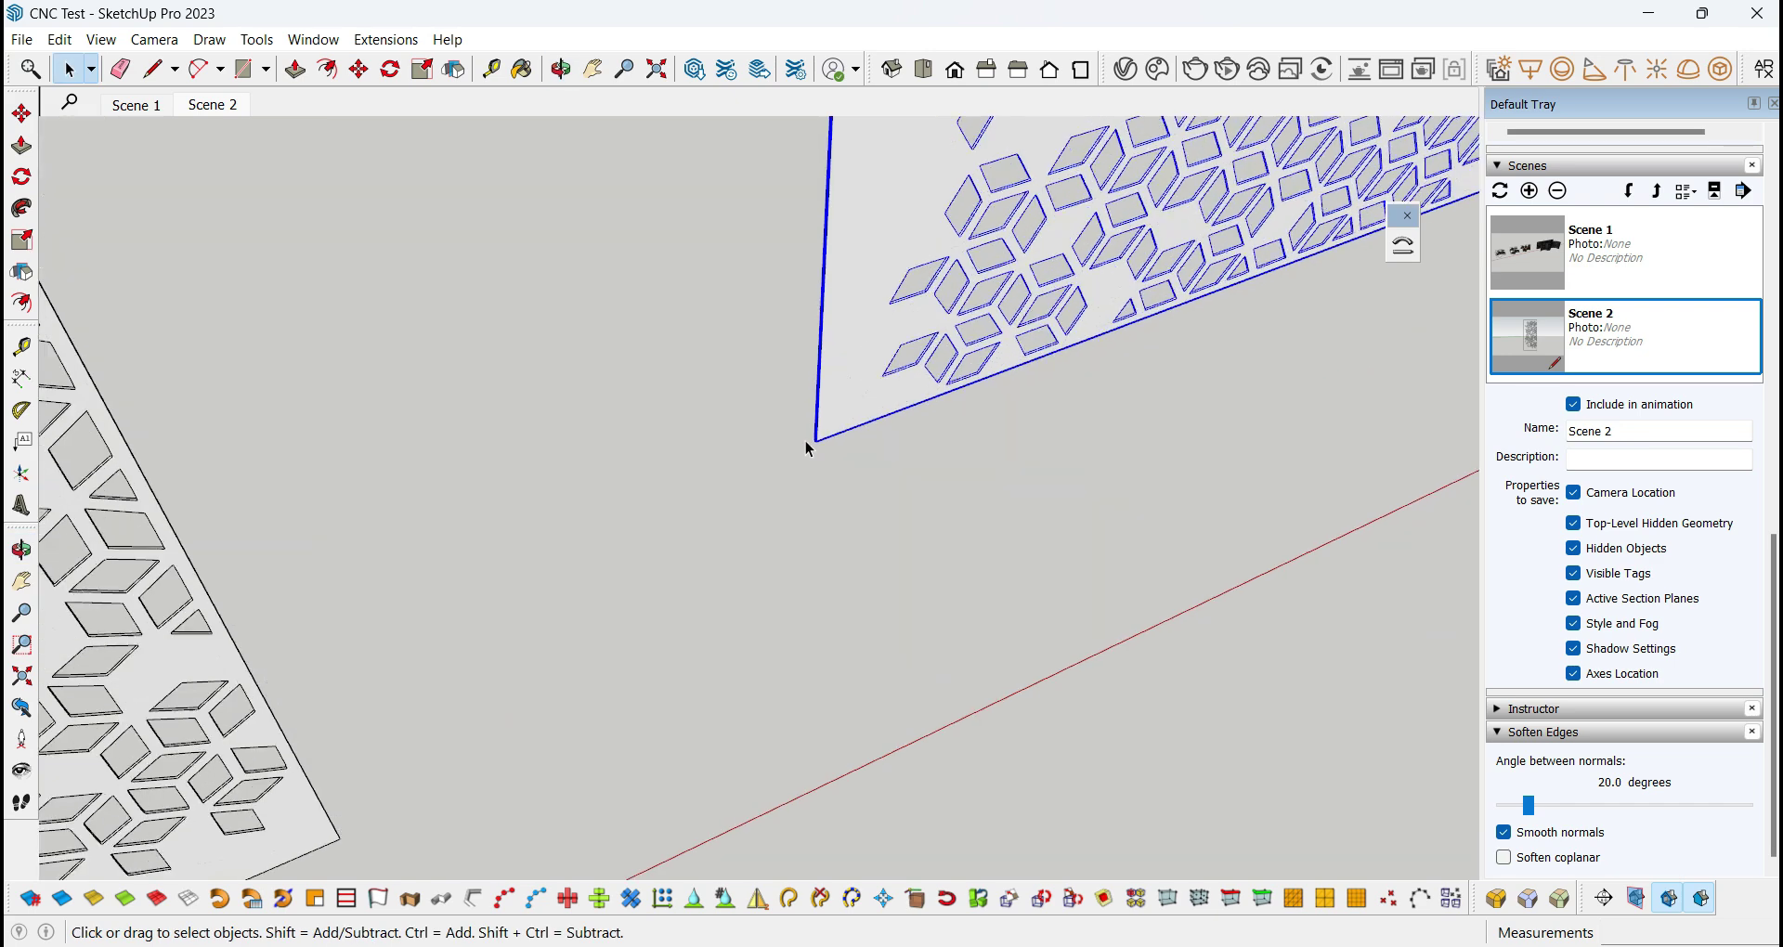
pyautogui.scroll(-5, 811, 437)
pyautogui.press('t')
pyautogui.scroll(4, 880, 593)
pyautogui.scroll(-3, 860, 446)
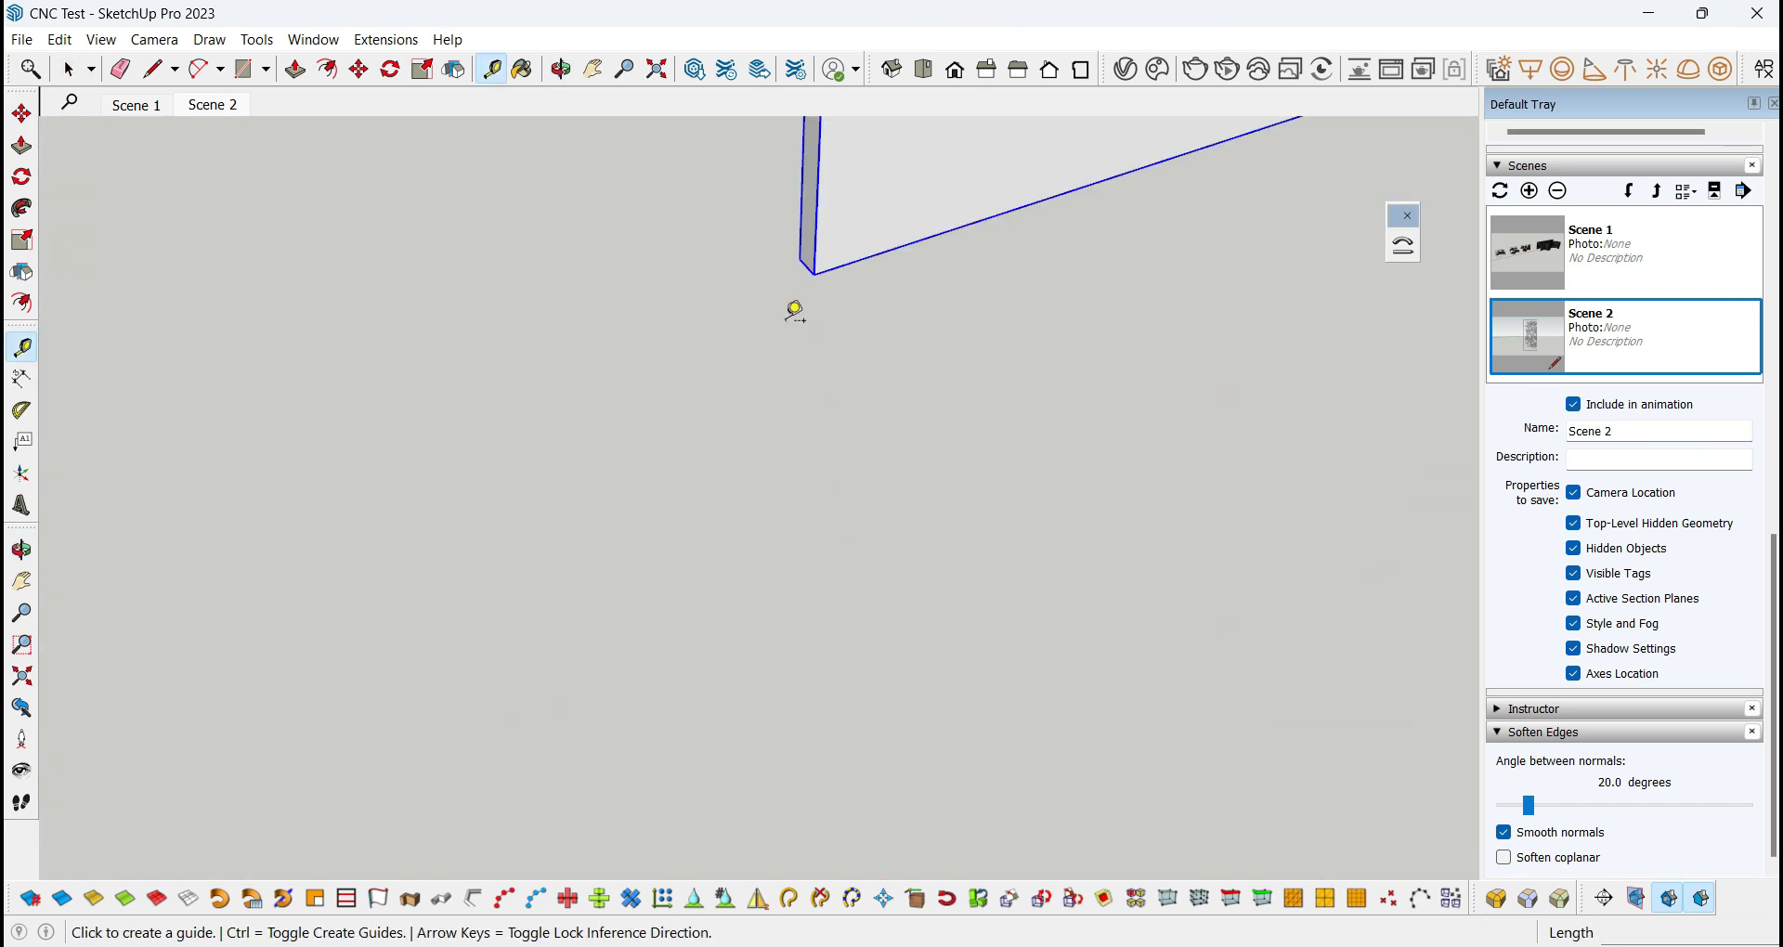
pyautogui.scroll(1, 813, 255)
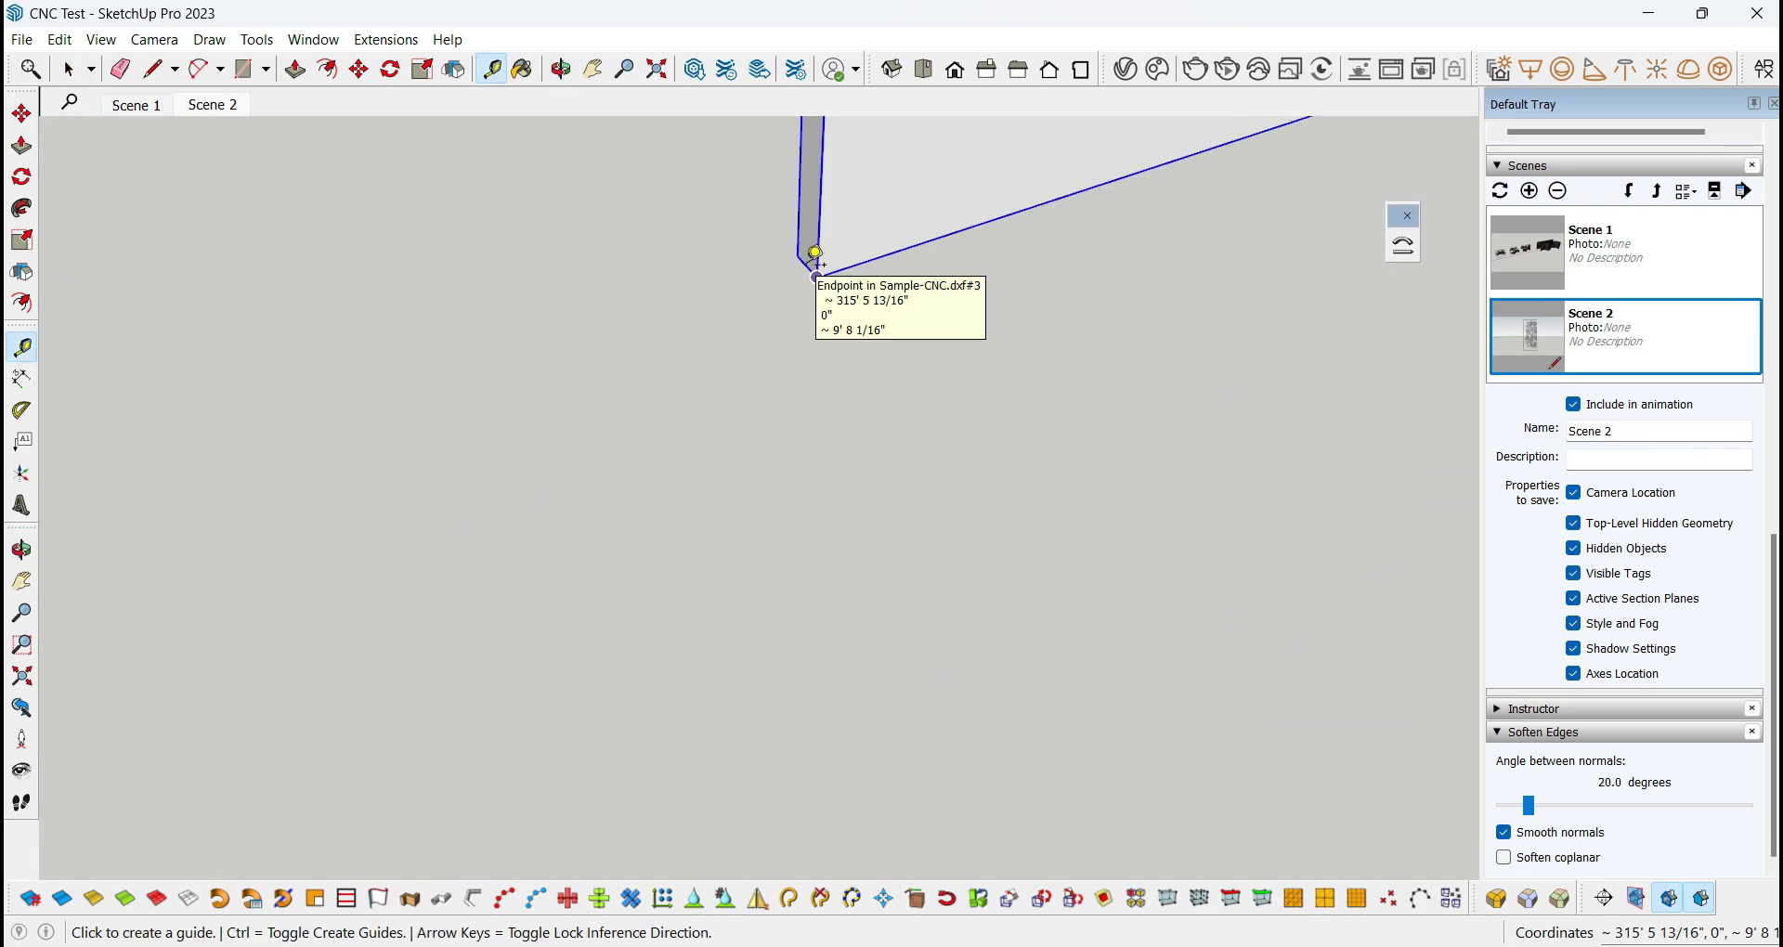
pyautogui.scroll(1, 815, 252)
pyautogui.click(816, 256)
pyautogui.scroll(-5, 684, 449)
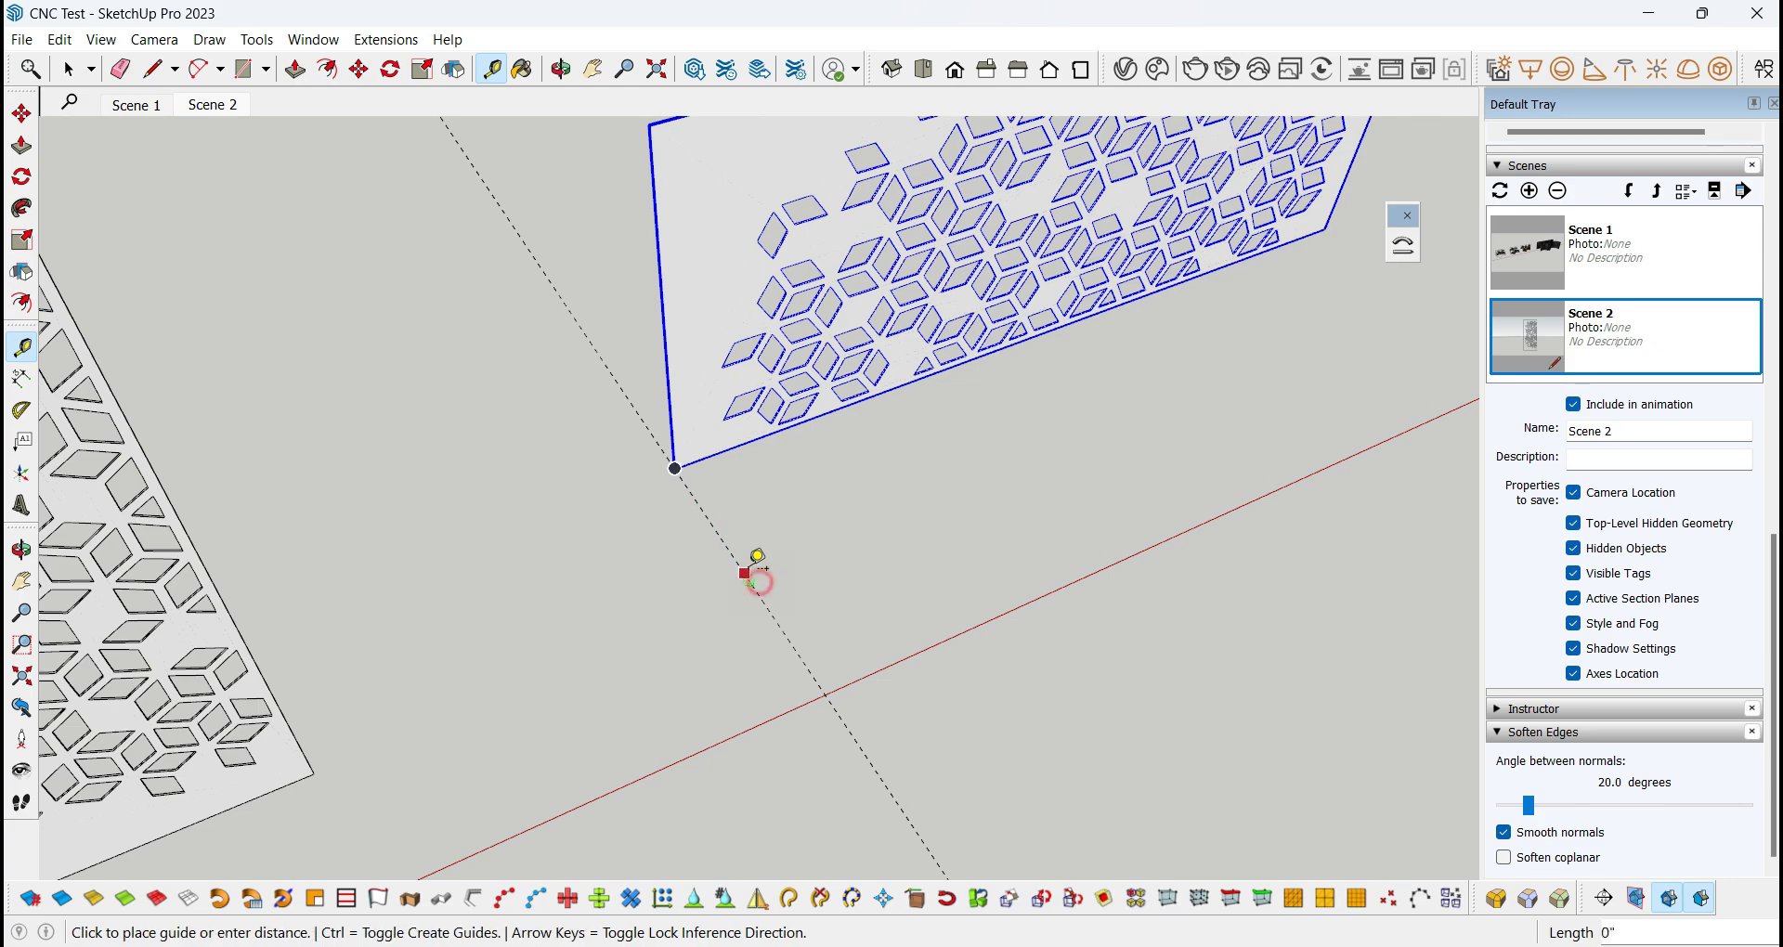
pyautogui.click(736, 561)
# Place a second parallel guide through the lower corner at the far end of the rotated panel.
pyautogui.scroll(-5, 956, 515)
pyautogui.moveTo(947, 515); pyautogui.dragTo(684, 482, button='middle')
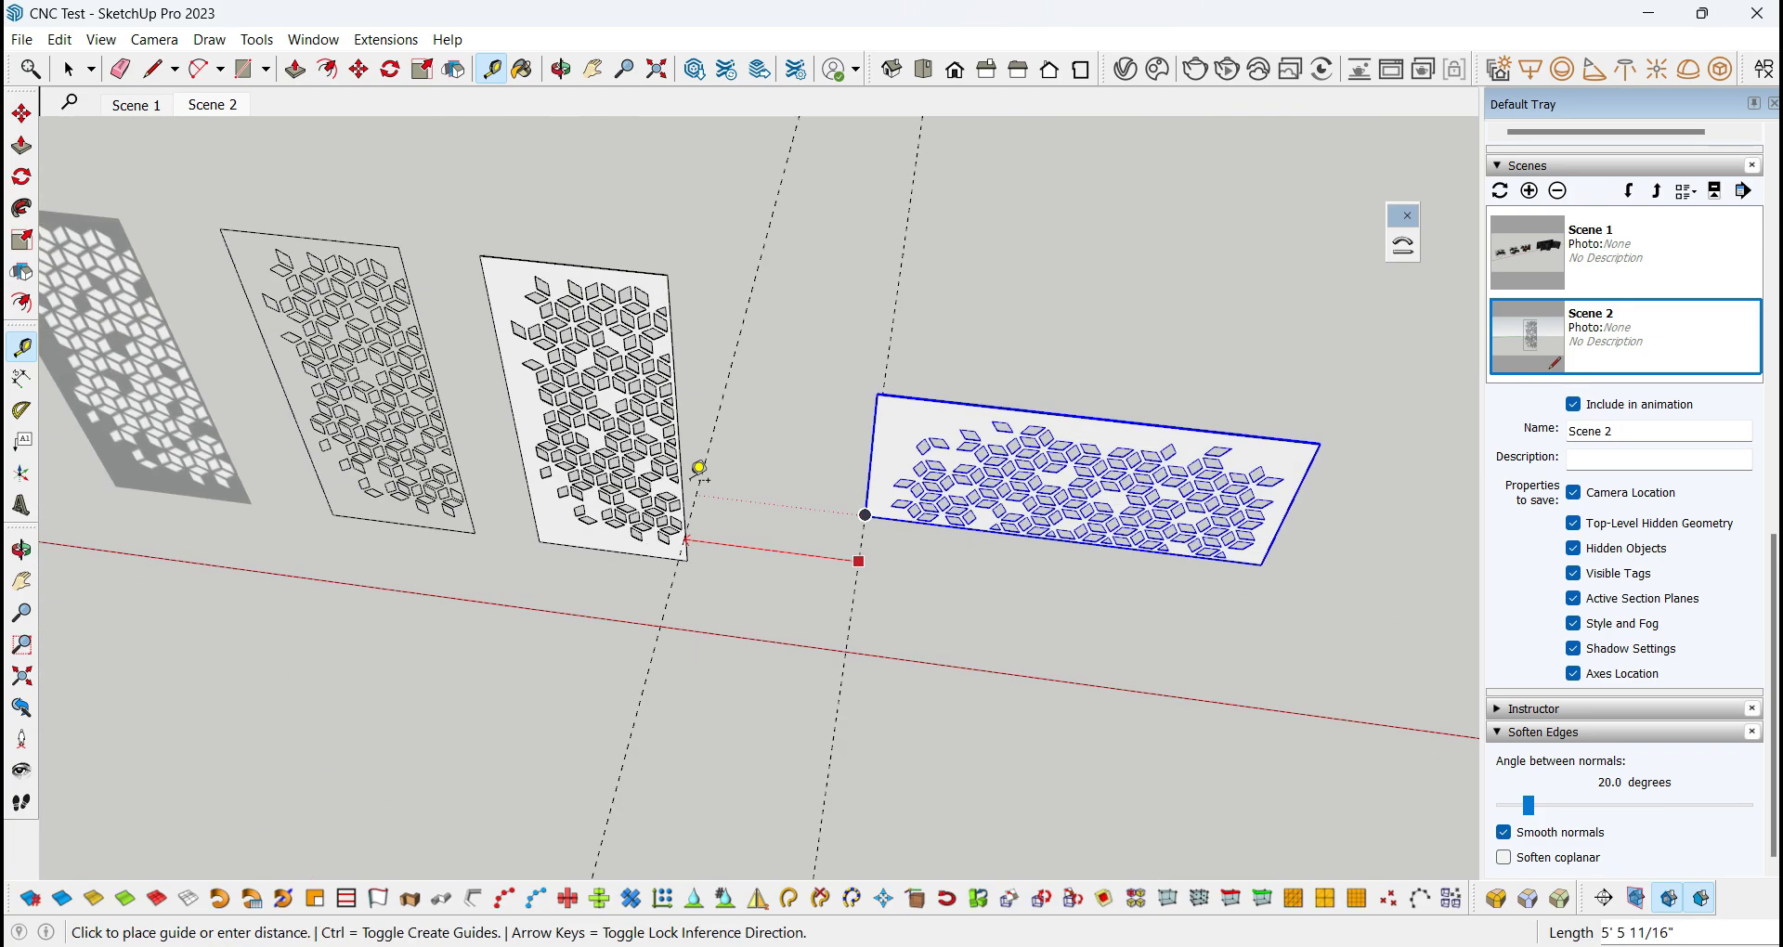
pyautogui.scroll(-3, 684, 482)
pyautogui.scroll(3, 1115, 557)
pyautogui.click(992, 497)
pyautogui.scroll(-3, 998, 487)
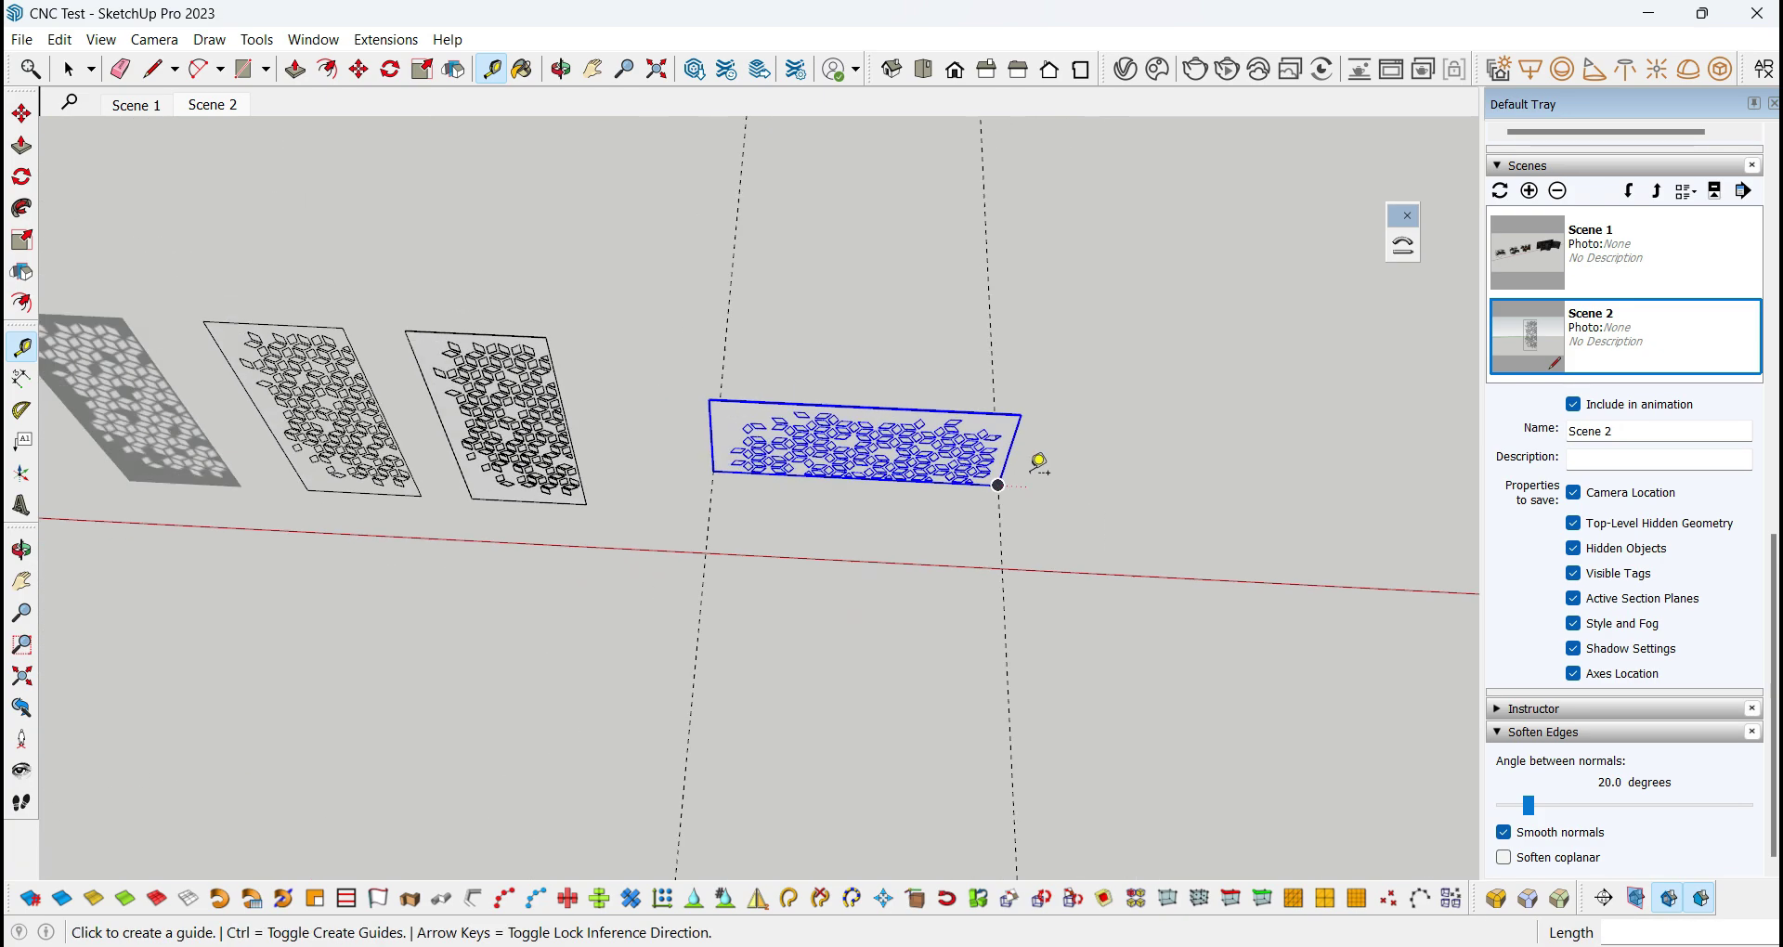
pyautogui.press('space')
# Draw a two-point arc between the two guides in front of the rotated panel, bulging about 3' 2 3/4" toward it.
pyautogui.moveTo(871, 635)
pyautogui.mouseDown(button='middle')
pyautogui.moveTo(855, 537)
pyautogui.moveTo(875, 505)
pyautogui.moveTo(871, 650)
pyautogui.mouseUp(button='middle')
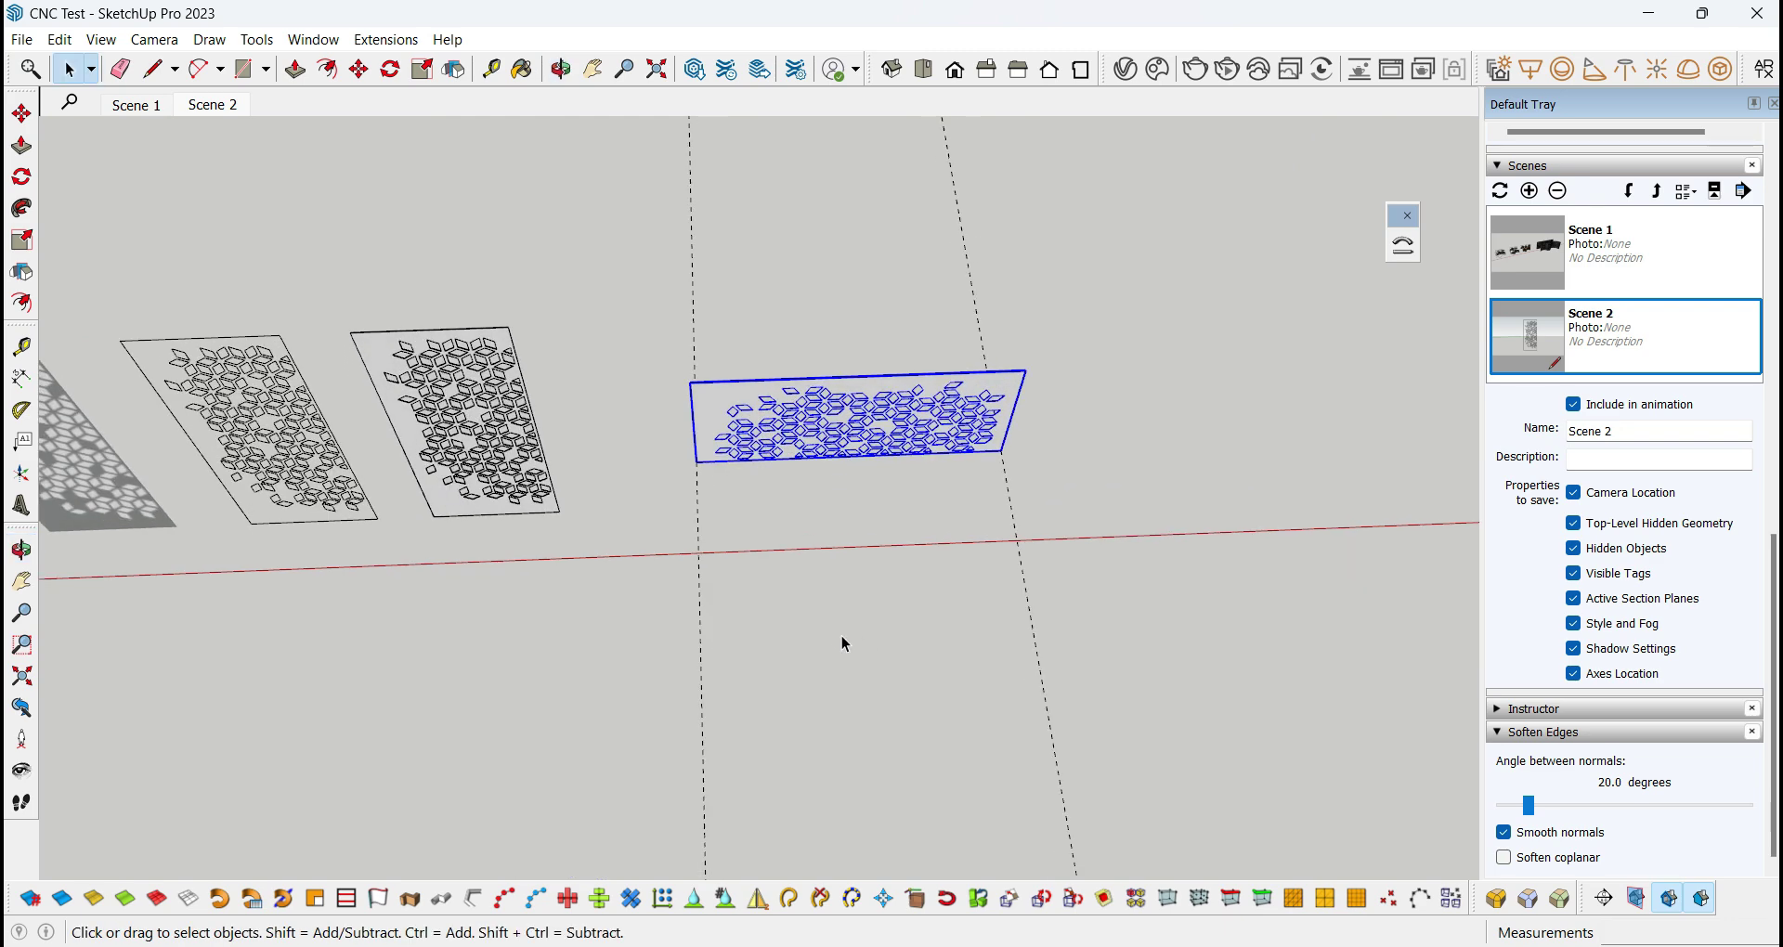
pyautogui.moveTo(832, 600); pyautogui.dragTo(1001, 599, button='middle')
pyautogui.press('c')
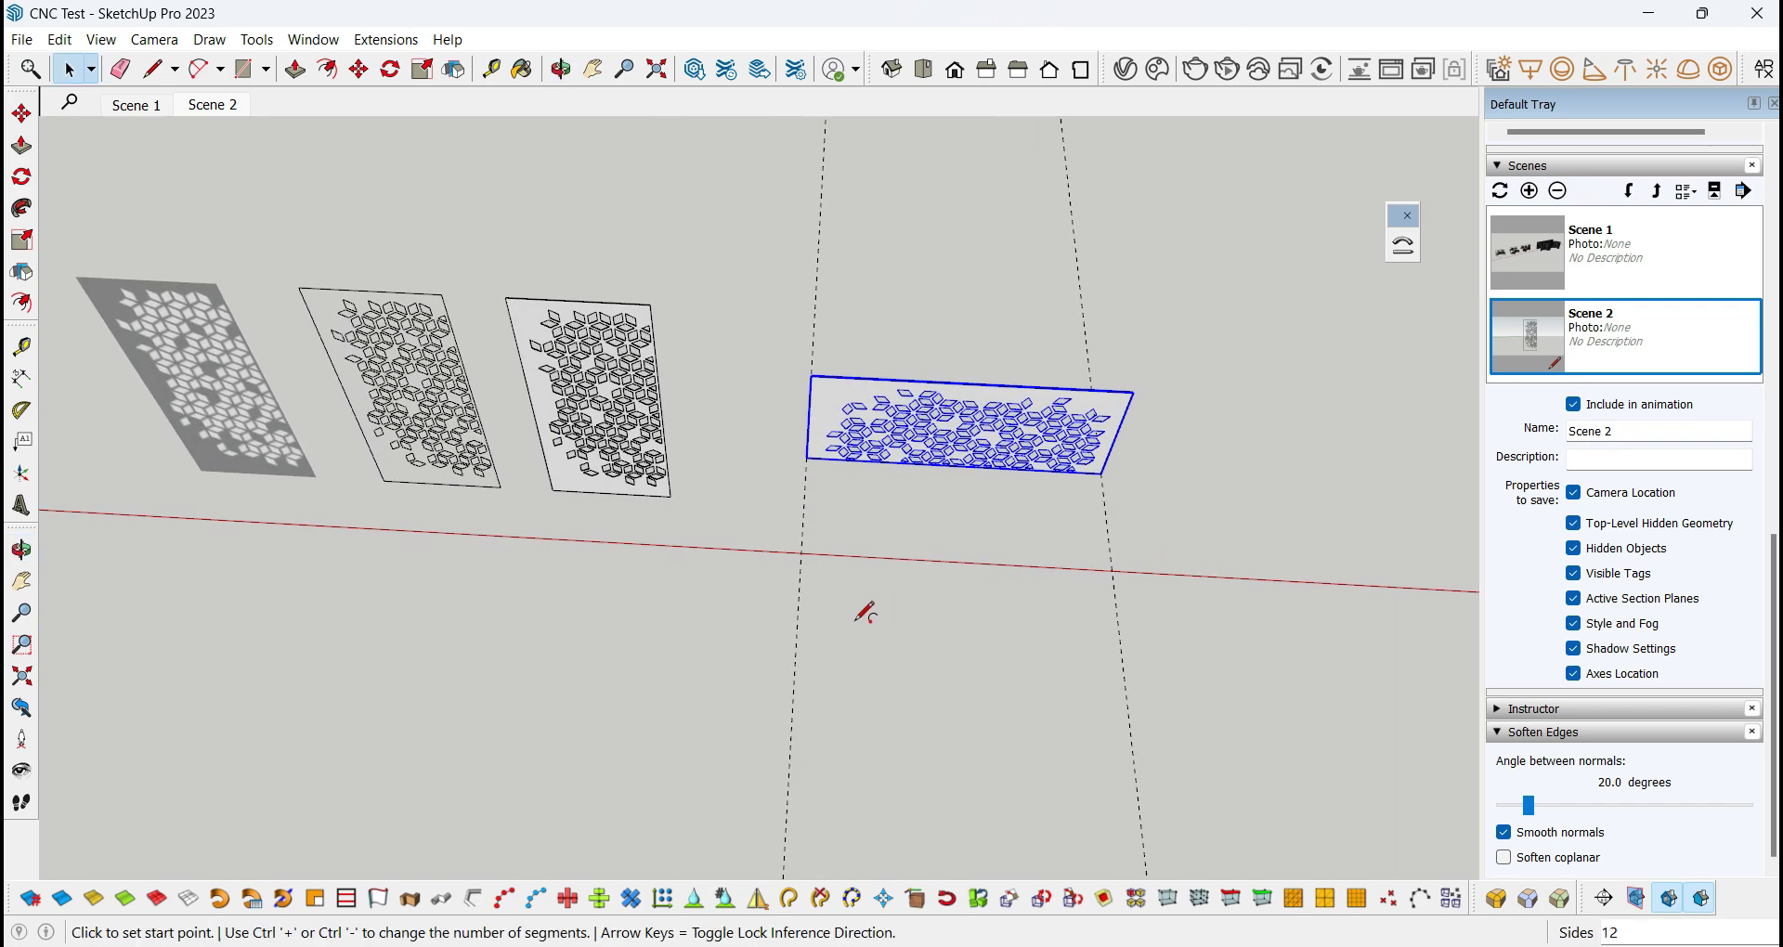
pyautogui.click(797, 612)
pyautogui.click(1119, 632)
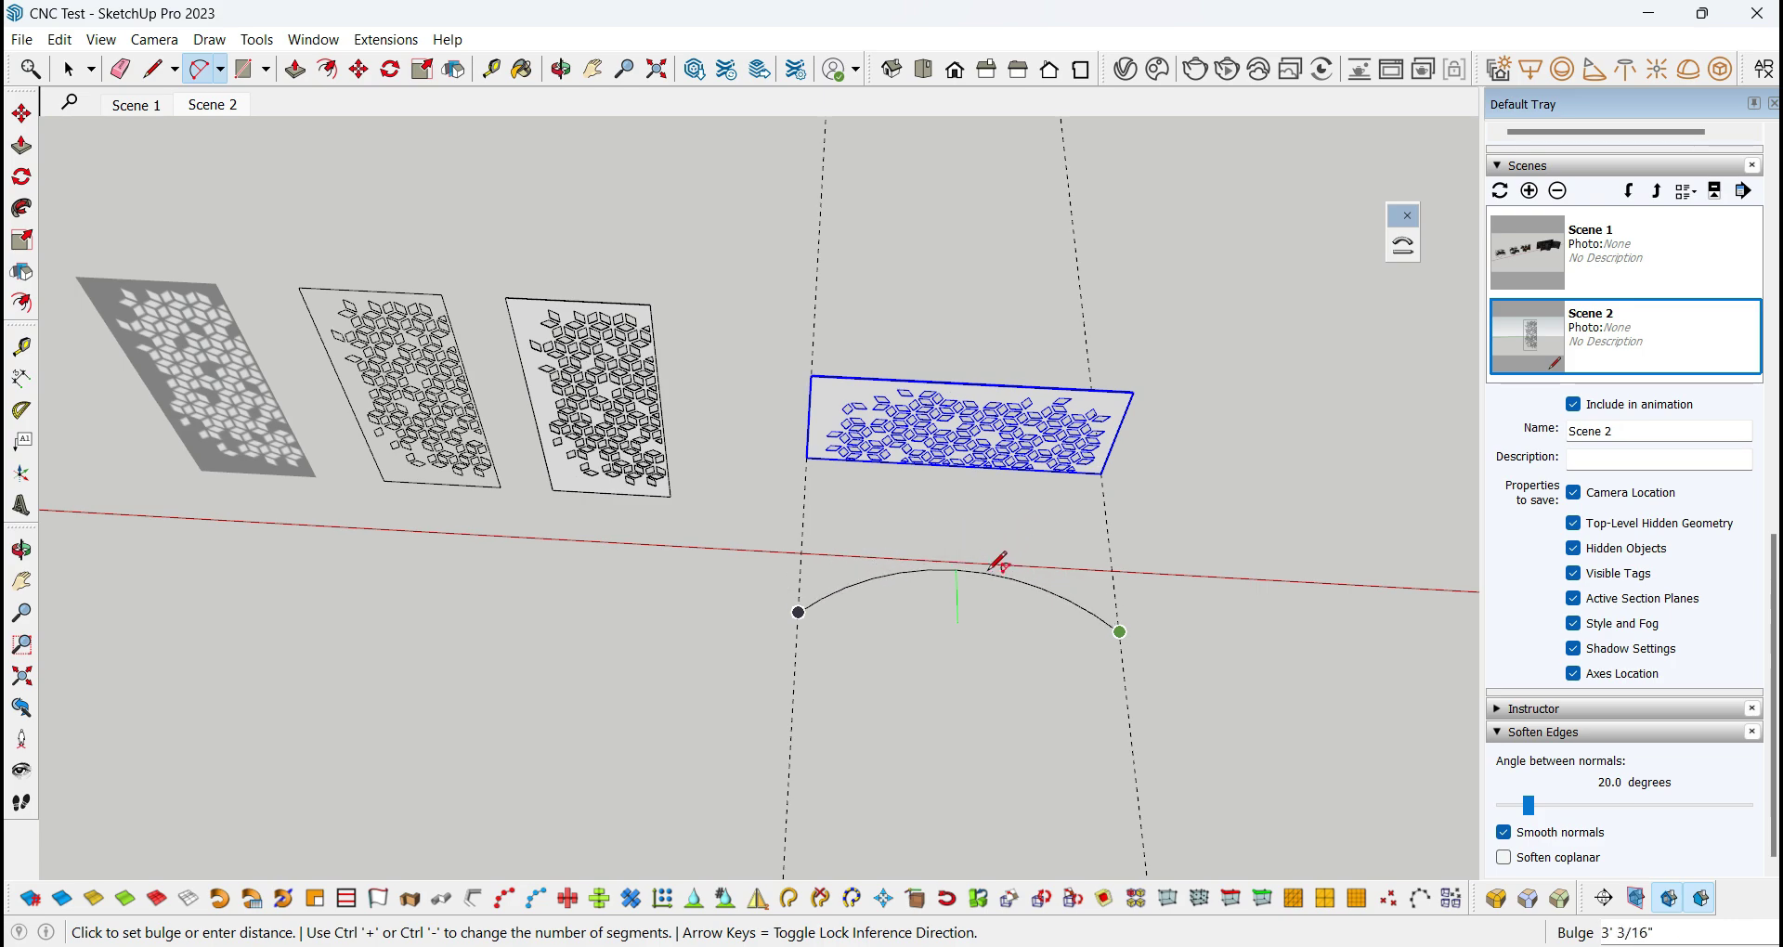
pyautogui.scroll(2, 996, 560)
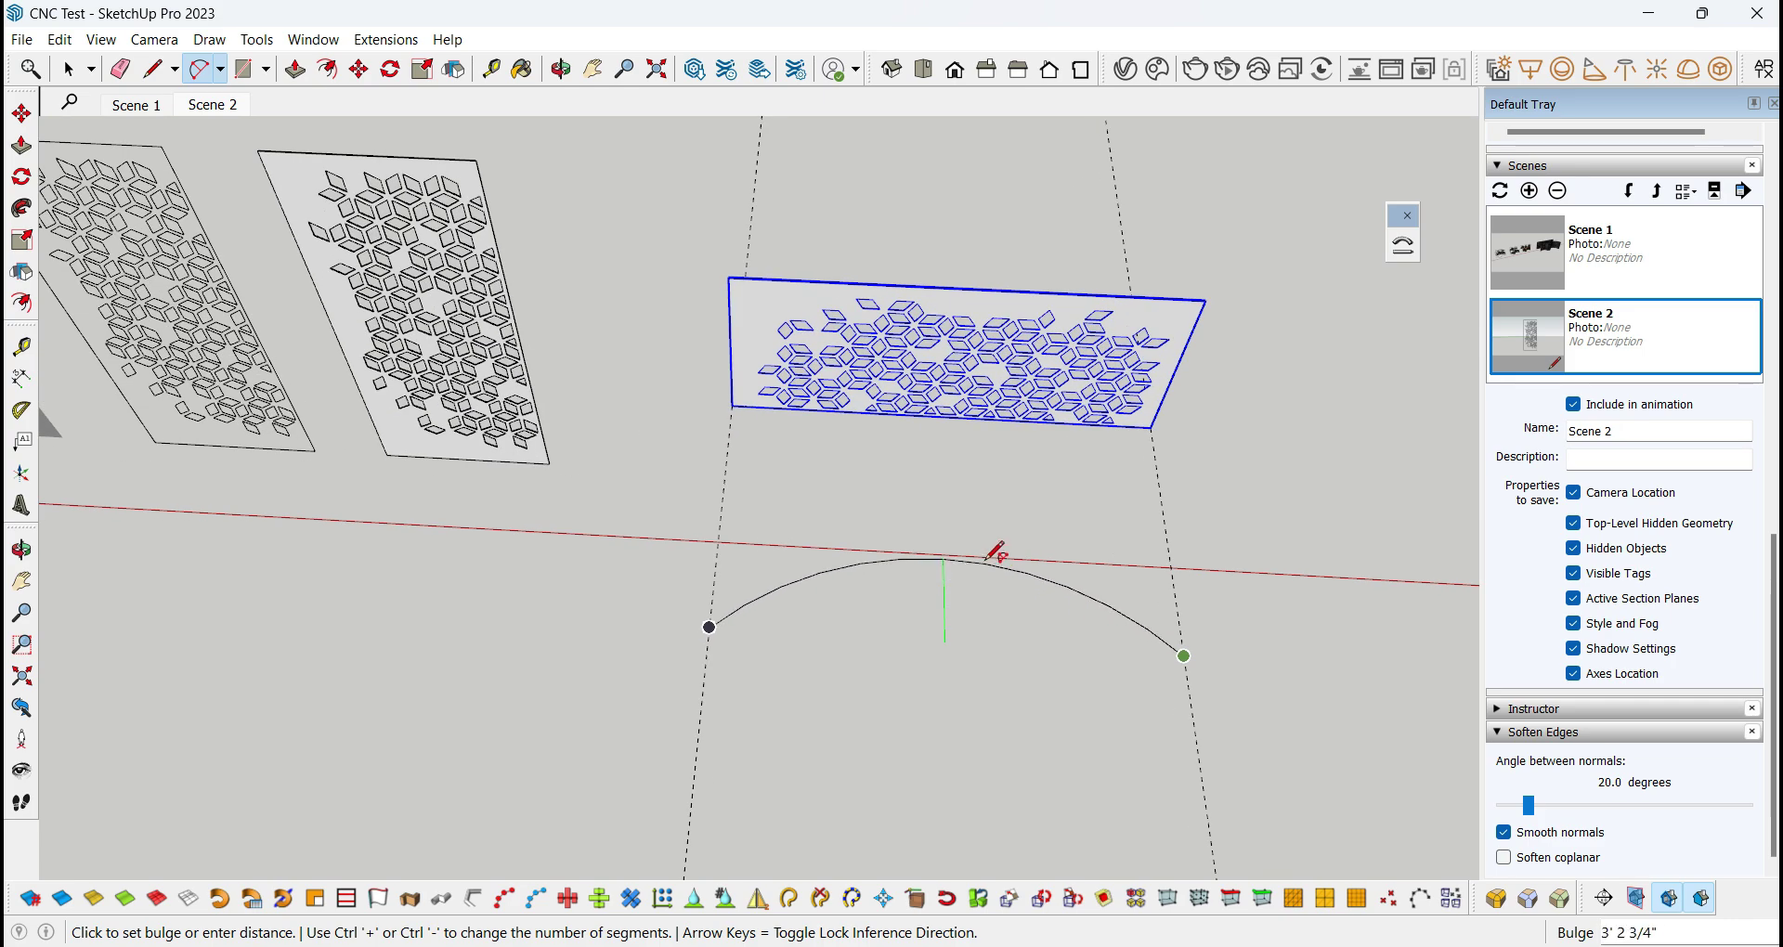
pyautogui.click(997, 554)
pyautogui.moveTo(996, 554)
pyautogui.mouseDown(button='middle')
pyautogui.moveTo(1023, 649)
pyautogui.moveTo(1006, 577)
pyautogui.moveTo(983, 585)
pyautogui.moveTo(1003, 534)
pyautogui.mouseUp(button='middle')
pyautogui.press('space')
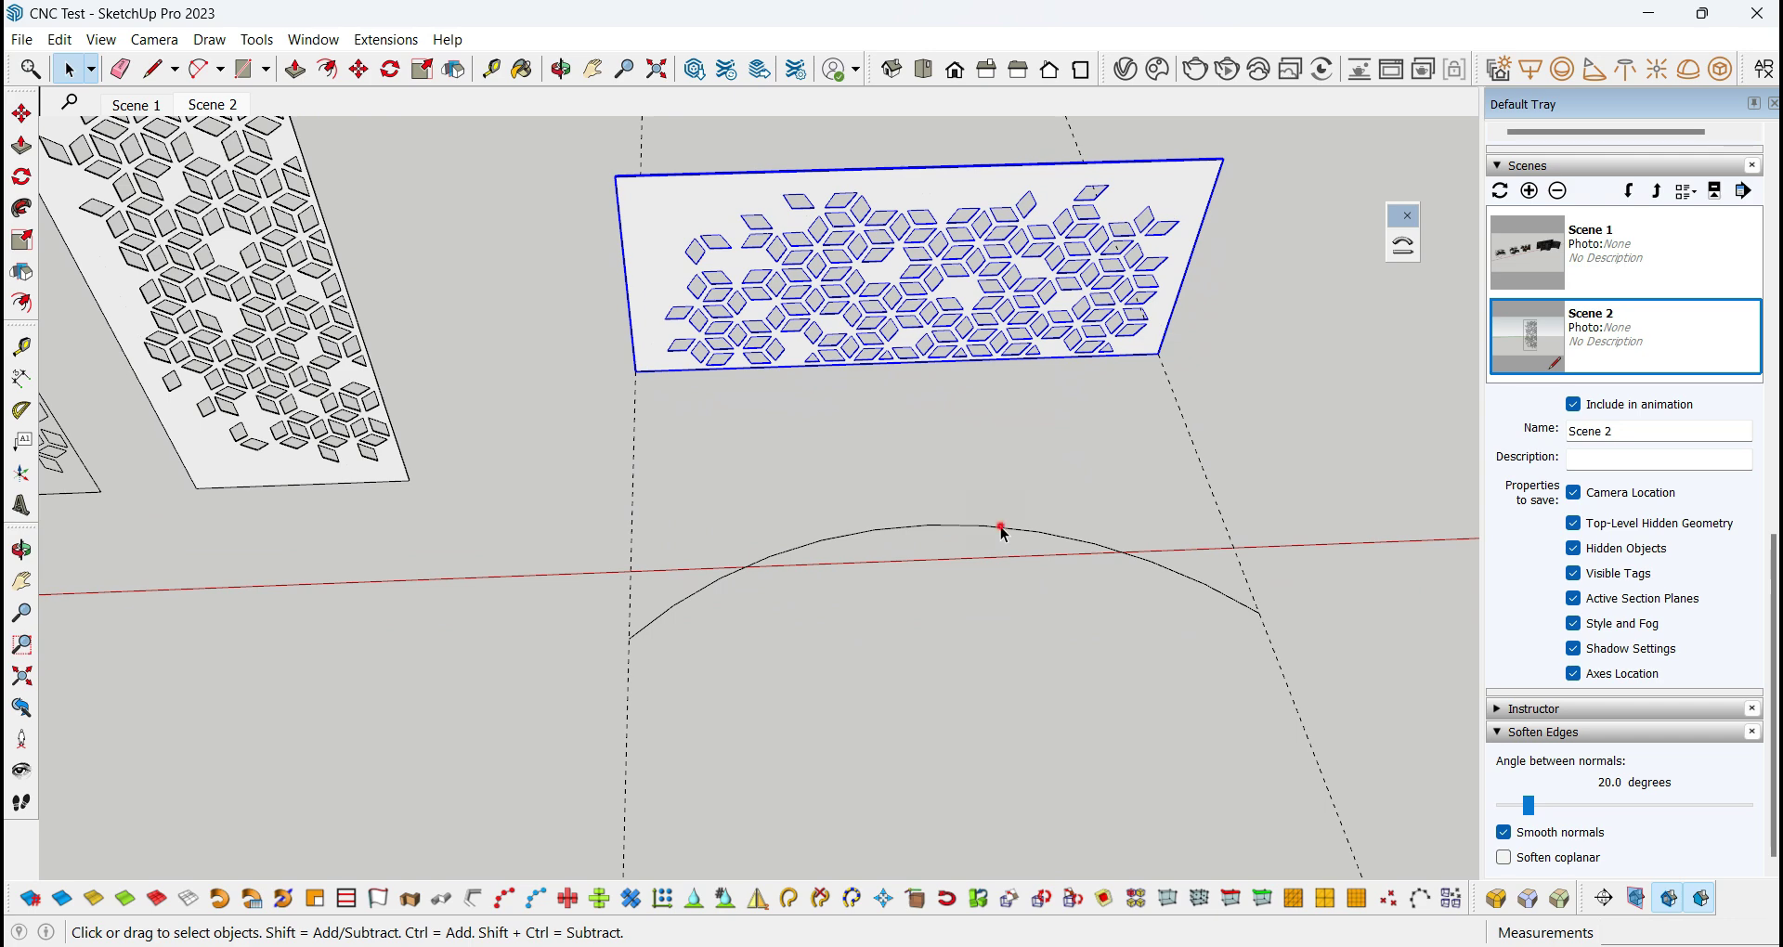
# Select the arc and set its number of segments to 30.
pyautogui.click(1001, 530)
pyautogui.scroll(4, 1018, 567)
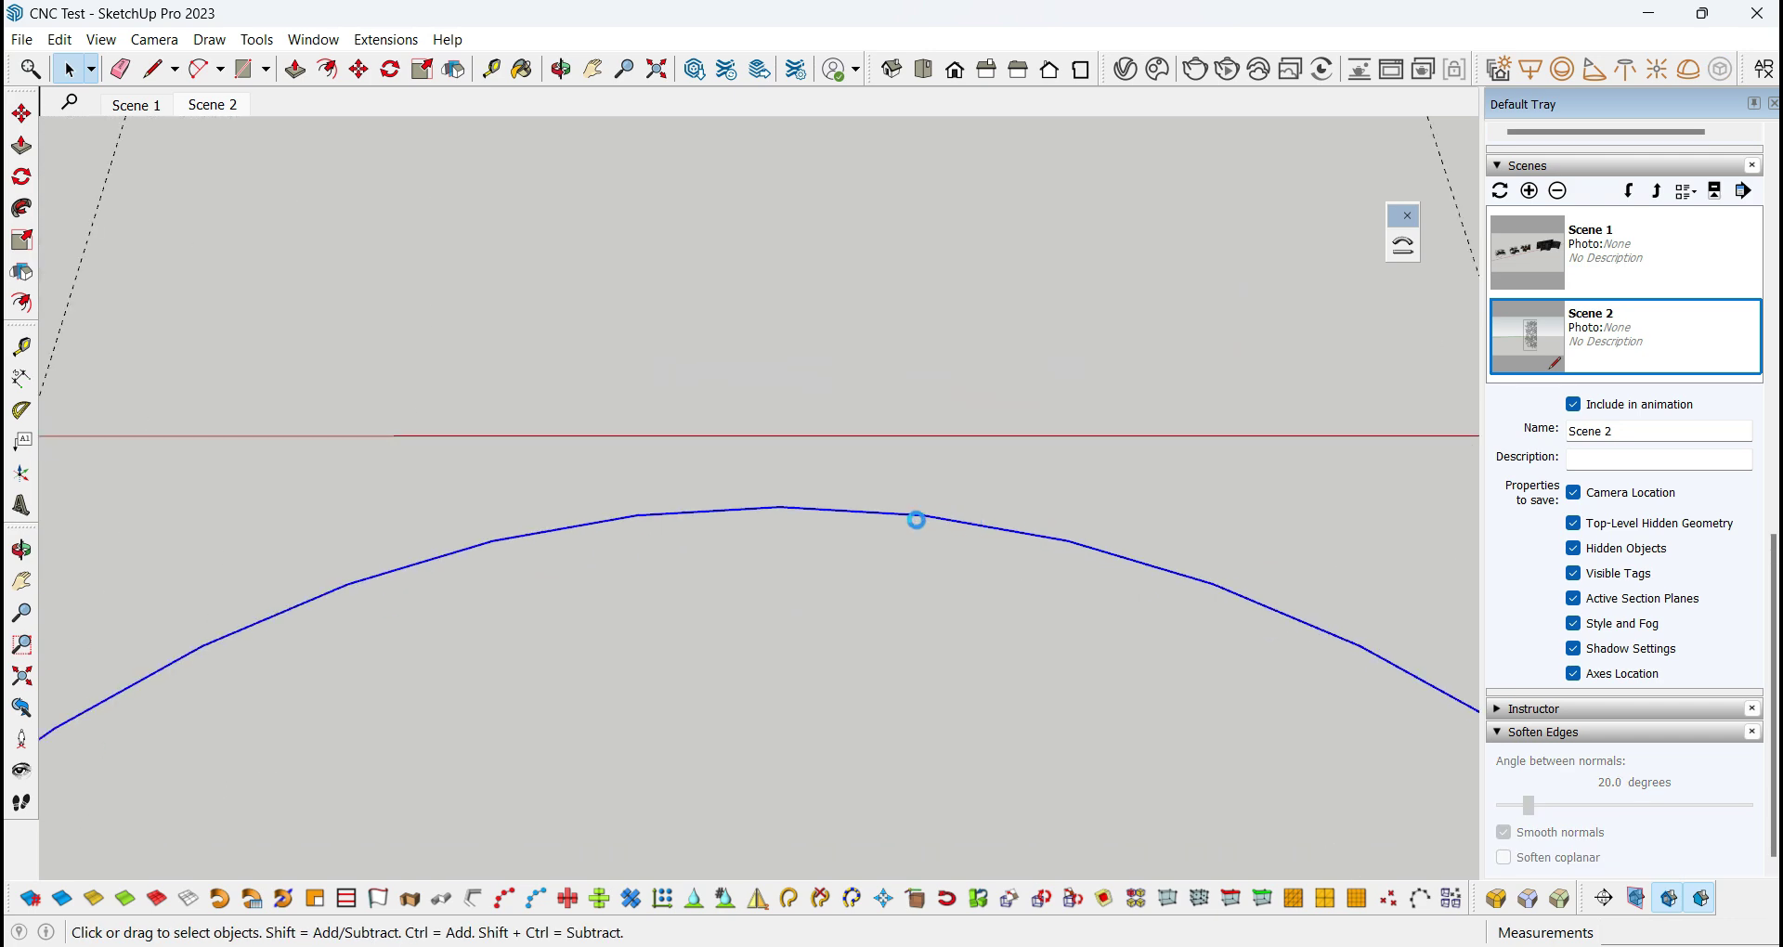
pyautogui.scroll(-5, 1011, 530)
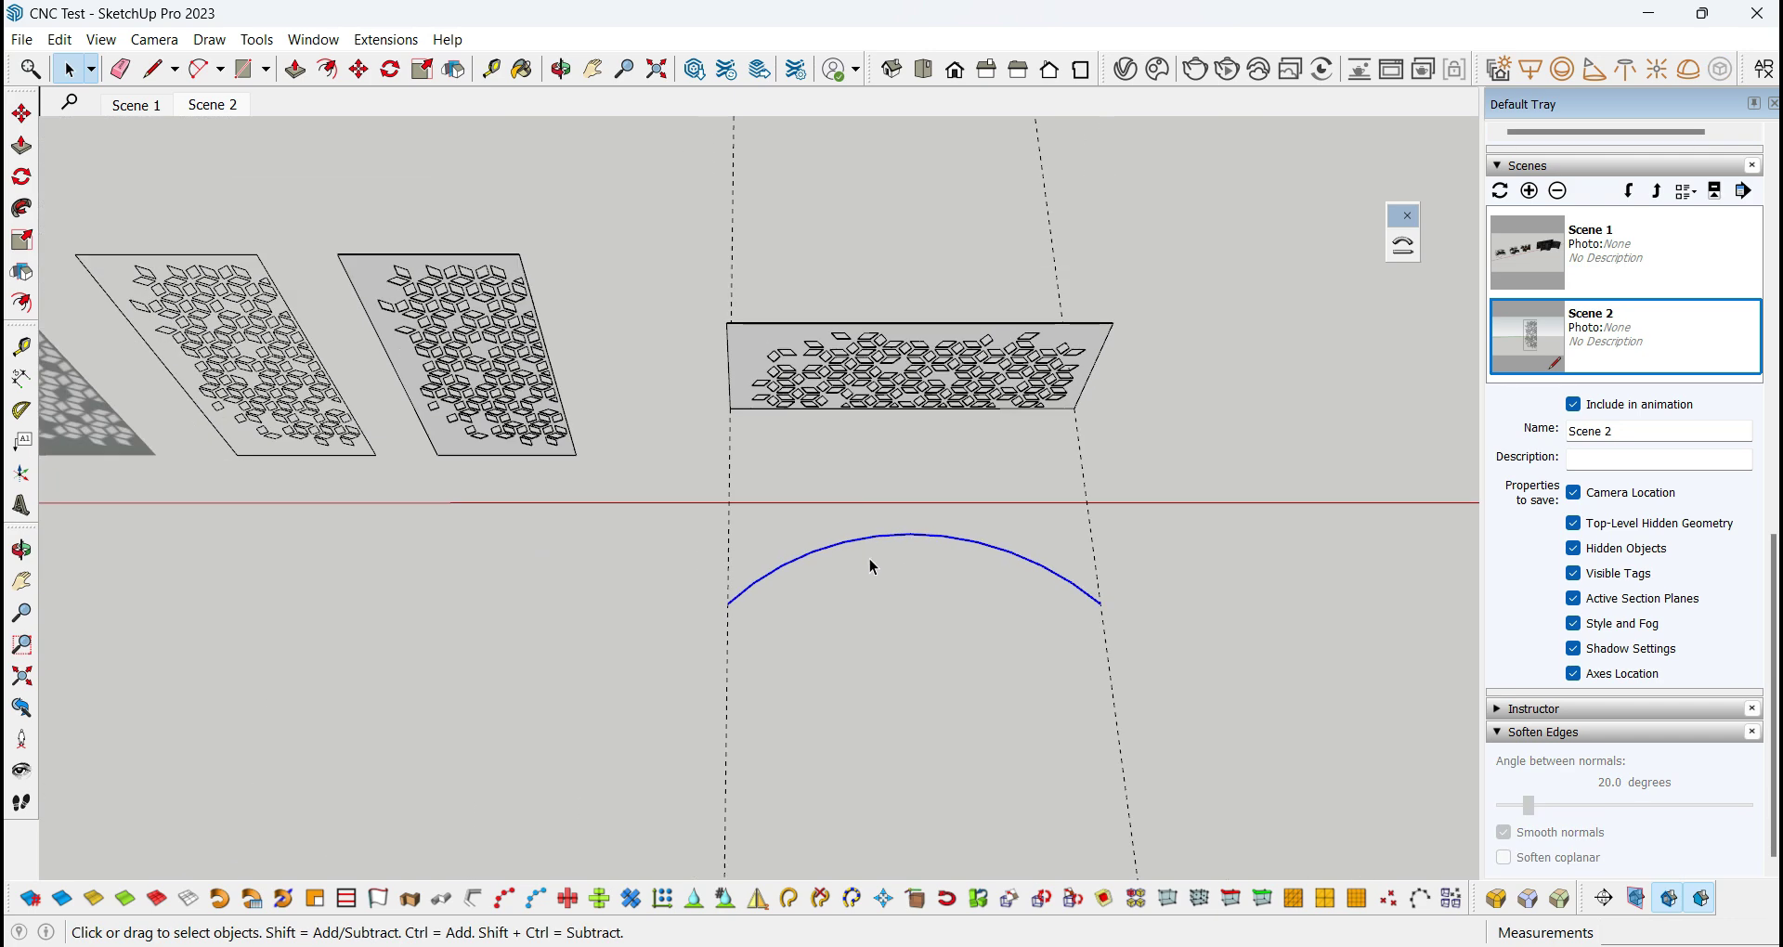
pyautogui.scroll(10, 1678, 223)
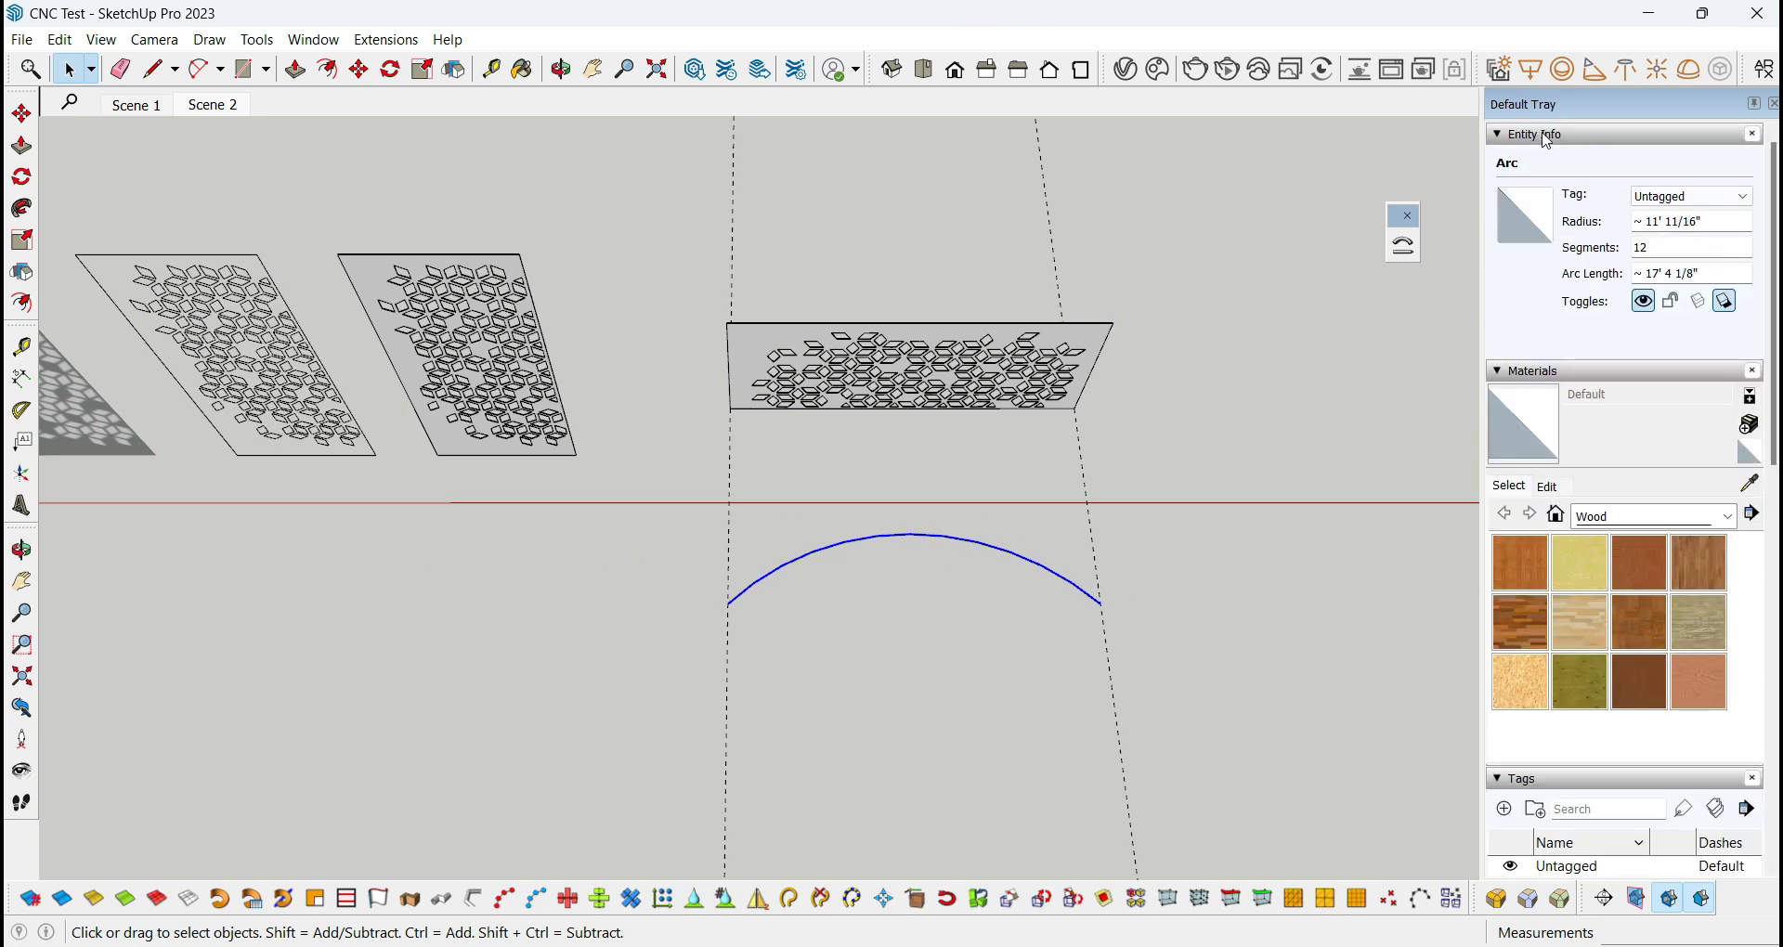
pyautogui.doubleClick(1662, 249)
pyautogui.write('30')
pyautogui.scroll(2, 987, 557)
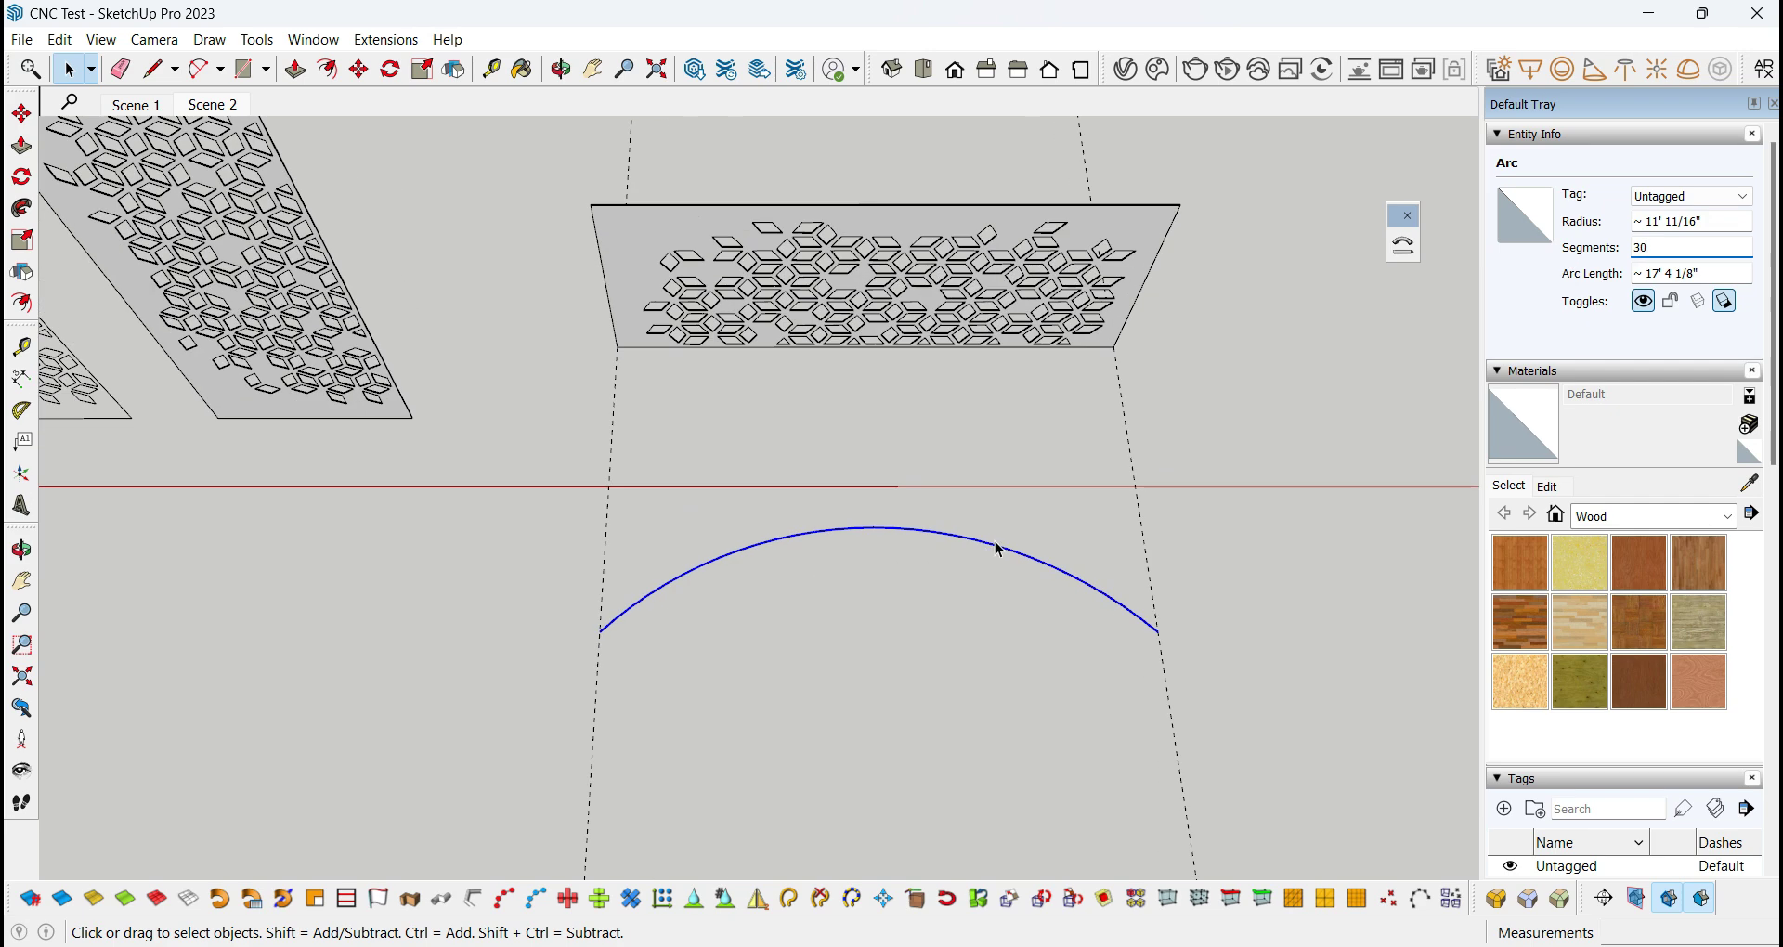
pyautogui.click(997, 549)
pyautogui.scroll(1, 894, 586)
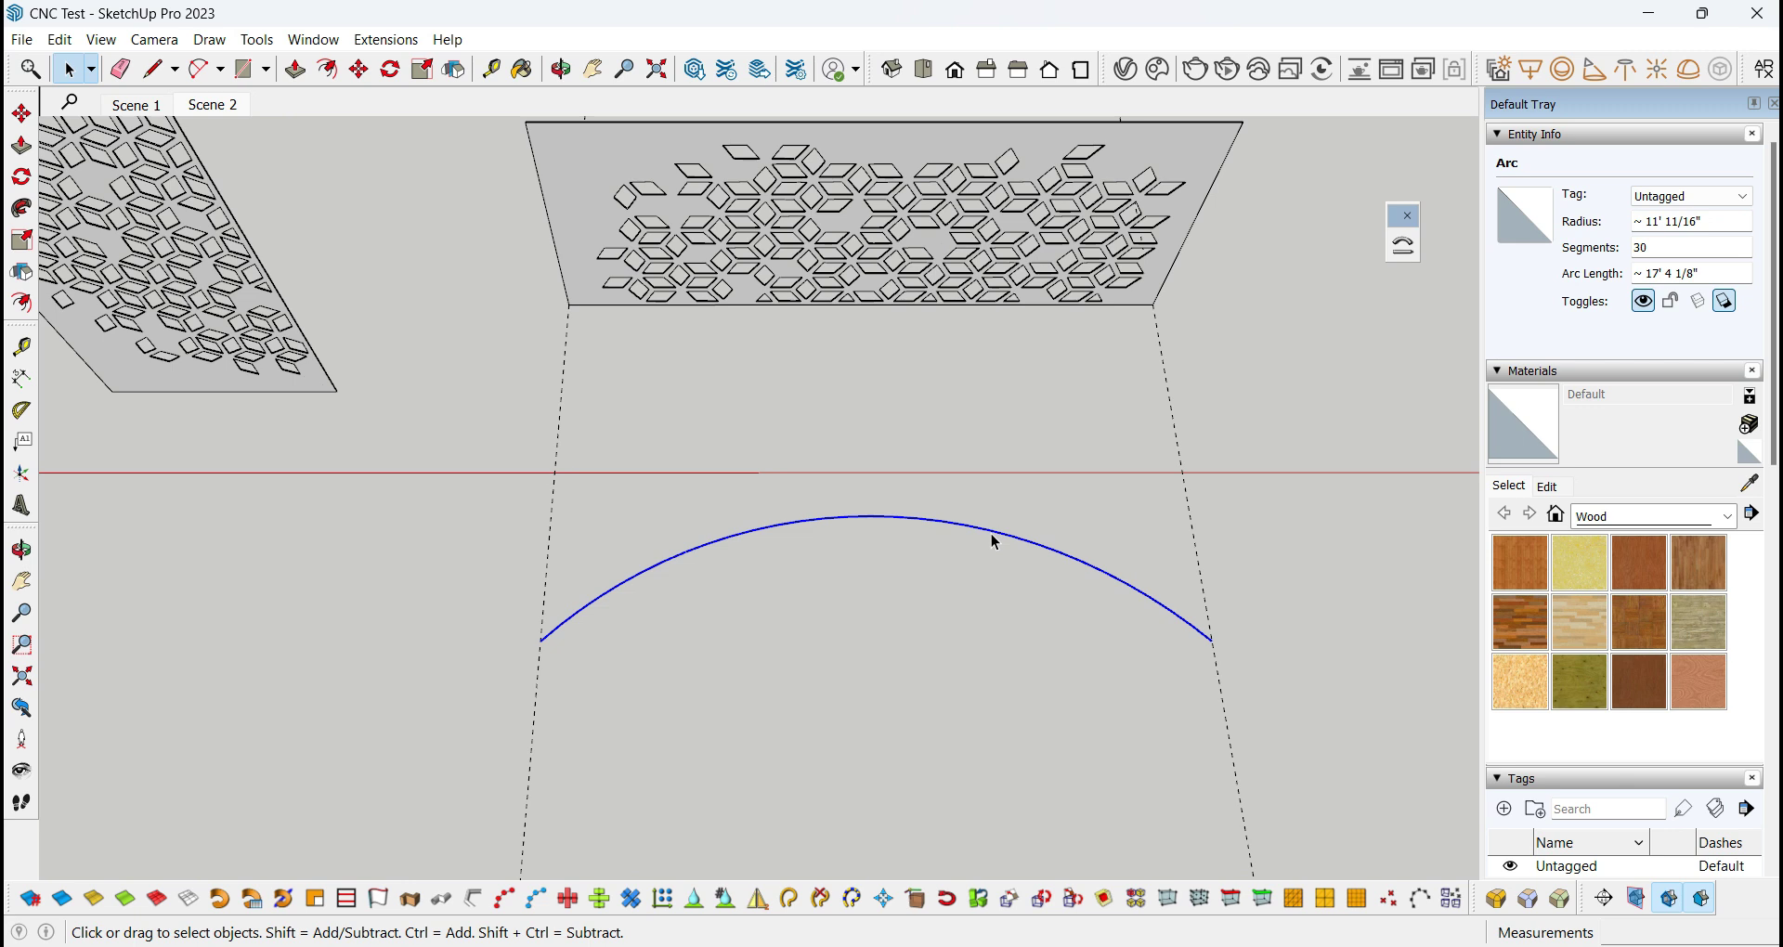
# Draw a straight line along the rotated panel's lower long edge, from corner to corner.
pyautogui.click(1135, 269)
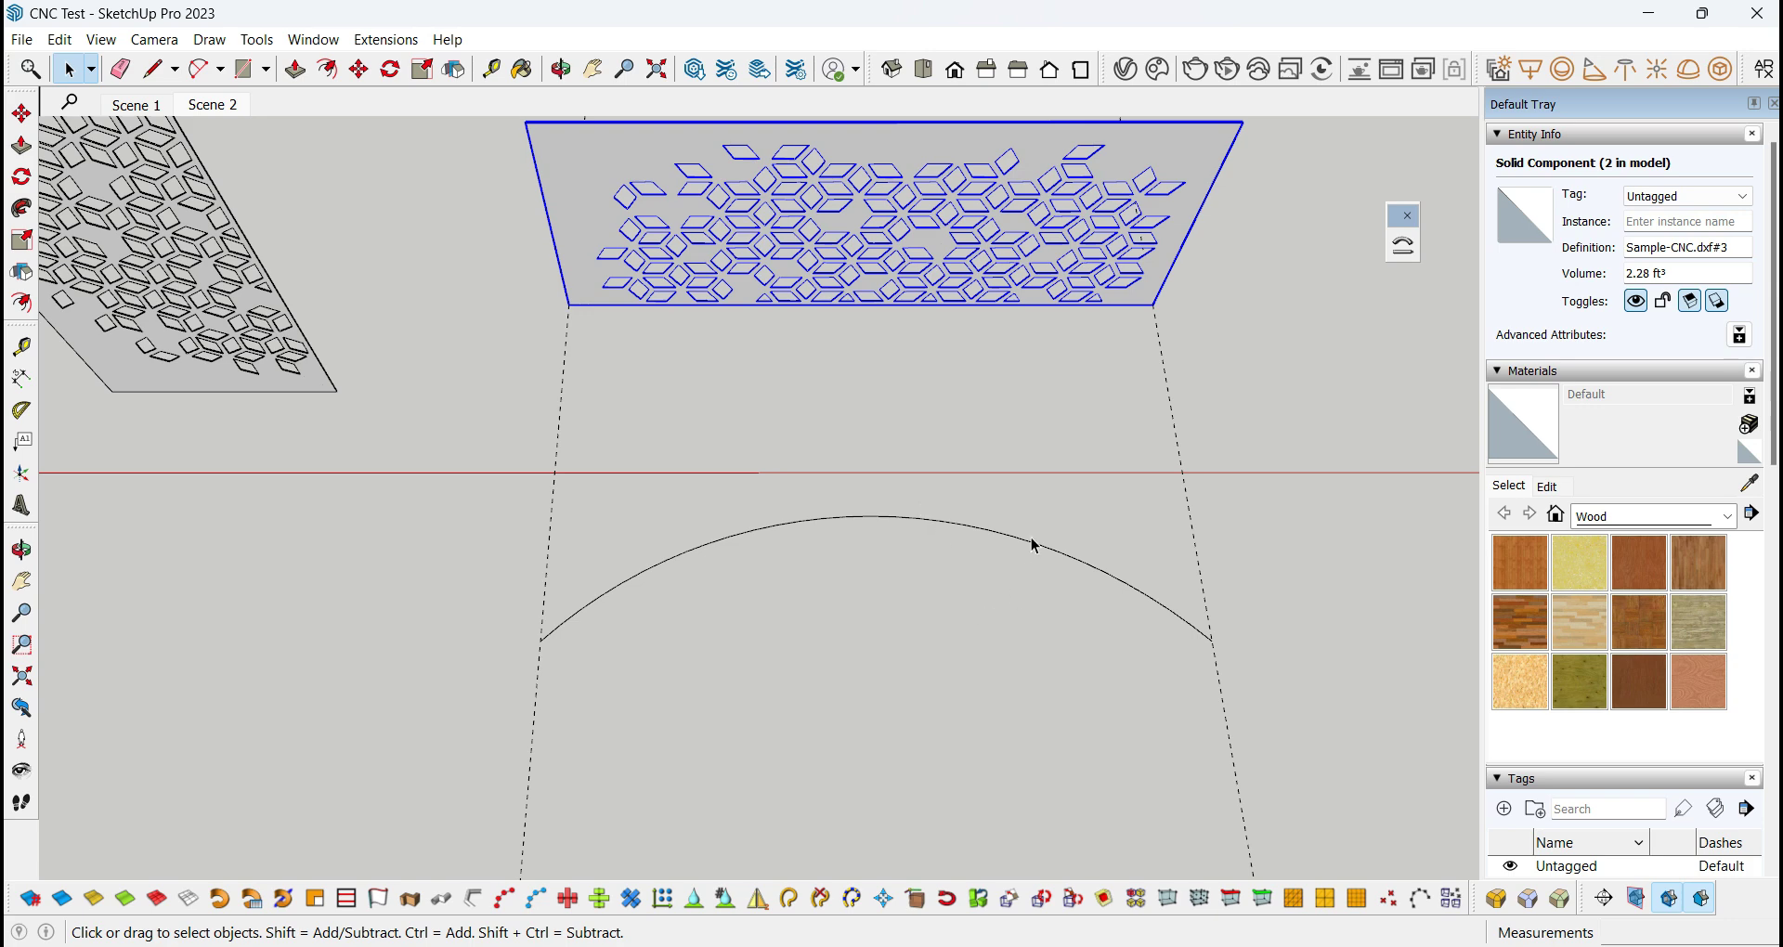
pyautogui.moveTo(1035, 552); pyautogui.dragTo(817, 418, button='middle')
pyautogui.press('l')
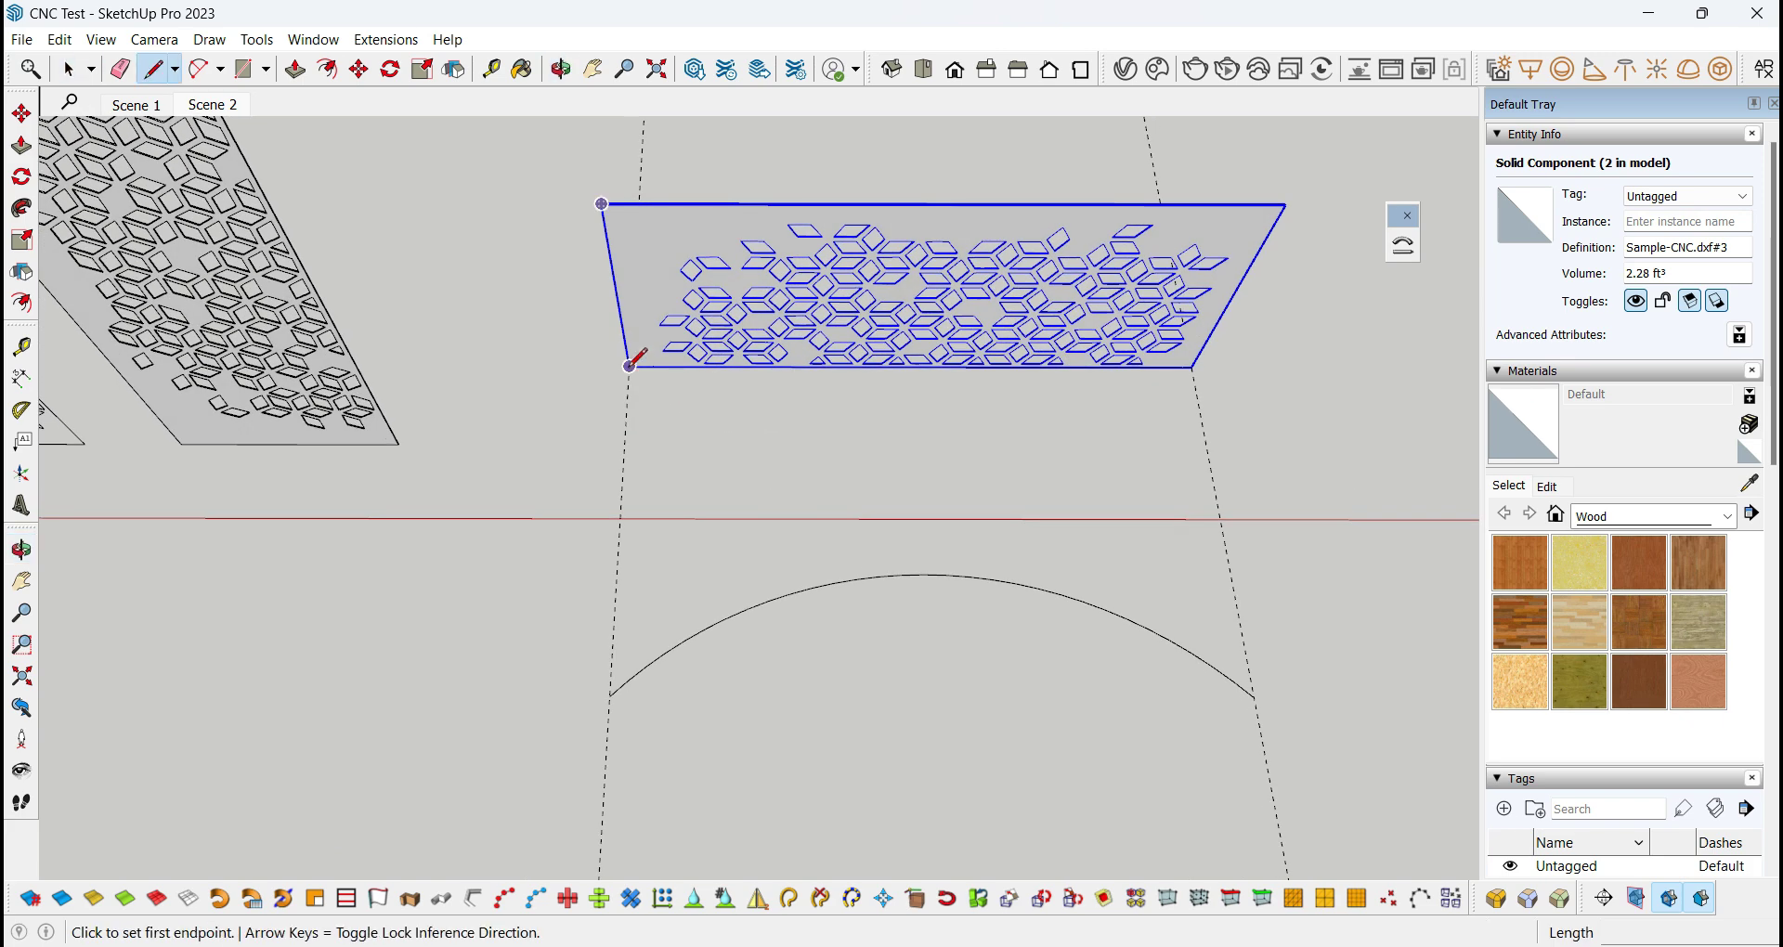
pyautogui.click(629, 366)
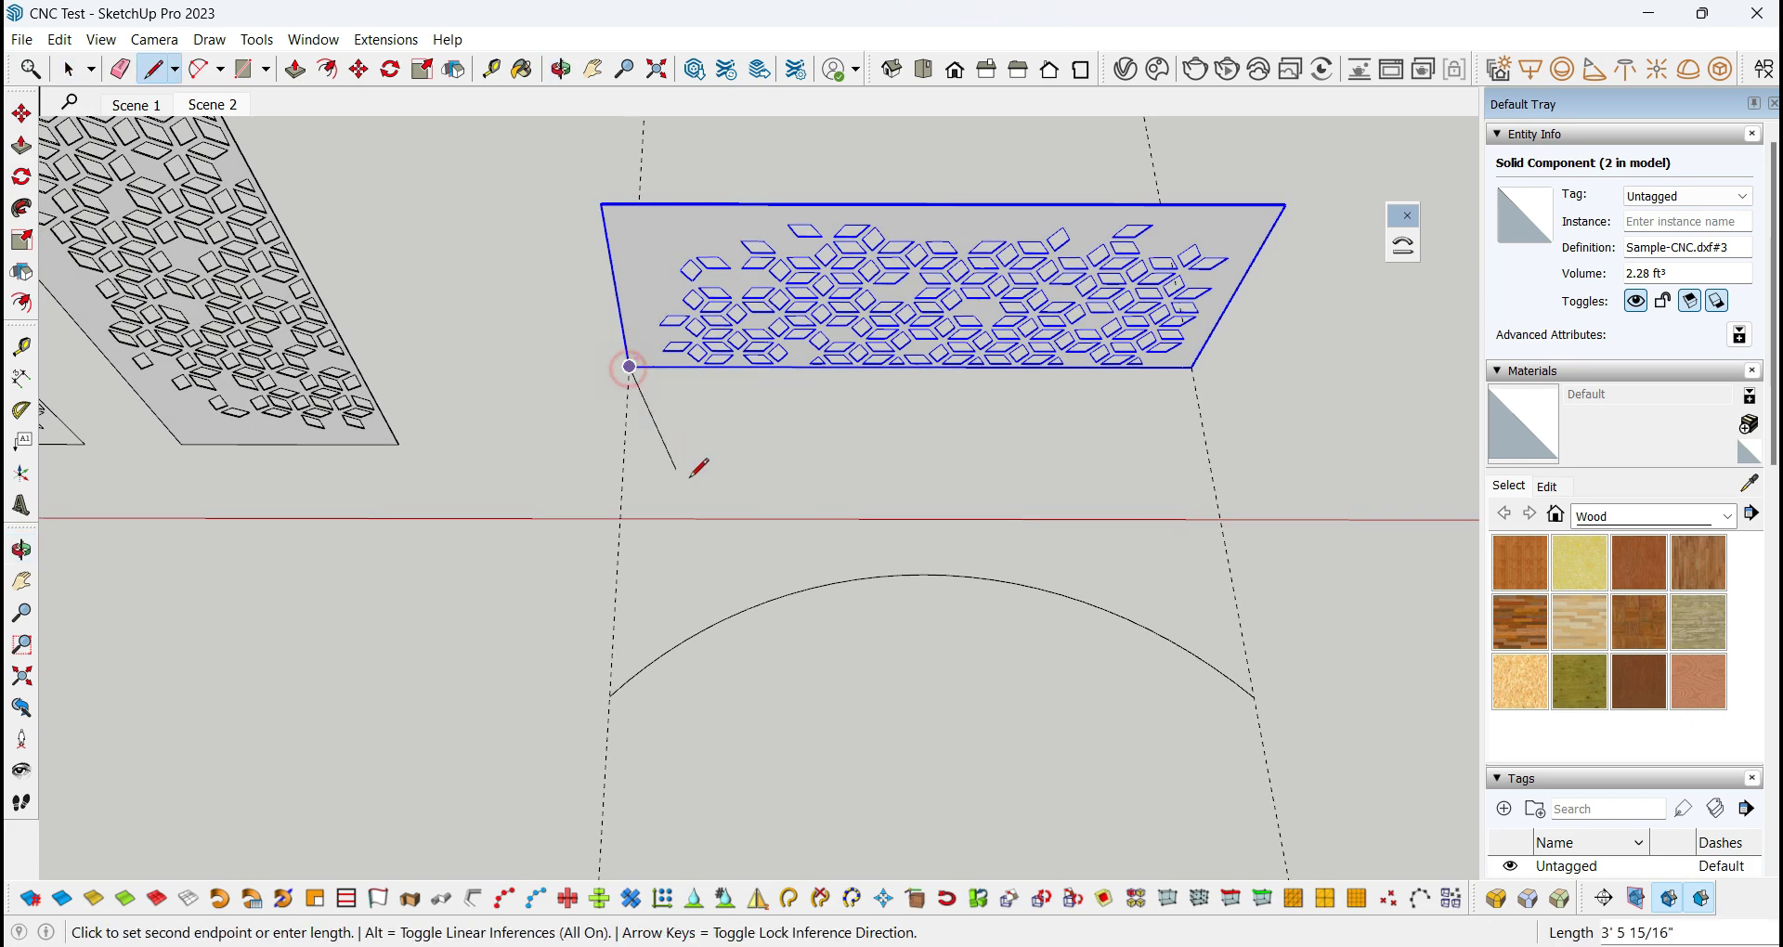
pyautogui.click(1192, 367)
pyautogui.moveTo(1192, 367); pyautogui.dragTo(944, 492, button='middle')
pyautogui.press('space')
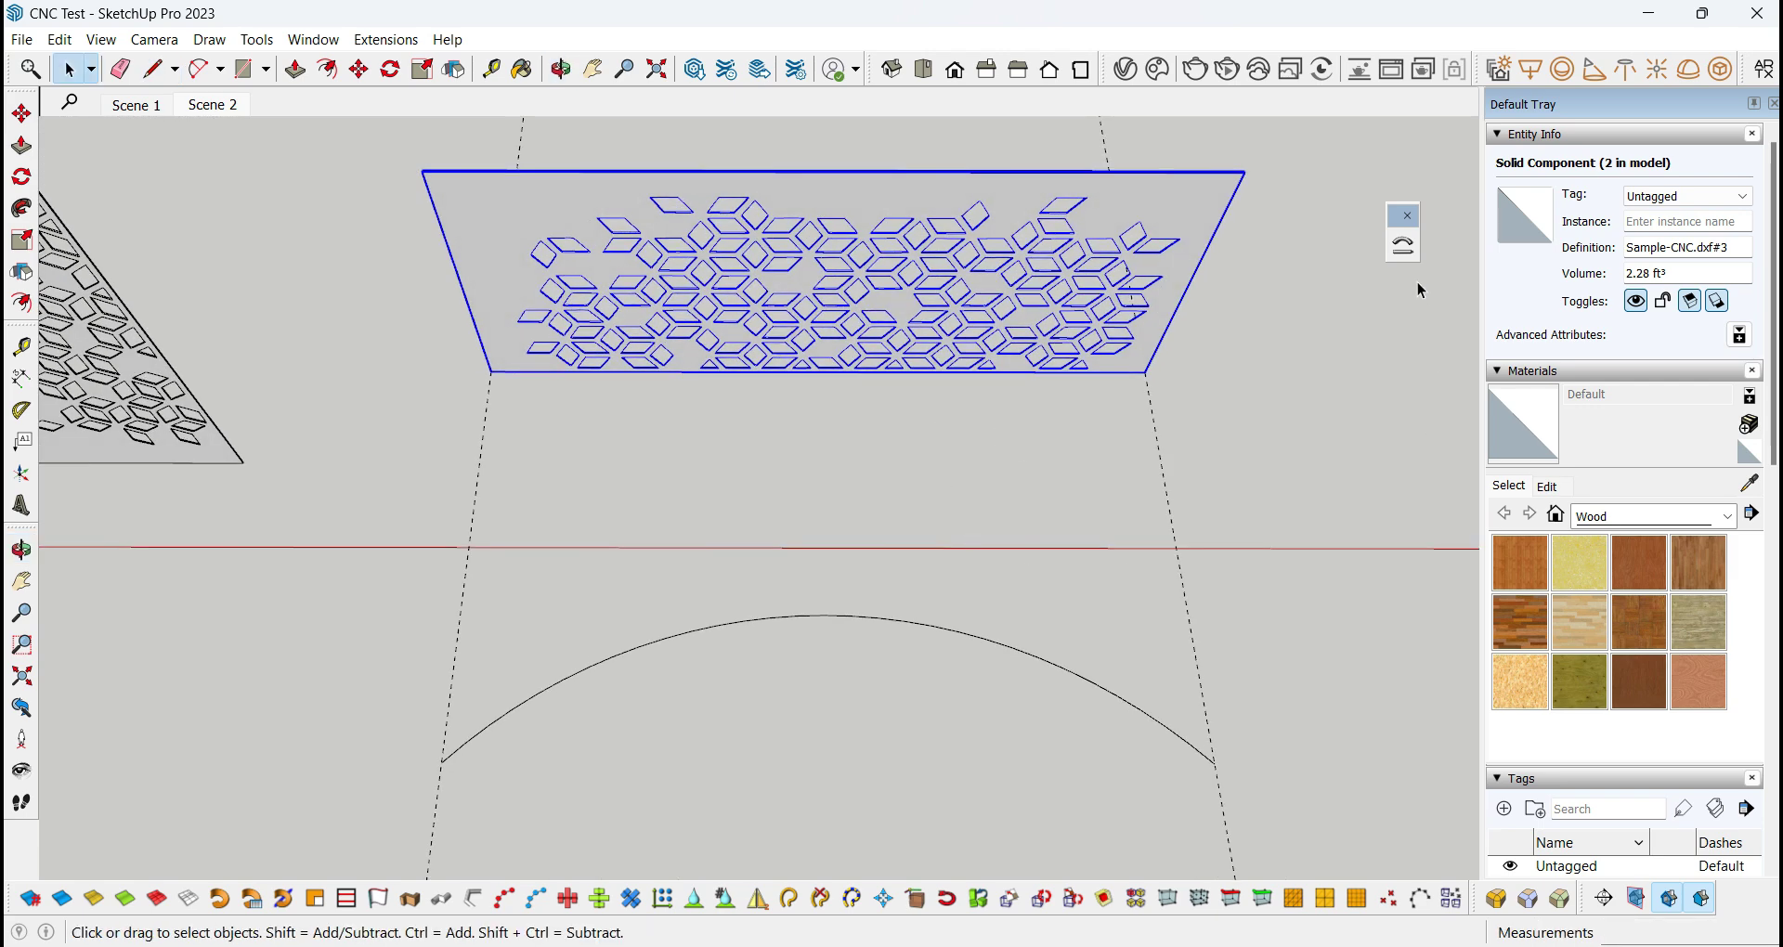
# Bend the rotated panel with Shape Bender, using its lower edge line as the reference and the arc as the curve.
pyautogui.click(1223, 281)
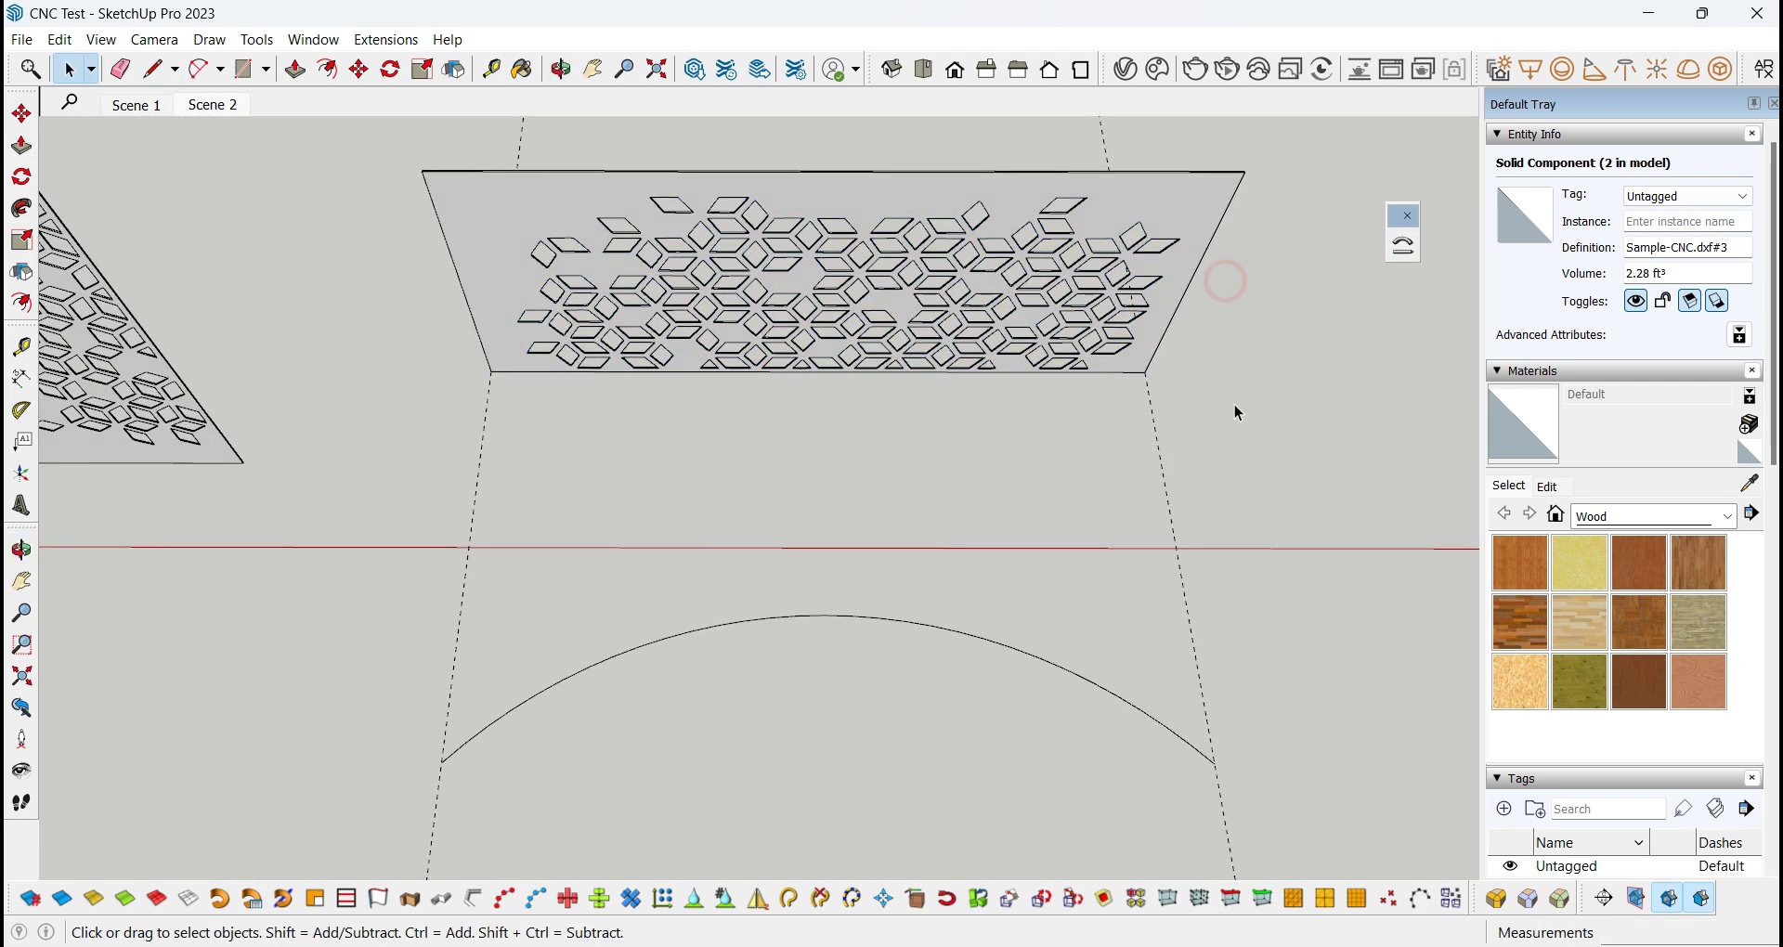
pyautogui.click(1181, 197)
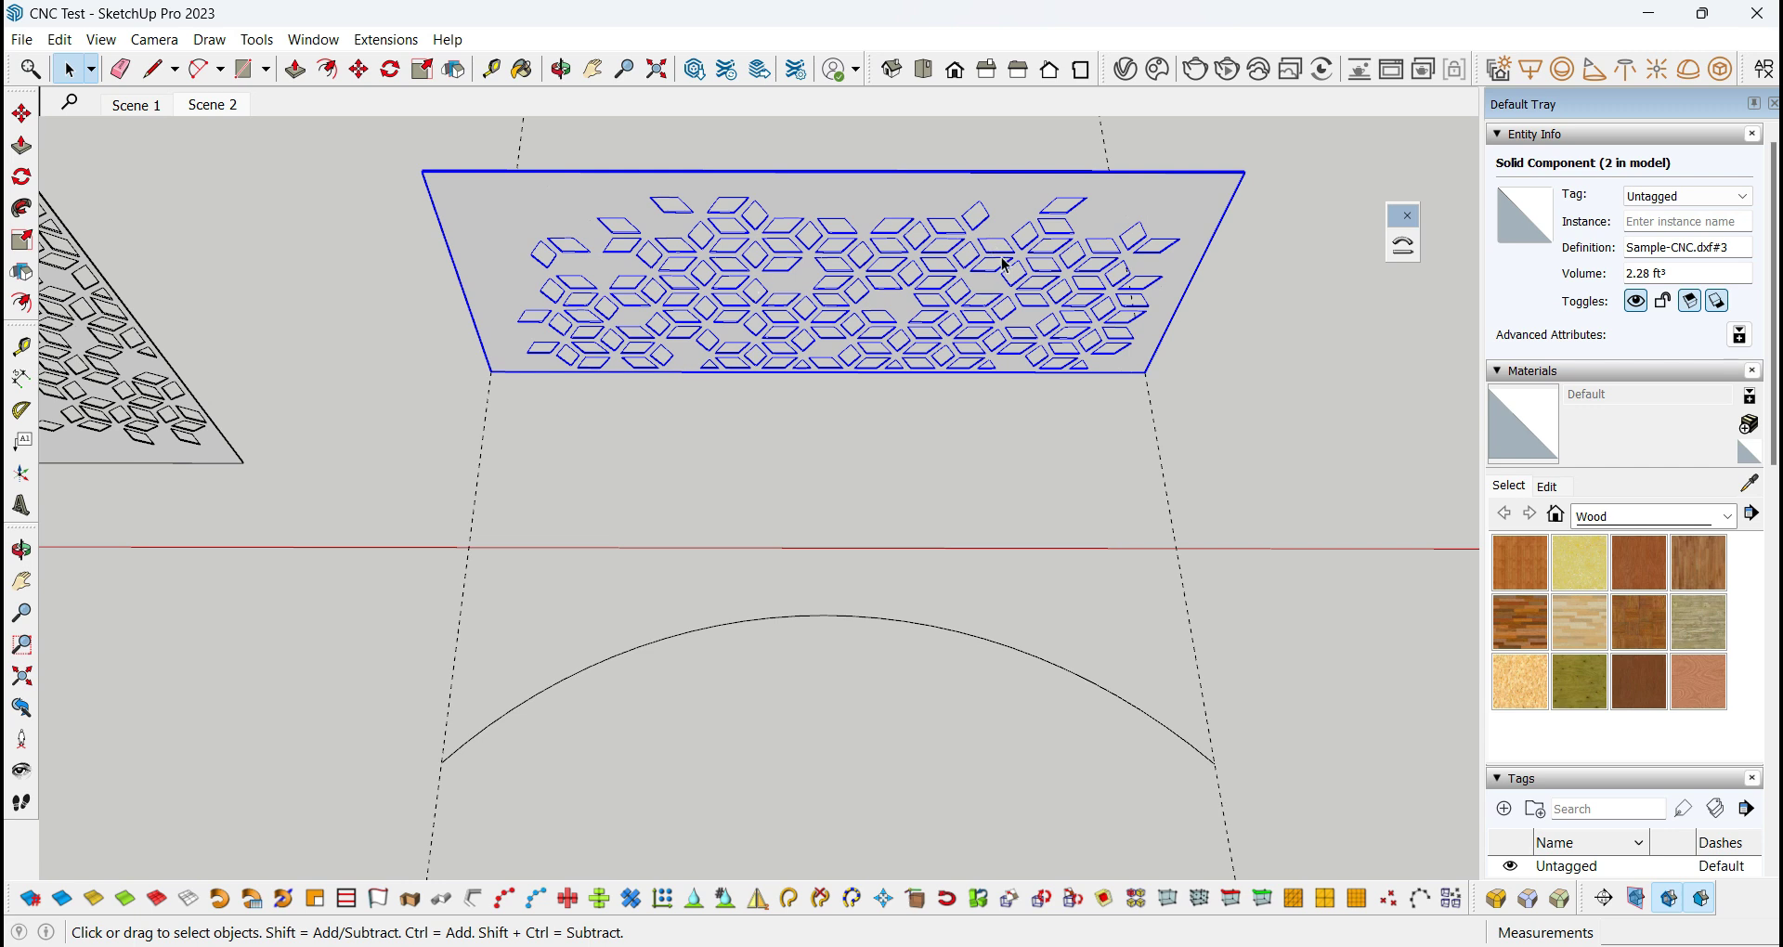
pyautogui.click(1403, 247)
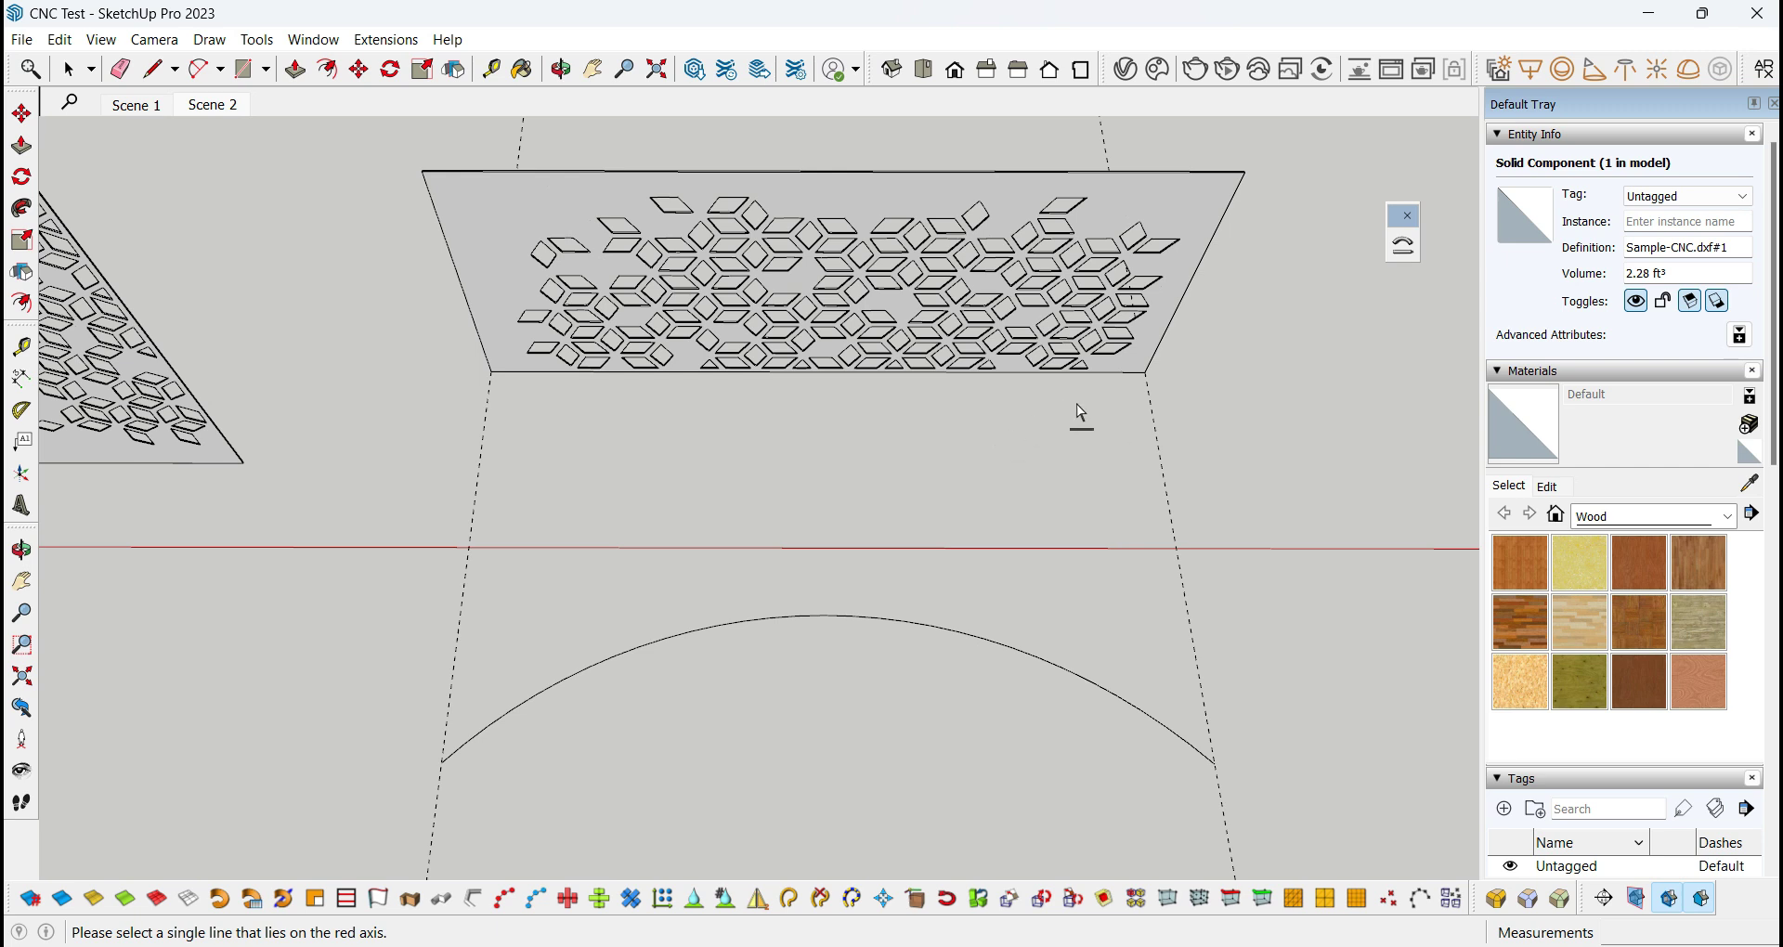
pyautogui.click(1128, 373)
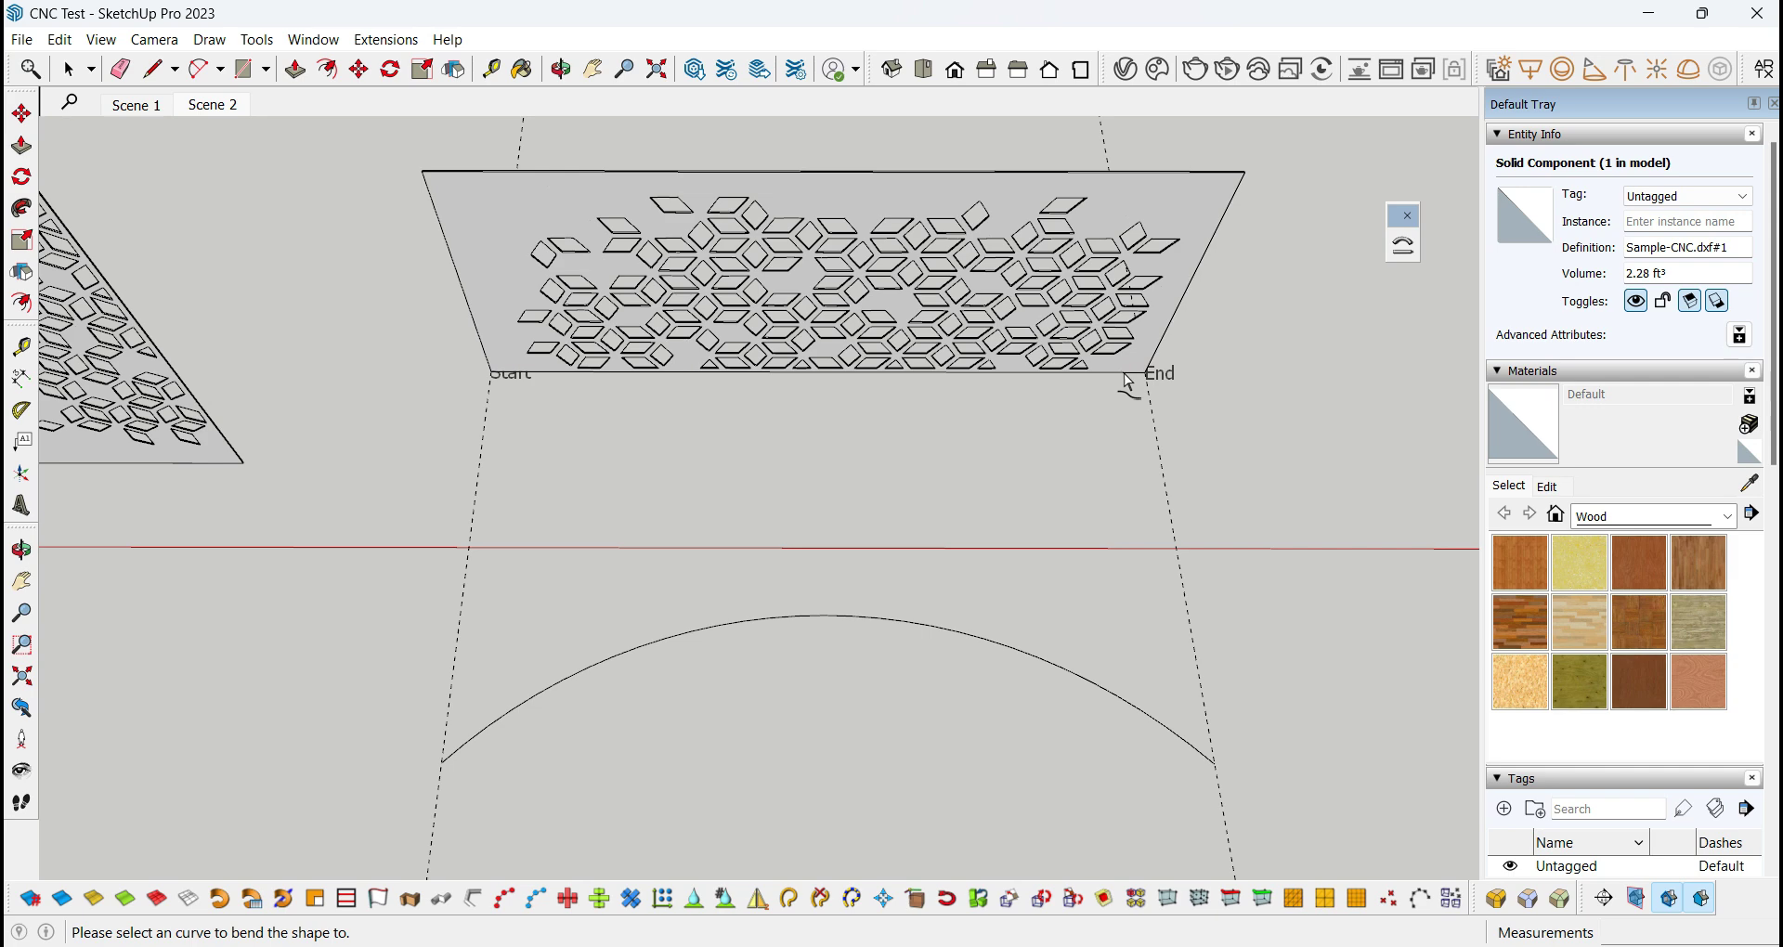
pyautogui.scroll(-3, 1123, 375)
pyautogui.scroll(3, 1124, 427)
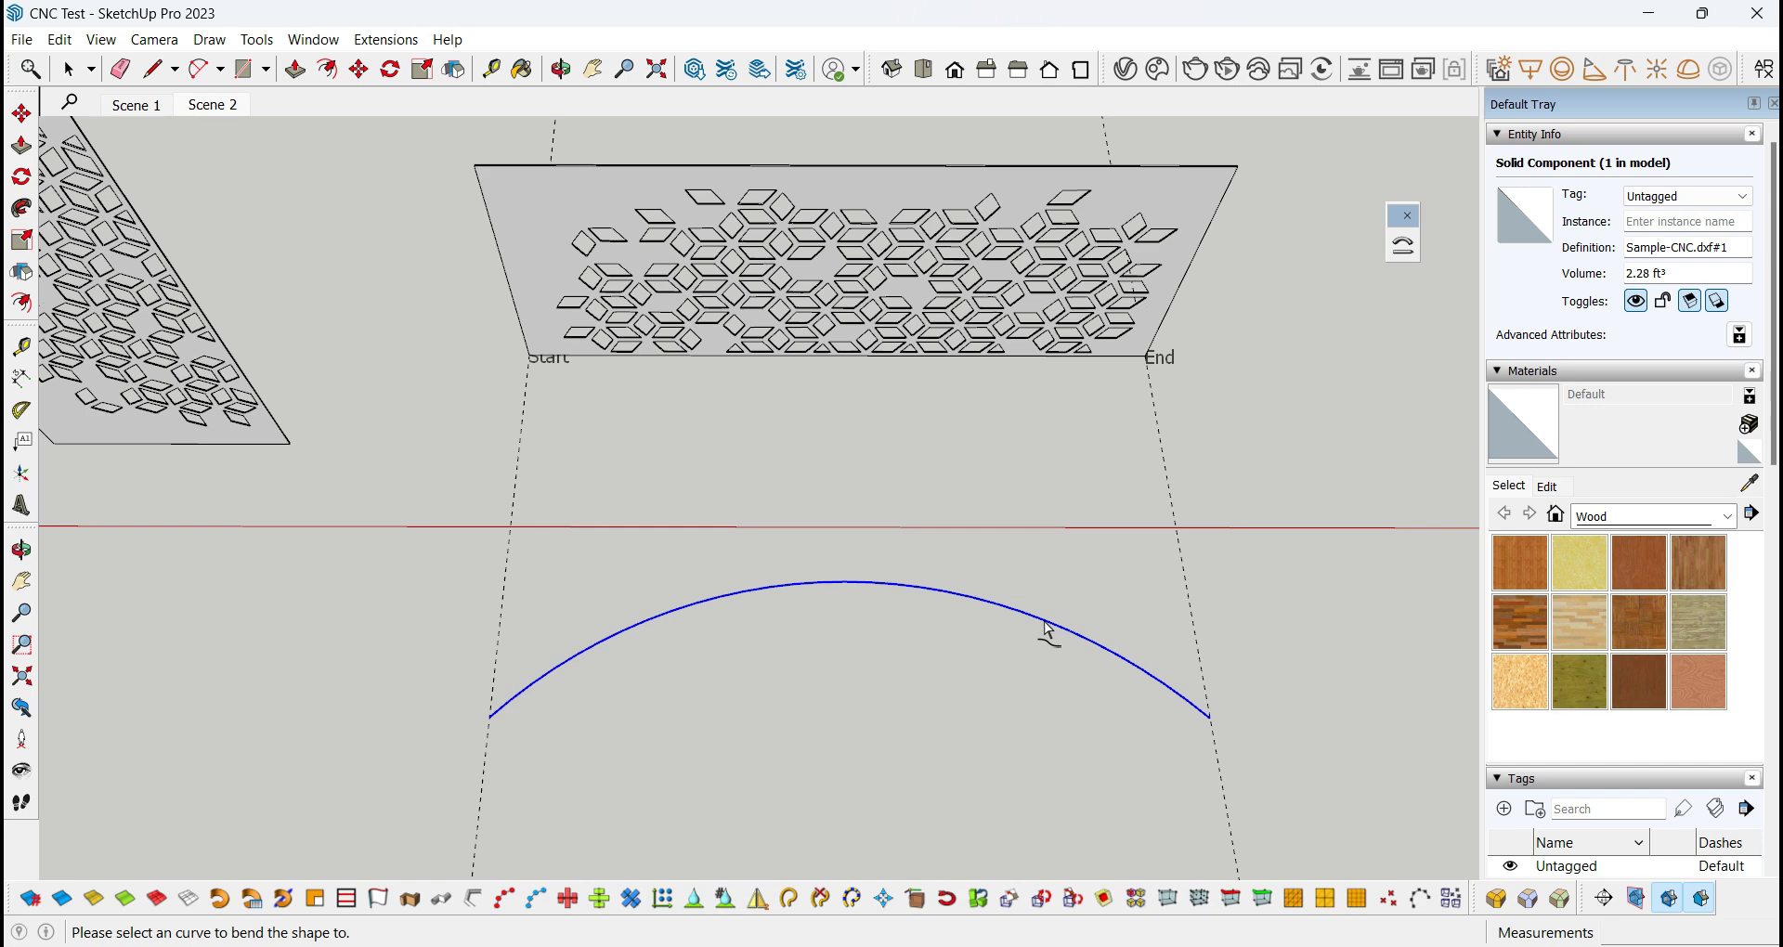
pyautogui.click(1045, 628)
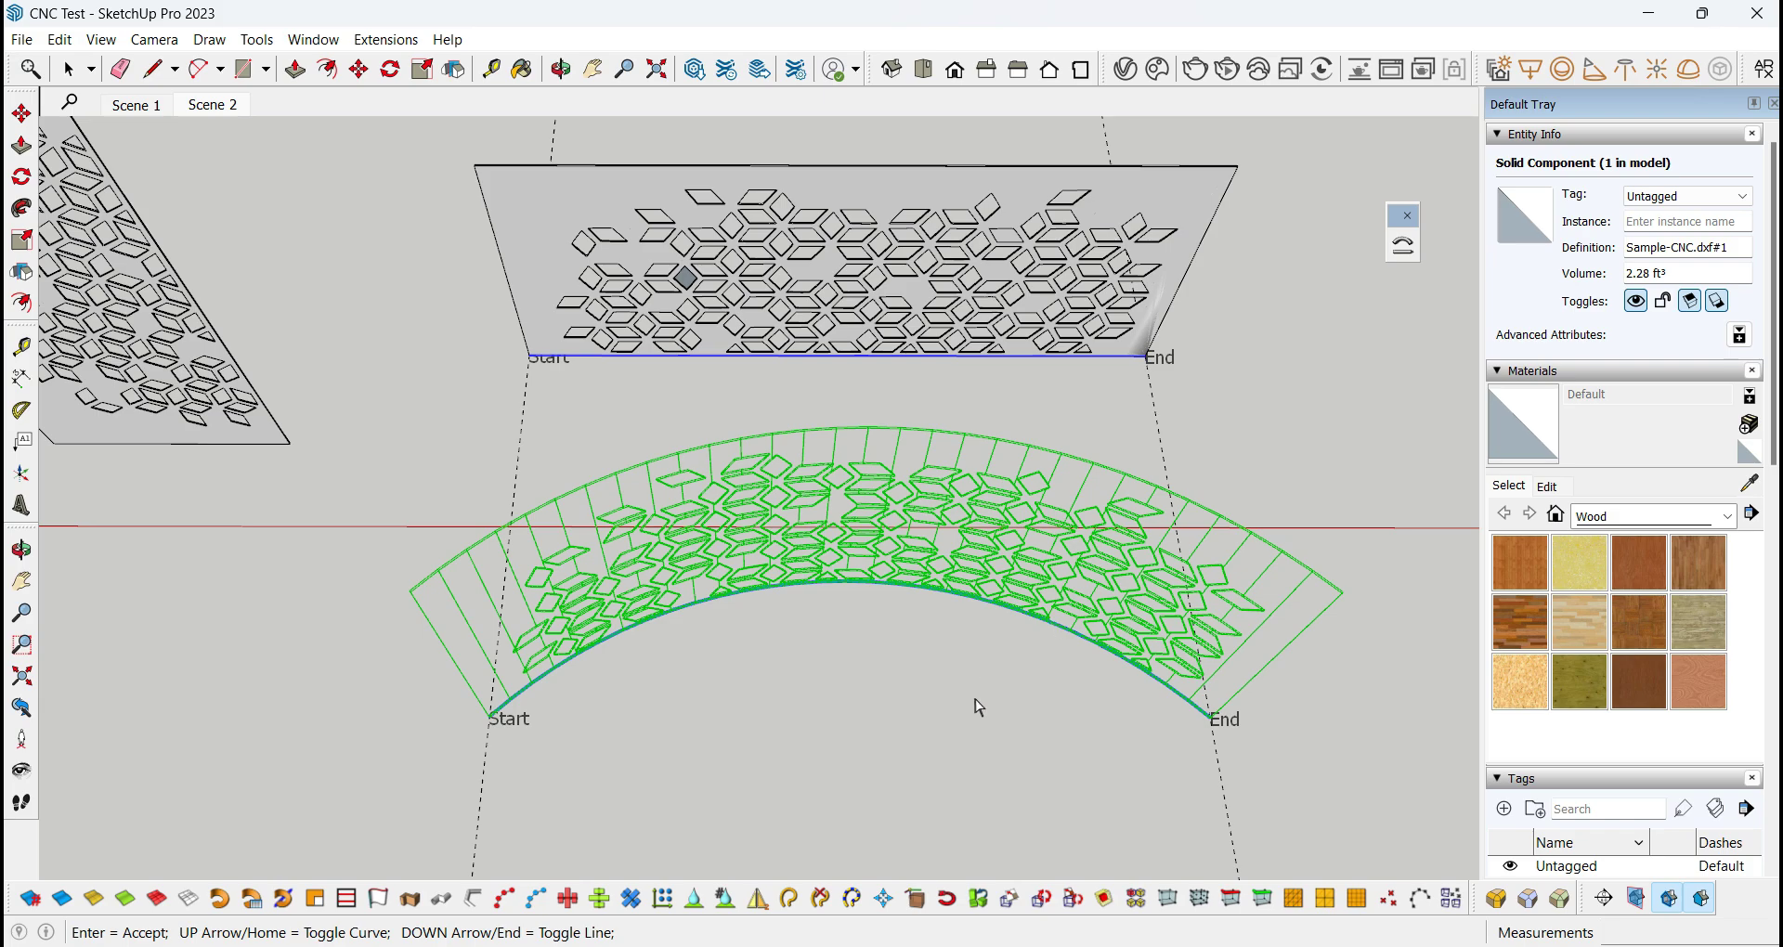
pyautogui.press('Return')
pyautogui.moveTo(982, 700)
pyautogui.mouseDown(button='middle')
pyautogui.moveTo(1169, 692)
pyautogui.moveTo(898, 552)
pyautogui.moveTo(1187, 844)
pyautogui.moveTo(1102, 569)
pyautogui.moveTo(1202, 555)
pyautogui.moveTo(1198, 678)
pyautogui.mouseUp(button='middle')
pyautogui.press('space')
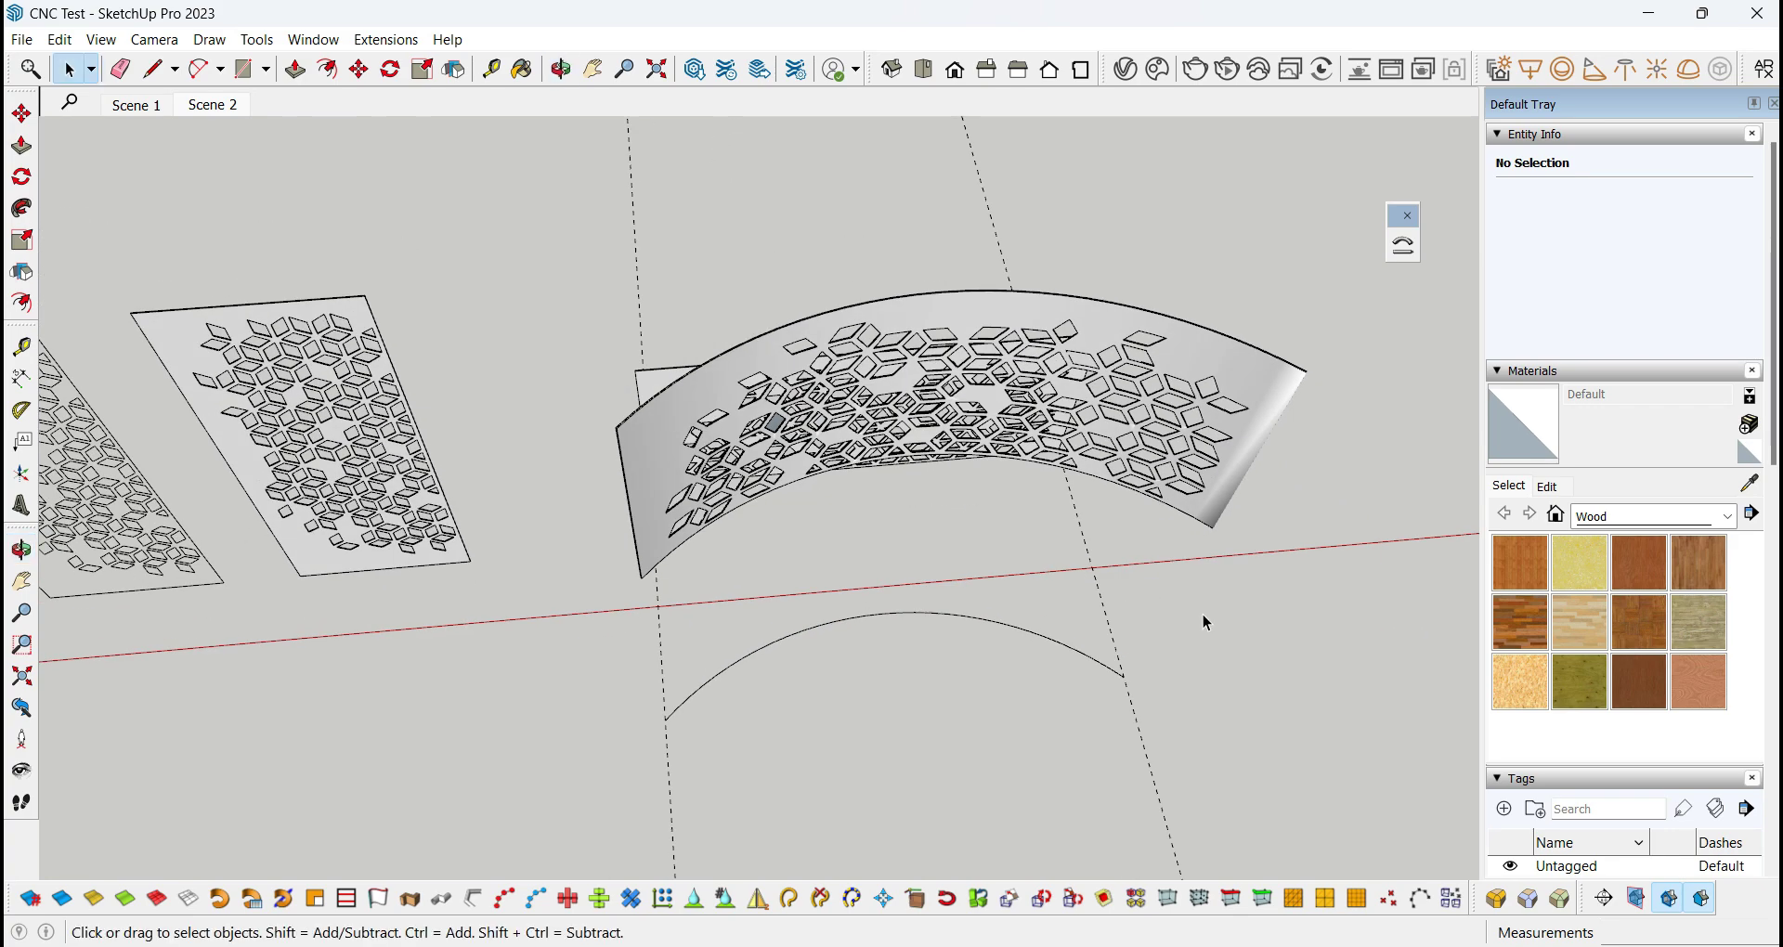
# Move the bent panel by its lower end corner onto the matching endpoint of the arc.
pyautogui.moveTo(784, 624); pyautogui.dragTo(788, 669, button='middle')
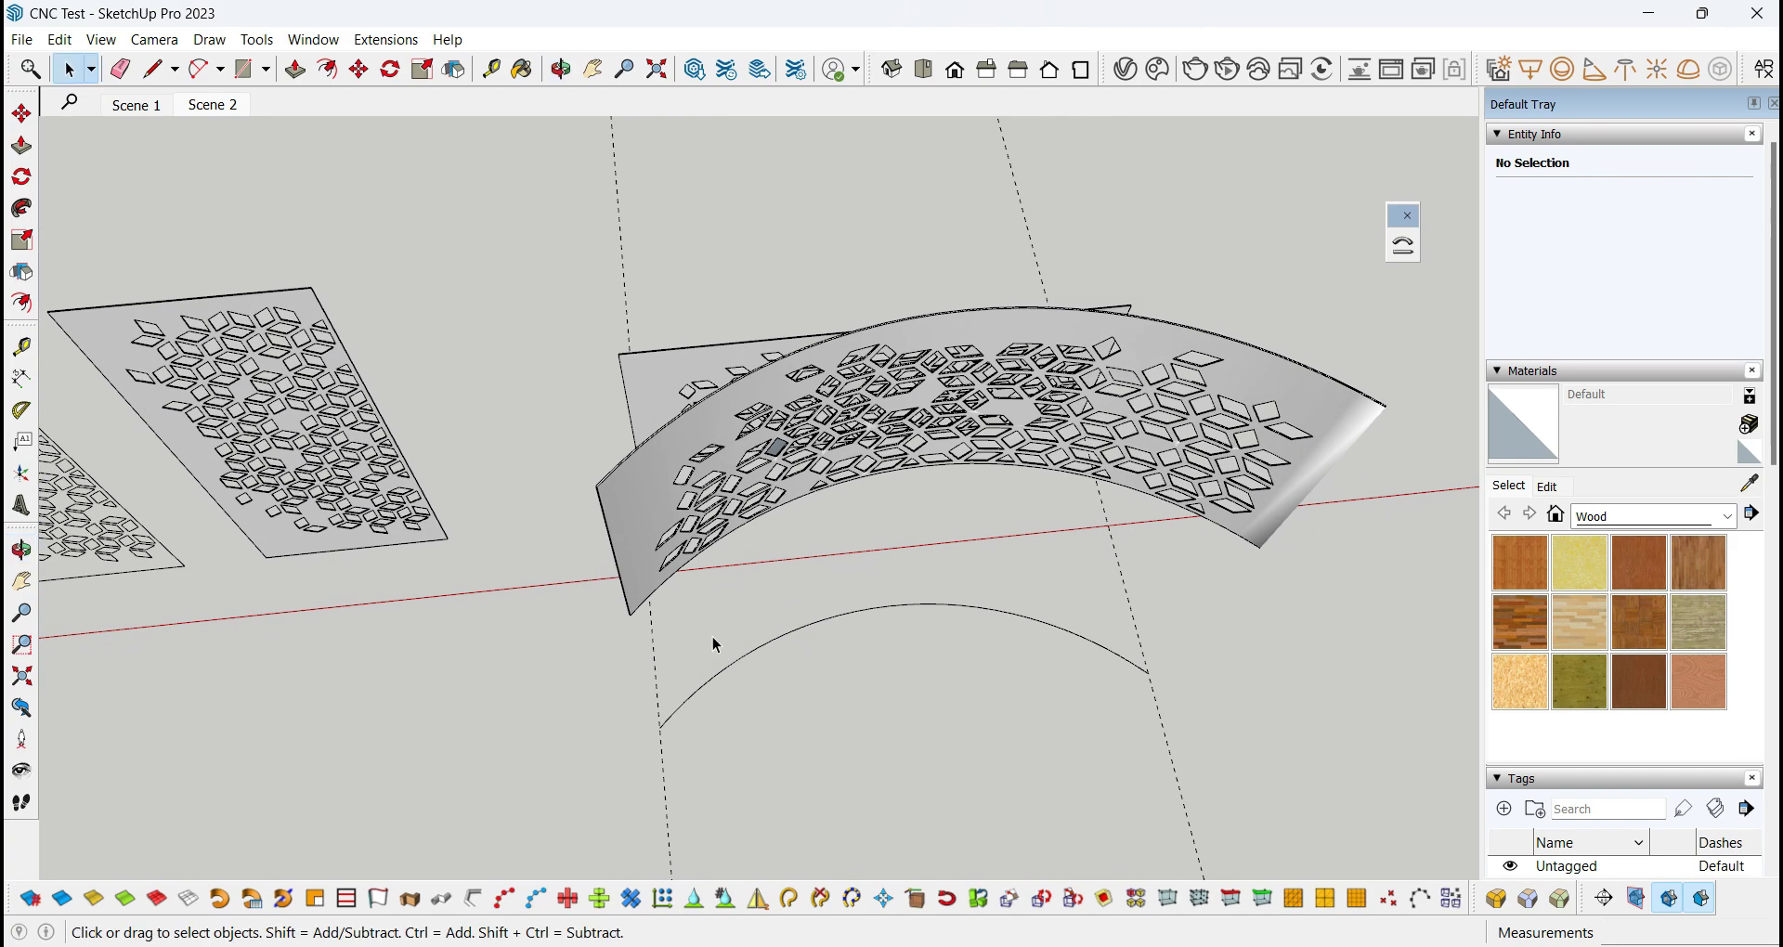
pyautogui.scroll(3, 698, 633)
pyautogui.scroll(-2, 698, 635)
pyautogui.scroll(3, 631, 604)
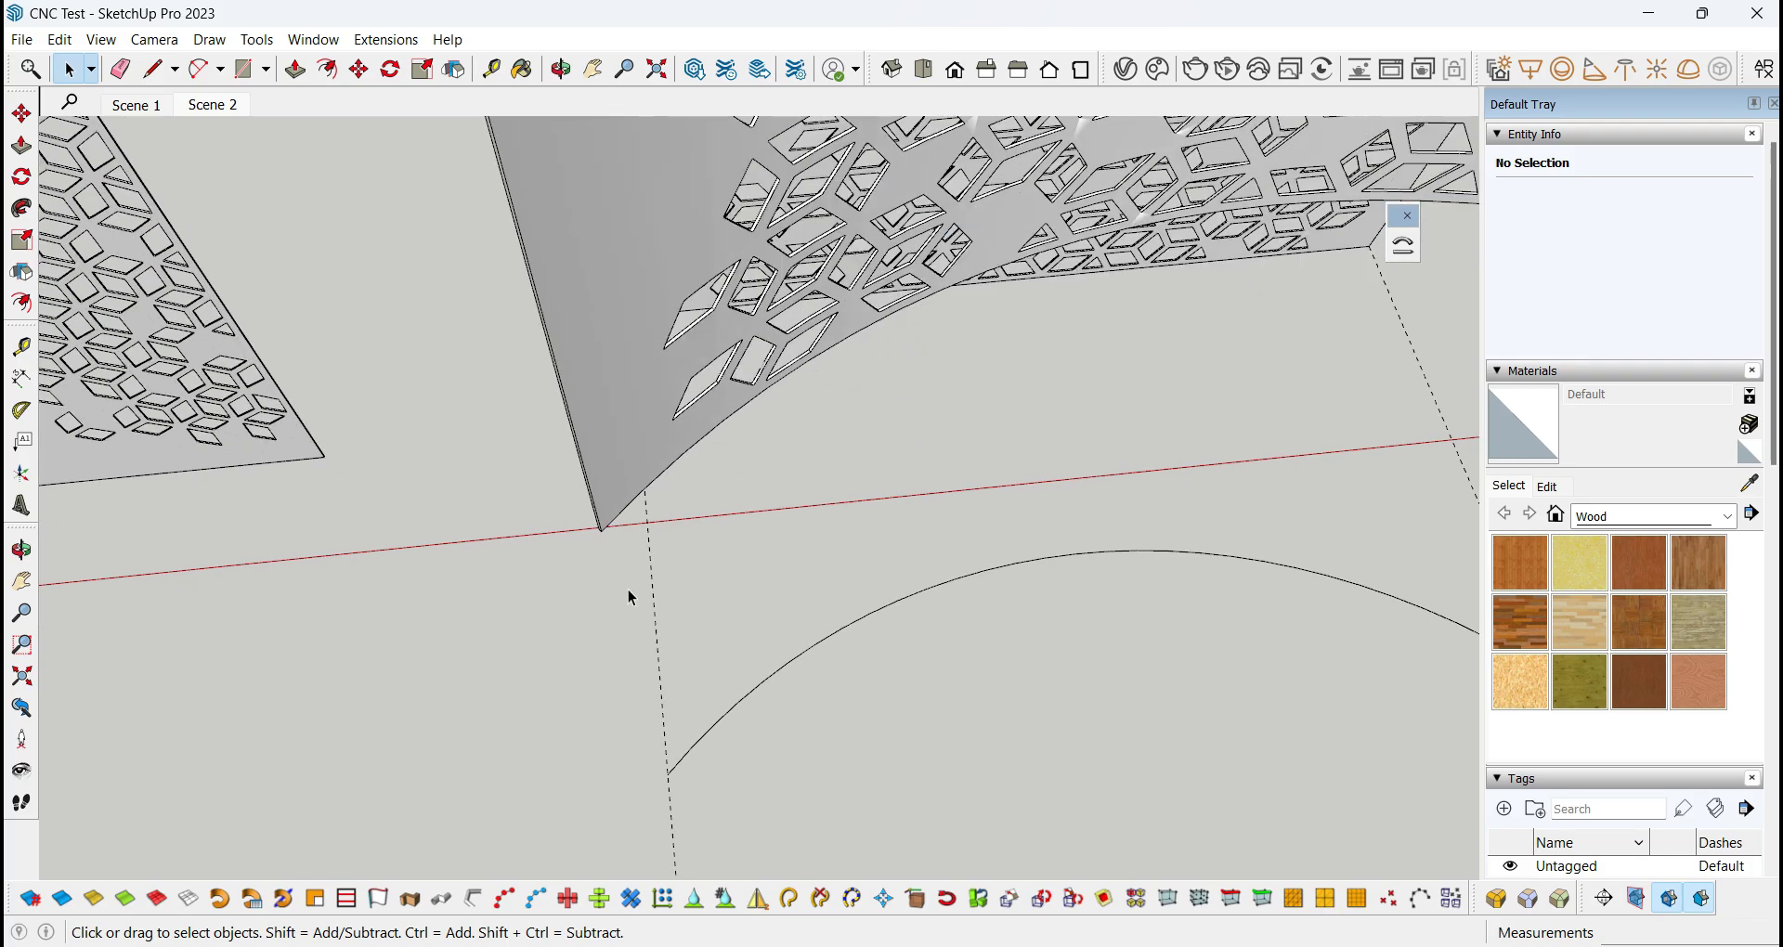
pyautogui.press('m')
pyautogui.click(602, 530)
pyautogui.scroll(3, 656, 793)
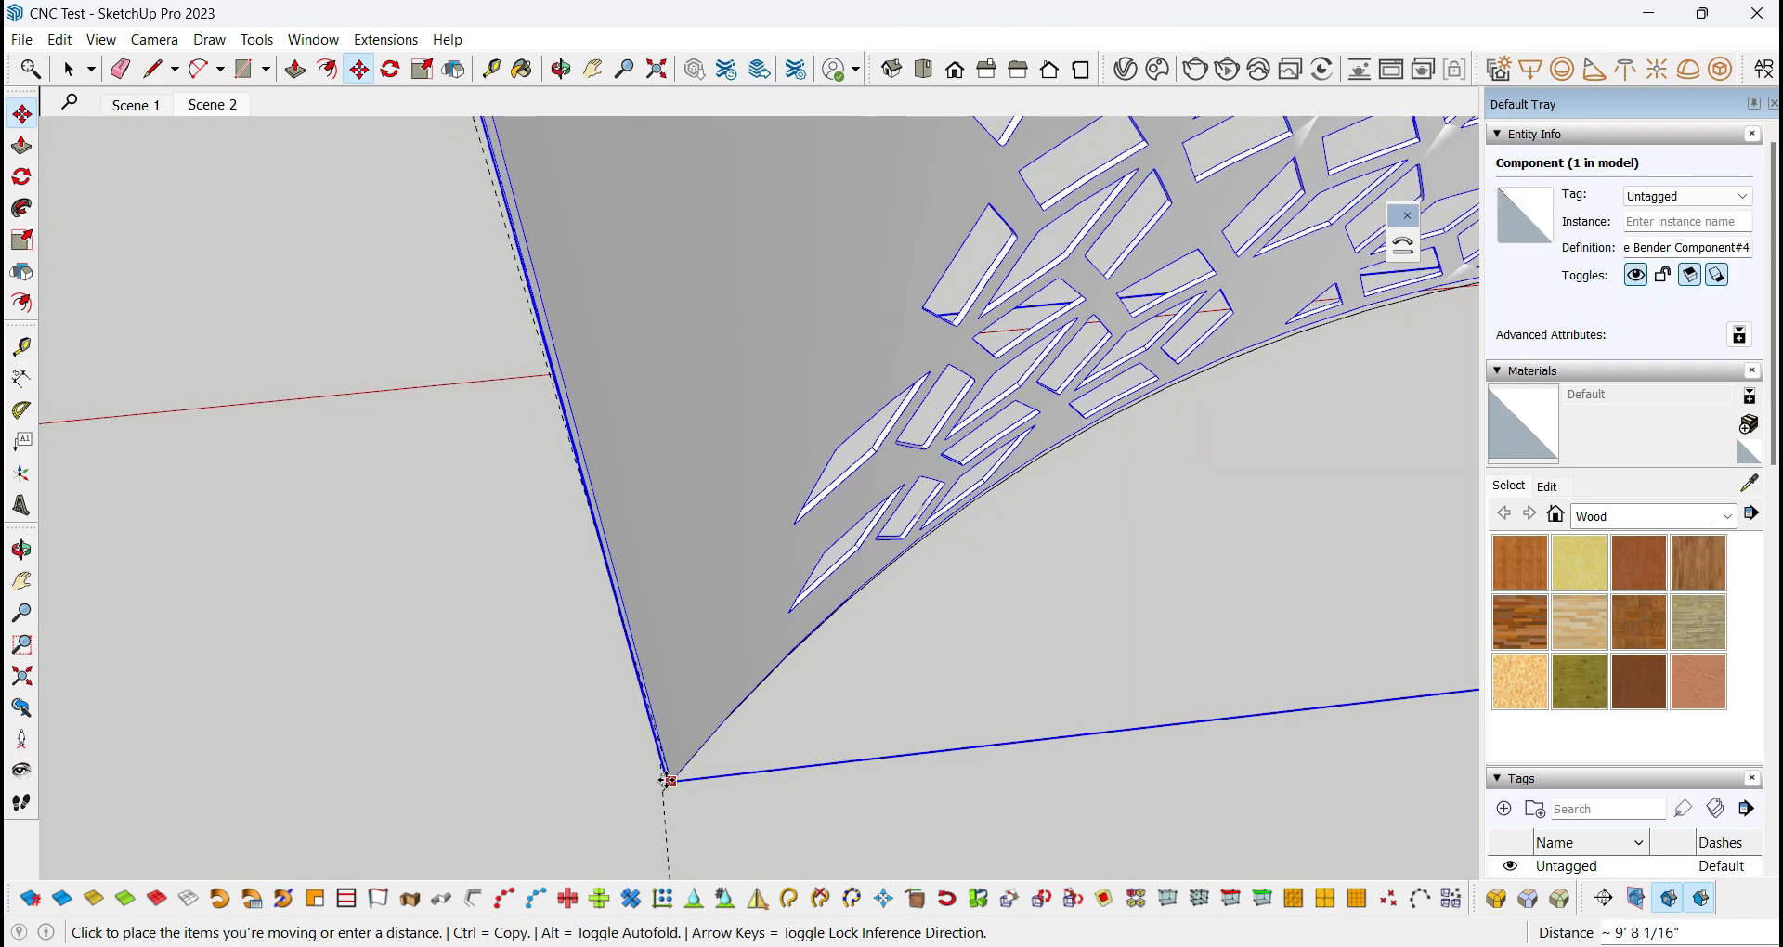
pyautogui.click(666, 788)
# Examine how the bent panel sits on the arc, and view its curvature and perforations from the front and side.
pyautogui.scroll(-4, 666, 787)
pyautogui.moveTo(796, 757); pyautogui.dragTo(1032, 735, button='middle')
pyautogui.press('m')
pyautogui.scroll(3, 1156, 697)
pyautogui.scroll(-3, 1056, 349)
pyautogui.press('space')
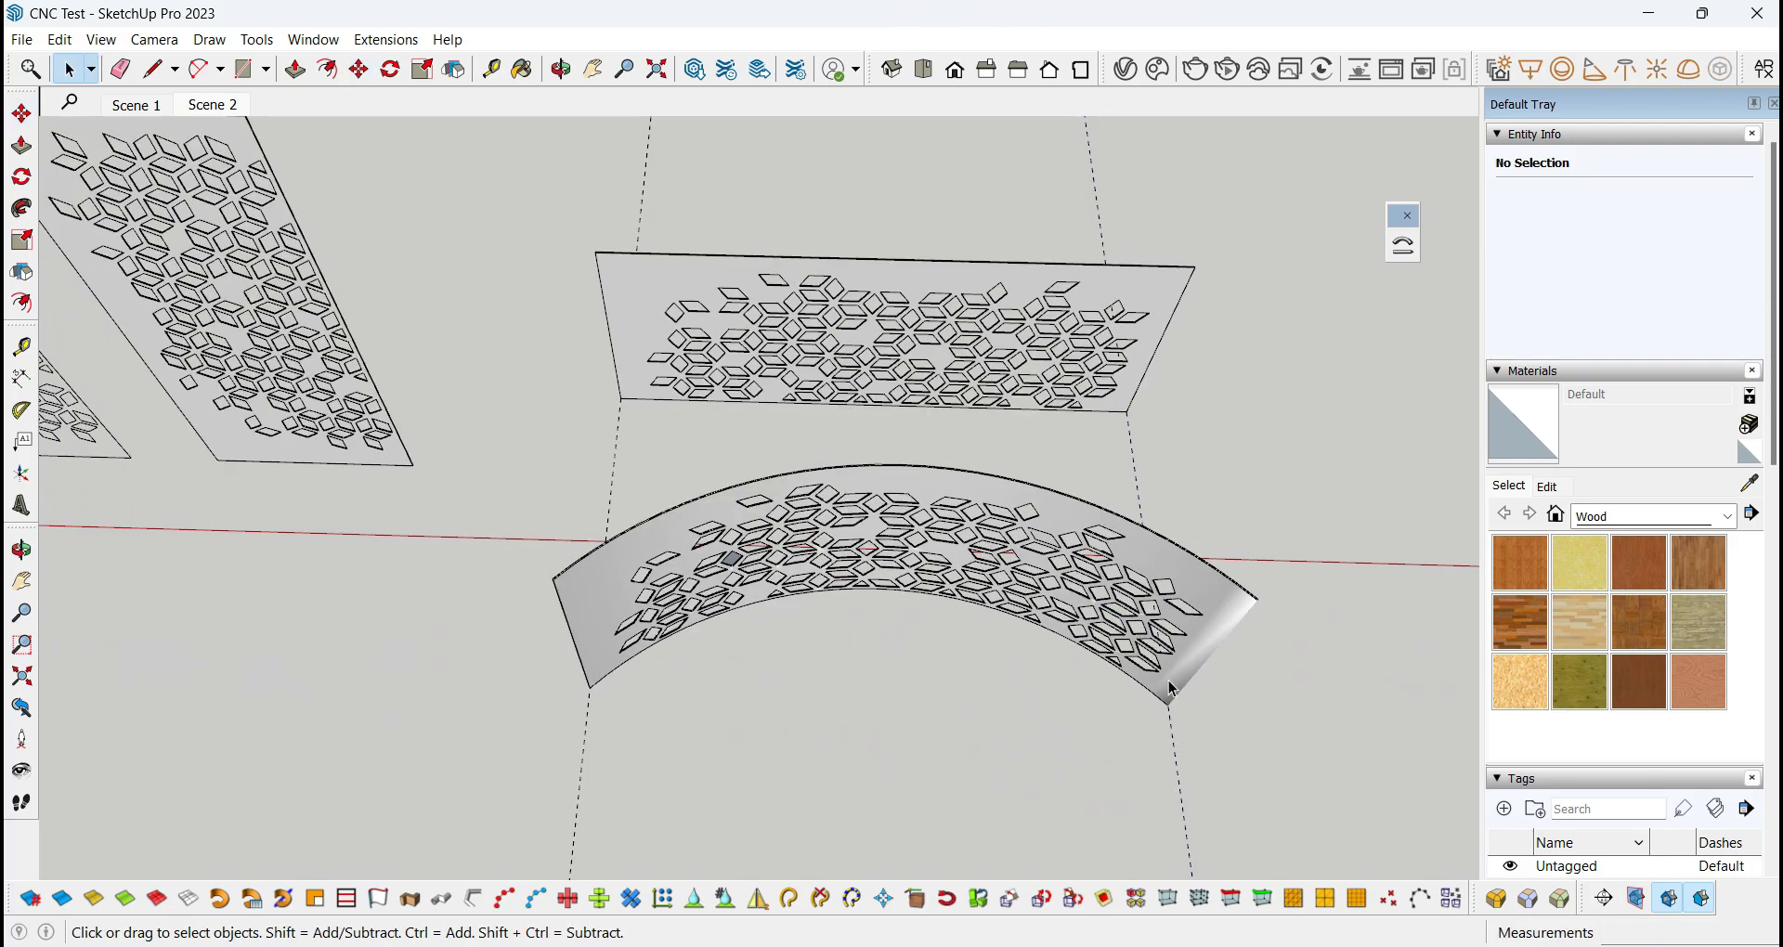
pyautogui.scroll(3, 1170, 687)
pyautogui.moveTo(1168, 682); pyautogui.dragTo(1474, 393, button='middle')
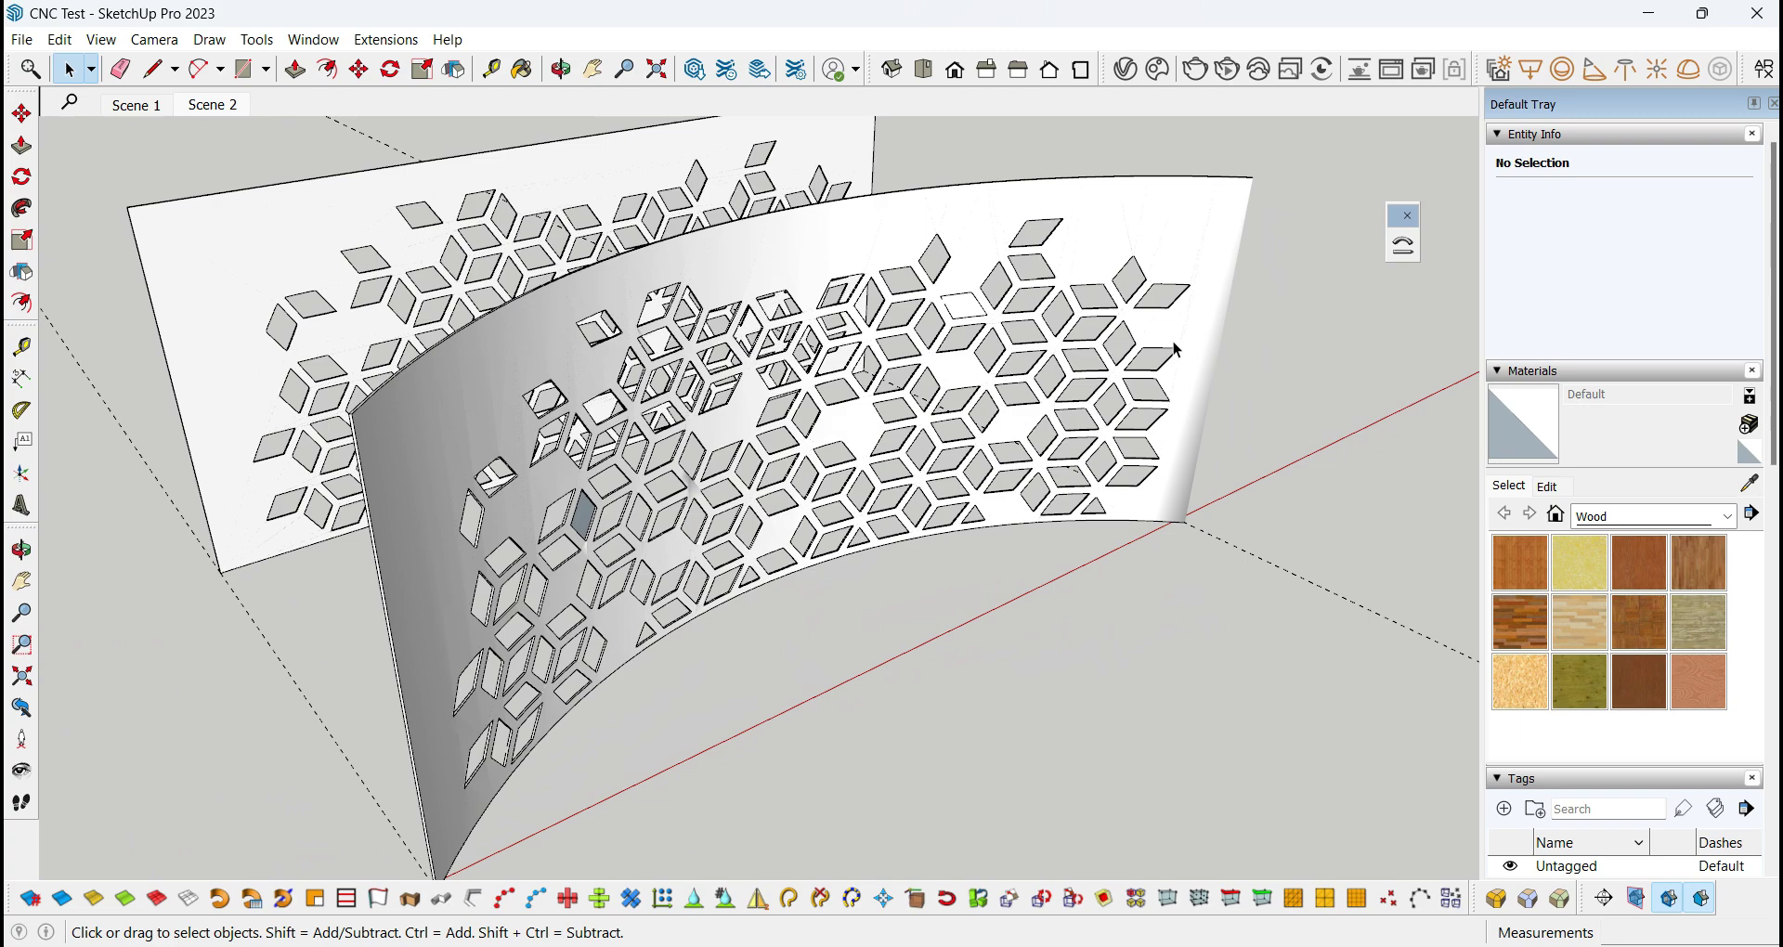
# Inside the bent panel, complete the filled diamond's broken edge with a short line and remove the face covering that opening.
pyautogui.scroll(8, 965, 324)
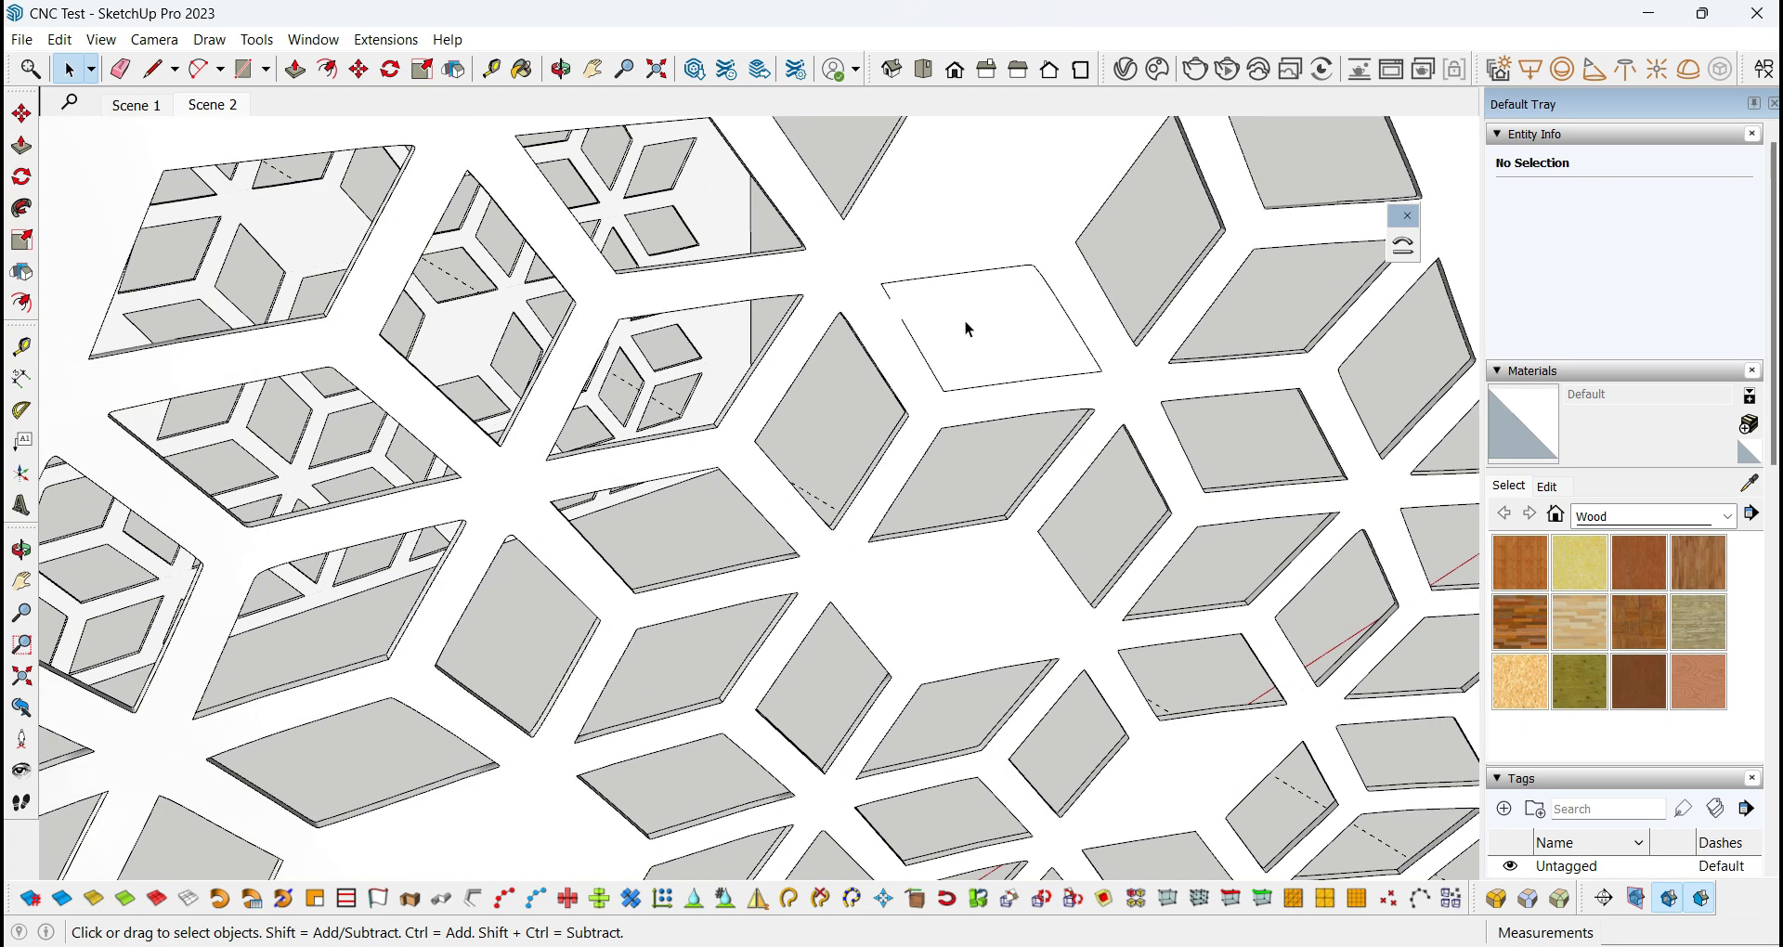
pyautogui.click(966, 322)
pyautogui.doubleClick(966, 322)
pyautogui.click(1022, 330)
pyautogui.scroll(2, 1022, 329)
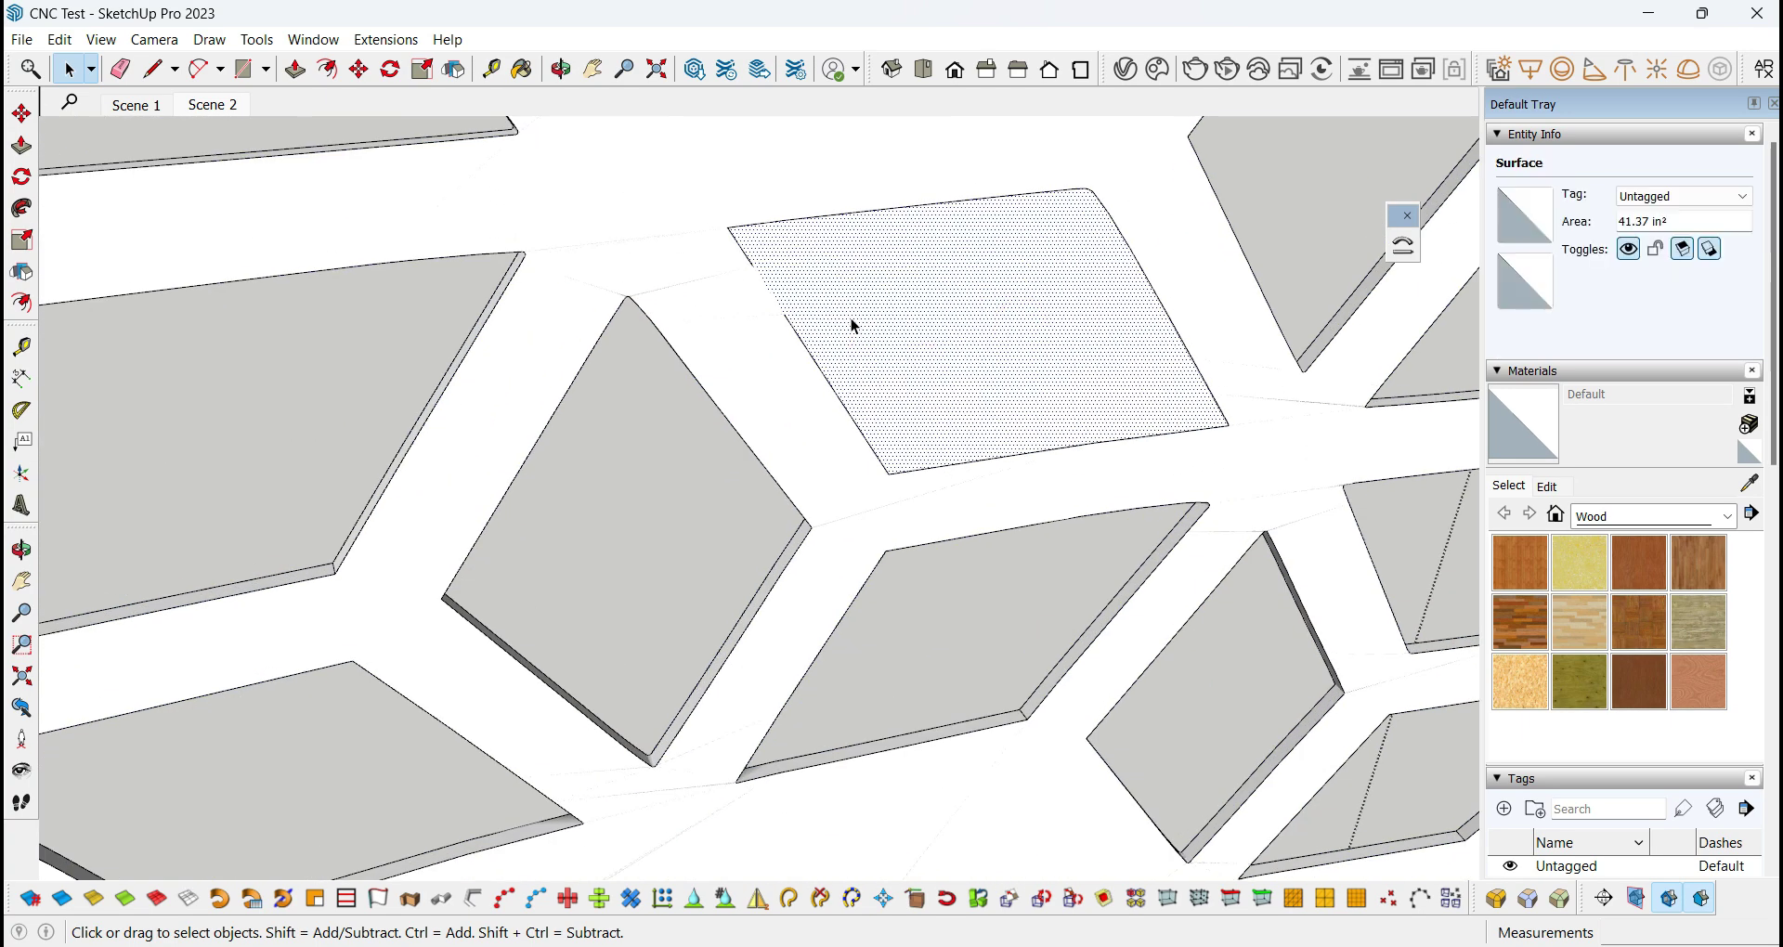
pyautogui.press('l')
pyautogui.click(745, 263)
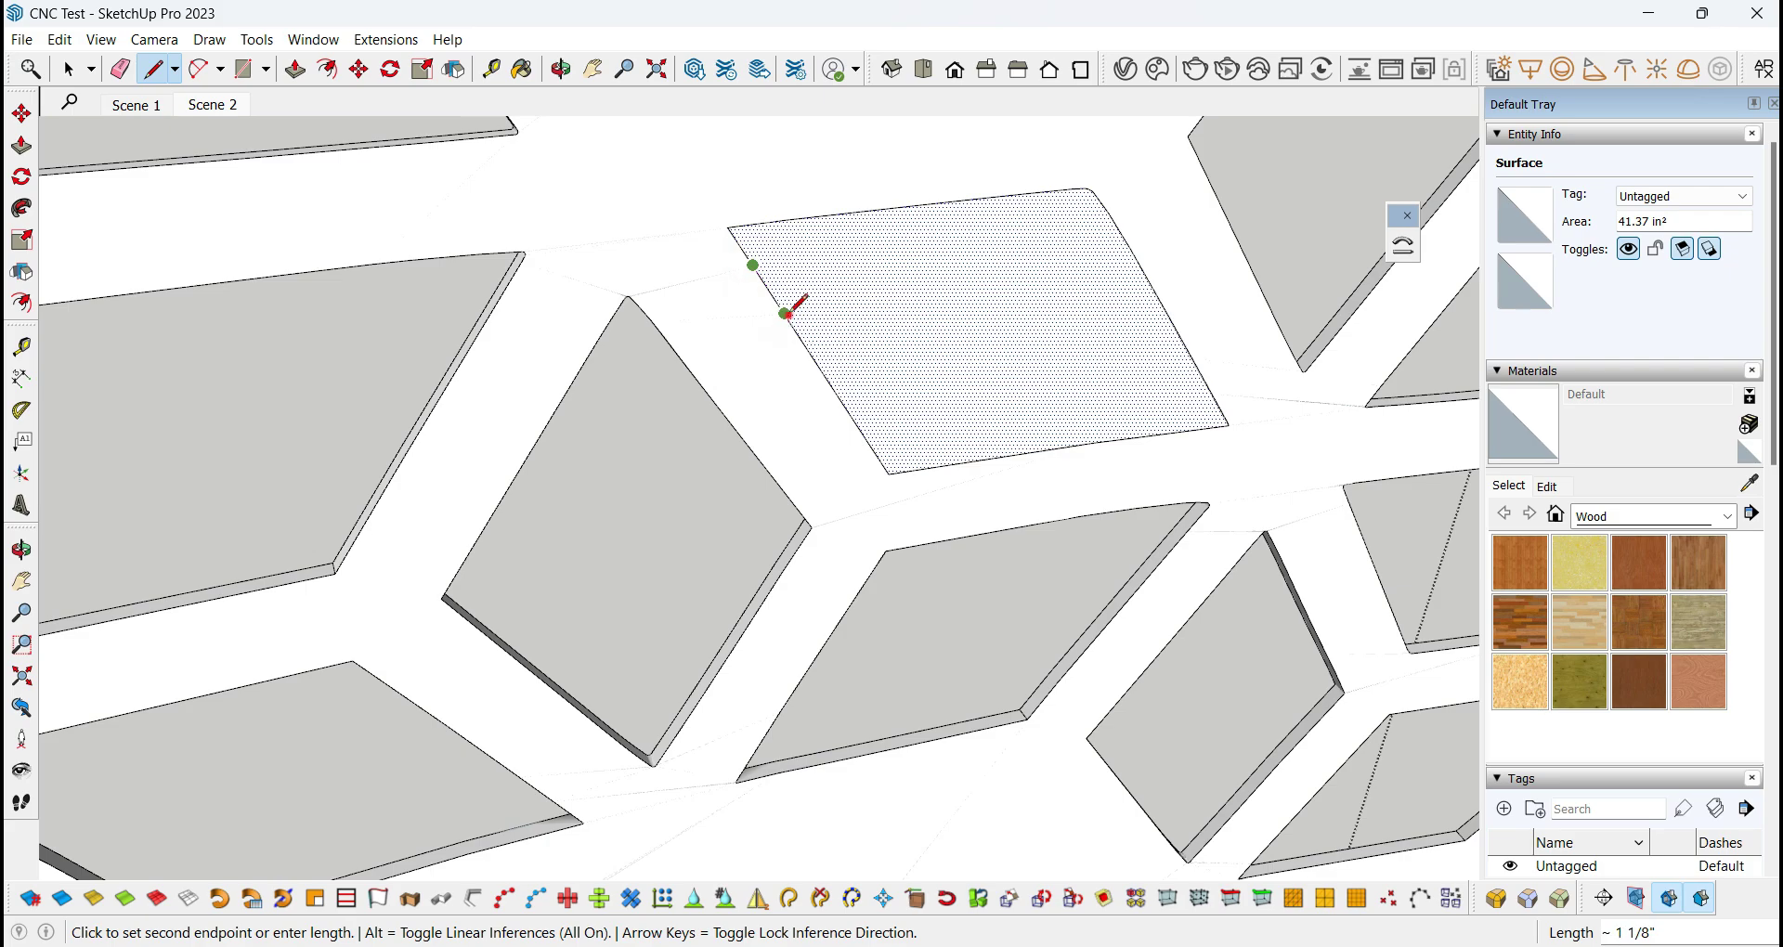
pyautogui.press('Escape')
pyautogui.press('space')
# Complete the broken edge of the remaining filled diamond with a line between its loose endpoints, and delete the covering face.
pyautogui.scroll(-5, 979, 322)
pyautogui.moveTo(978, 326); pyautogui.dragTo(1047, 370, button='middle')
pyautogui.scroll(-3, 1048, 369)
pyautogui.scroll(5, 465, 548)
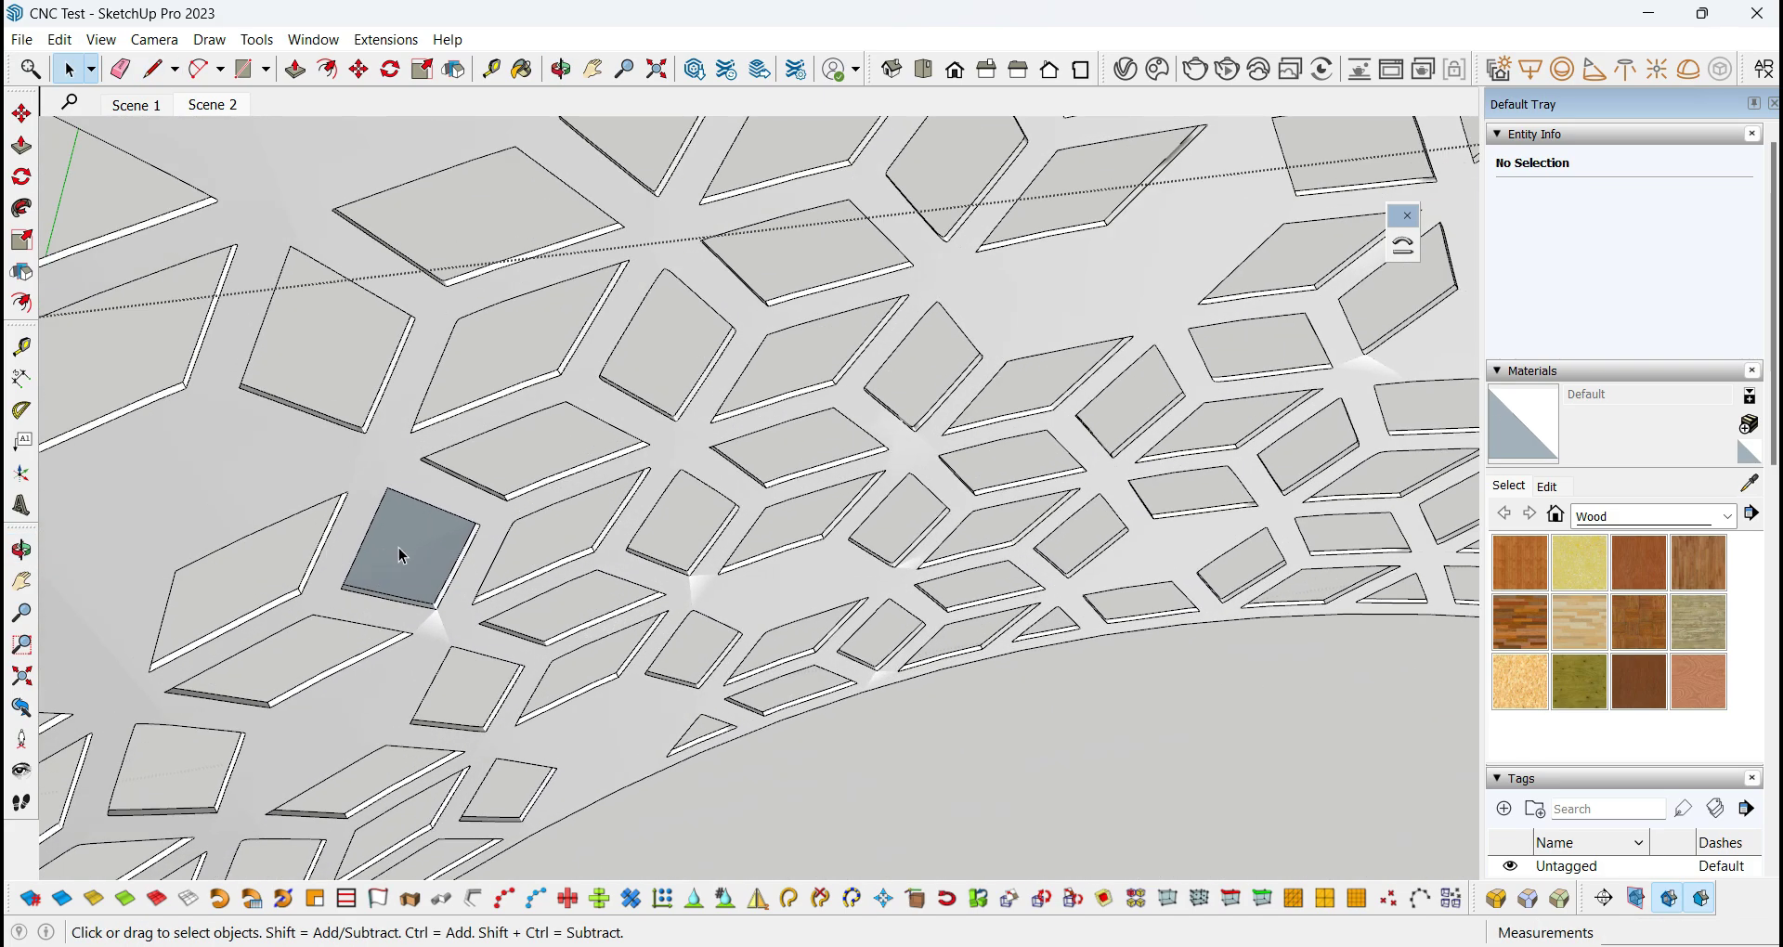
pyautogui.moveTo(400, 553); pyautogui.dragTo(1325, 502, button='middle')
pyautogui.scroll(6, 807, 692)
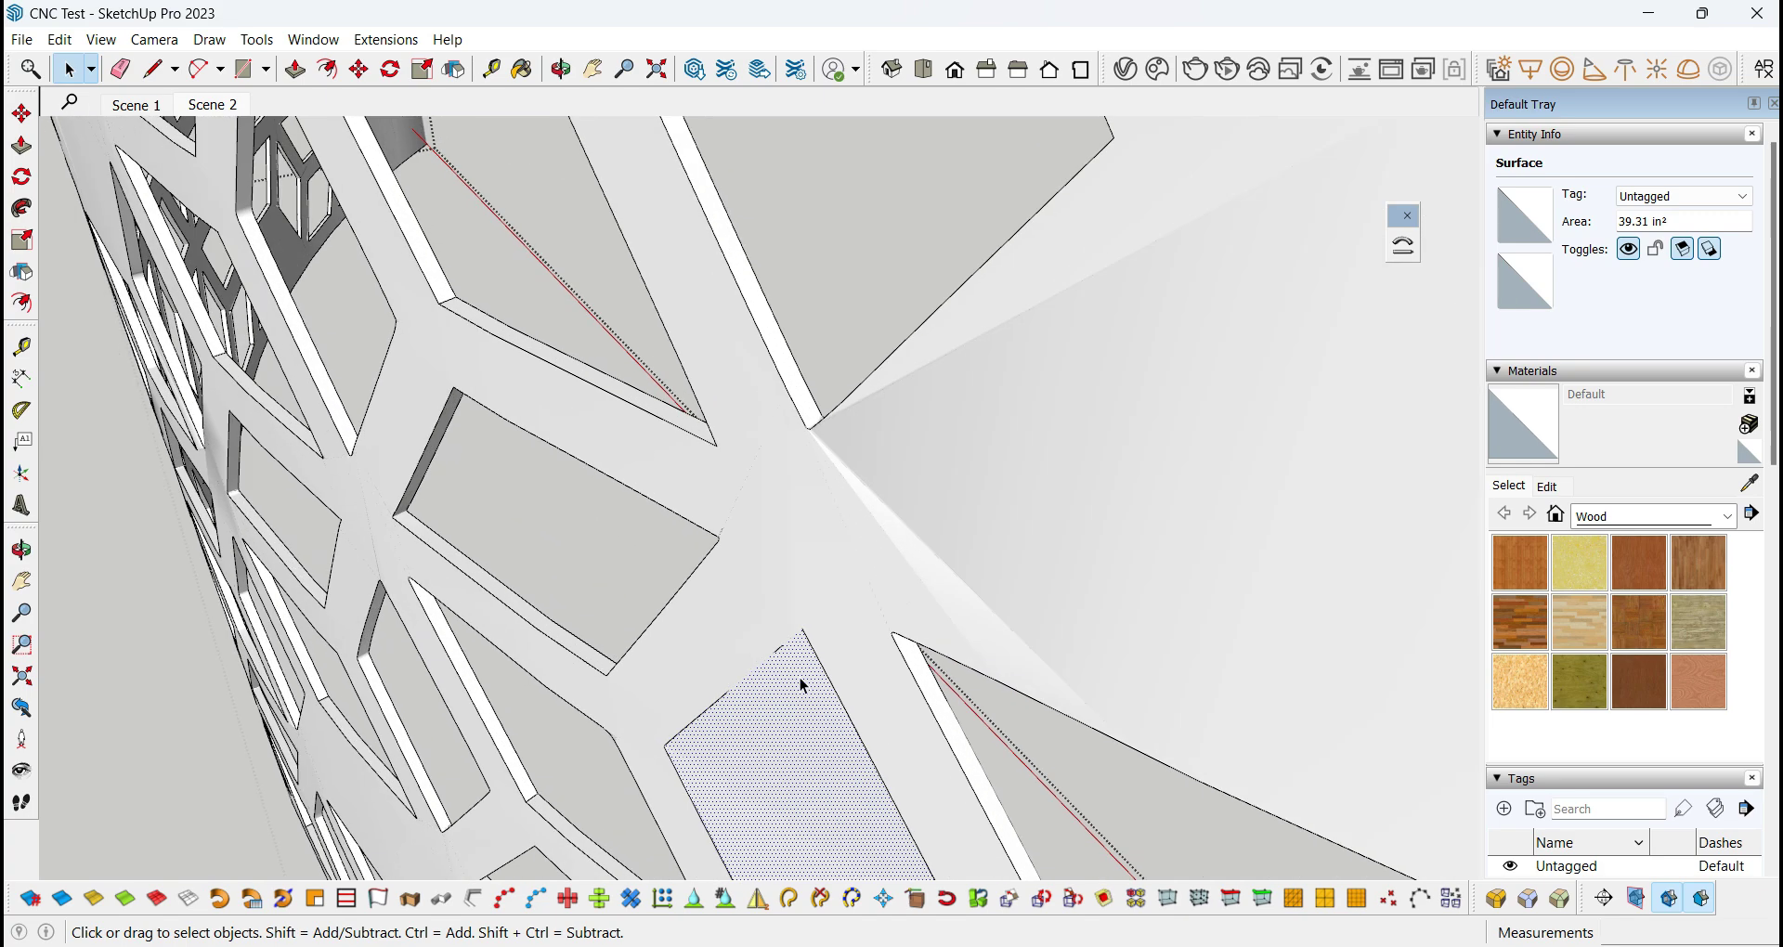
pyautogui.press('l')
pyautogui.click(730, 685)
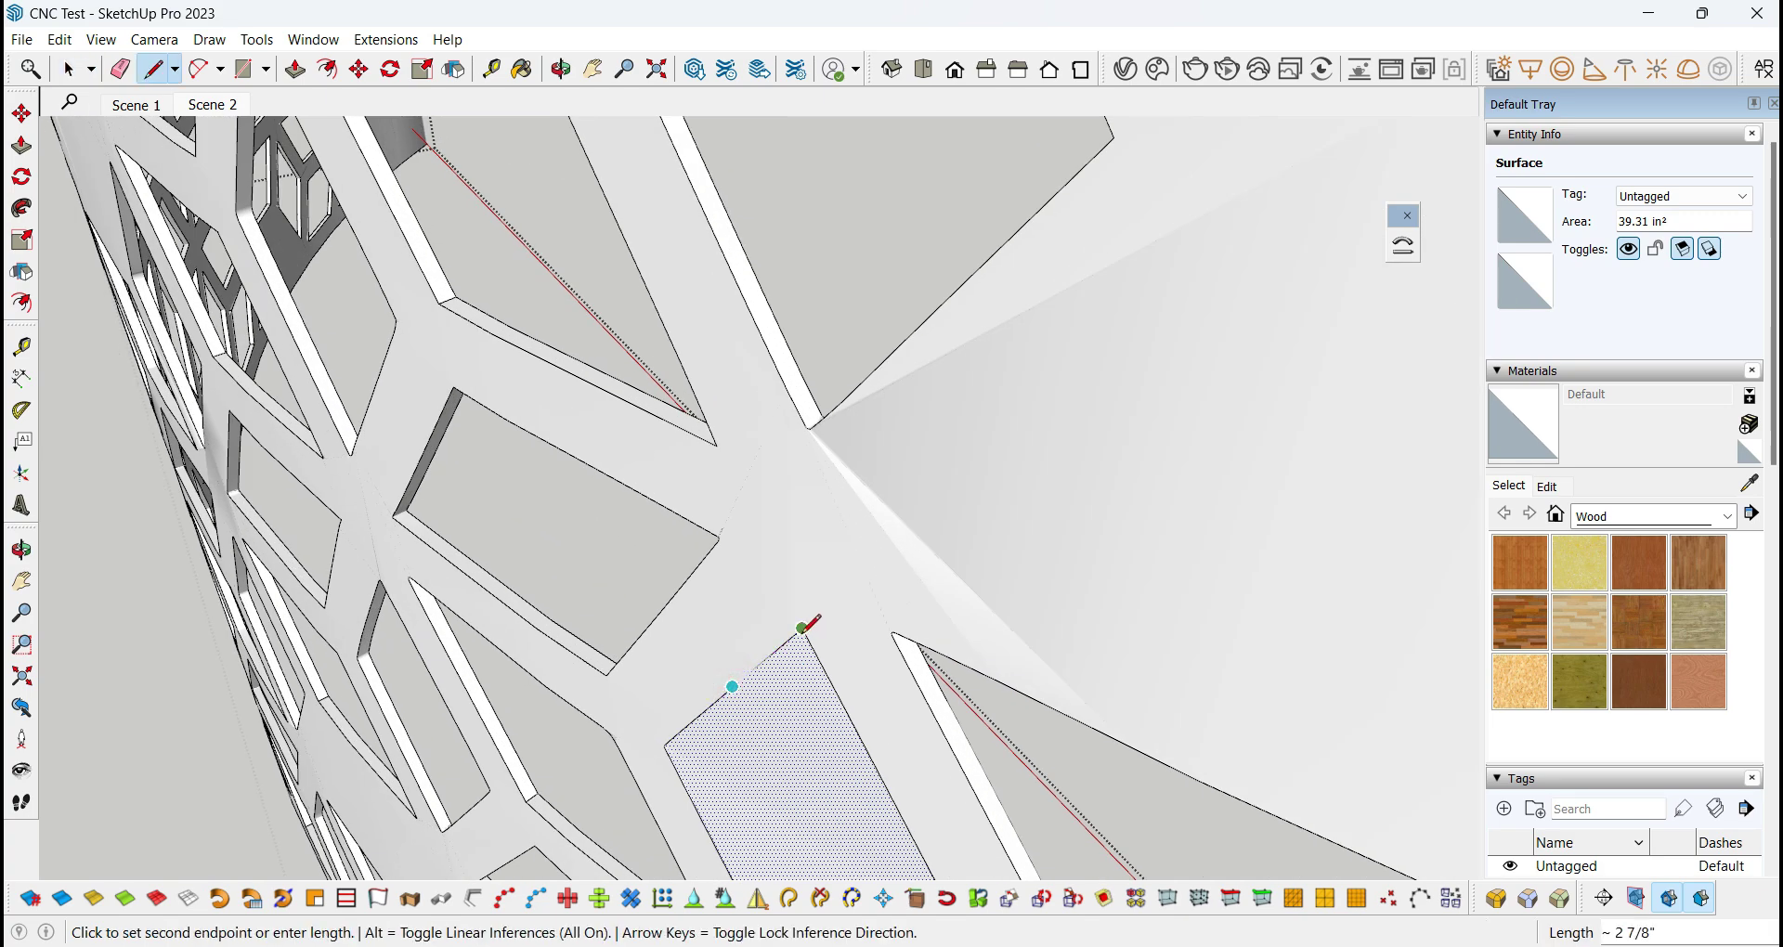
pyautogui.click(804, 629)
pyautogui.scroll(-3, 804, 613)
pyautogui.press('space')
pyautogui.press('Delete')
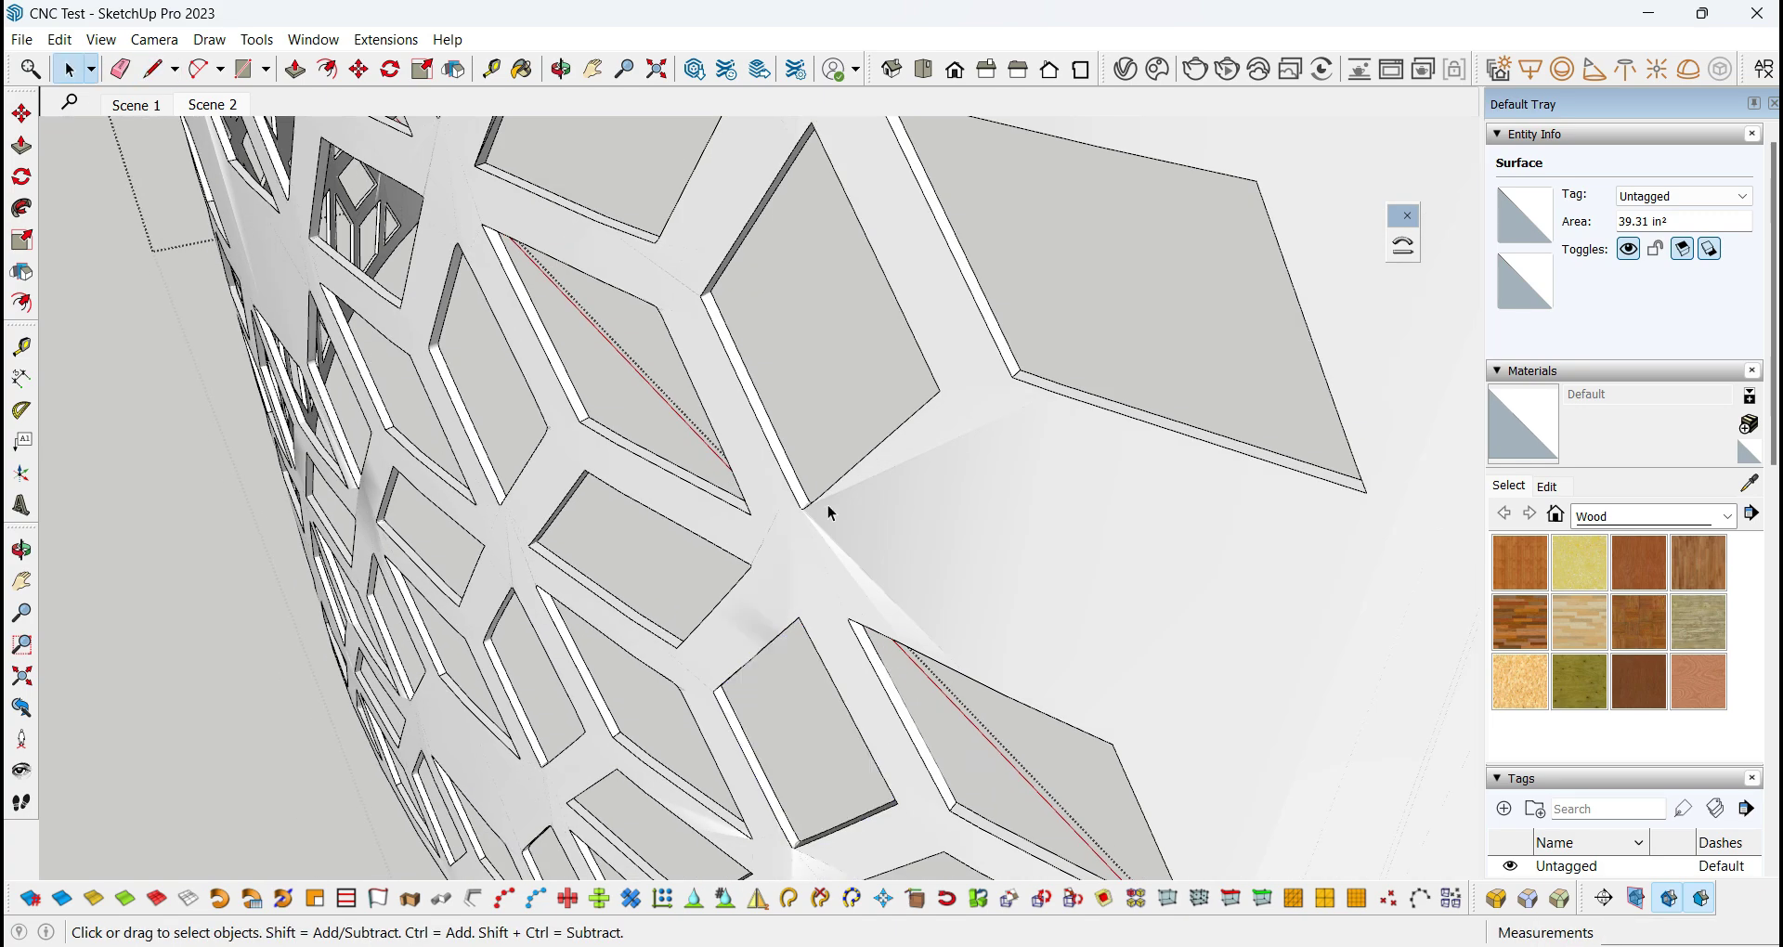
# Close the small gaps left in the cleared diamond opening's edges with short lines.
pyautogui.moveTo(827, 505); pyautogui.dragTo(1185, 574, button='middle')
pyautogui.scroll(6, 539, 719)
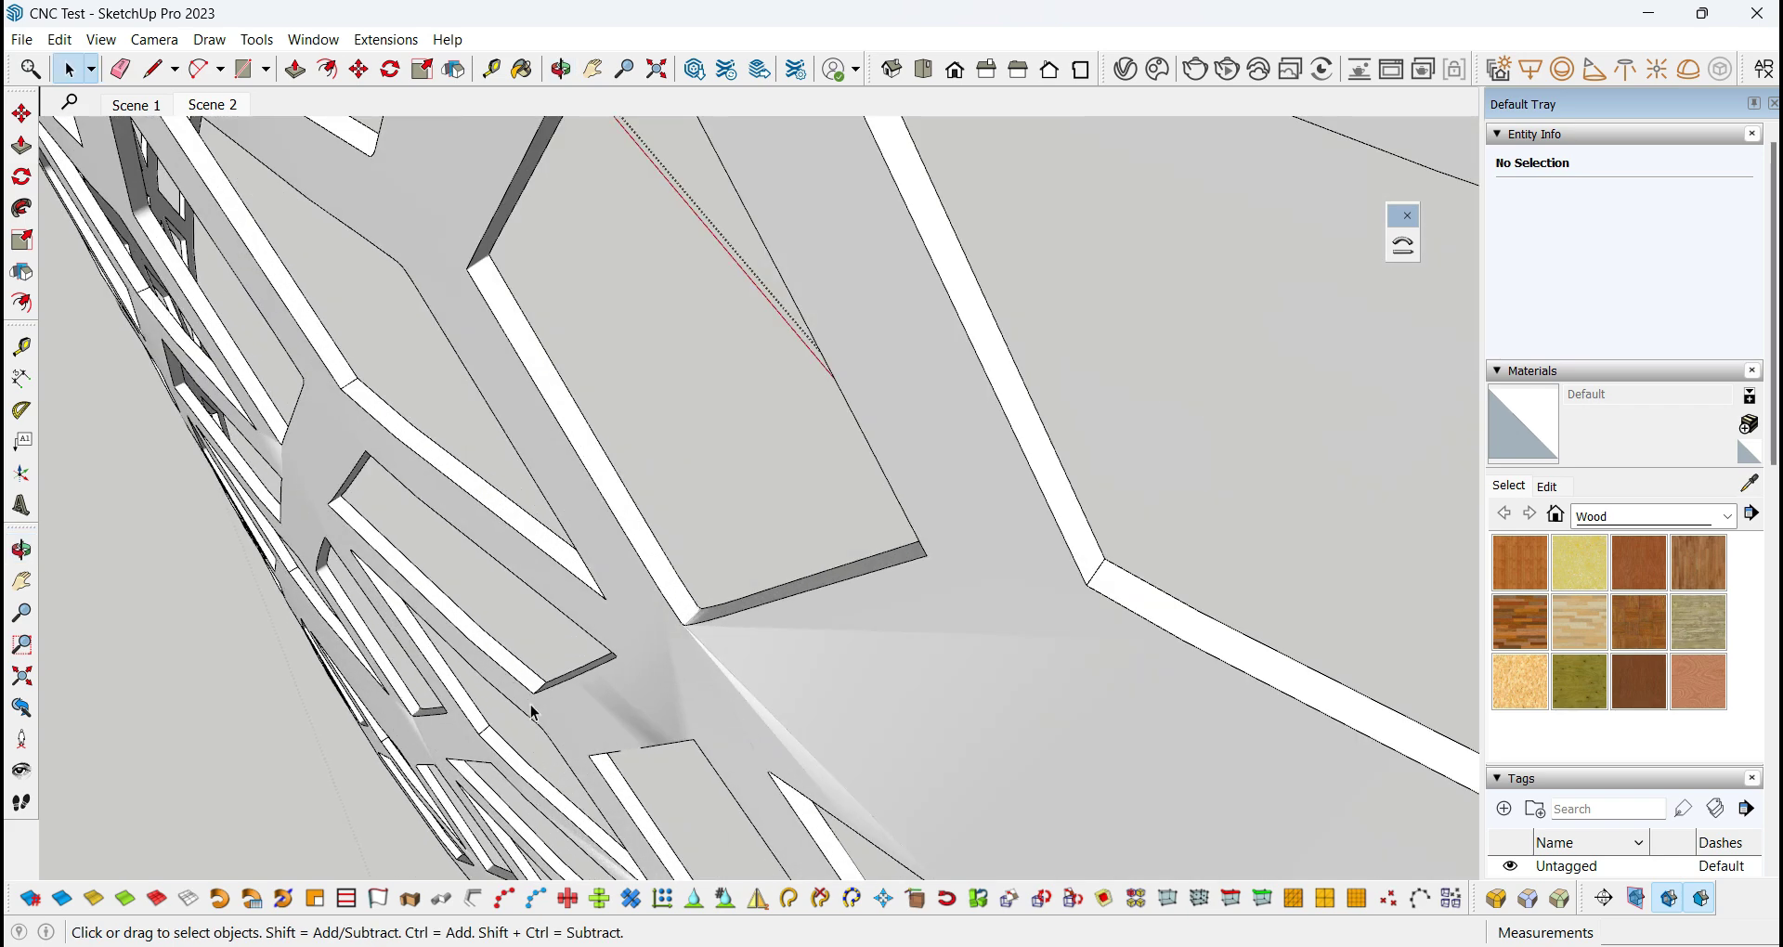
pyautogui.scroll(3, 691, 772)
pyautogui.scroll(-2, 691, 772)
pyautogui.scroll(-4, 726, 741)
pyautogui.press('l')
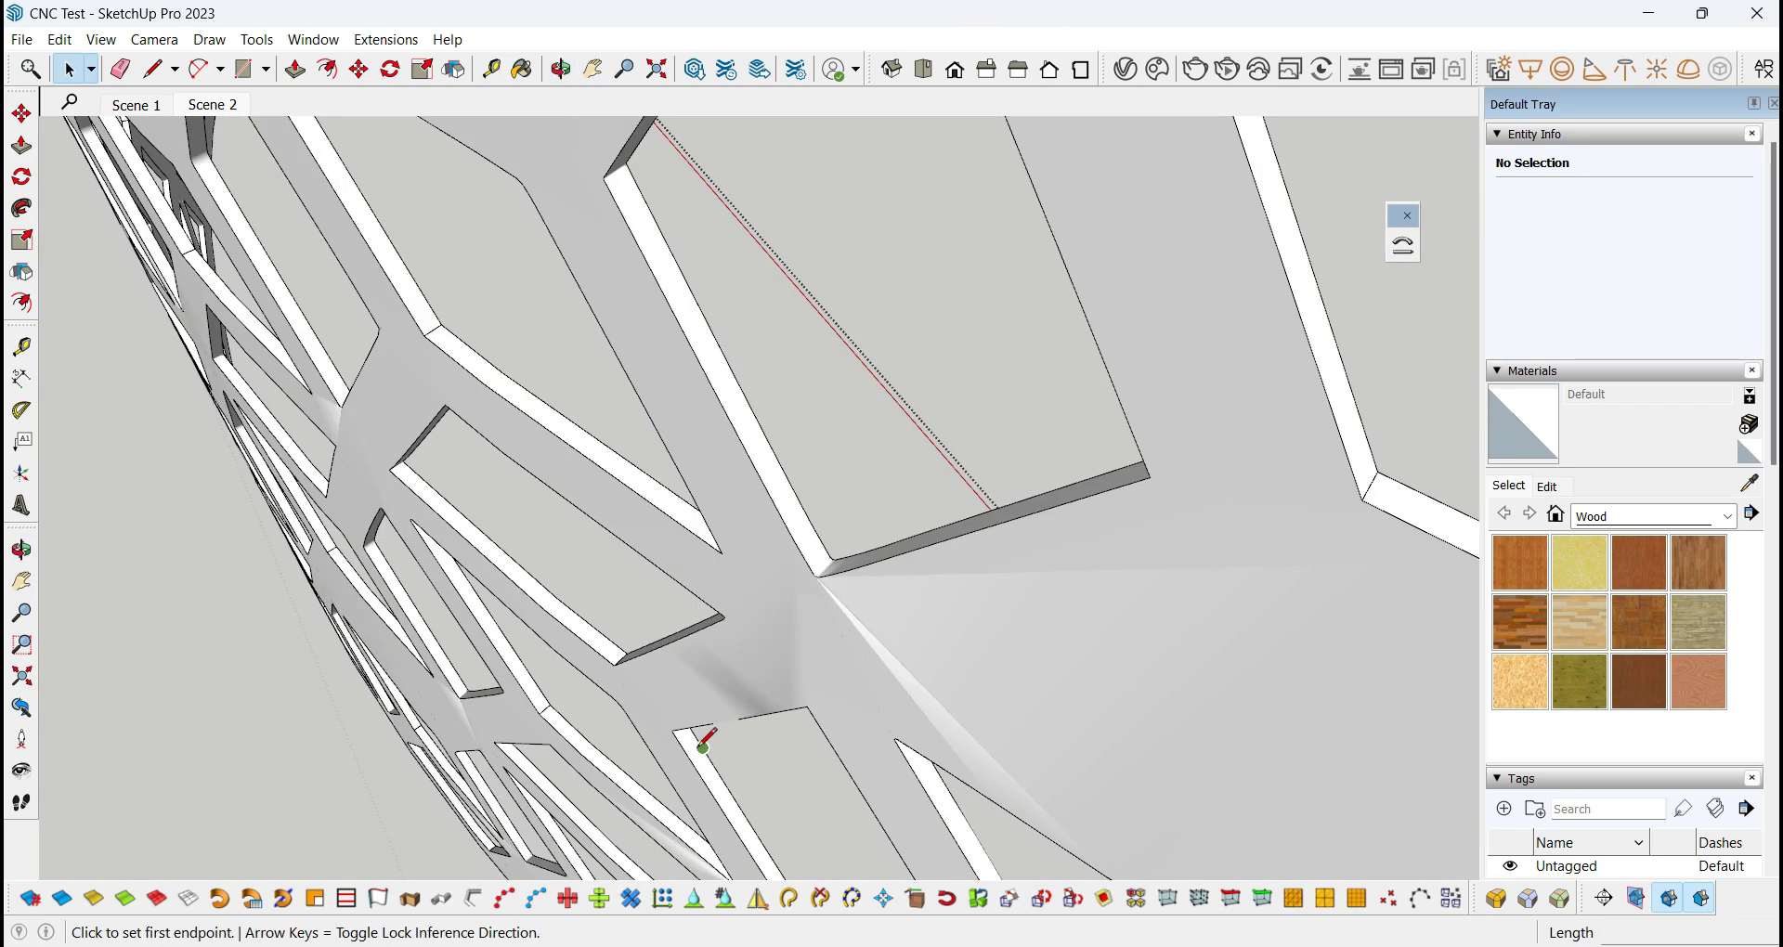
pyautogui.click(715, 723)
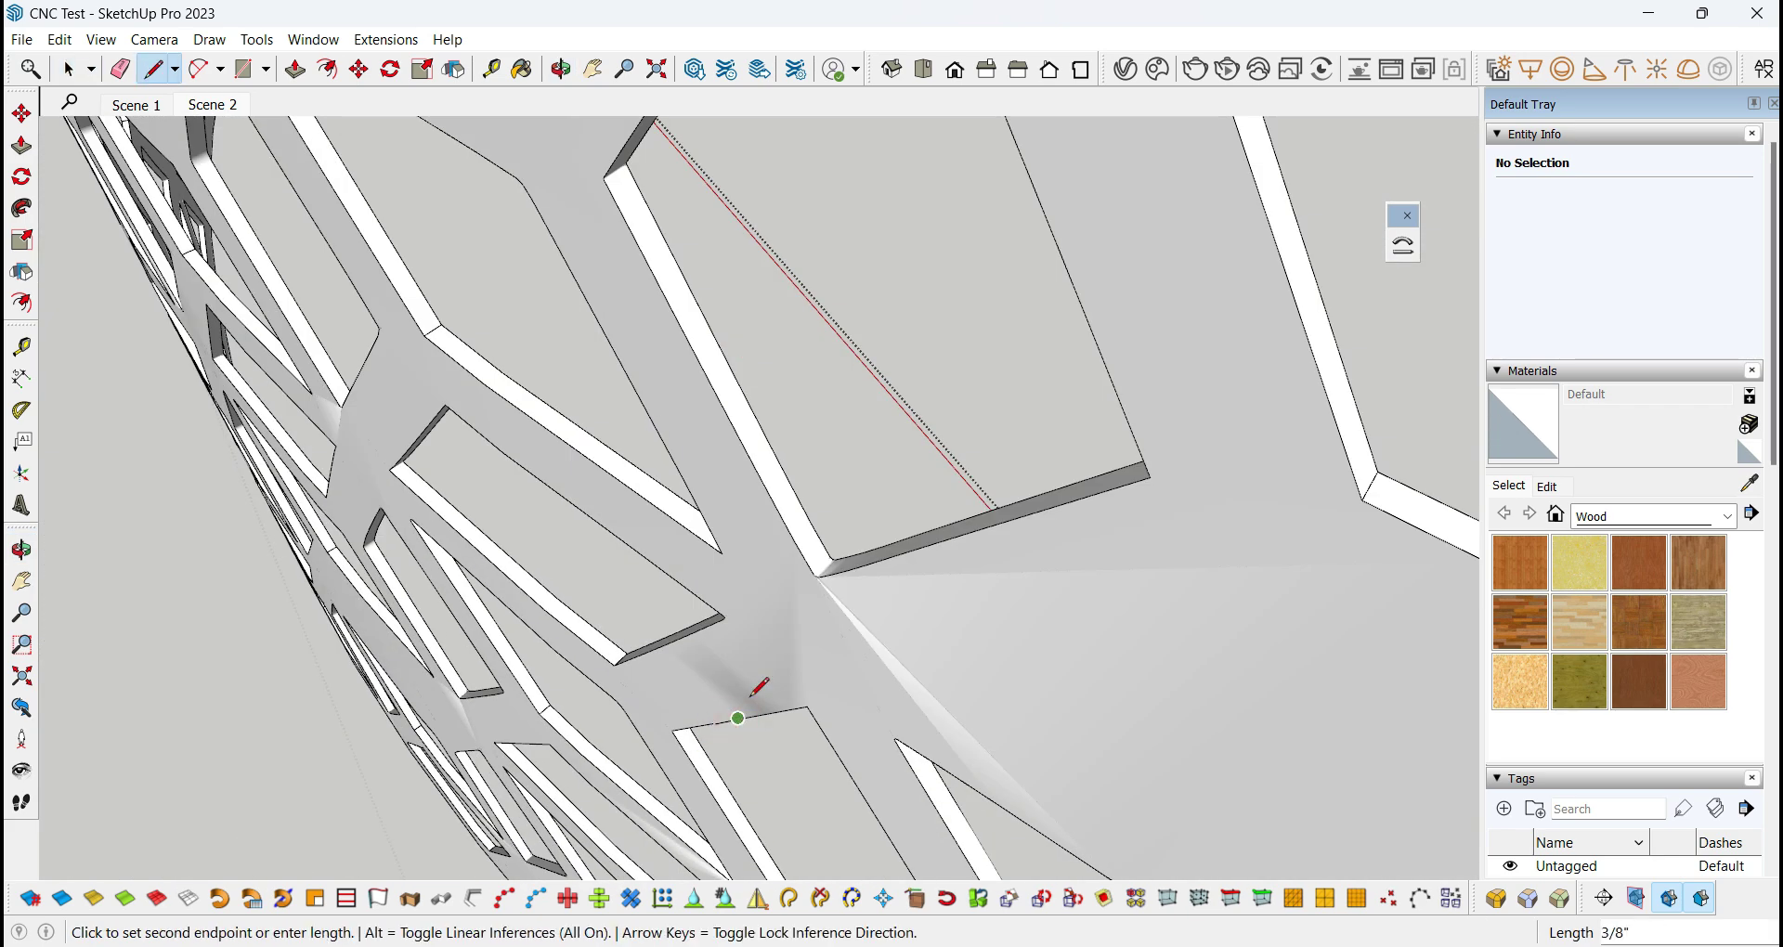
pyautogui.scroll(3, 705, 751)
pyautogui.press('Escape')
pyautogui.moveTo(700, 748)
pyautogui.mouseDown(button='middle')
pyautogui.moveTo(769, 675)
pyautogui.moveTo(756, 667)
pyautogui.mouseUp(button='middle')
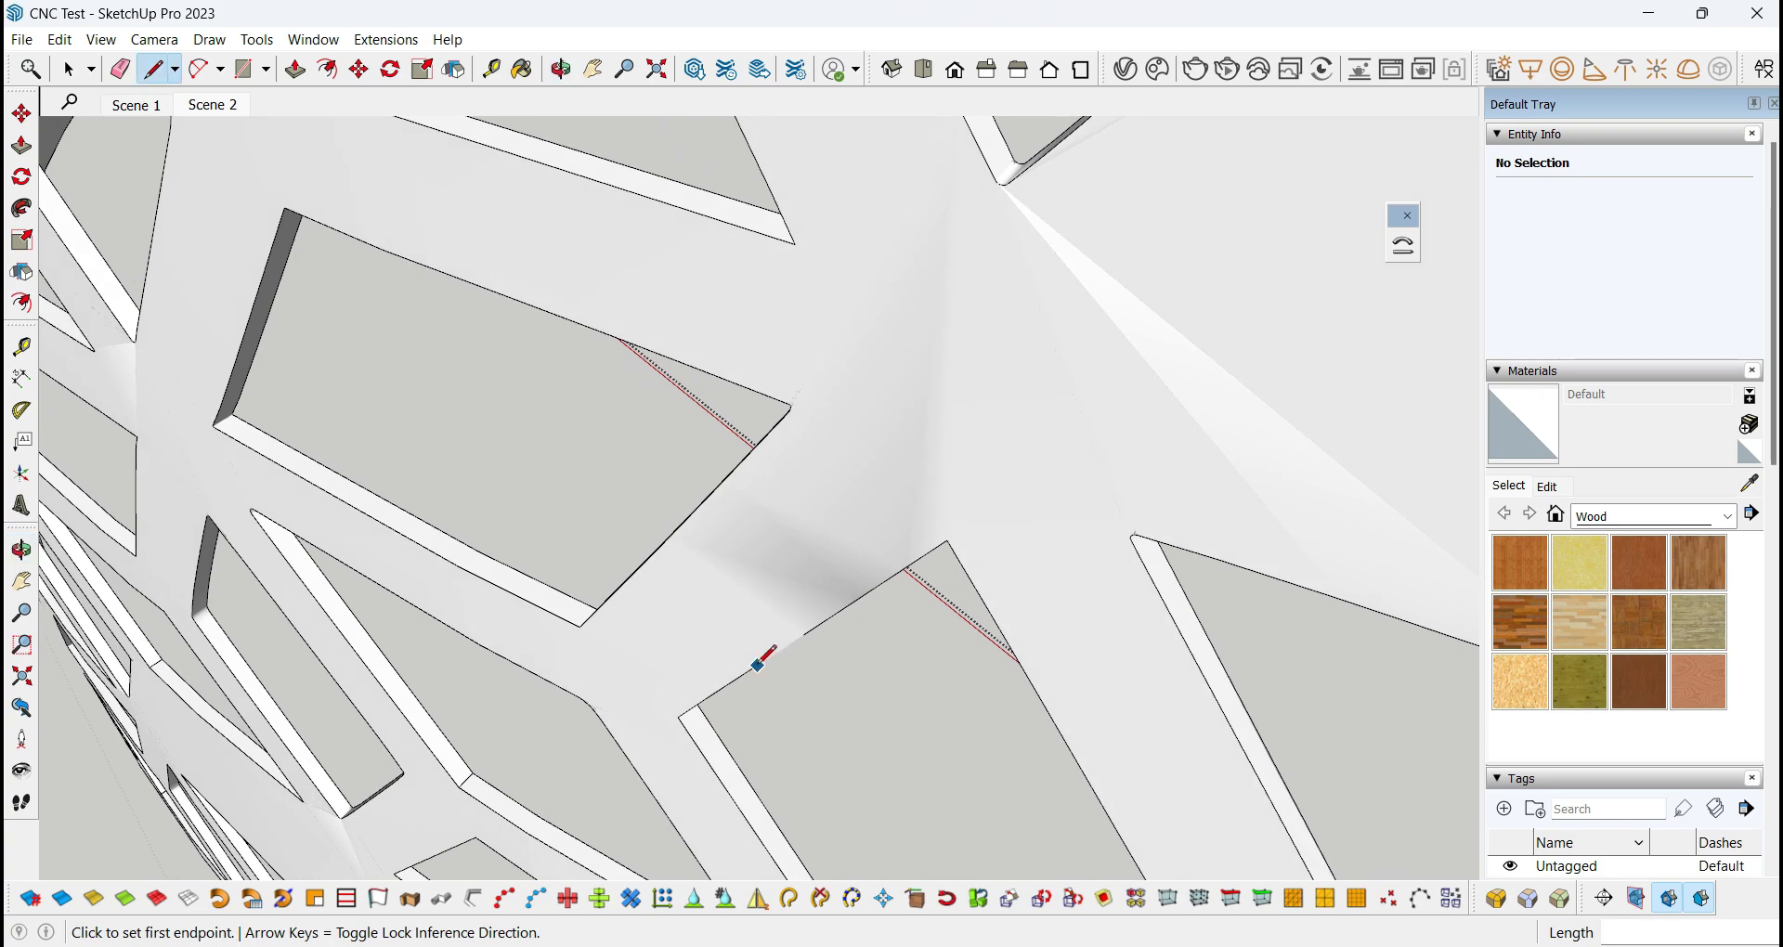
pyautogui.click(755, 665)
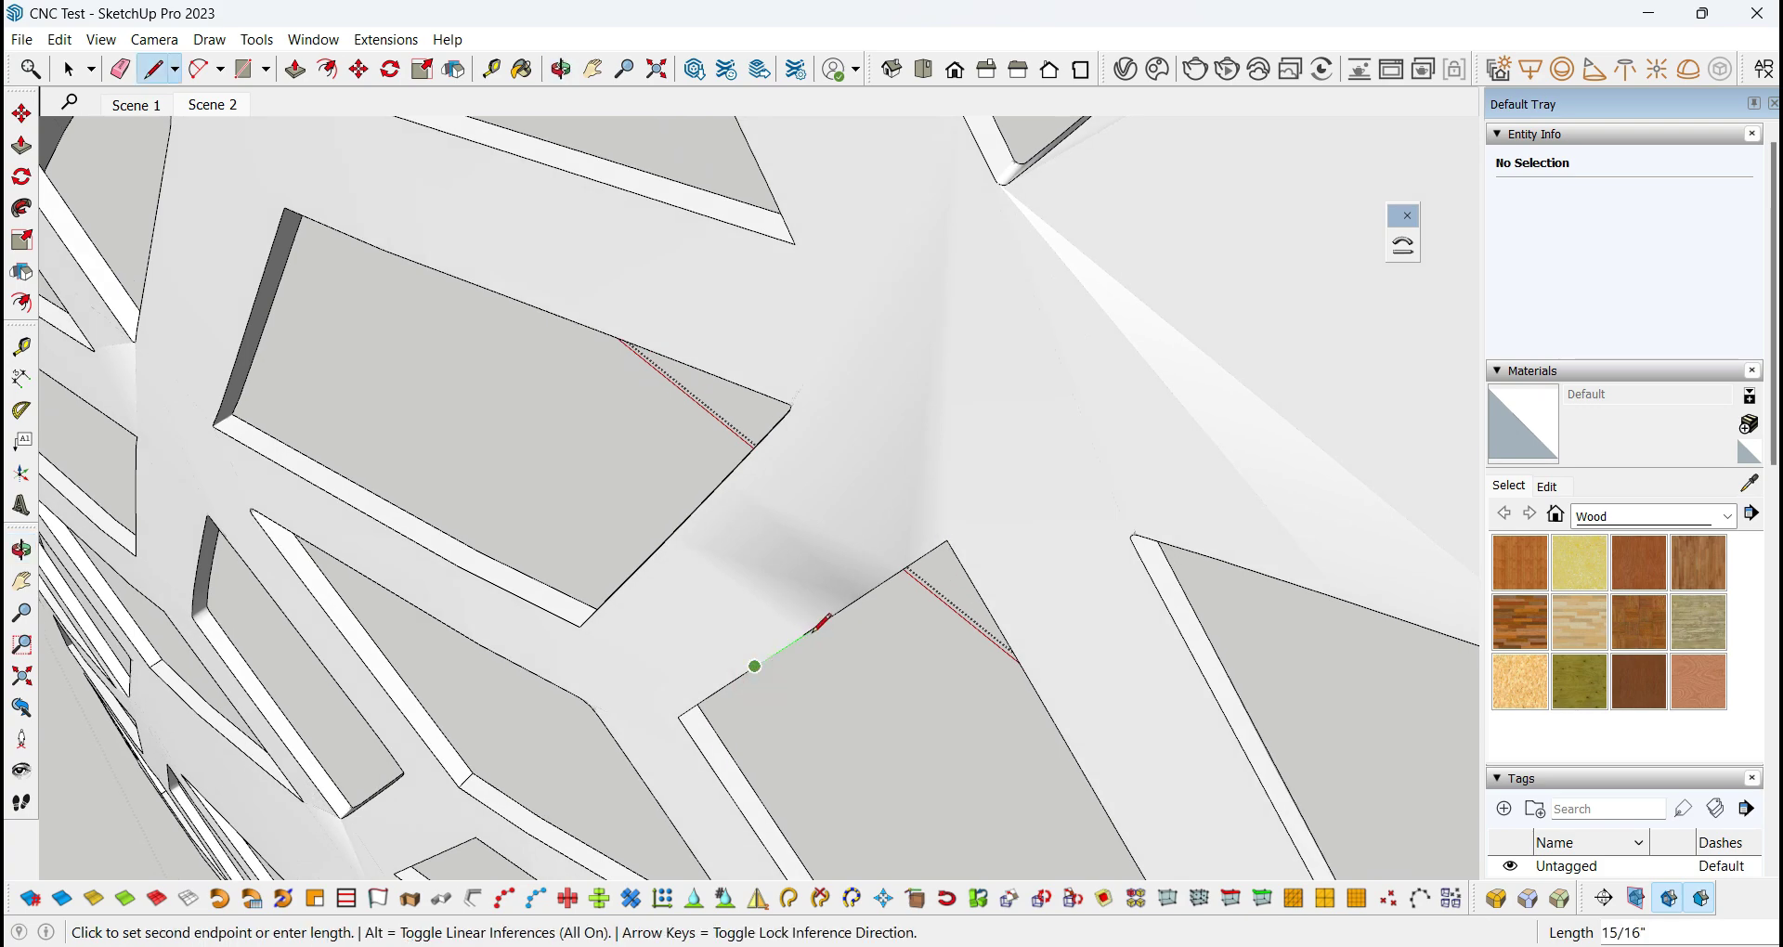
pyautogui.press('Escape')
pyautogui.press('space')
# Draw a vertical edge down the open end of the bent panel, from its upper corner to its lower corner.
pyautogui.scroll(-6, 956, 436)
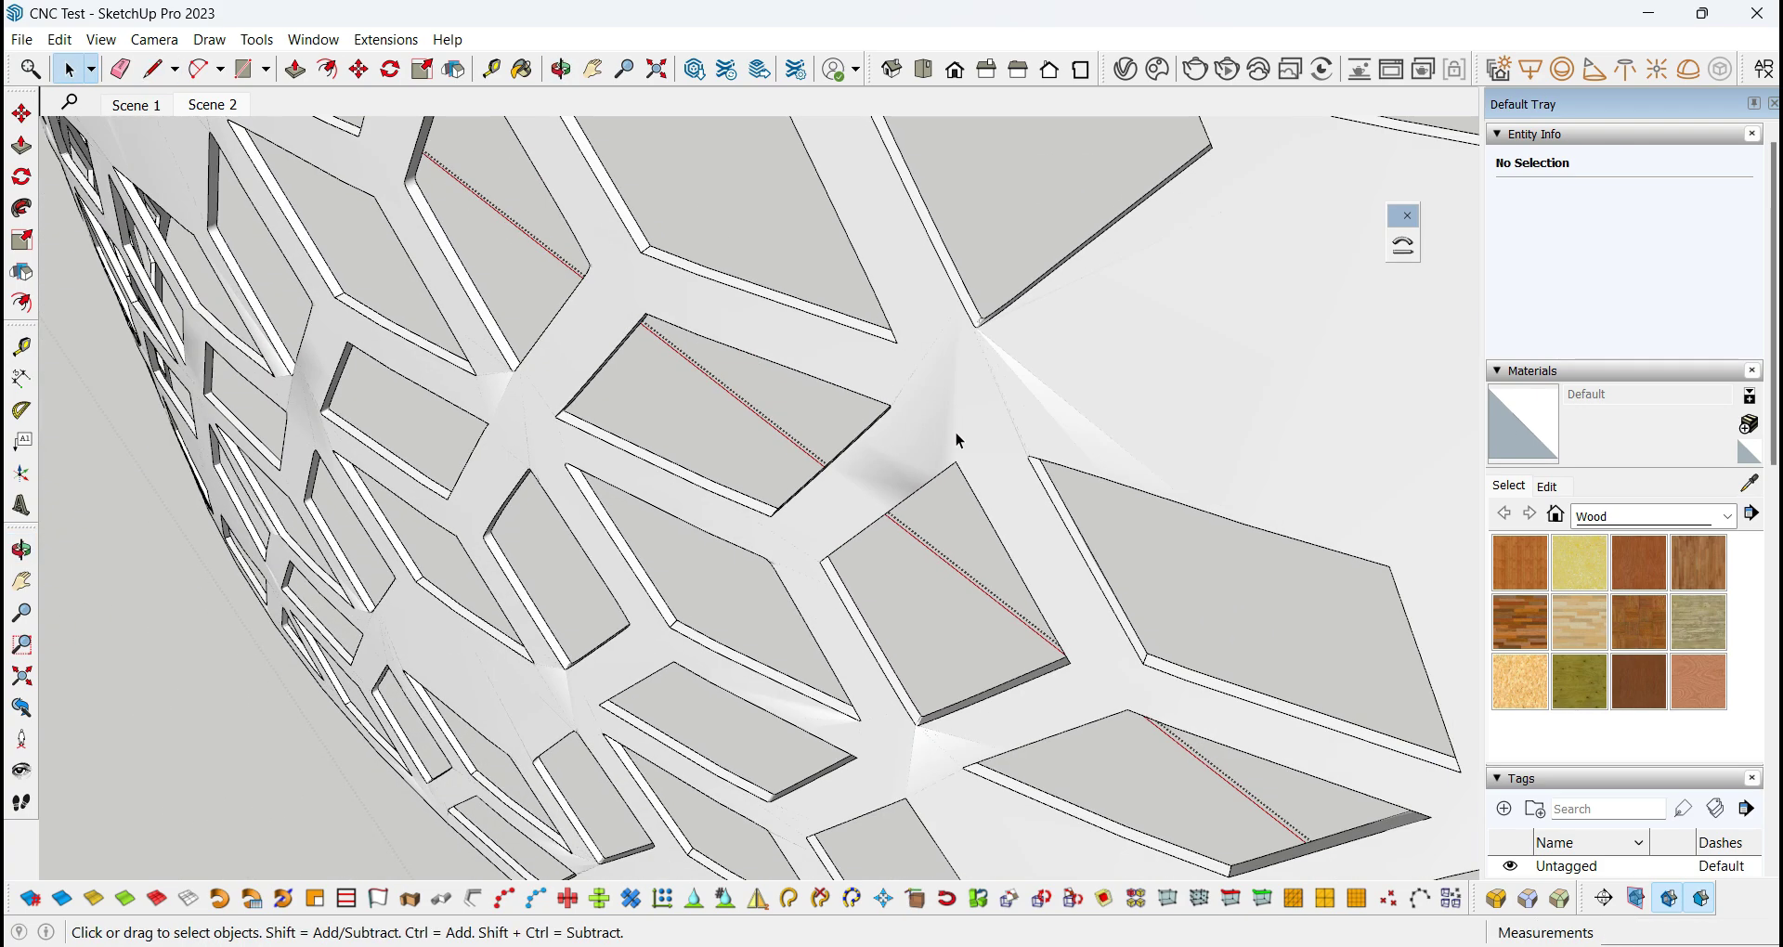
pyautogui.scroll(-3, 903, 477)
pyautogui.moveTo(902, 477); pyautogui.dragTo(313, 429, button='middle')
pyautogui.scroll(-3, 314, 429)
pyautogui.moveTo(785, 587); pyautogui.dragTo(983, 616, button='middle')
pyautogui.scroll(2, 983, 616)
pyautogui.scroll(6, 983, 616)
pyautogui.press('l')
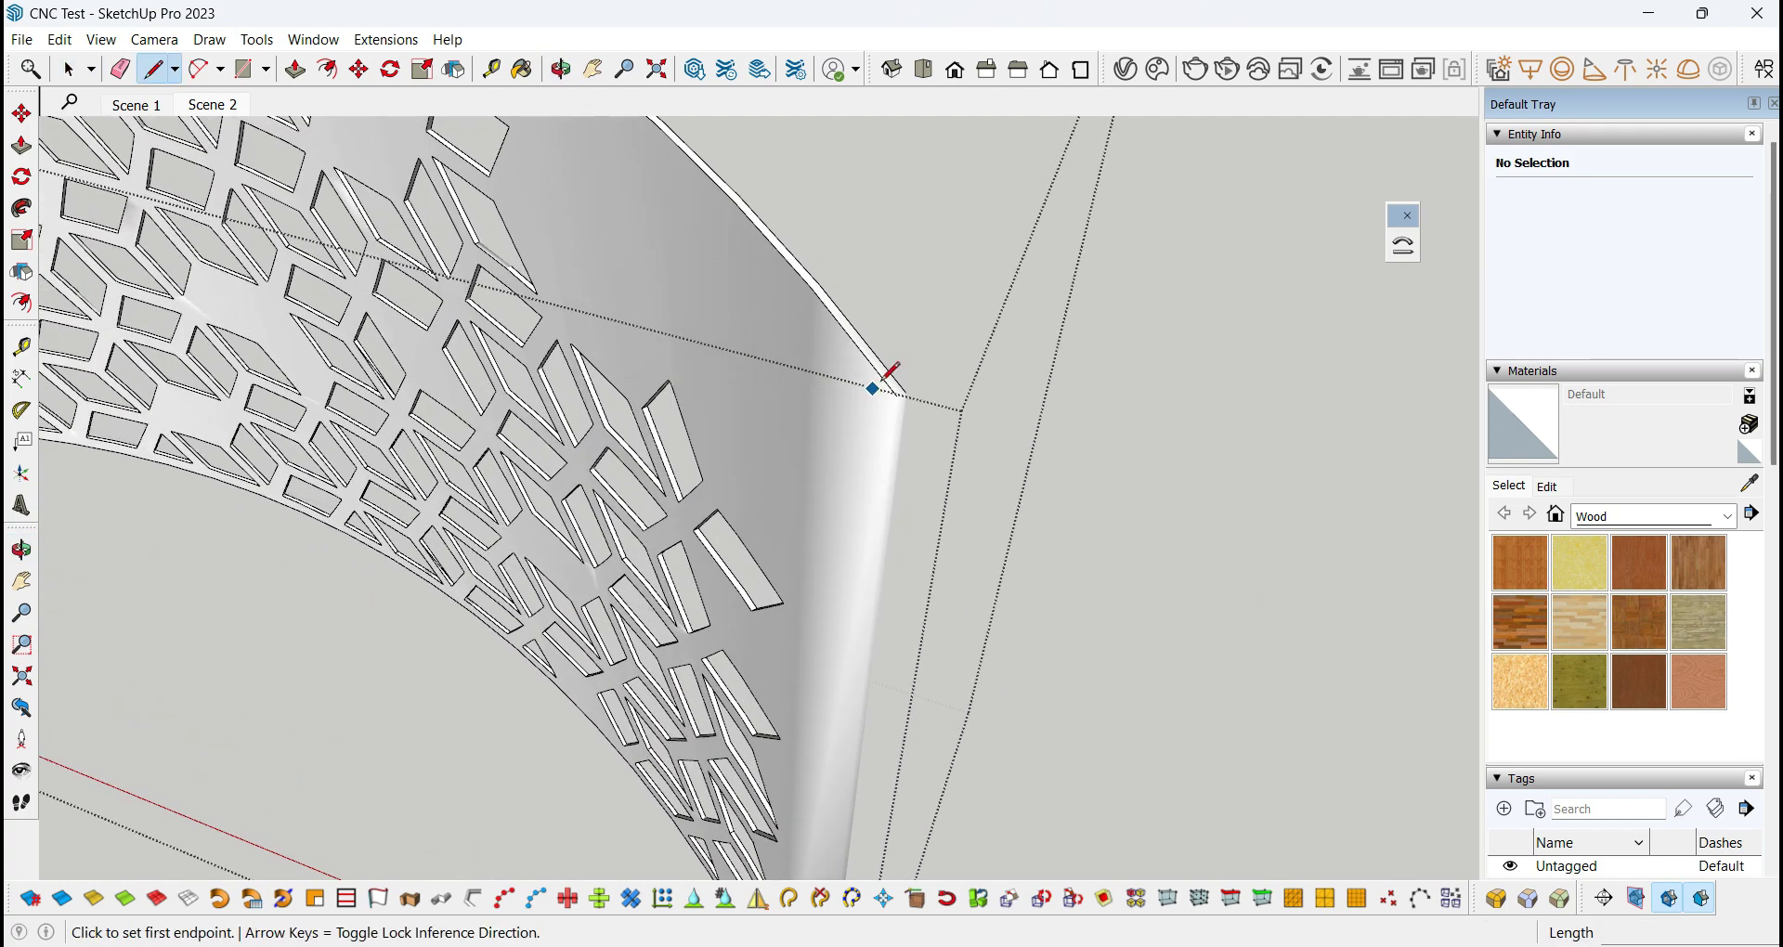
pyautogui.click(898, 392)
pyautogui.scroll(-5, 882, 510)
pyautogui.scroll(5, 855, 708)
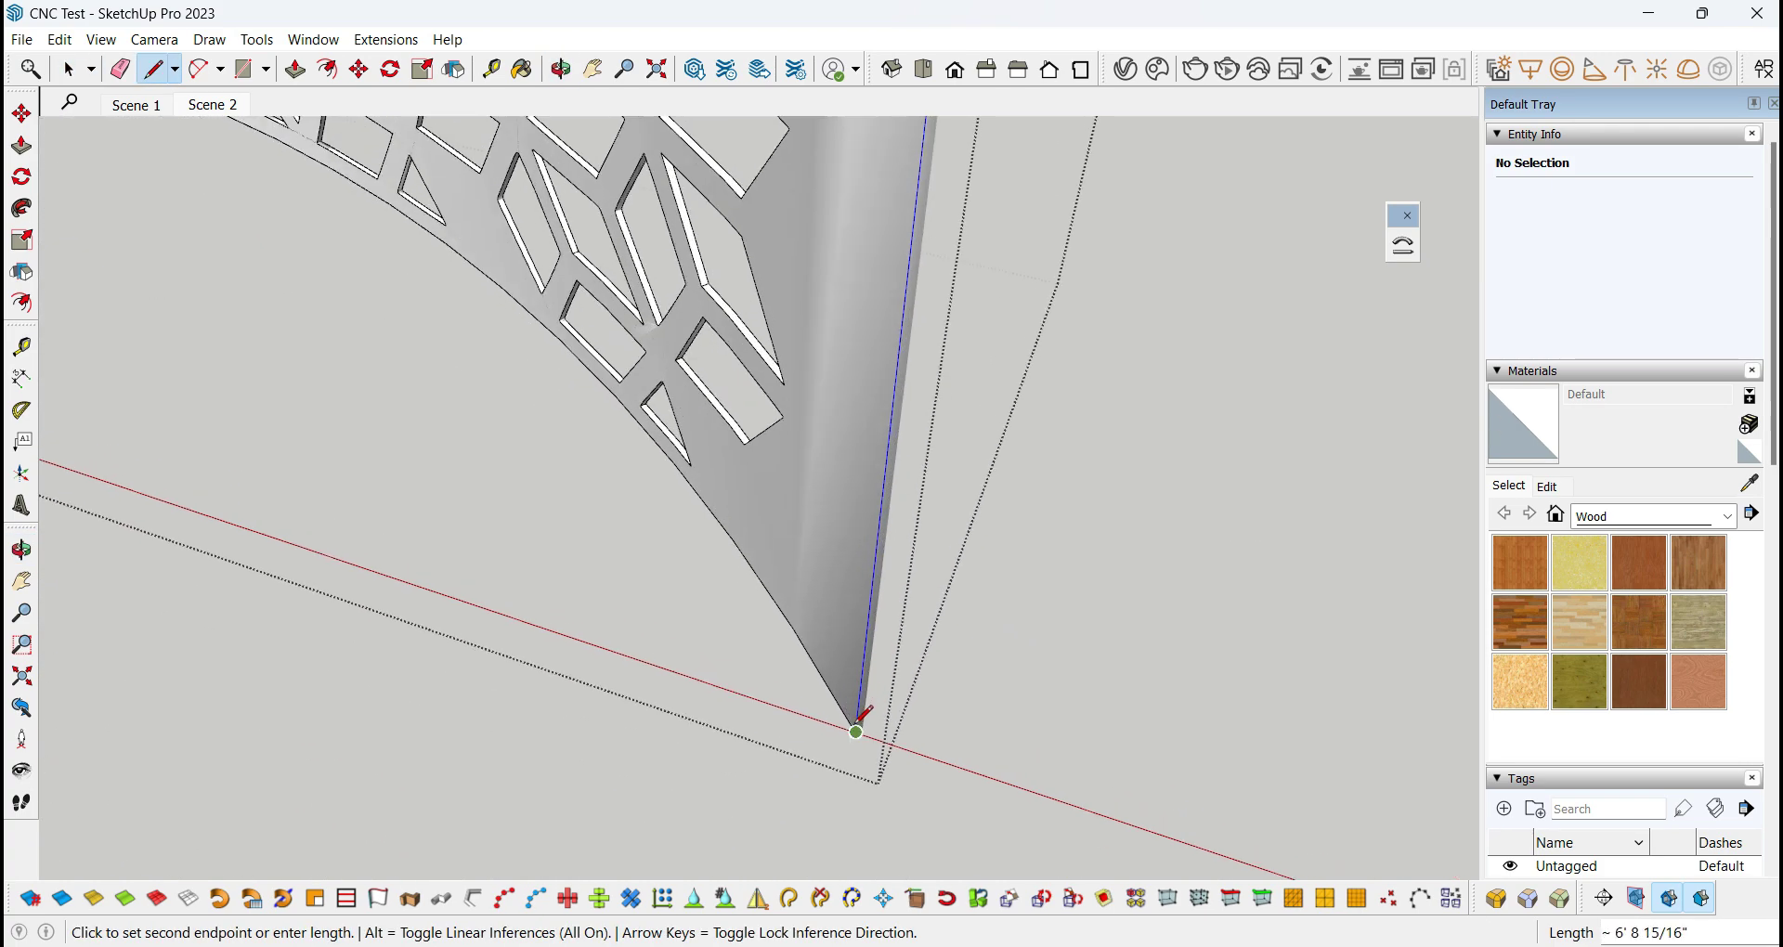
pyautogui.click(870, 738)
# Outline the rest of the panel's end face with a second vertical edge and short lines across its thickness.
pyautogui.scroll(3, 870, 740)
pyautogui.click(849, 713)
pyautogui.scroll(-4, 835, 734)
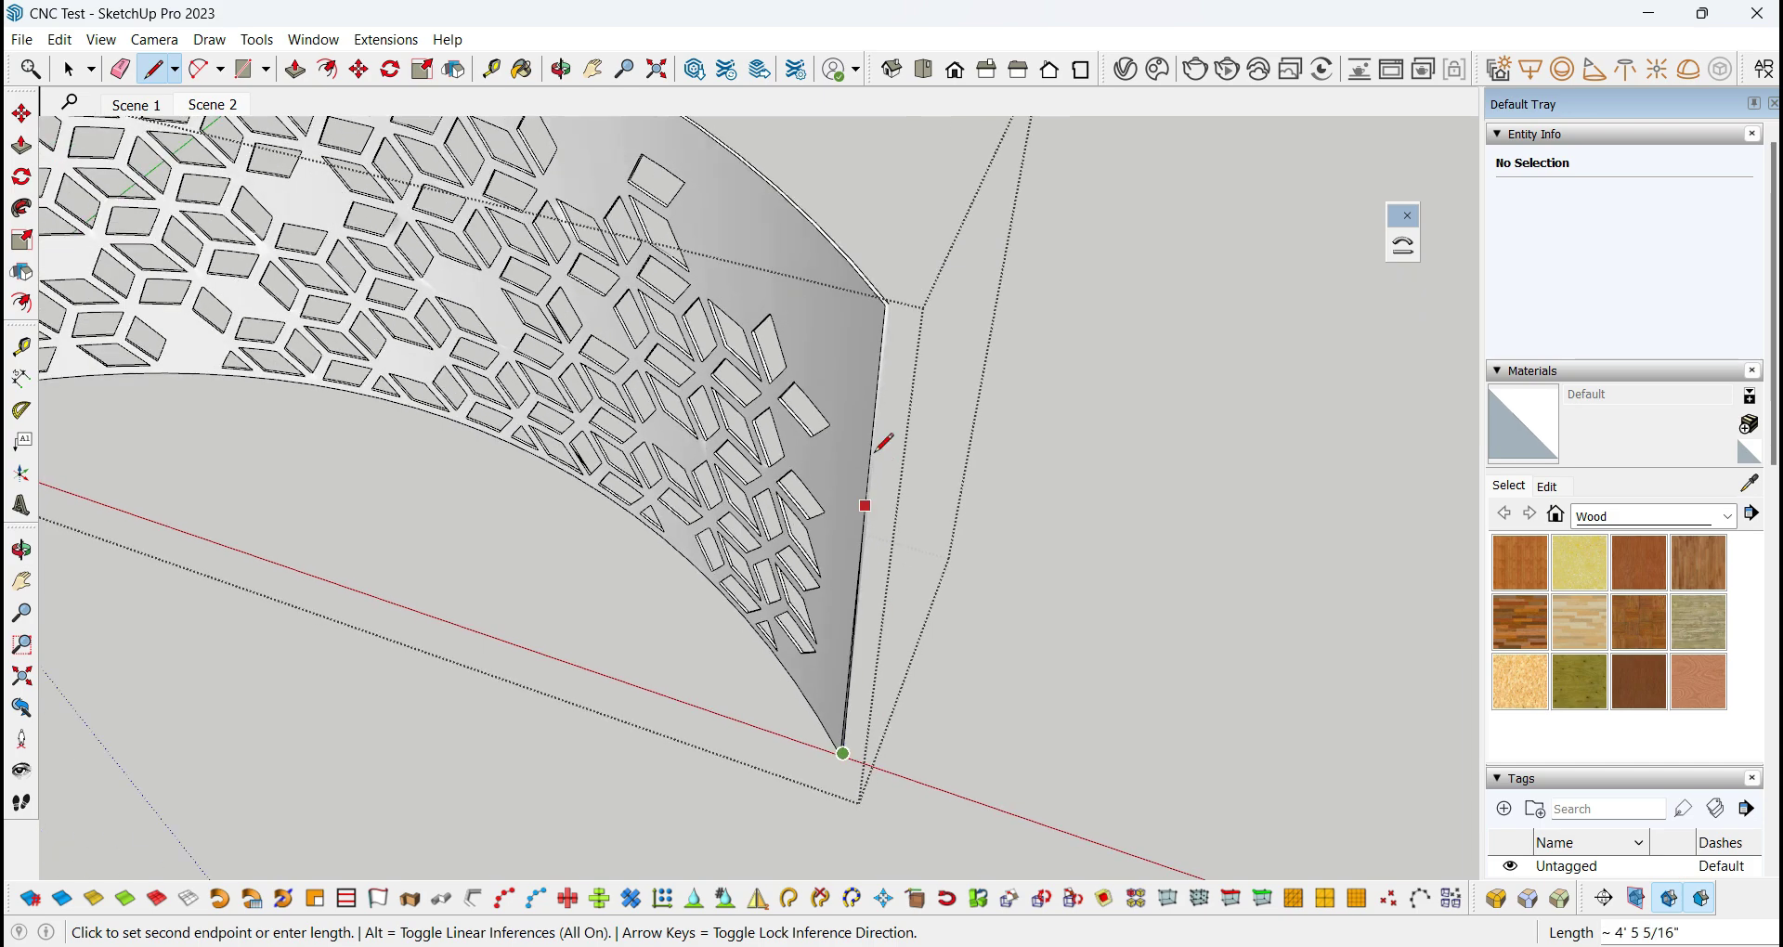
pyautogui.scroll(4, 883, 307)
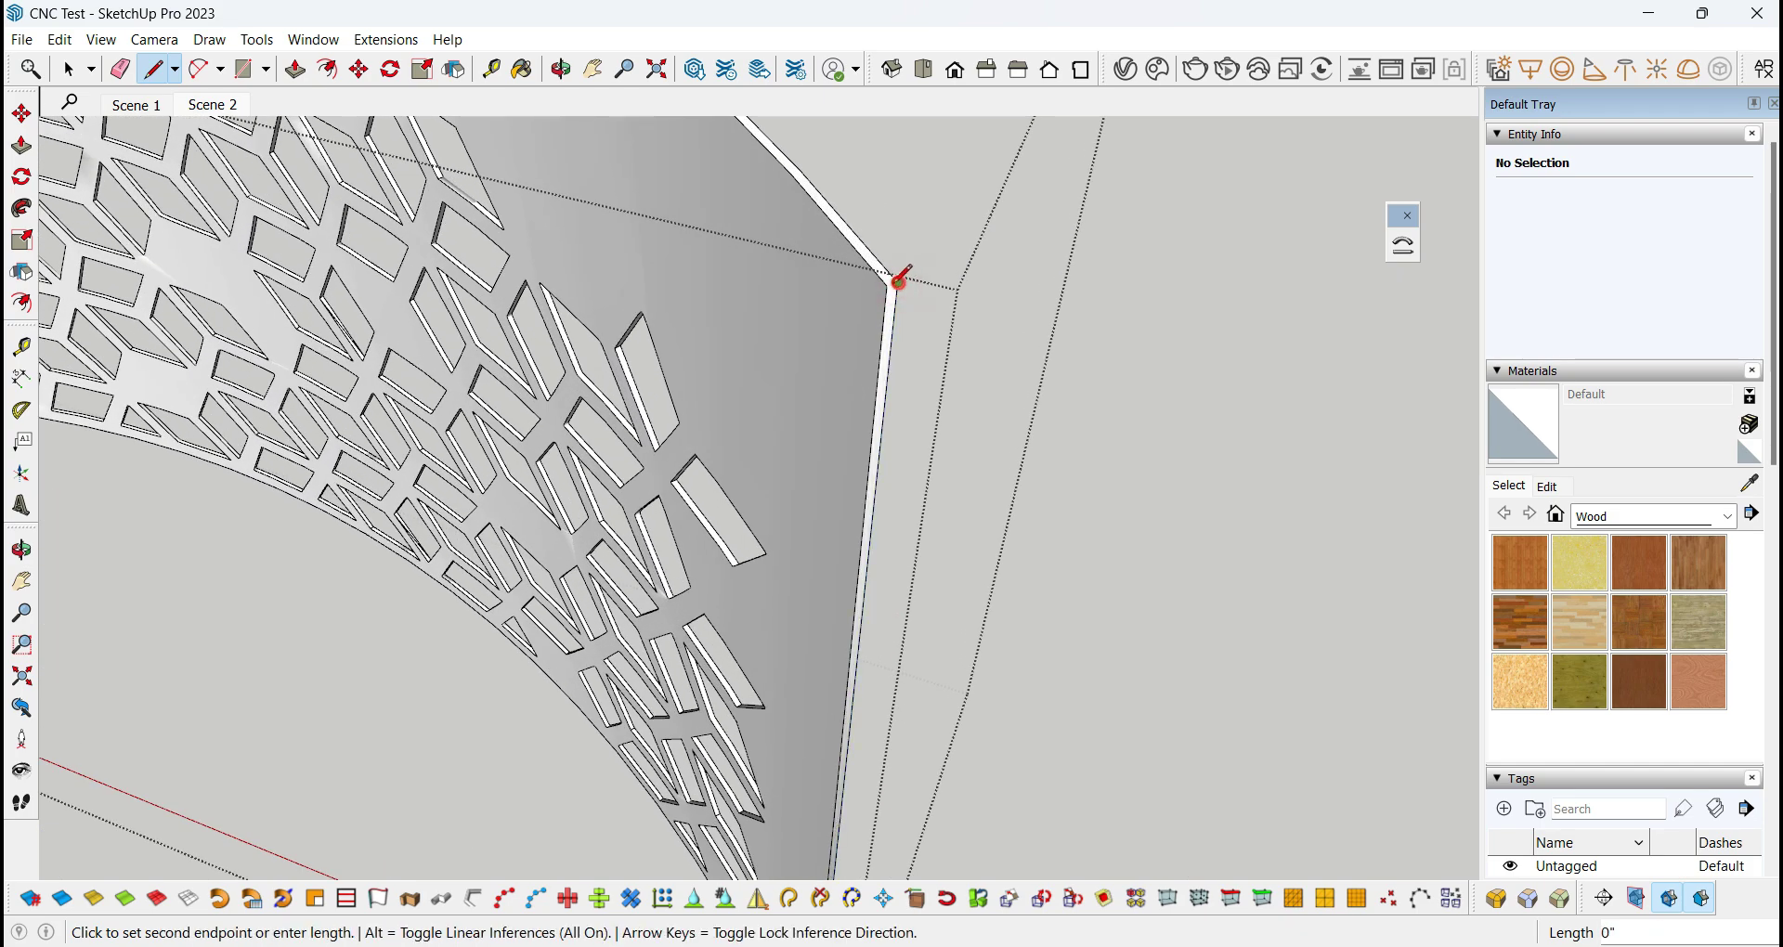
pyautogui.click(898, 280)
pyautogui.scroll(-3, 914, 232)
pyautogui.scroll(3, 843, 613)
pyautogui.scroll(2, 847, 608)
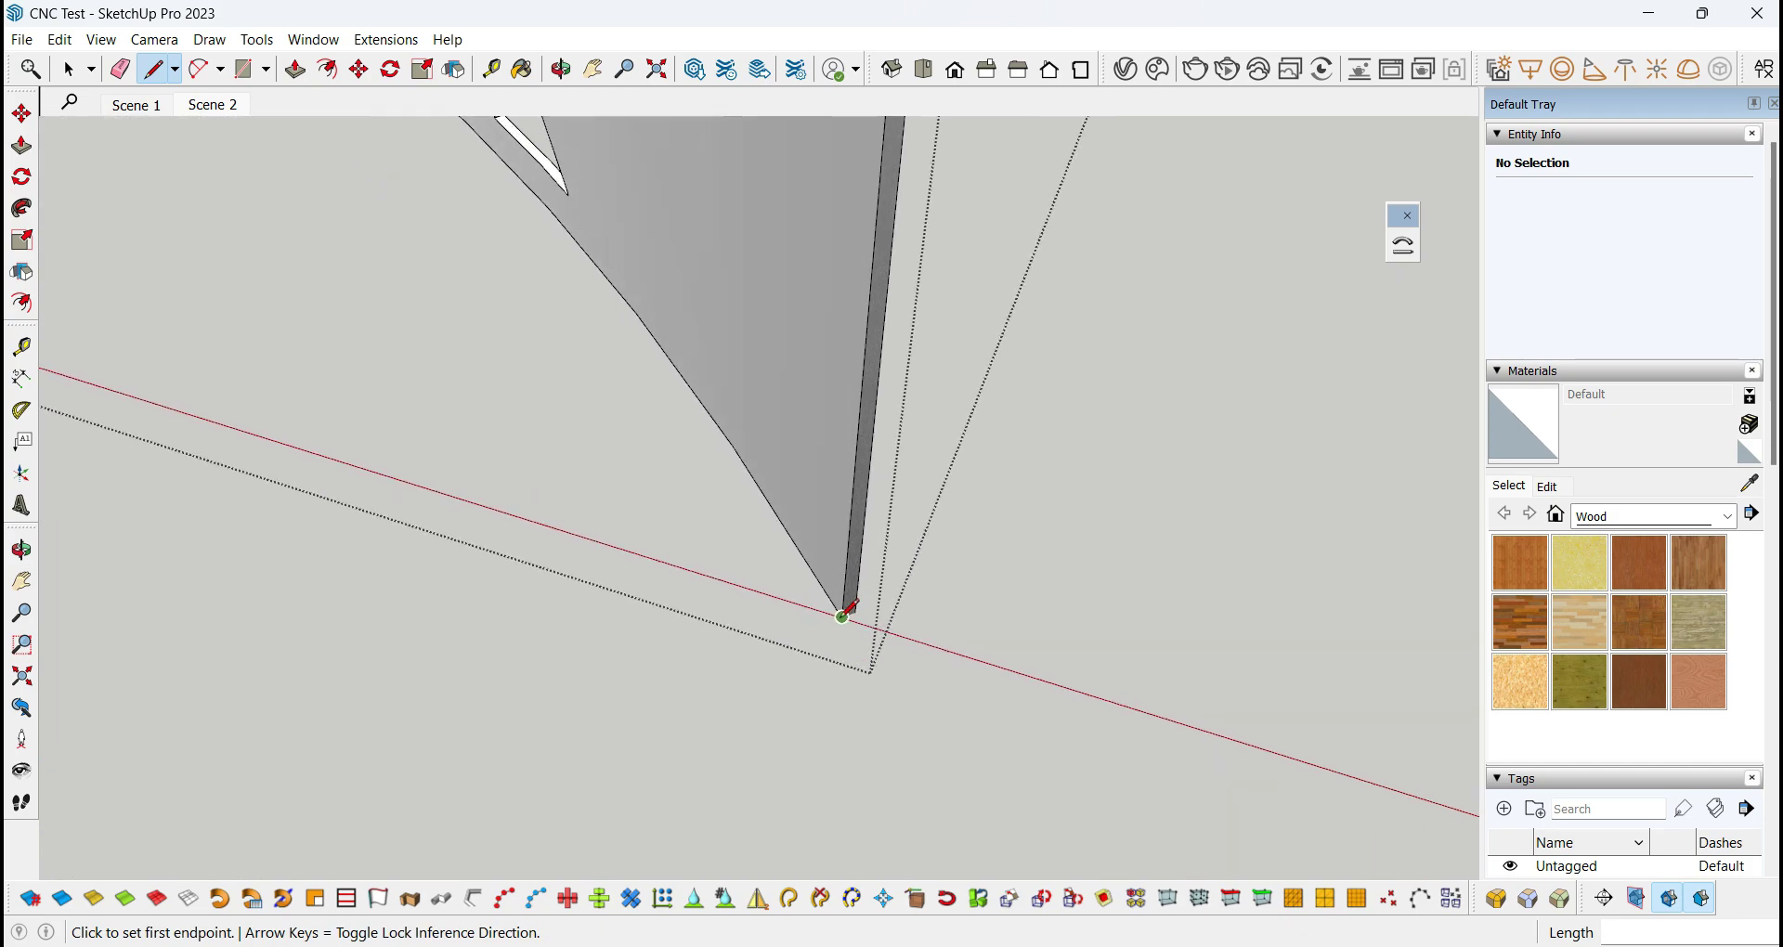
pyautogui.click(845, 609)
pyautogui.click(851, 613)
pyautogui.scroll(-1, 1084, 671)
pyautogui.scroll(-6, 1077, 677)
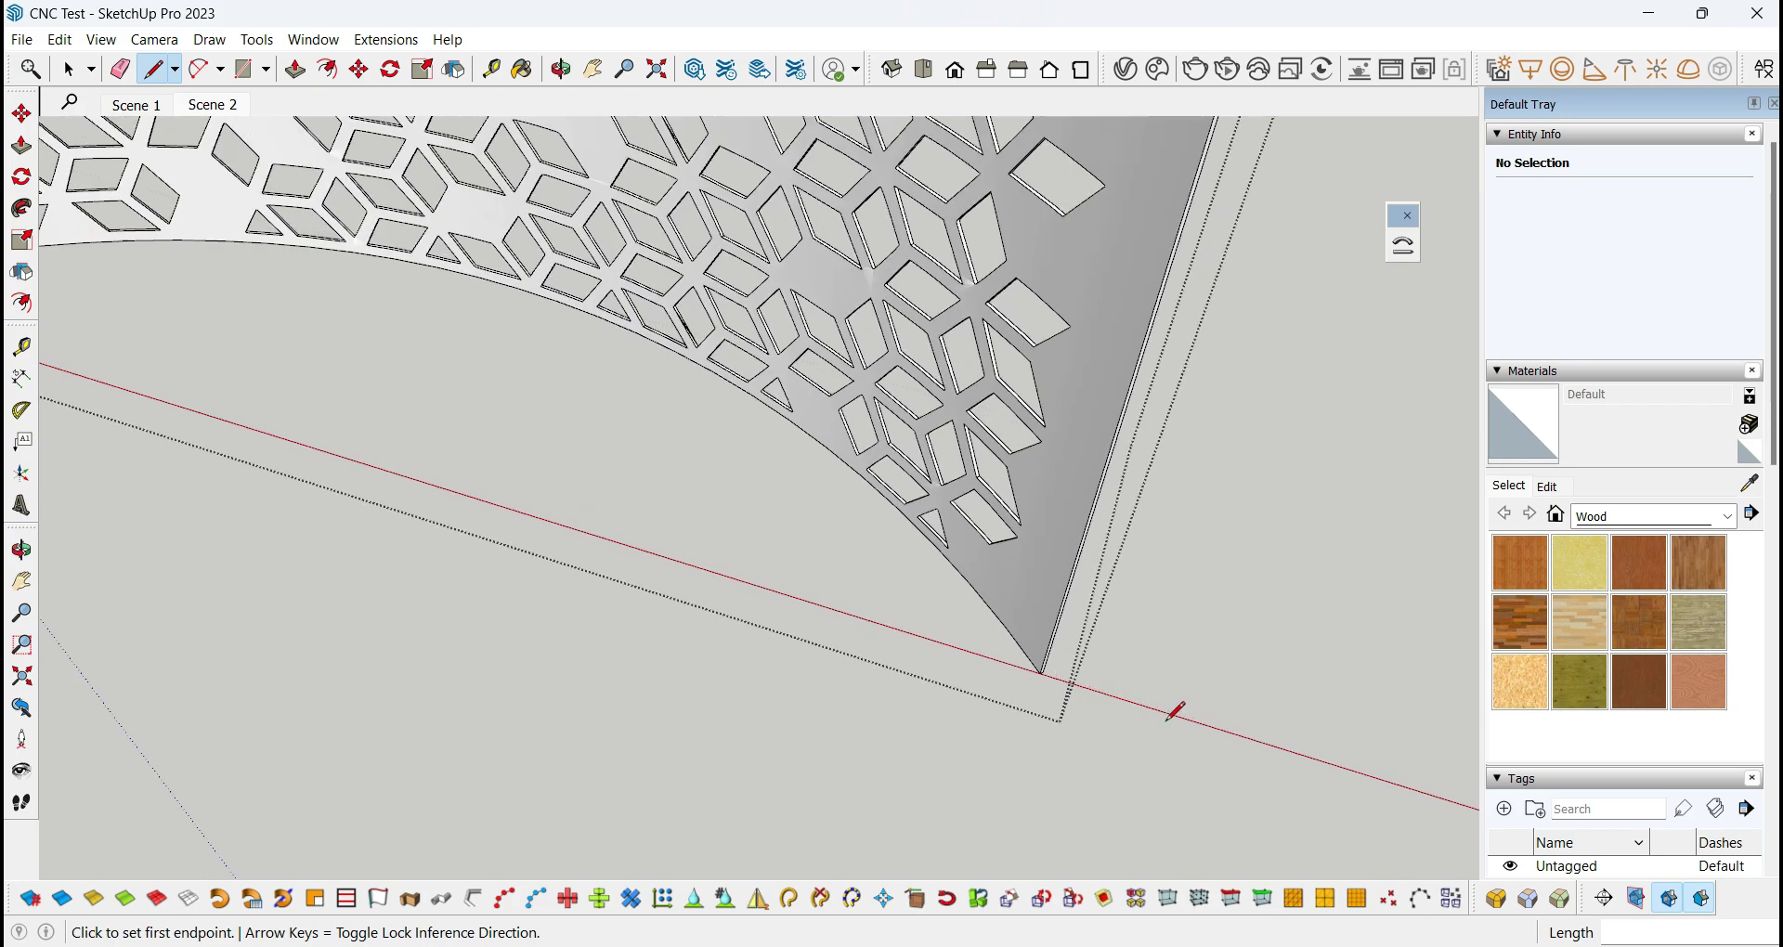
pyautogui.moveTo(768, 684); pyautogui.dragTo(830, 622, button='middle')
pyautogui.press('space')
pyautogui.scroll(-5, 817, 618)
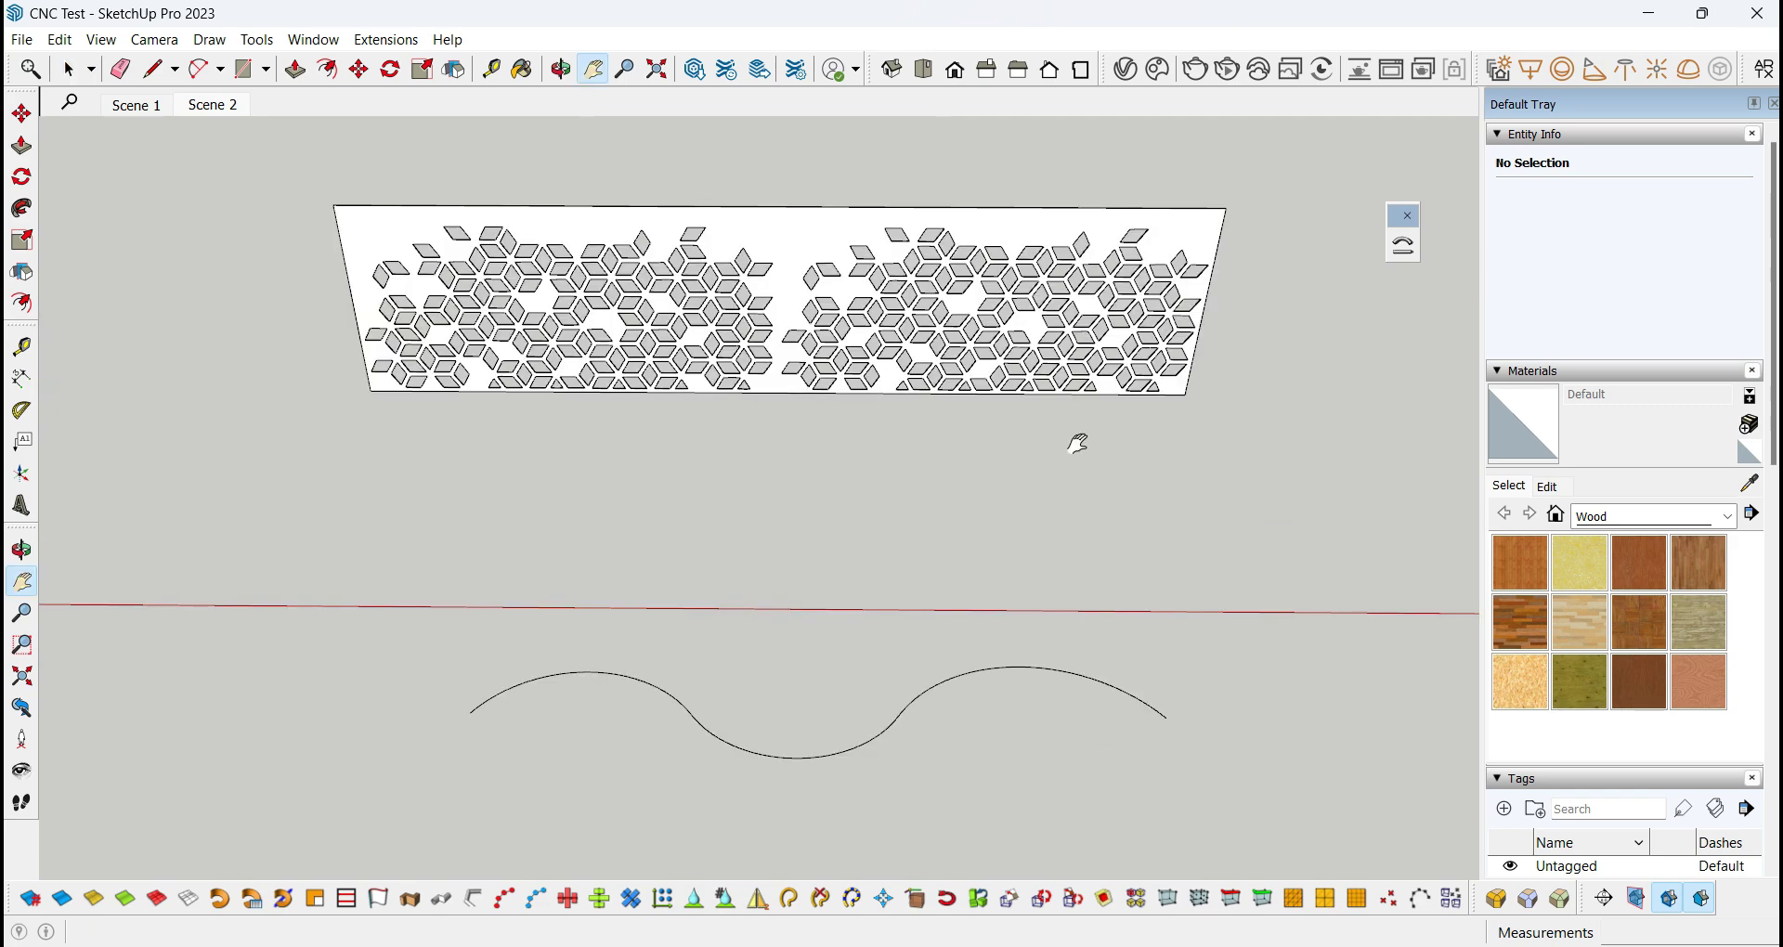
# Examine the long double-pattern panel and the wavy curve in front of it, alongside the finished bent panel.
pyautogui.scroll(-2, 1077, 443)
pyautogui.scroll(-1, 940, 474)
pyautogui.moveTo(923, 473); pyautogui.dragTo(1193, 494)
pyautogui.moveTo(661, 529); pyautogui.dragTo(661, 687, button='middle')
pyautogui.scroll(3, 521, 438)
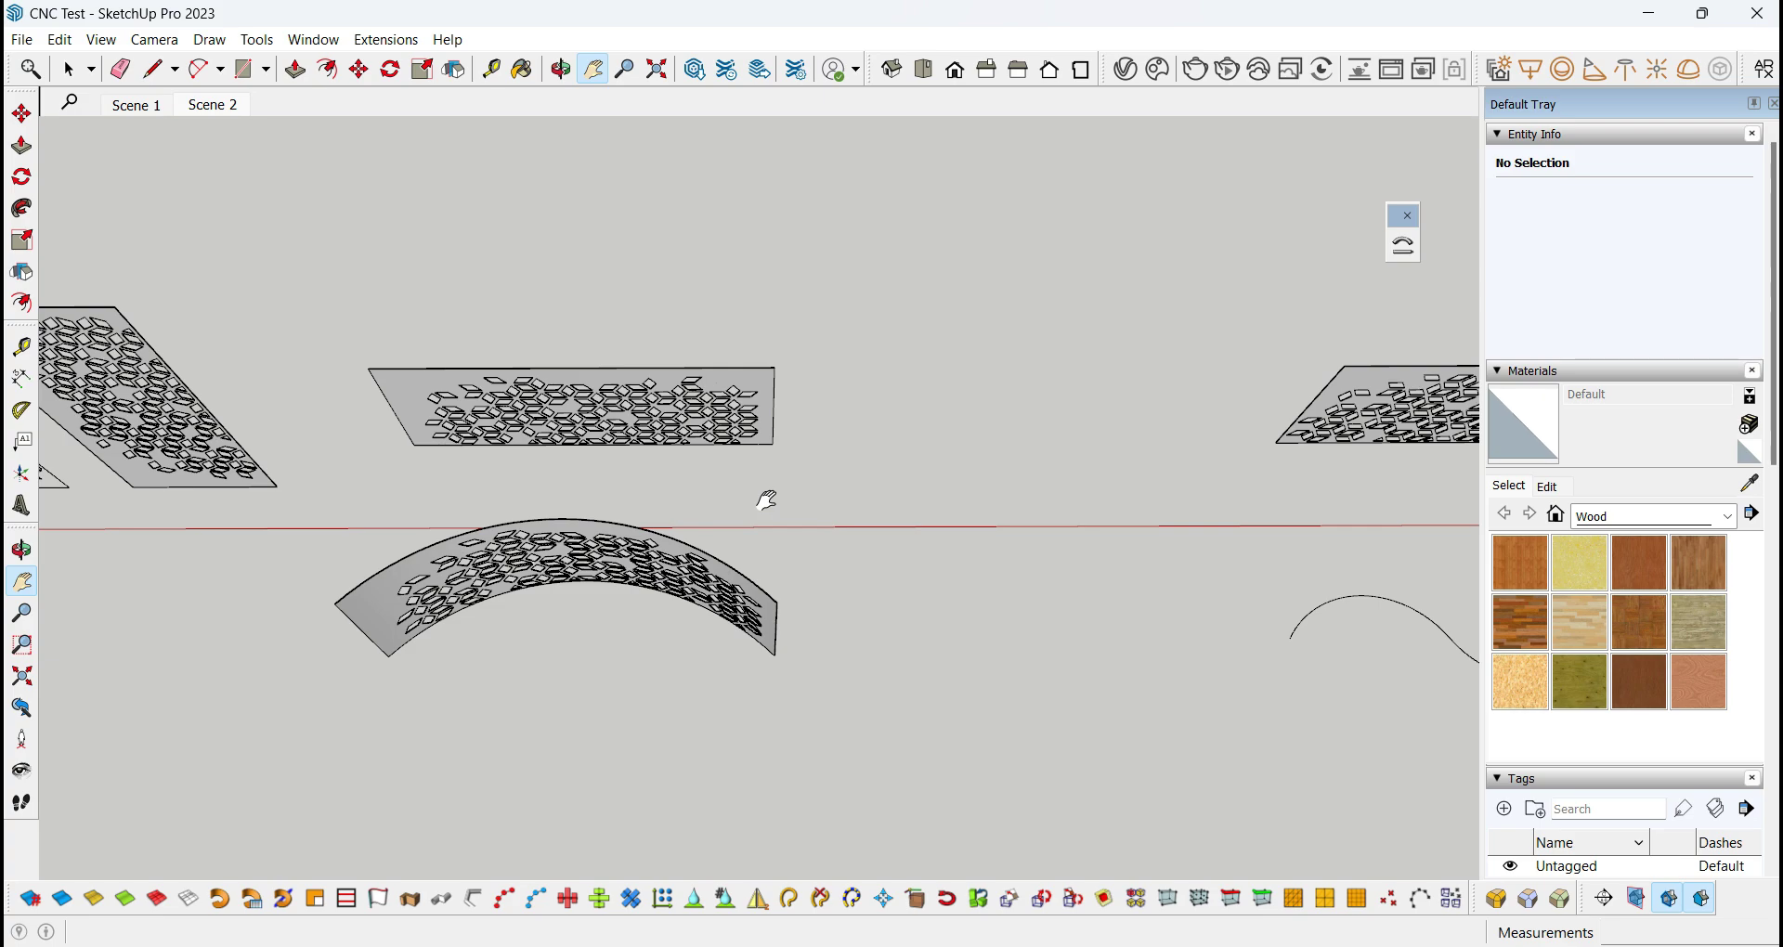
pyautogui.moveTo(804, 525); pyautogui.dragTo(770, 444, button='middle')
pyautogui.scroll(4, 780, 434)
pyautogui.scroll(3, 854, 409)
pyautogui.moveTo(915, 427); pyautogui.dragTo(1121, 546, button='middle')
pyautogui.scroll(-8, 811, 430)
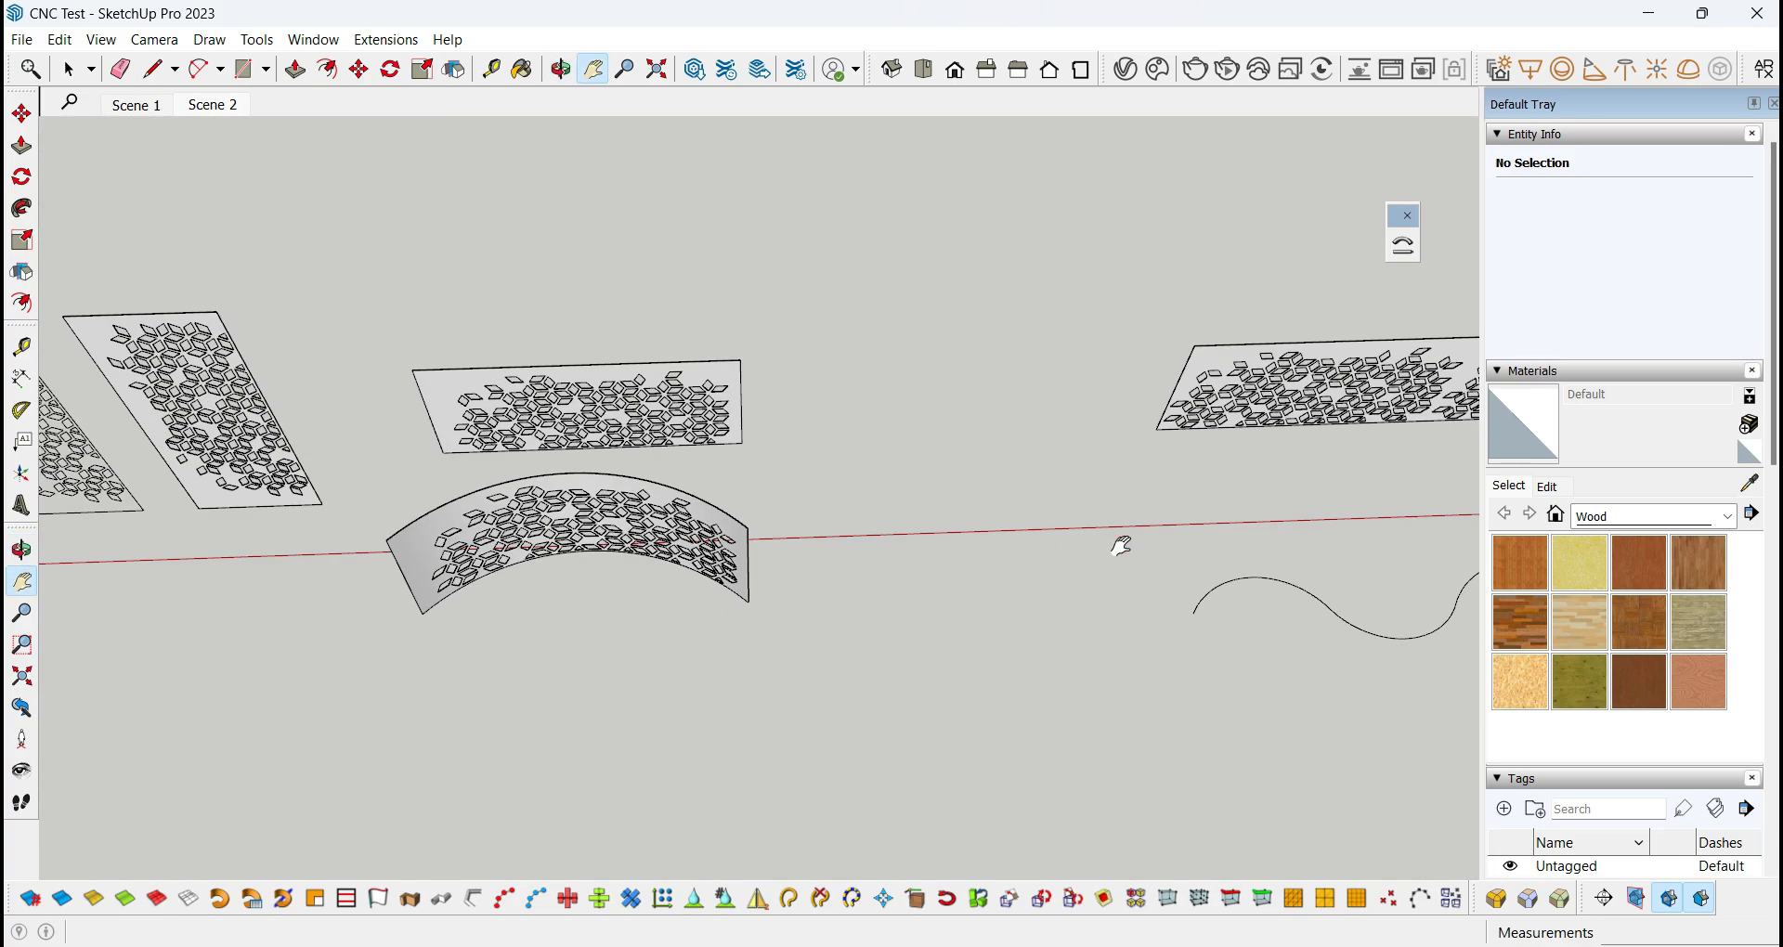
pyautogui.moveTo(1120, 546); pyautogui.dragTo(884, 537)
pyautogui.moveTo(1239, 502)
pyautogui.mouseDown()
pyautogui.moveTo(1125, 502)
pyautogui.moveTo(939, 545)
pyautogui.mouseUp()
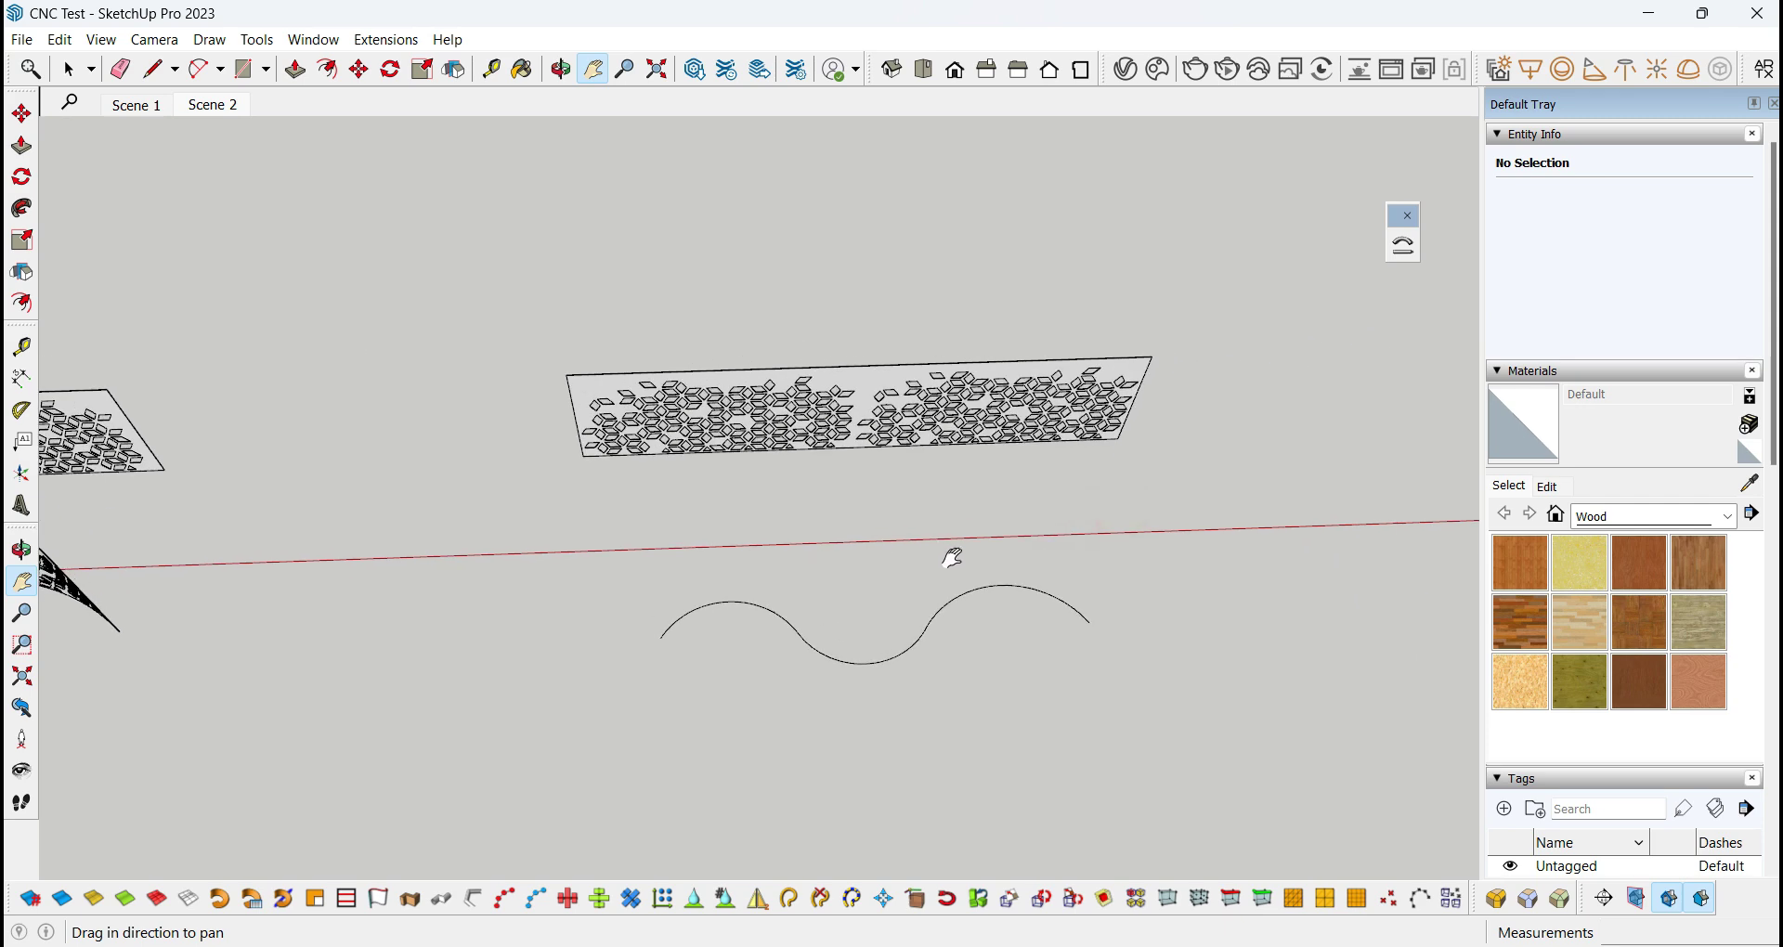
pyautogui.moveTo(952, 557)
pyautogui.mouseDown(button='middle')
pyautogui.moveTo(764, 576)
pyautogui.moveTo(552, 429)
pyautogui.moveTo(780, 589)
pyautogui.moveTo(847, 287)
pyautogui.moveTo(1074, 238)
pyautogui.moveTo(1074, 334)
pyautogui.moveTo(879, 561)
pyautogui.moveTo(983, 521)
pyautogui.moveTo(885, 556)
pyautogui.mouseUp(button='middle')
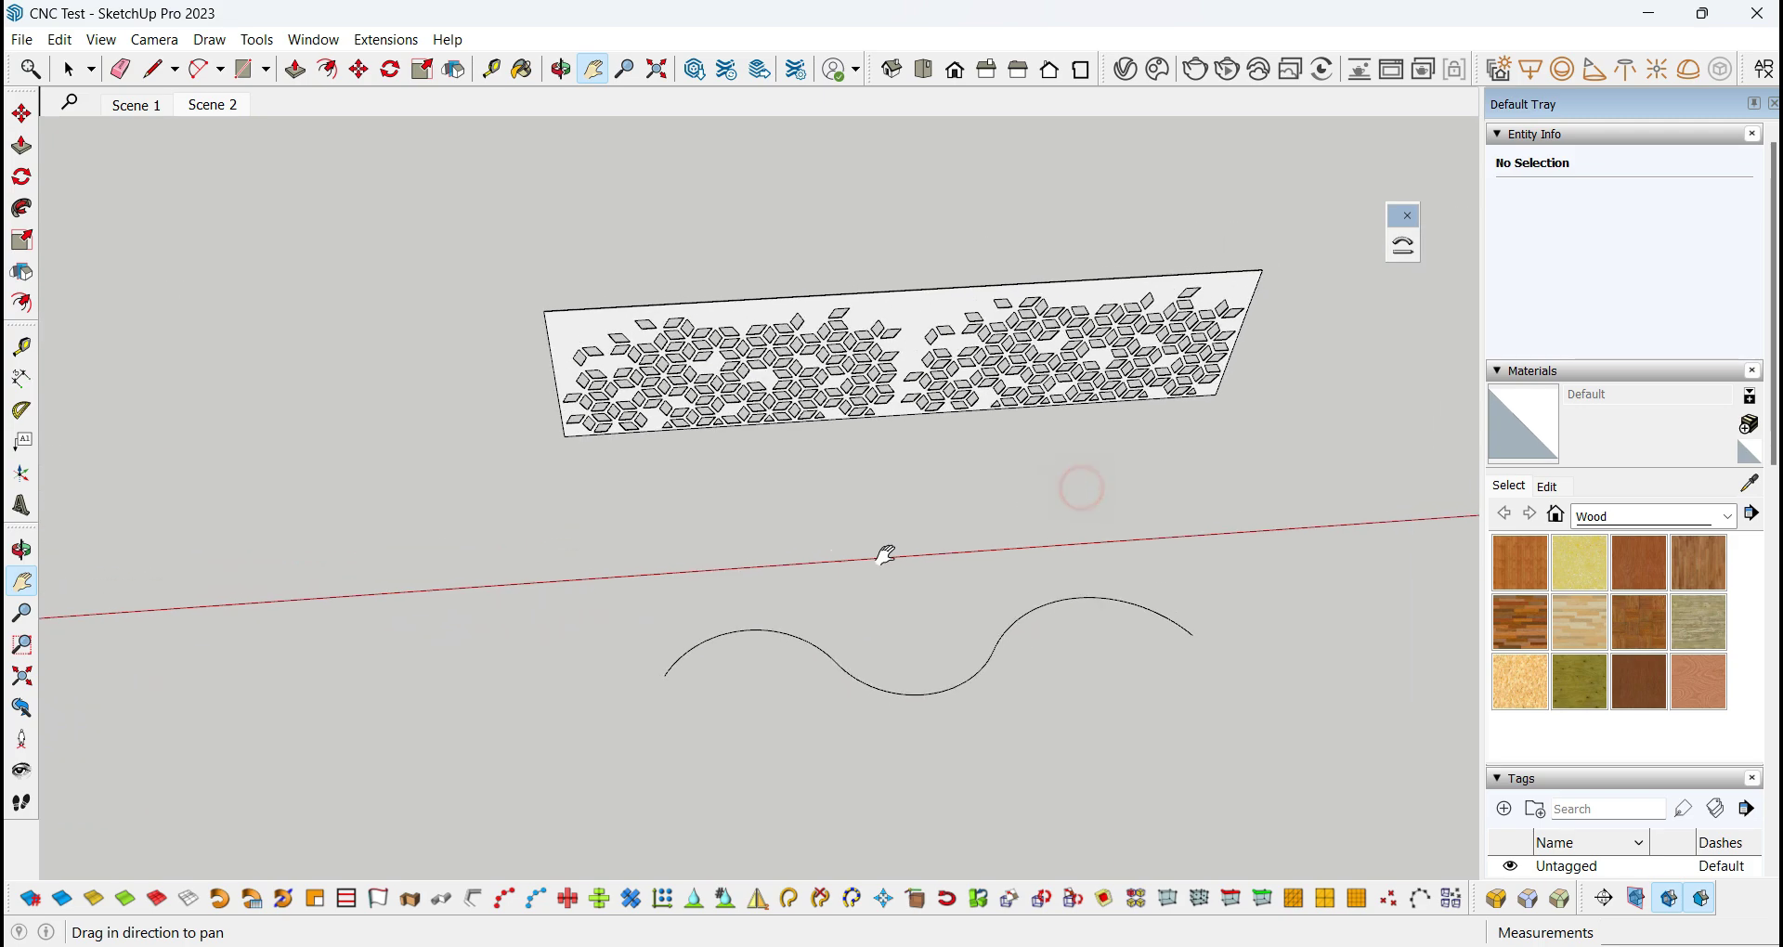
pyautogui.keyDown('shift'); pyautogui.moveTo(517, 569); pyautogui.dragTo(345, 568, button='middle'); pyautogui.keyUp('shift')
pyautogui.moveTo(911, 545); pyautogui.dragTo(813, 397, button='middle')
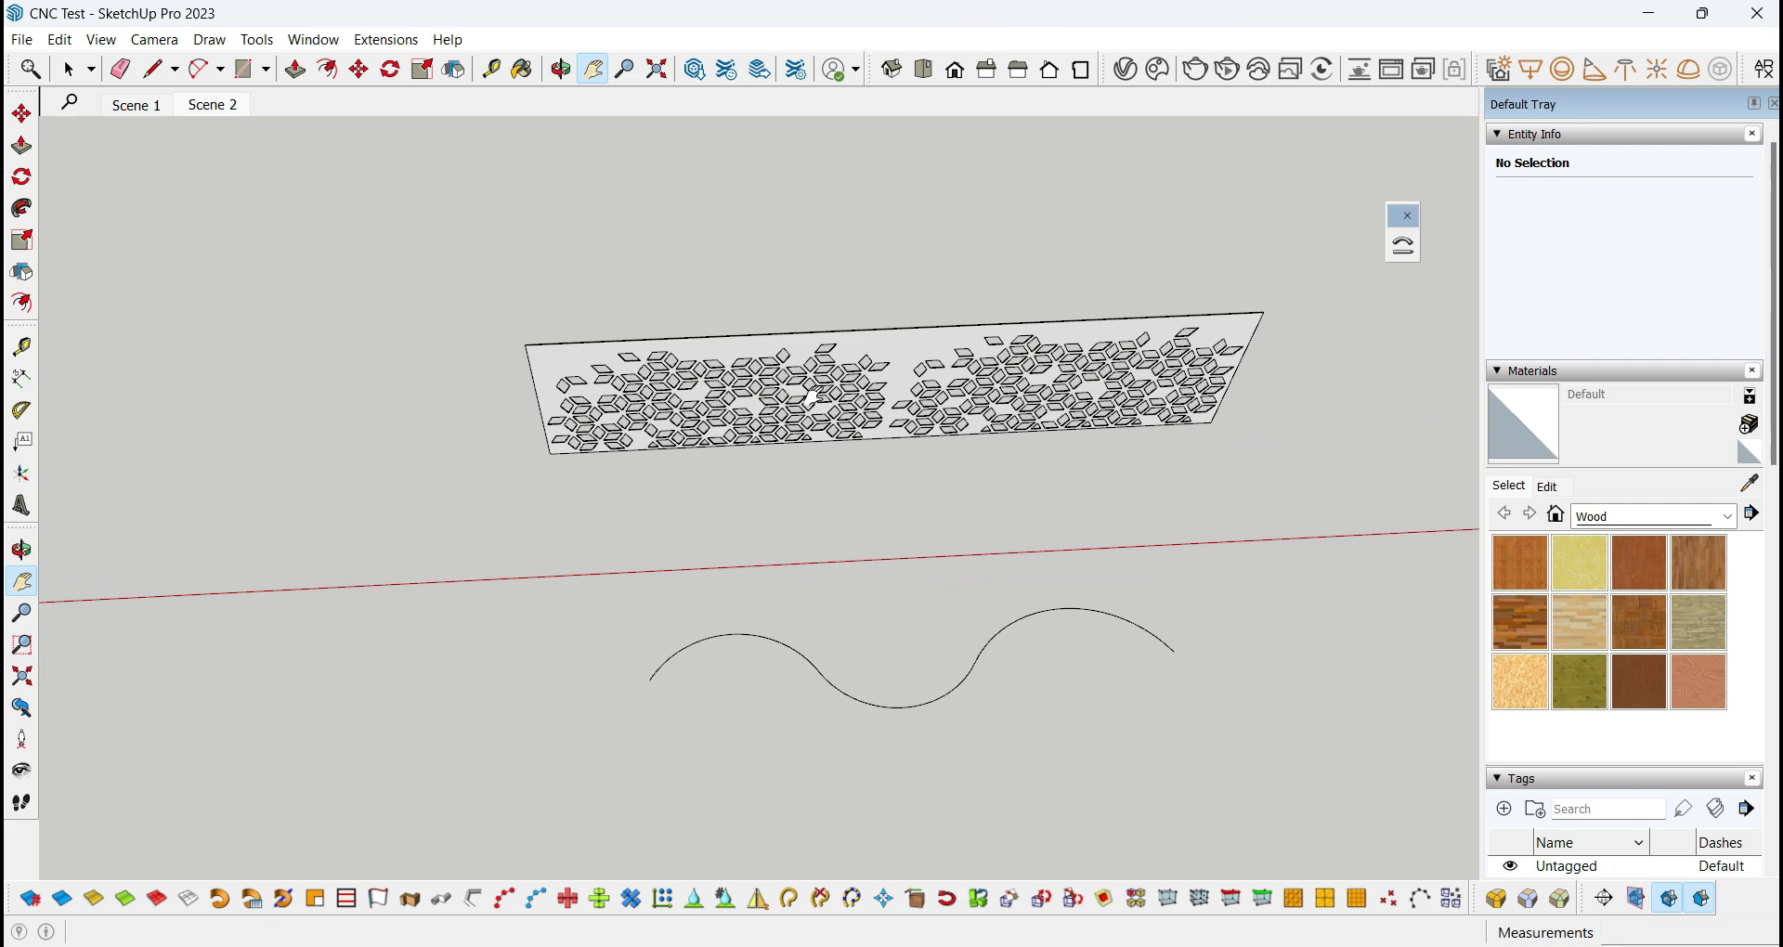
# Measure the long panel's length from end to end, and select the whole wavy curve to compare its length.
pyautogui.press('t')
pyautogui.click(530, 370)
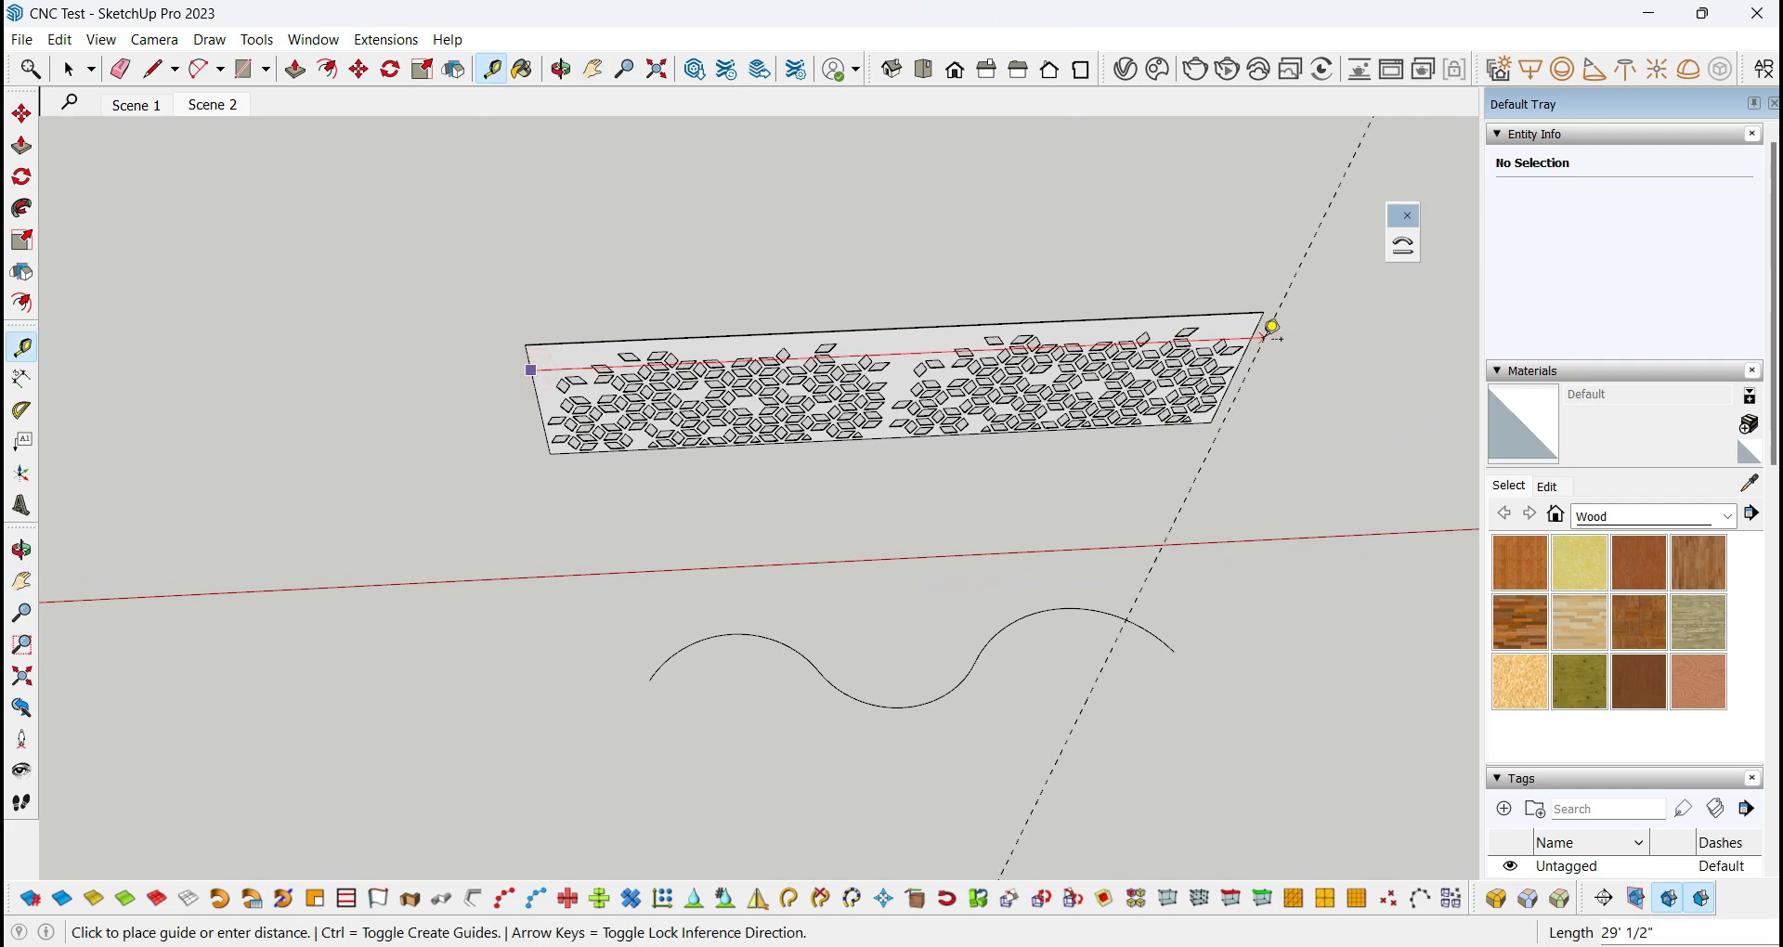
pyautogui.moveTo(1263, 323); pyautogui.dragTo(1126, 610, button='middle')
pyautogui.press('space')
pyautogui.moveTo(509, 561); pyautogui.dragTo(1313, 799)
pyautogui.moveTo(1313, 800); pyautogui.dragTo(694, 514, button='middle')
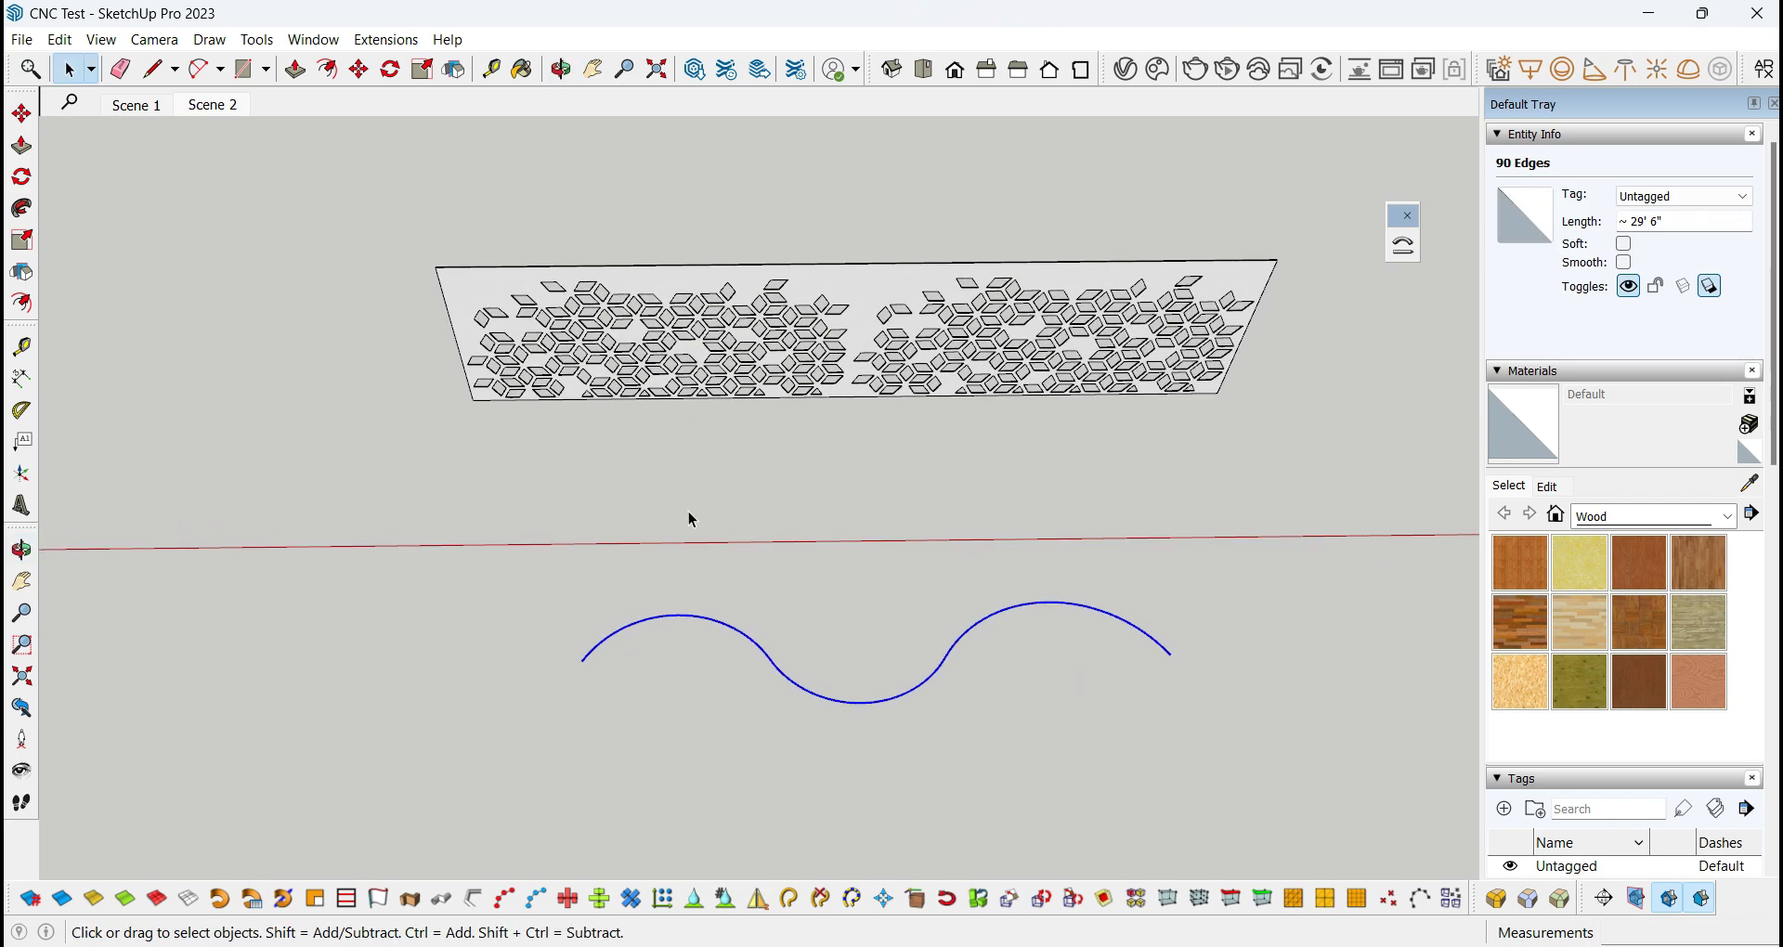
# Draw a straight line along the long panel's lower edge, from corner to corner.
pyautogui.press('l')
pyautogui.click(473, 400)
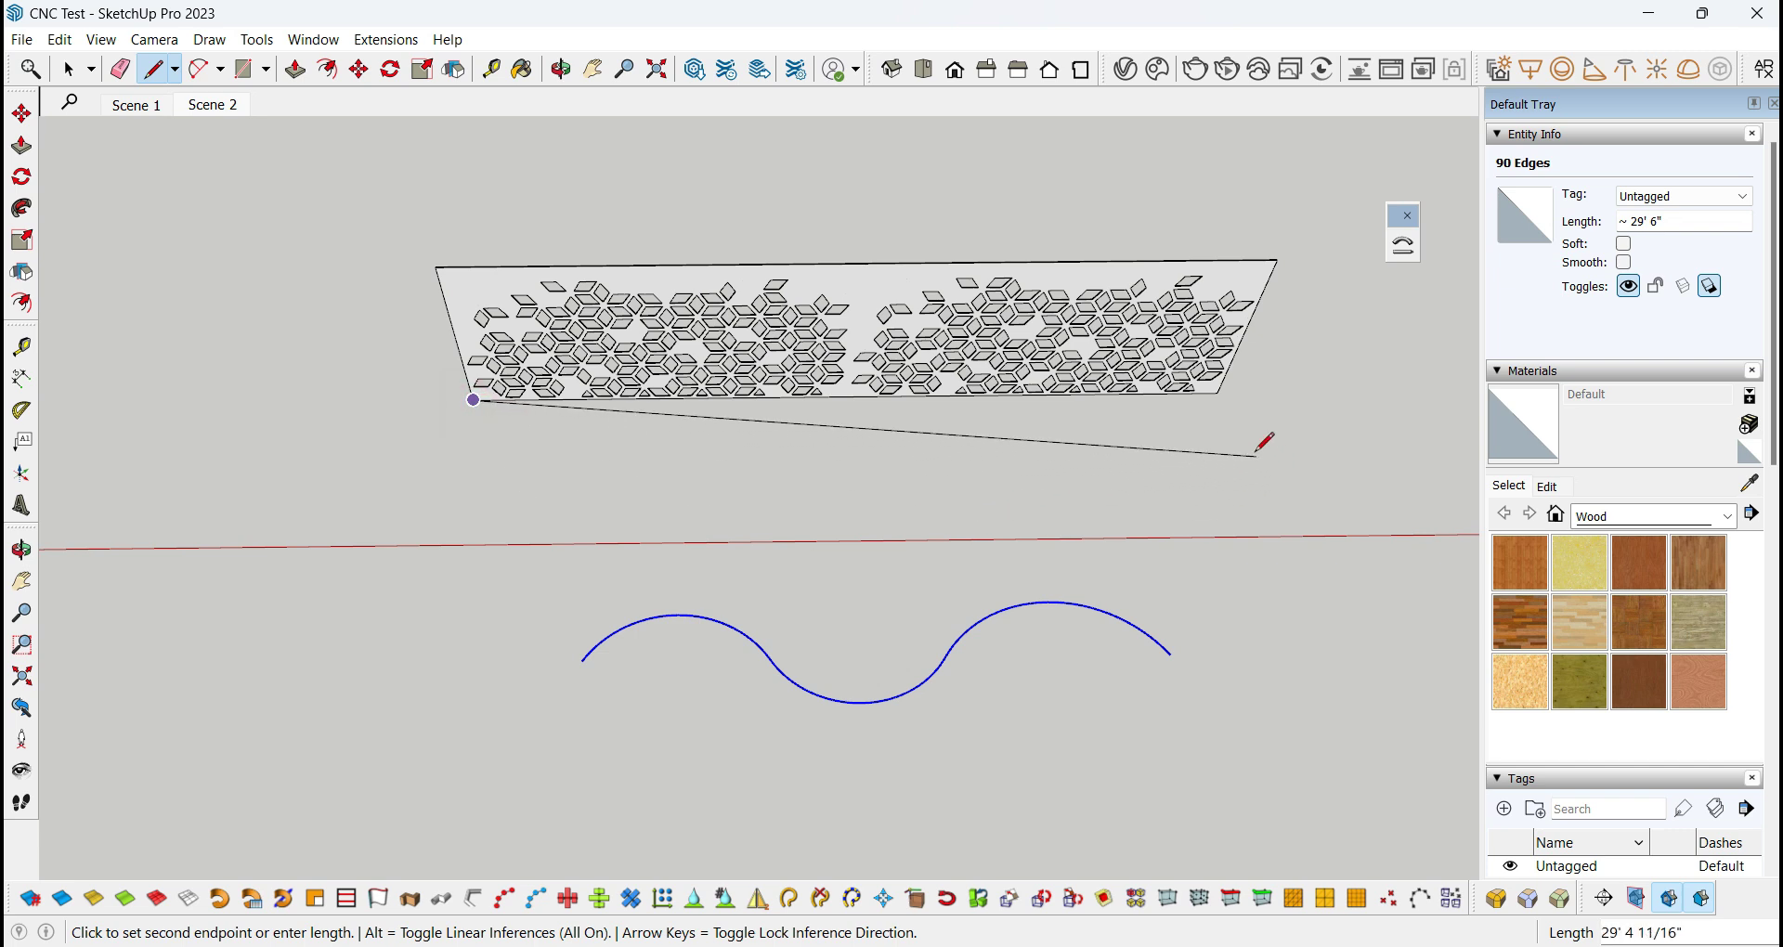
pyautogui.press('Escape')
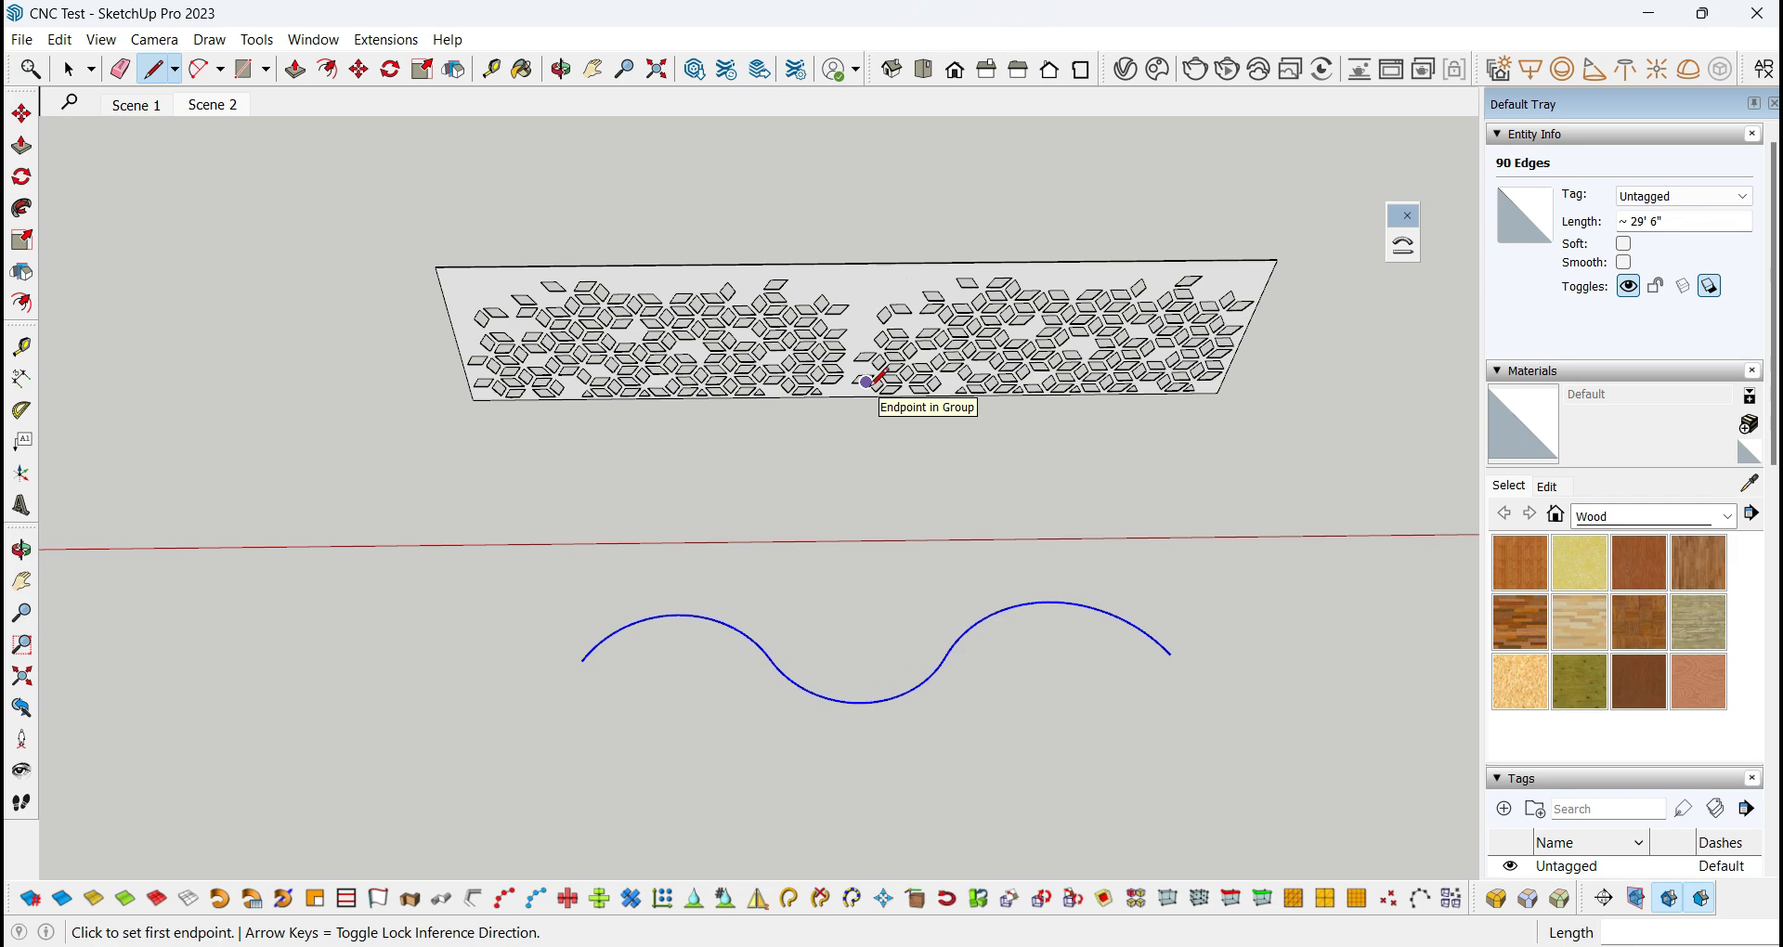
pyautogui.moveTo(883, 402); pyautogui.dragTo(887, 510, button='middle')
pyautogui.press('space')
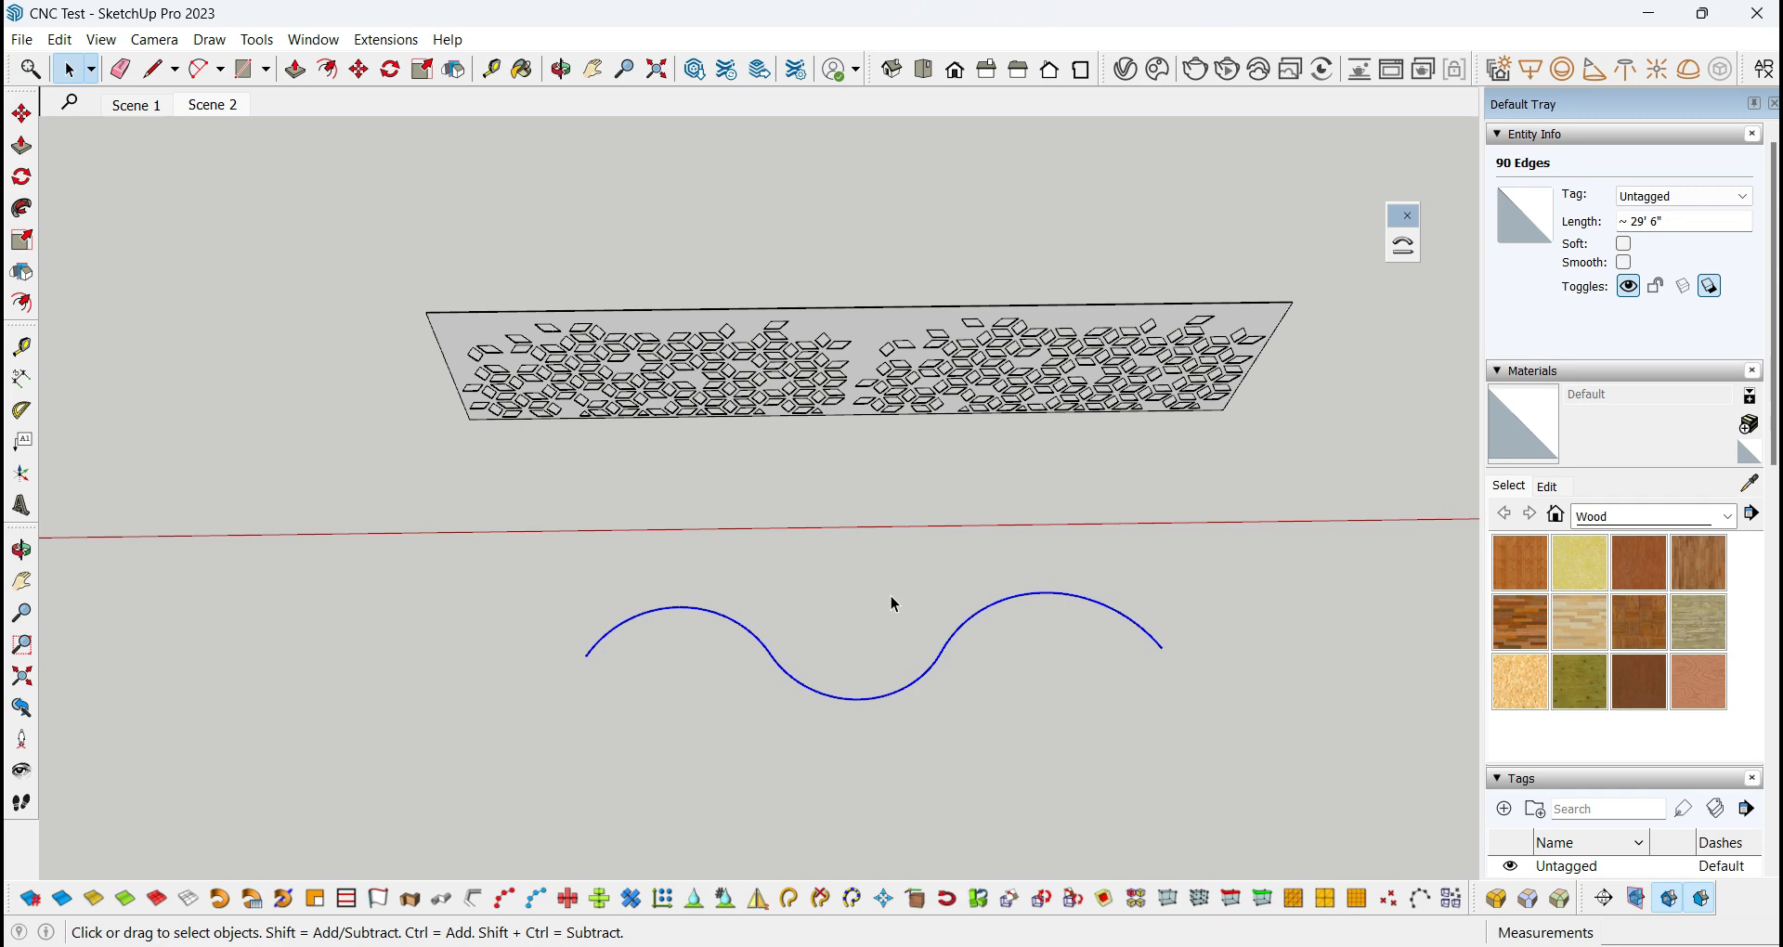
pyautogui.moveTo(890, 596); pyautogui.dragTo(889, 543, button='middle')
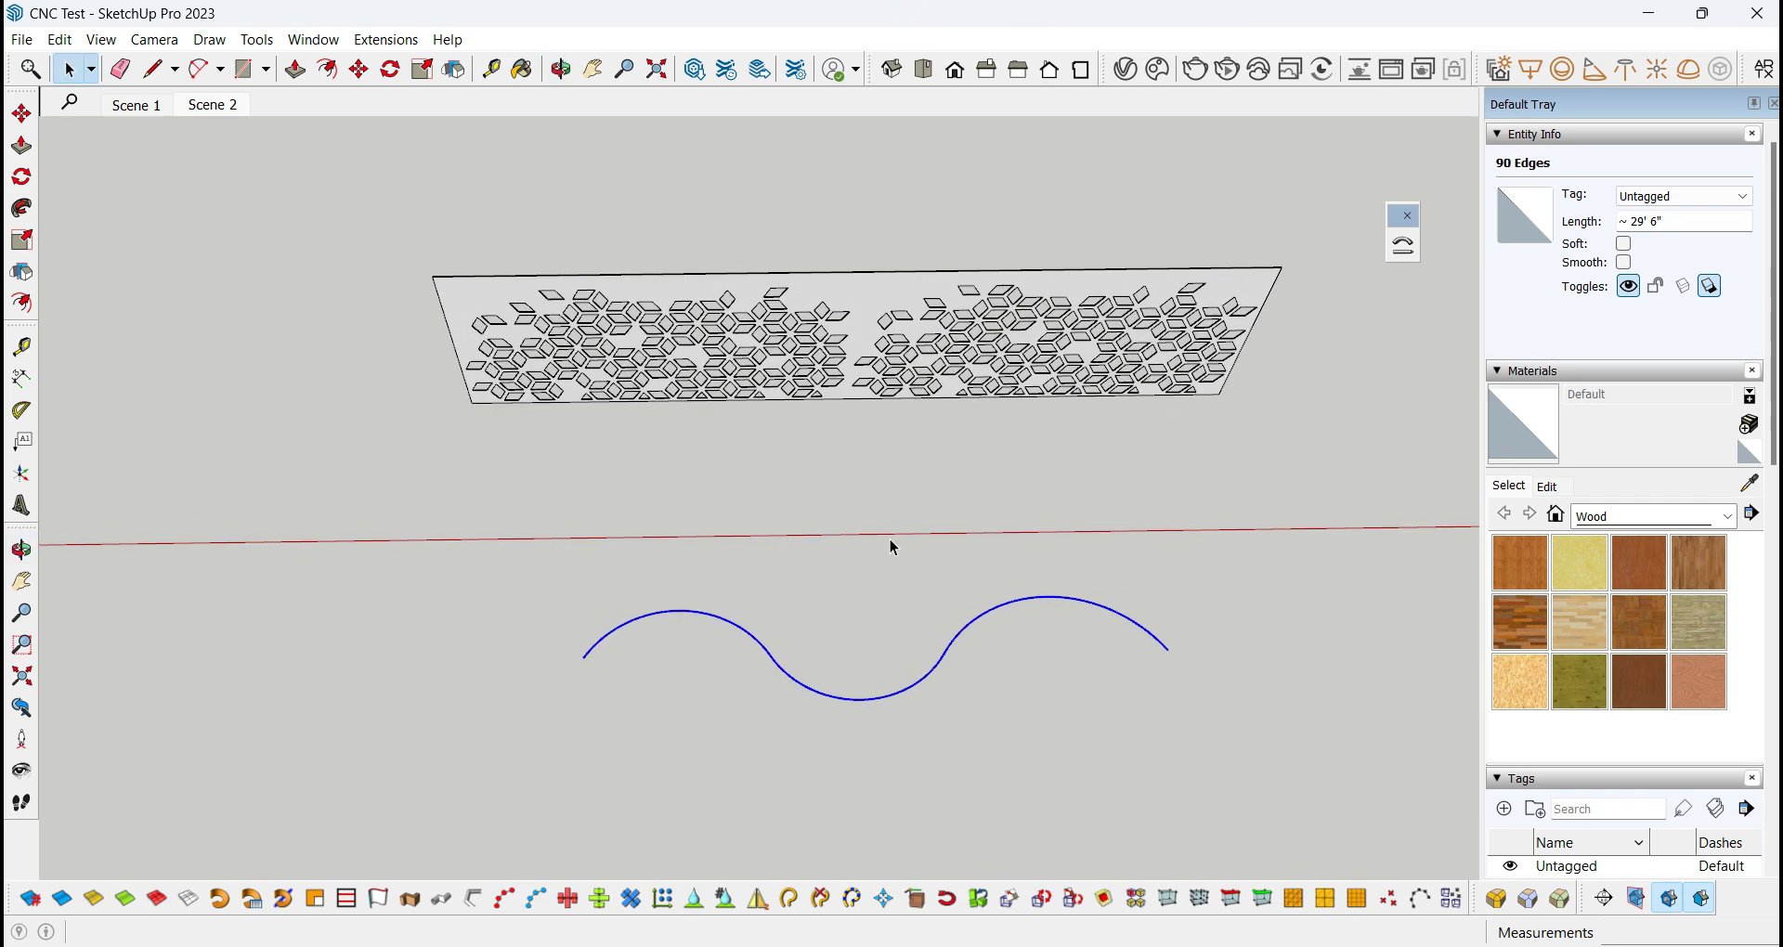
# Bend the long double-pattern panel along the wavy curve with Shape Bender, using the straight line on its lower edge as reference.
pyautogui.click(1402, 246)
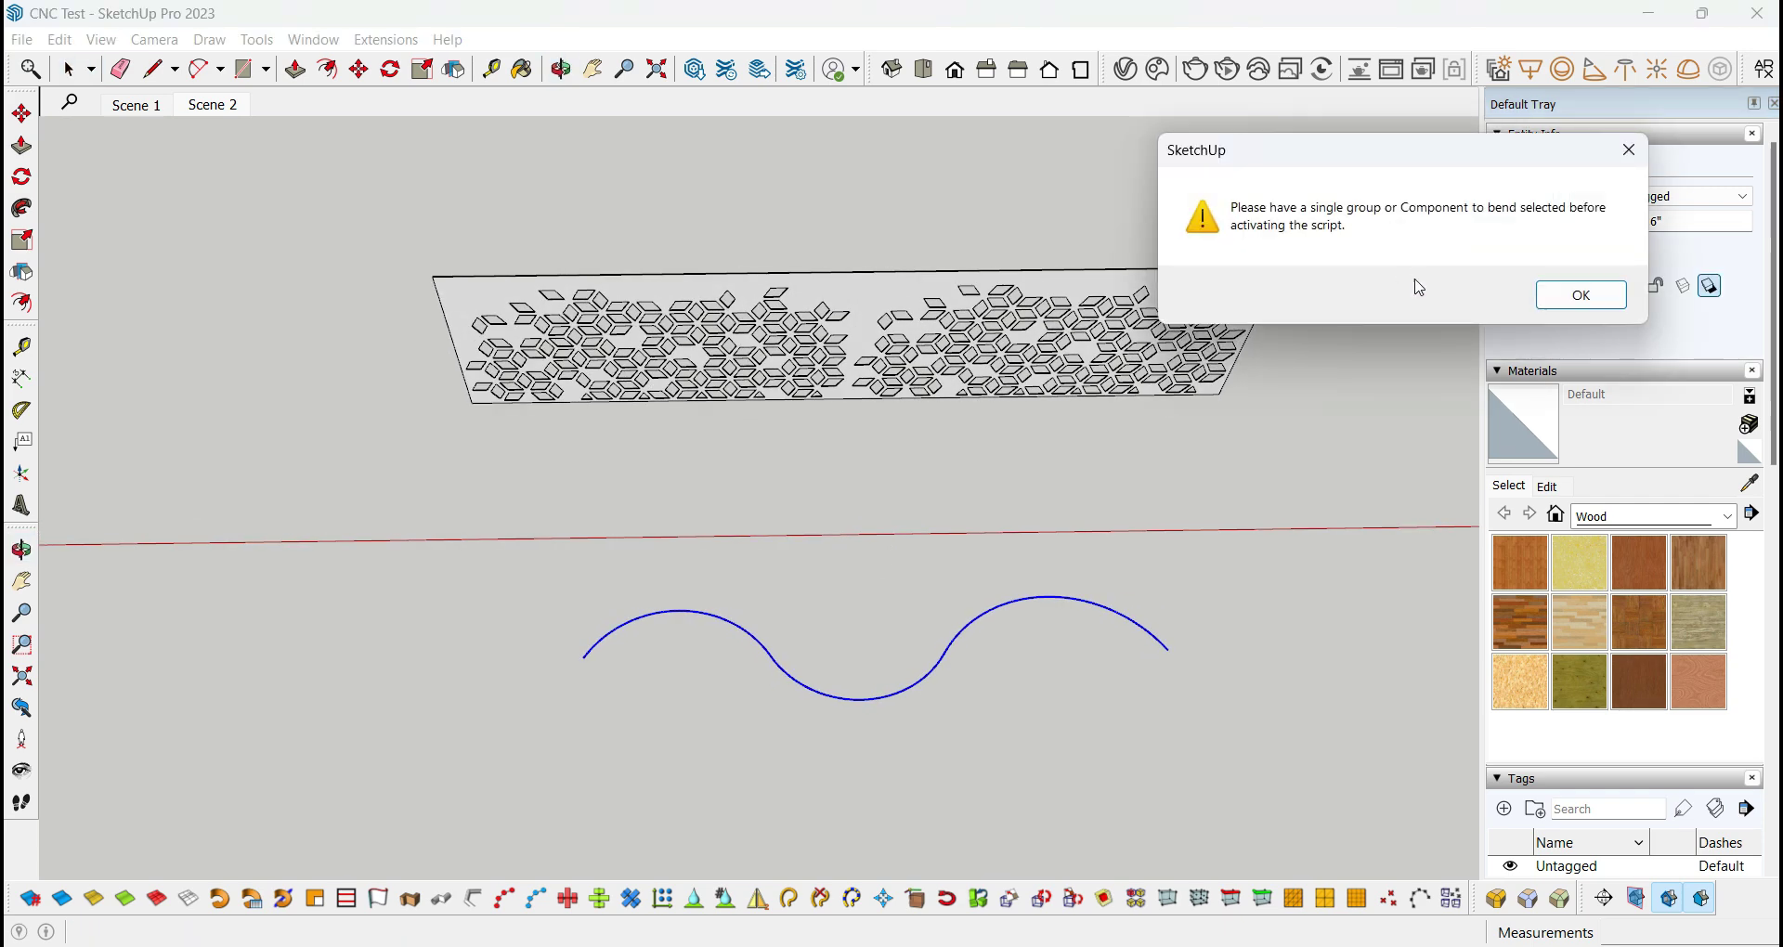
pyautogui.click(1553, 293)
pyautogui.click(1074, 302)
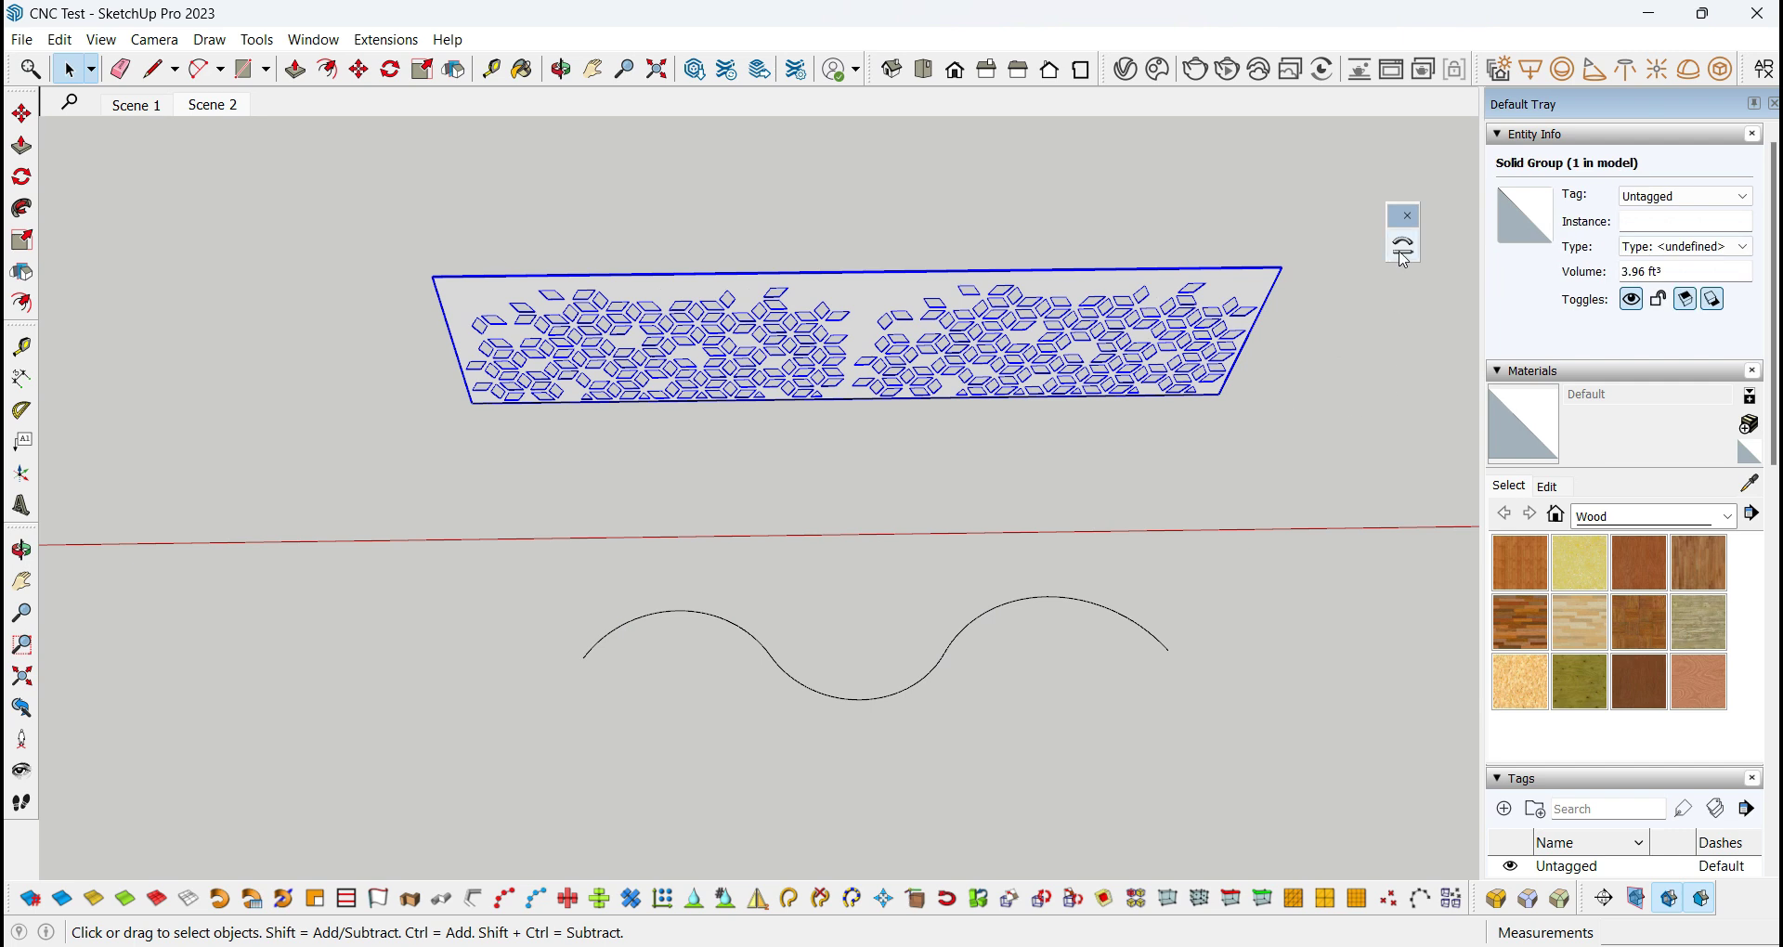
pyautogui.click(947, 400)
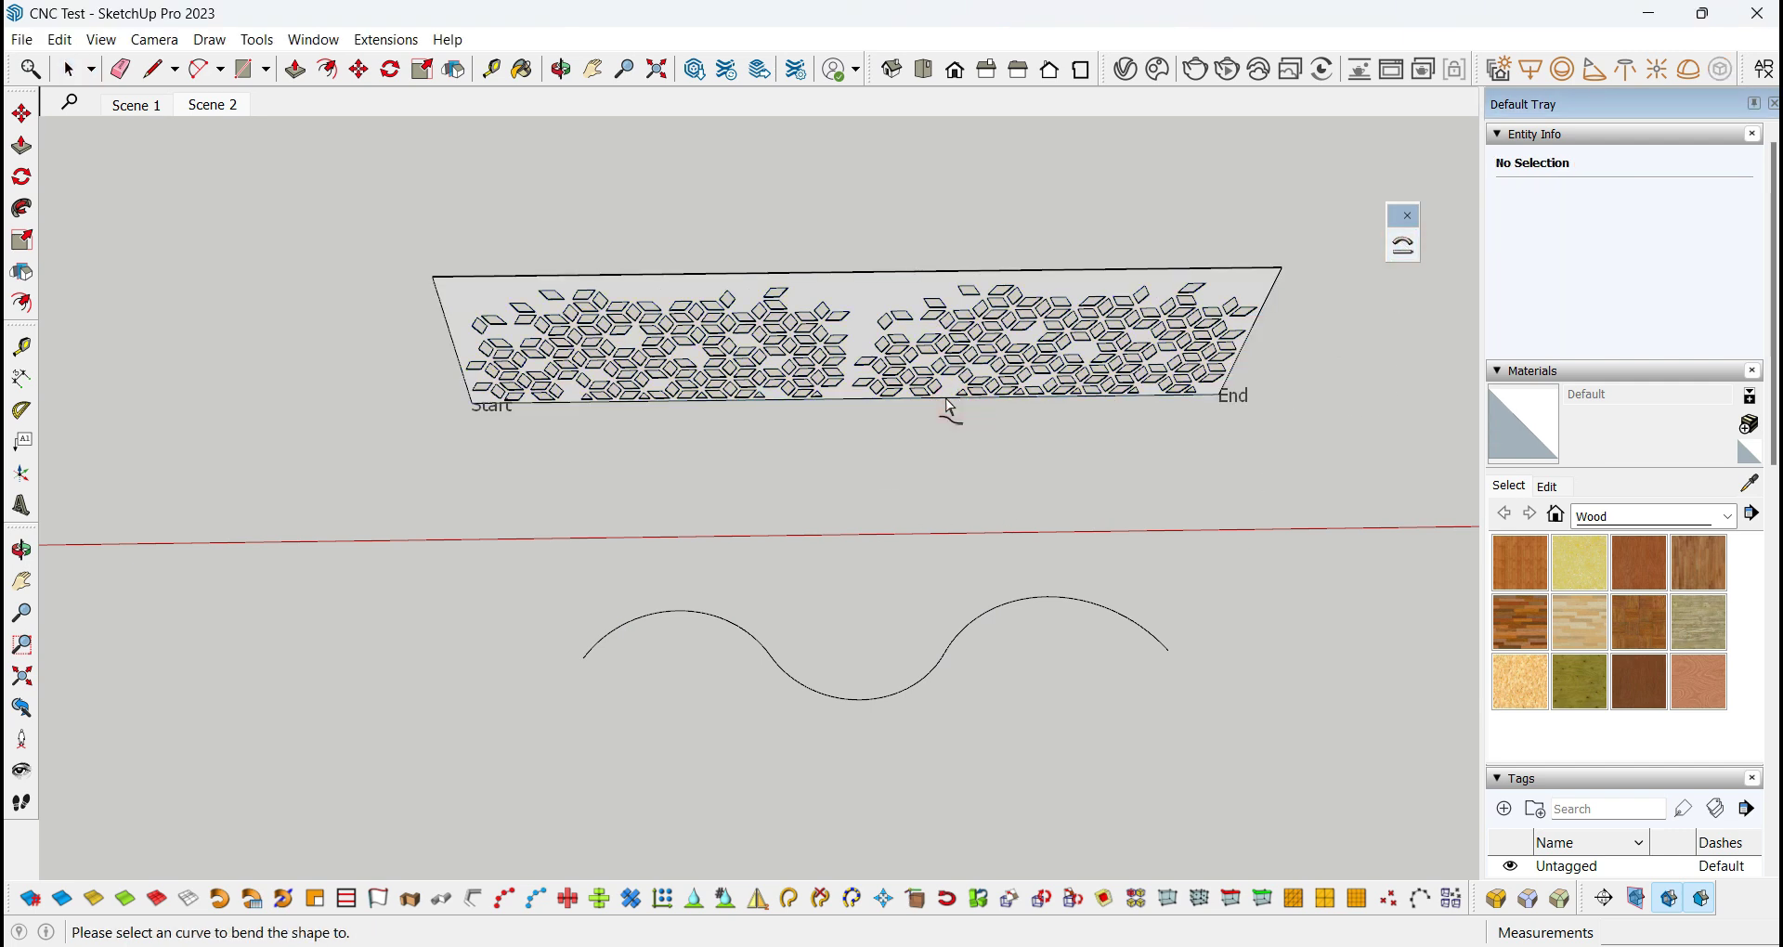
pyautogui.click(1050, 597)
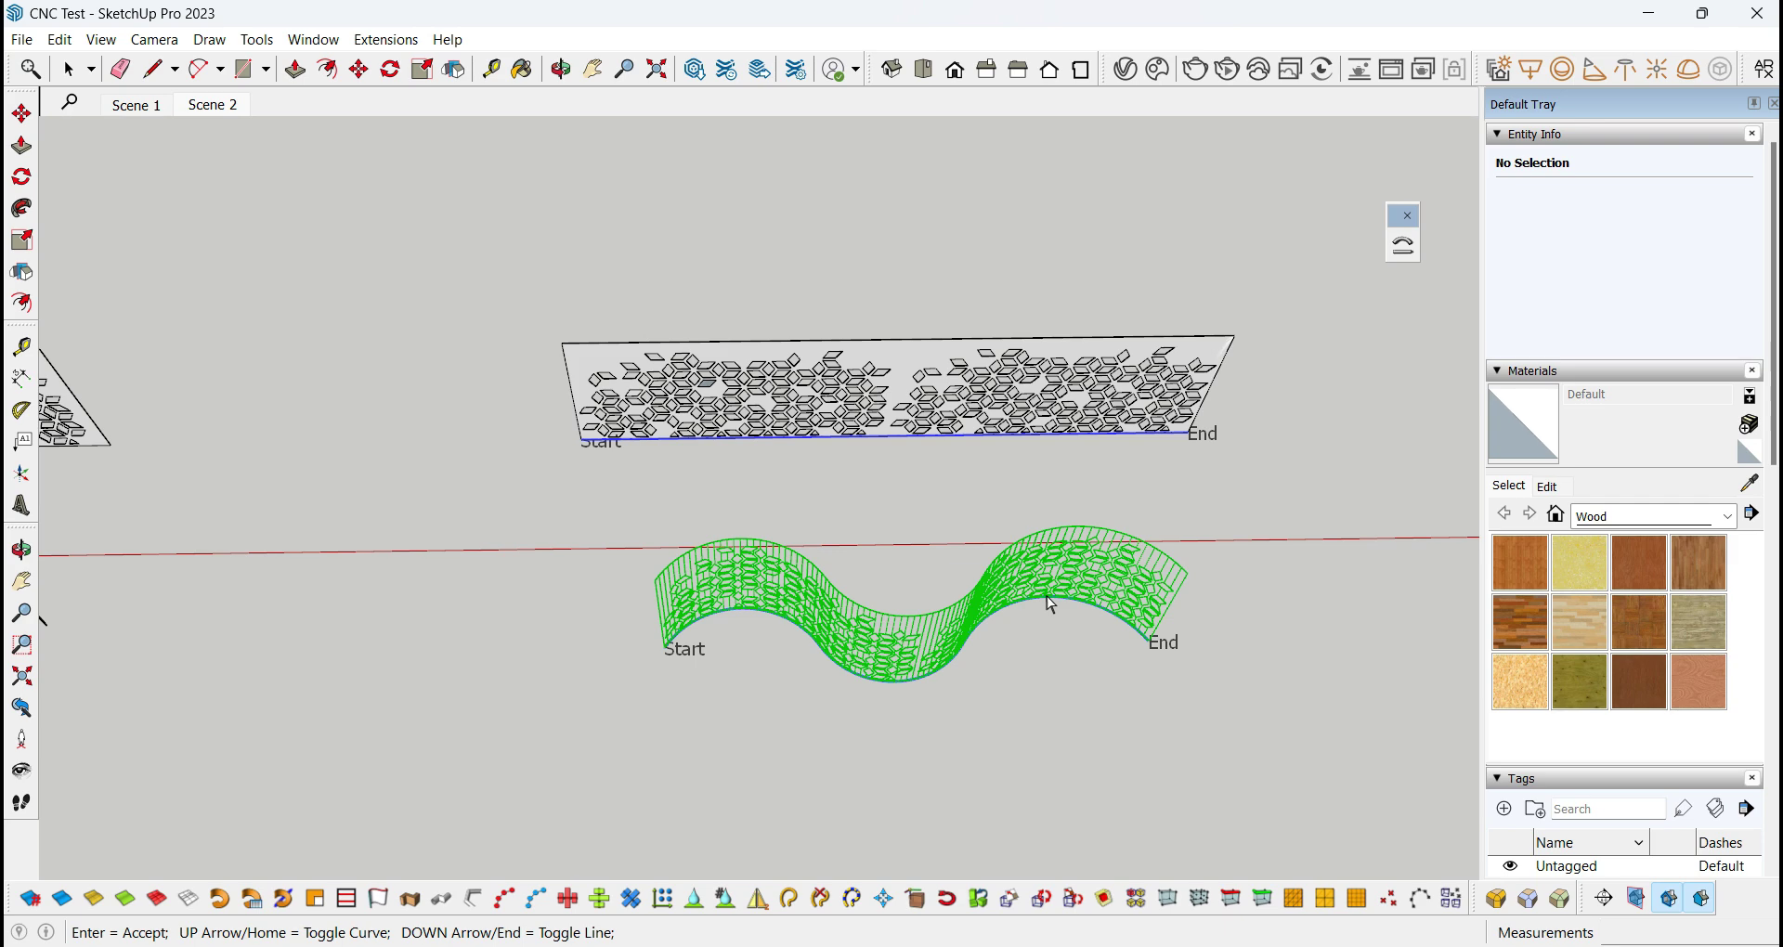
pyautogui.moveTo(1061, 760); pyautogui.dragTo(1036, 676, button='middle')
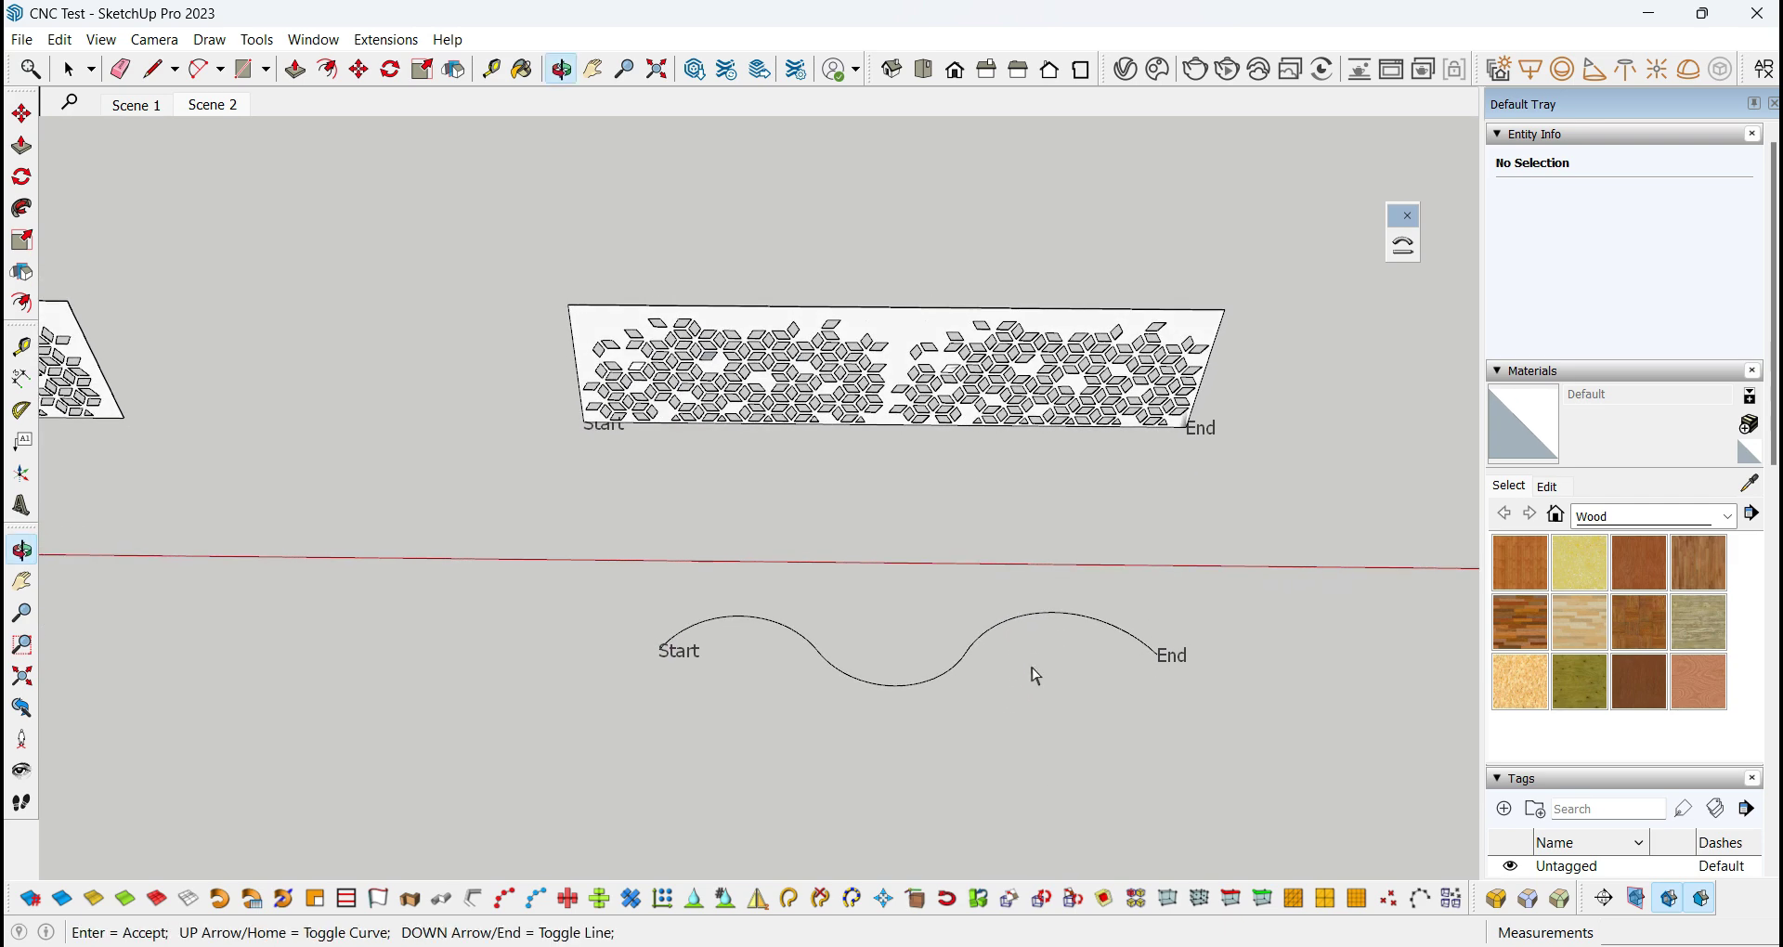
pyautogui.scroll(1, 1035, 763)
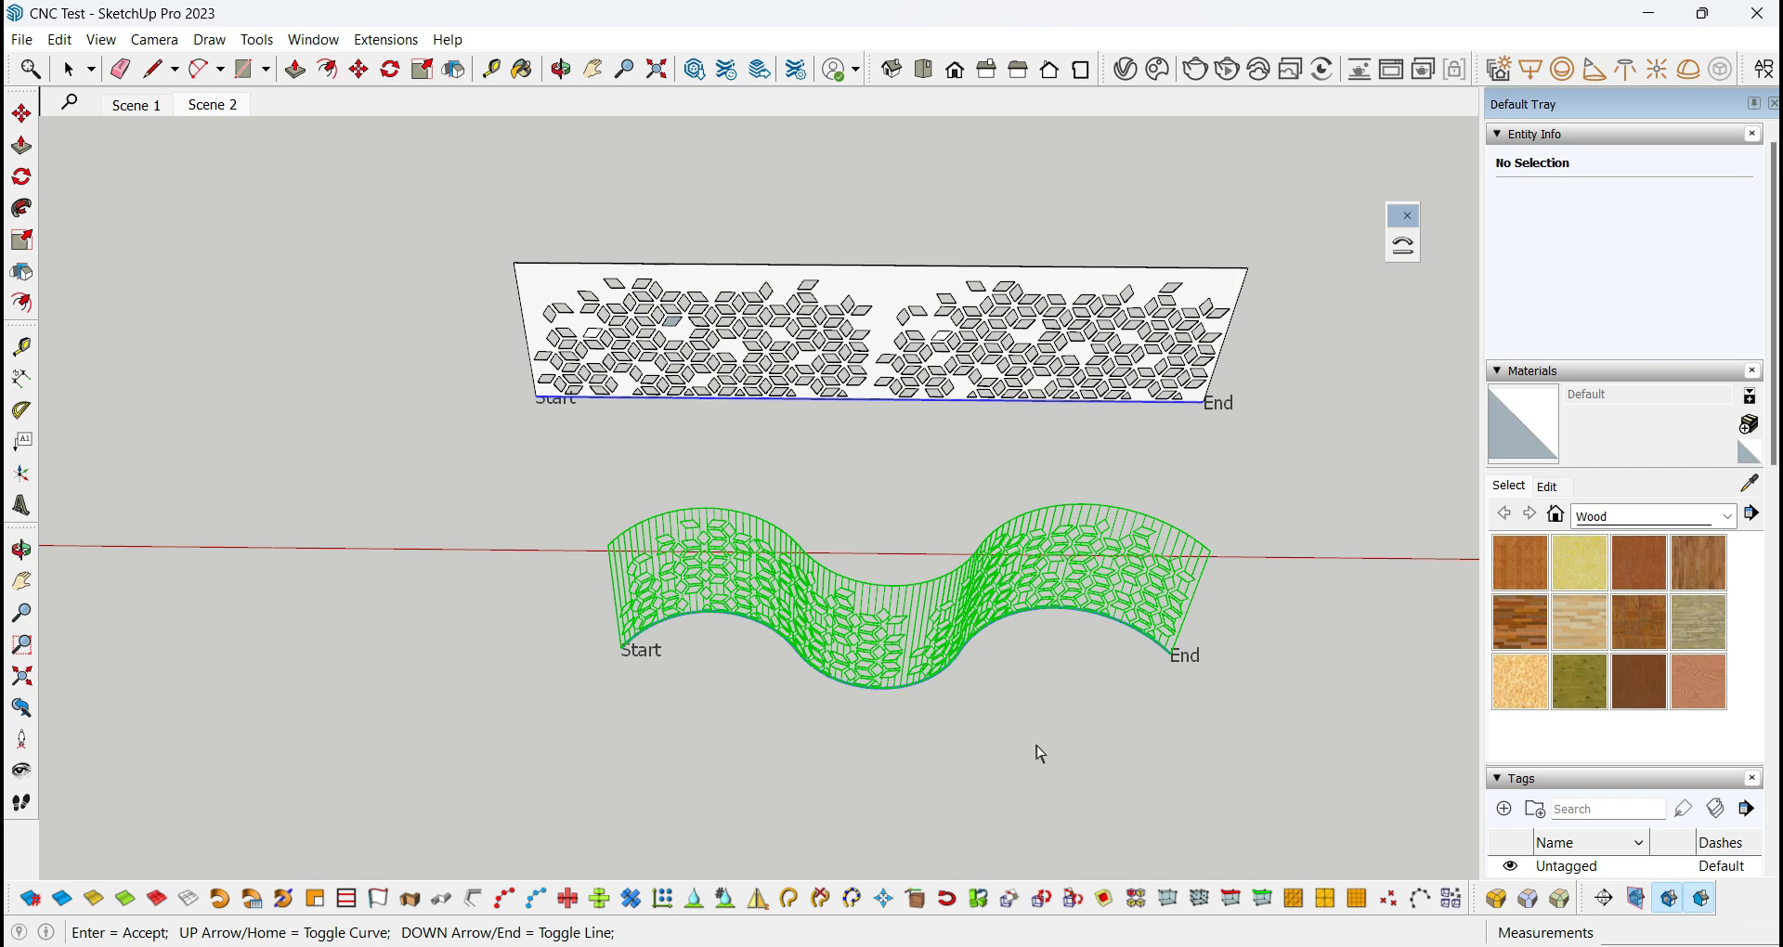
pyautogui.press('Return')
pyautogui.press('Return')
# Examine the bent double-pattern panel beside the wavy curve, down to its lower end corner.
pyautogui.scroll(-3, 817, 647)
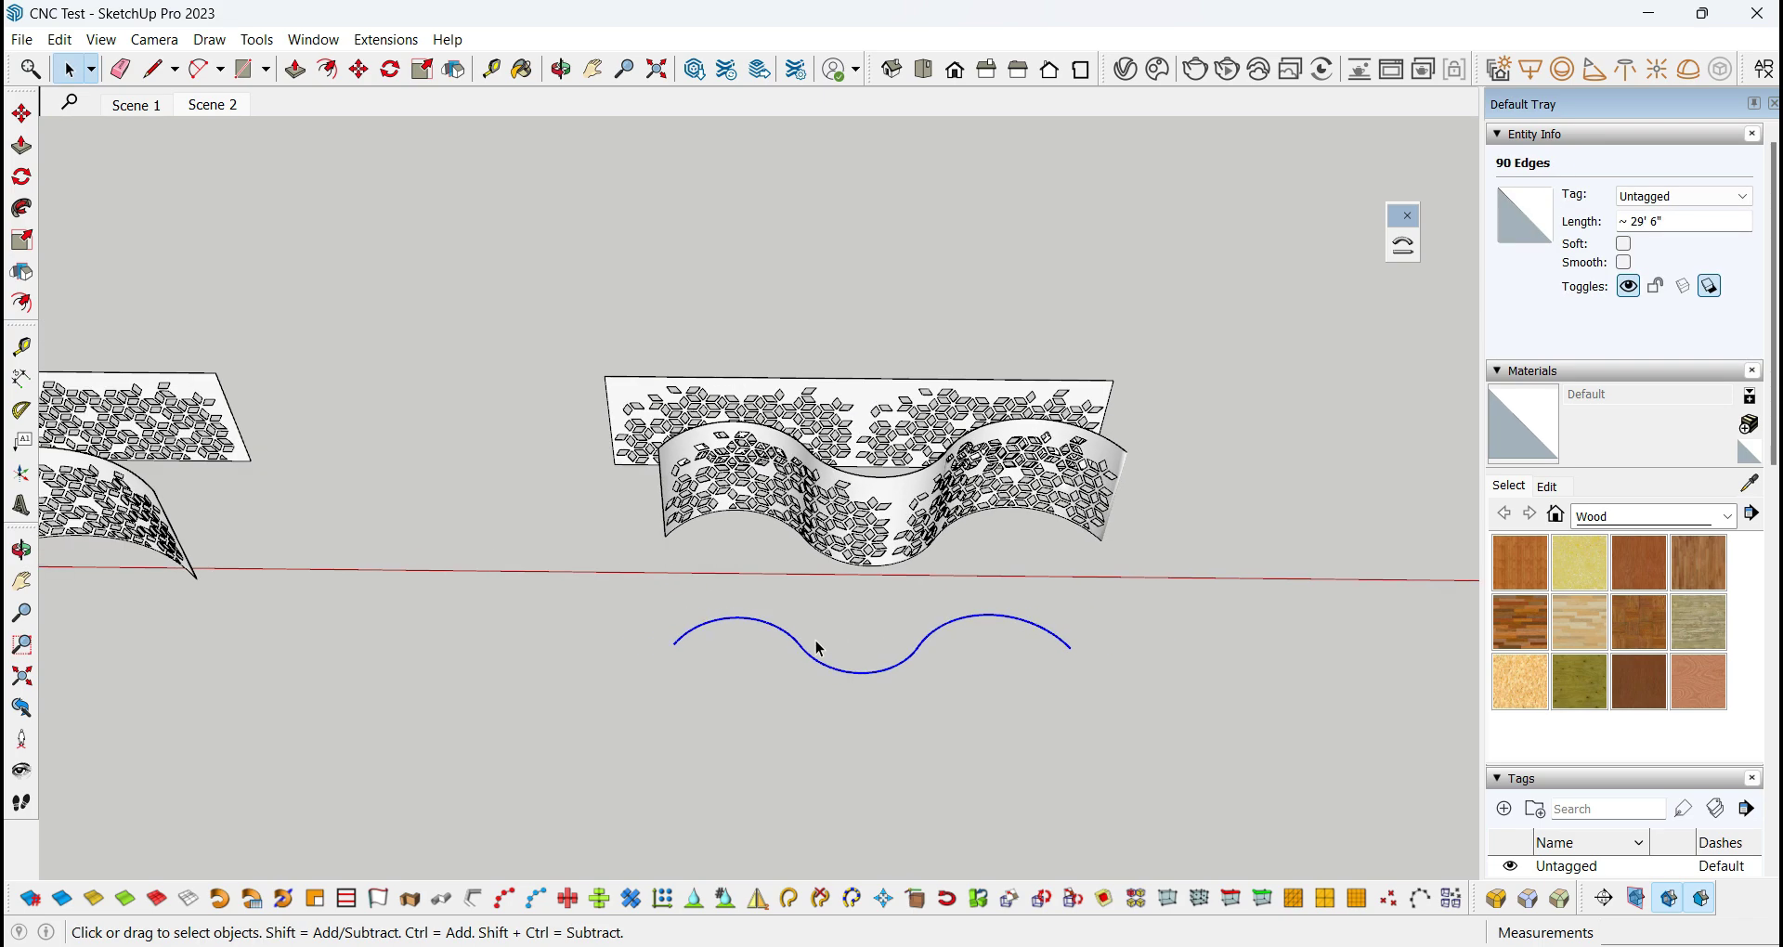
pyautogui.scroll(3, 1055, 628)
pyautogui.moveTo(1146, 637); pyautogui.dragTo(887, 548, button='middle')
pyautogui.scroll(4, 966, 561)
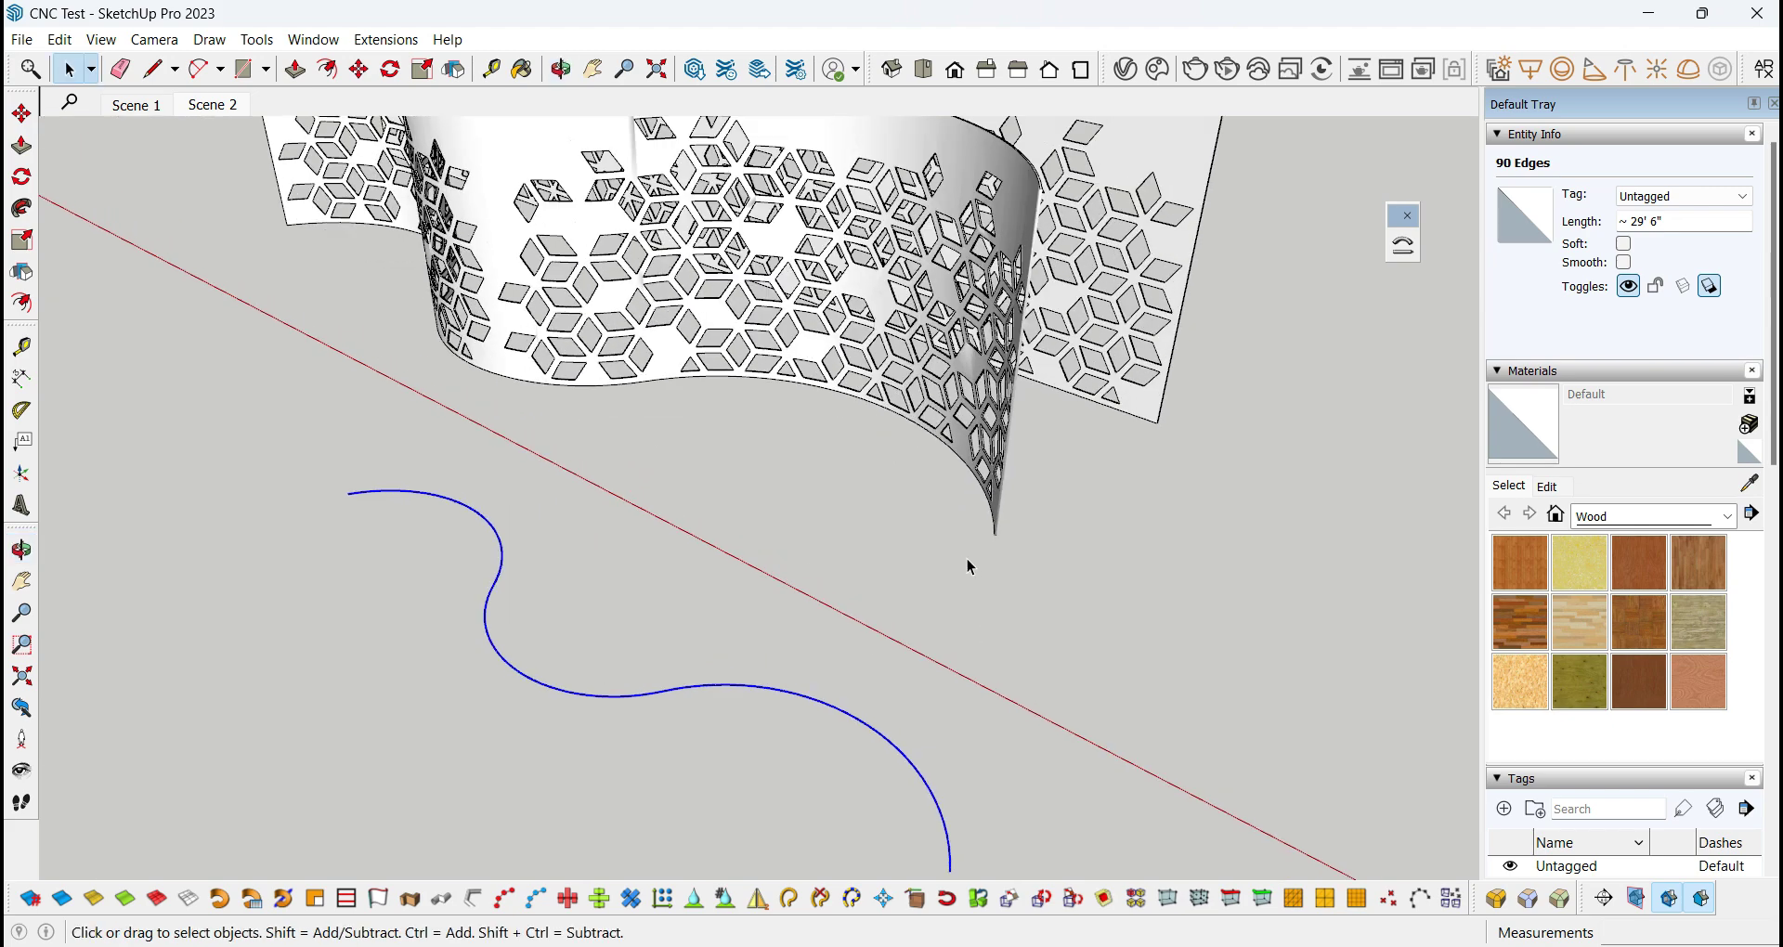
pyautogui.moveTo(1067, 506); pyautogui.dragTo(923, 584, button='middle')
pyautogui.scroll(-3, 966, 709)
pyautogui.scroll(3, 966, 710)
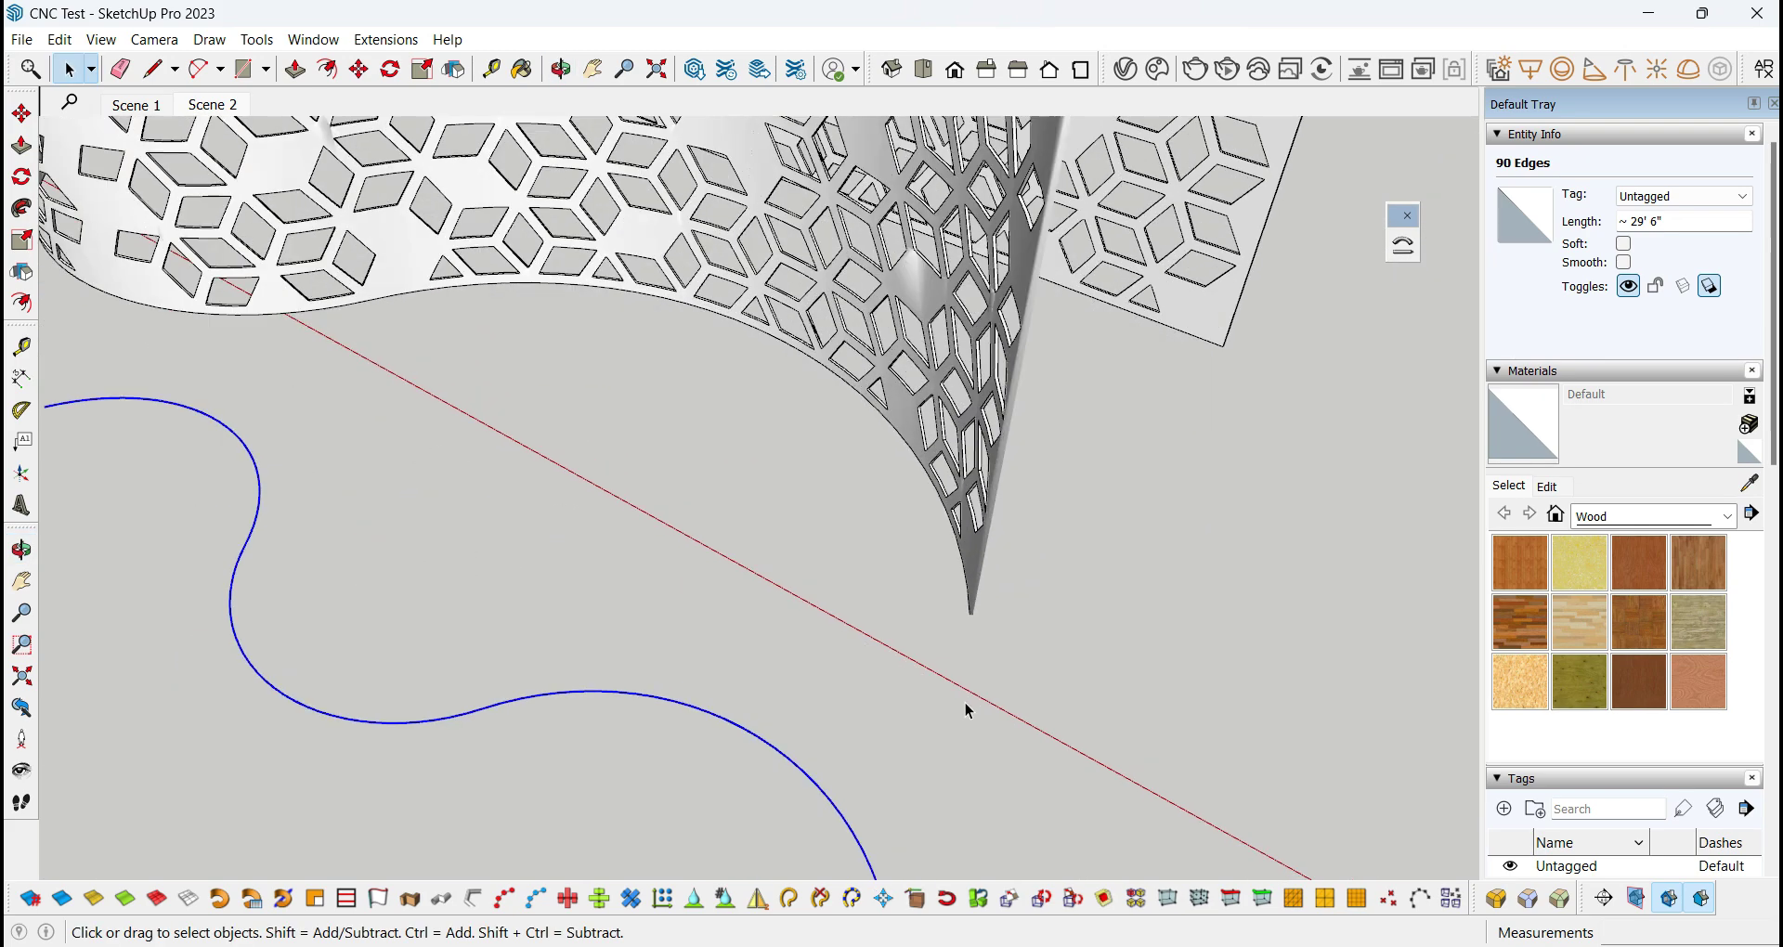
pyautogui.scroll(3, 965, 618)
pyautogui.click(986, 591)
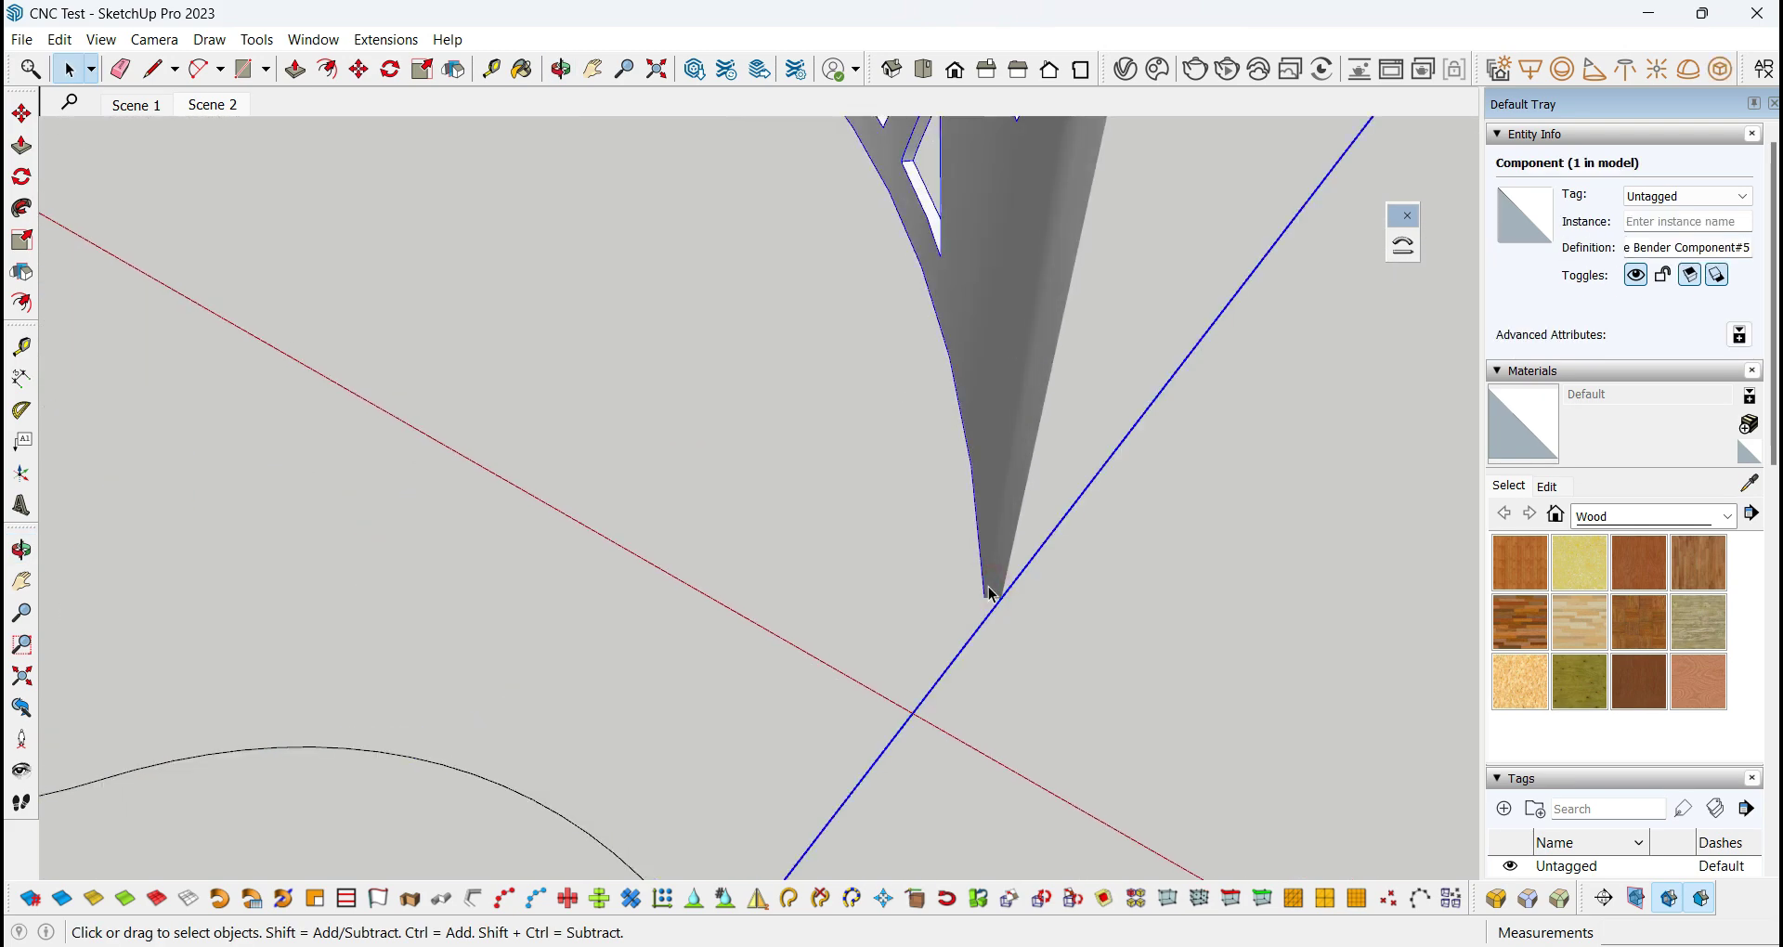
pyautogui.press('m')
pyautogui.click(982, 596)
pyautogui.scroll(-4, 958, 511)
pyautogui.click(949, 563)
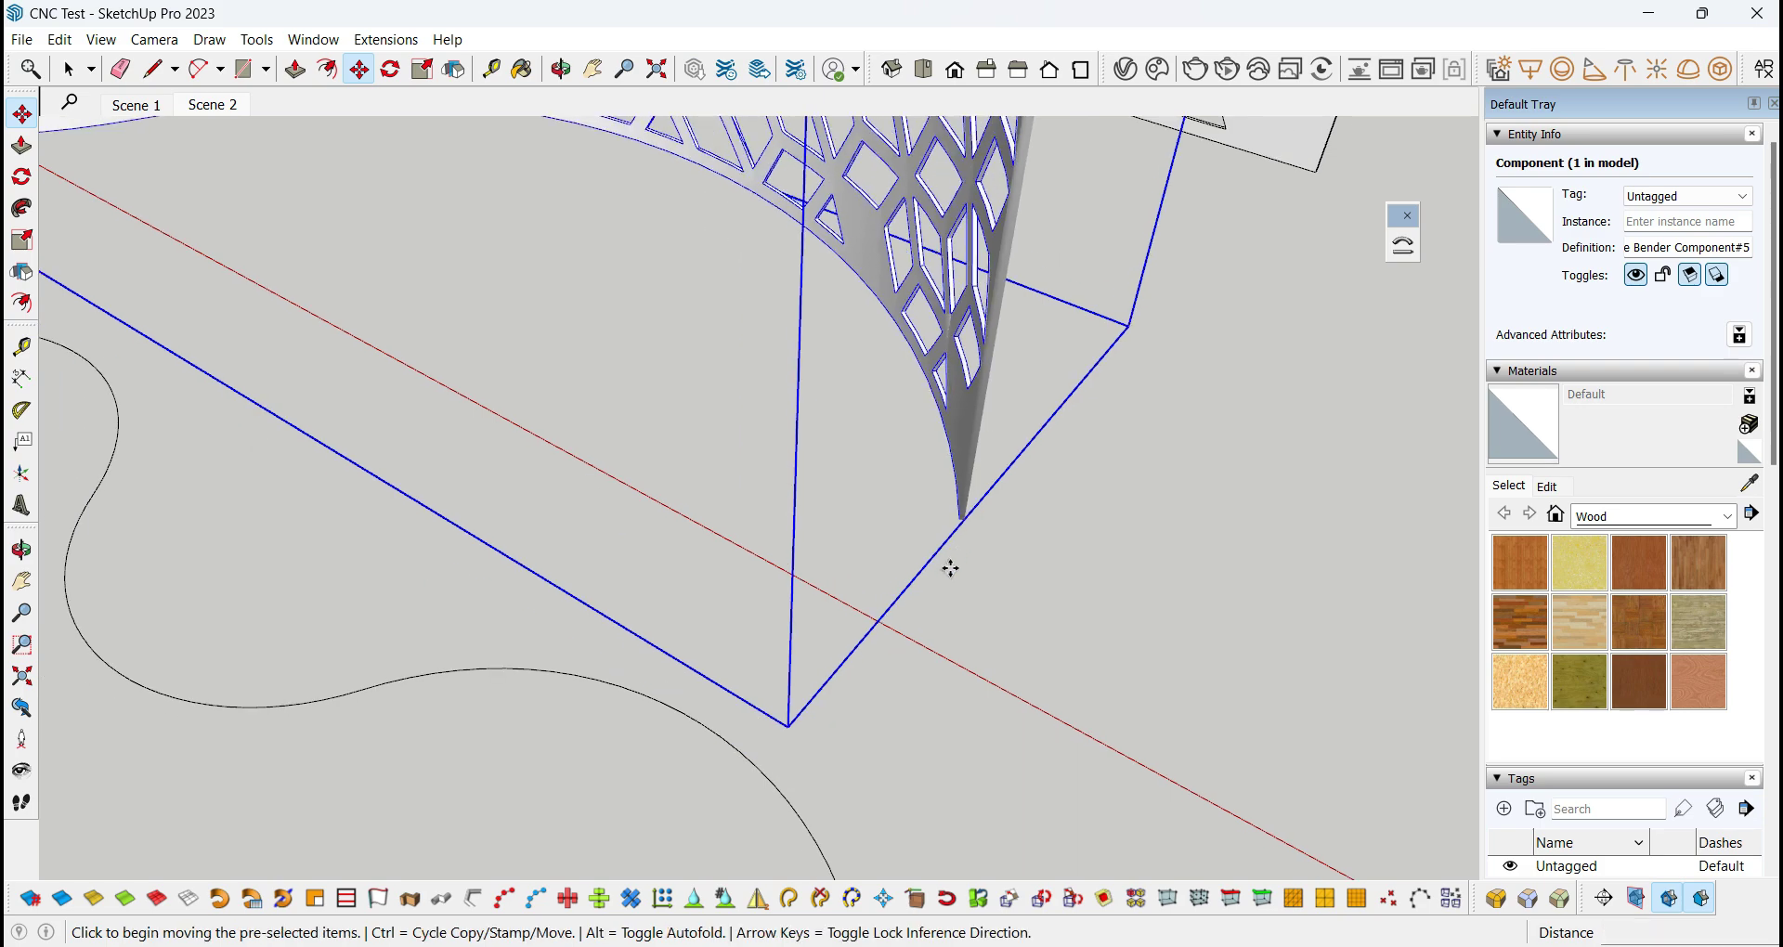
pyautogui.scroll(-2, 860, 581)
pyautogui.scroll(-2, 860, 581)
pyautogui.moveTo(780, 613); pyautogui.dragTo(1035, 449, button='middle')
pyautogui.press('space')
# Open the bent panel component and draw a straight edge along its end, from the upper corner to the lower corner.
pyautogui.scroll(3, 1030, 409)
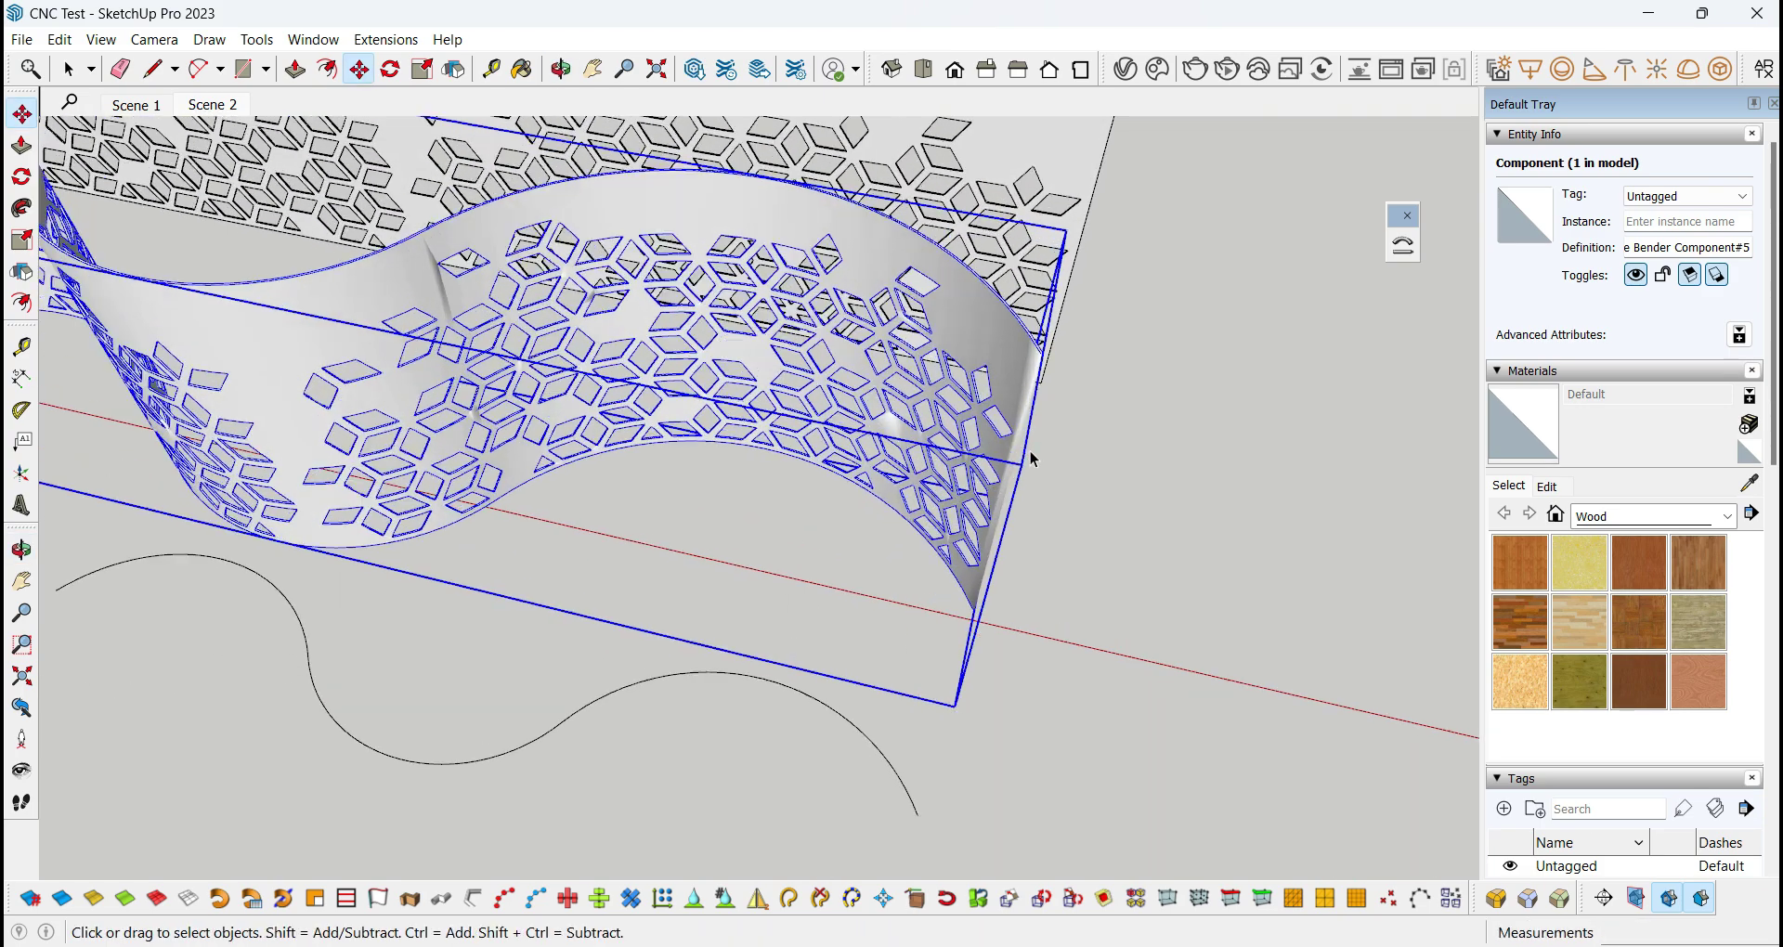
pyautogui.doubleClick(1015, 333)
pyautogui.click(1030, 290)
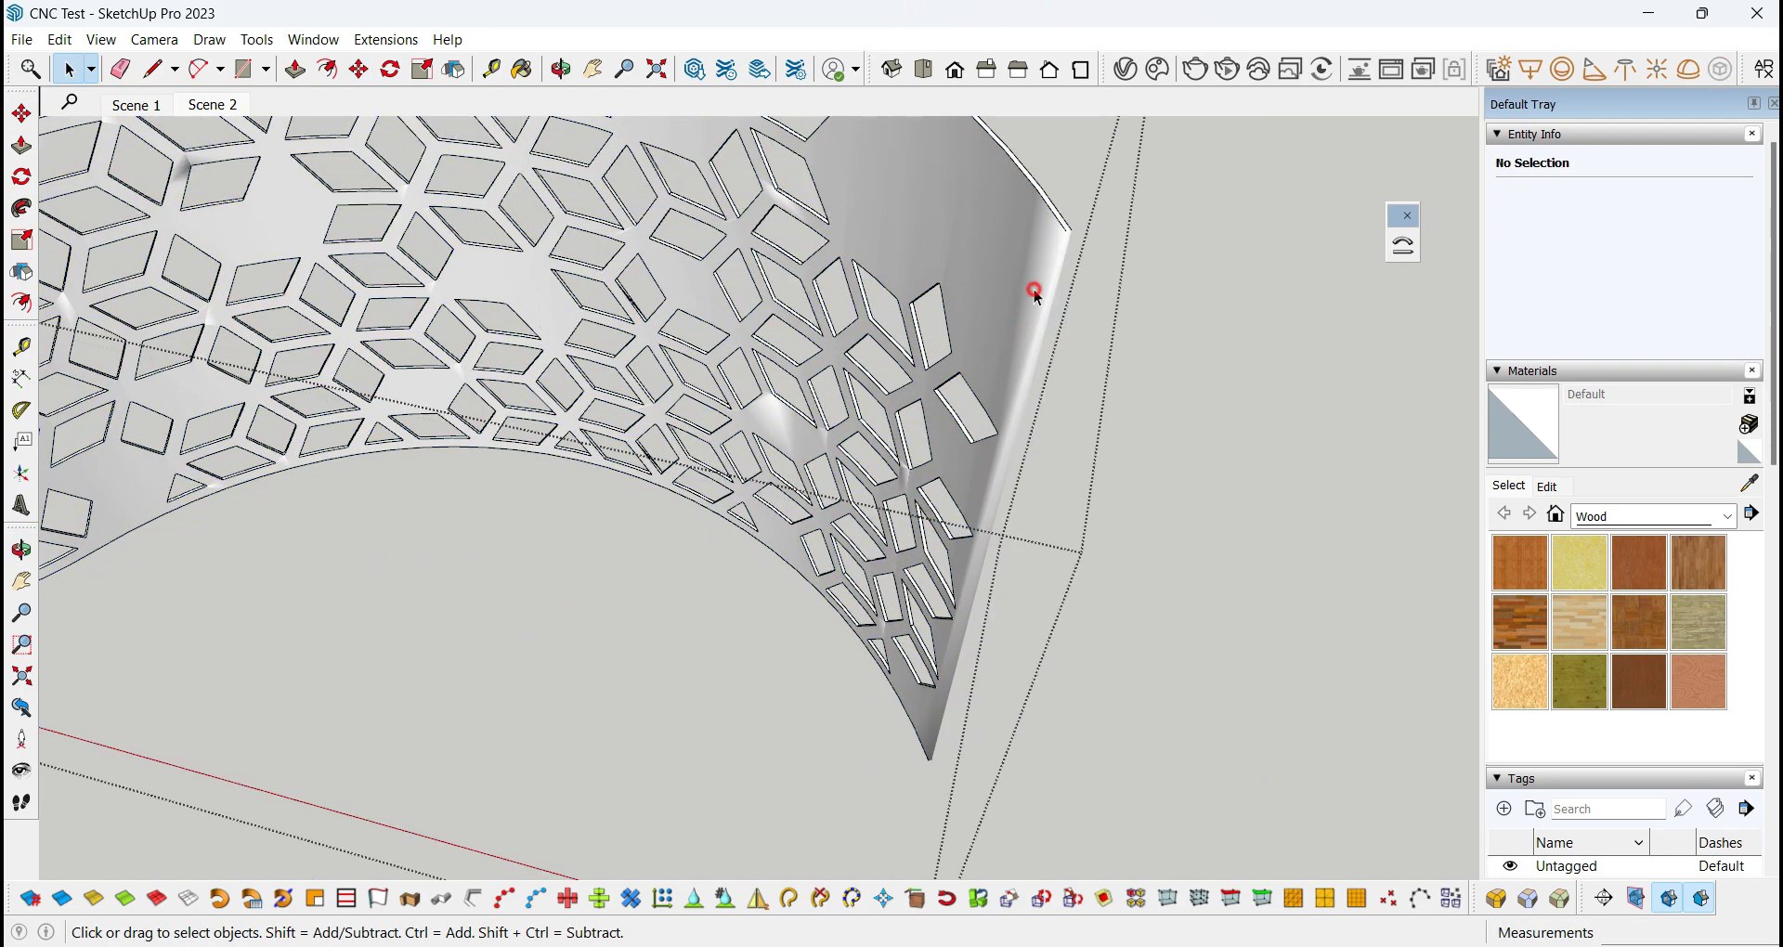
pyautogui.scroll(1, 1062, 243)
pyautogui.press('l')
pyautogui.click(1066, 228)
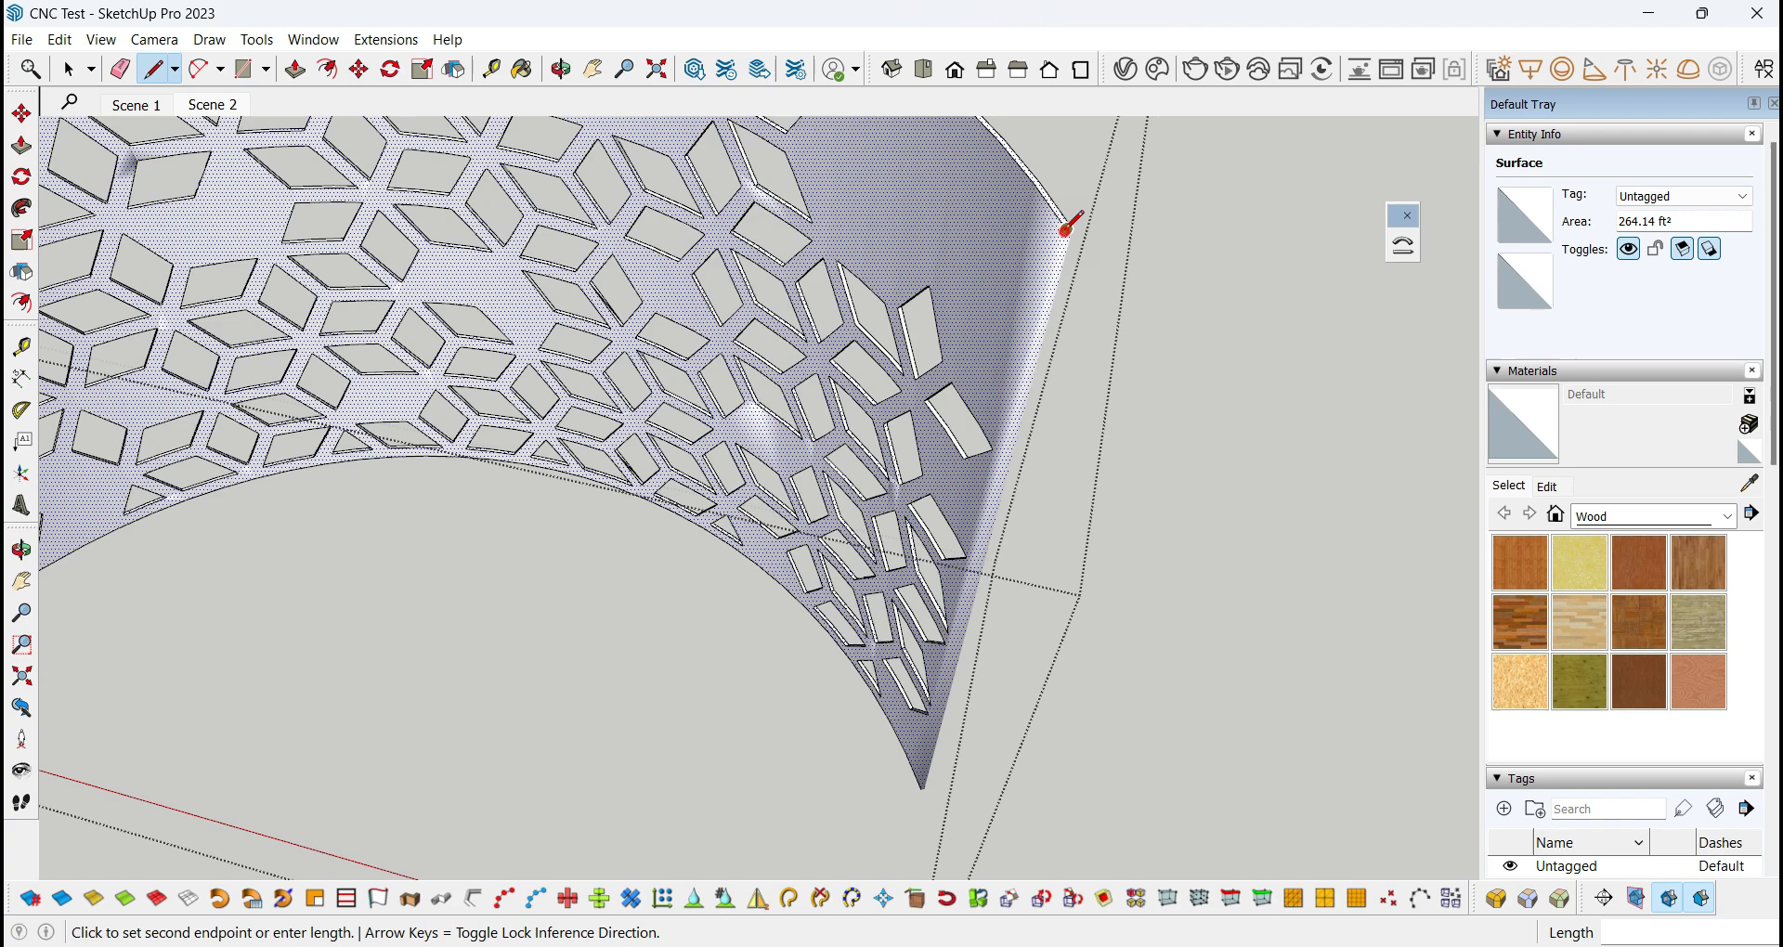
pyautogui.click(923, 788)
# Examine the panel's end edge and diamond cut-outs up close, and close the component.
pyautogui.scroll(6, 923, 788)
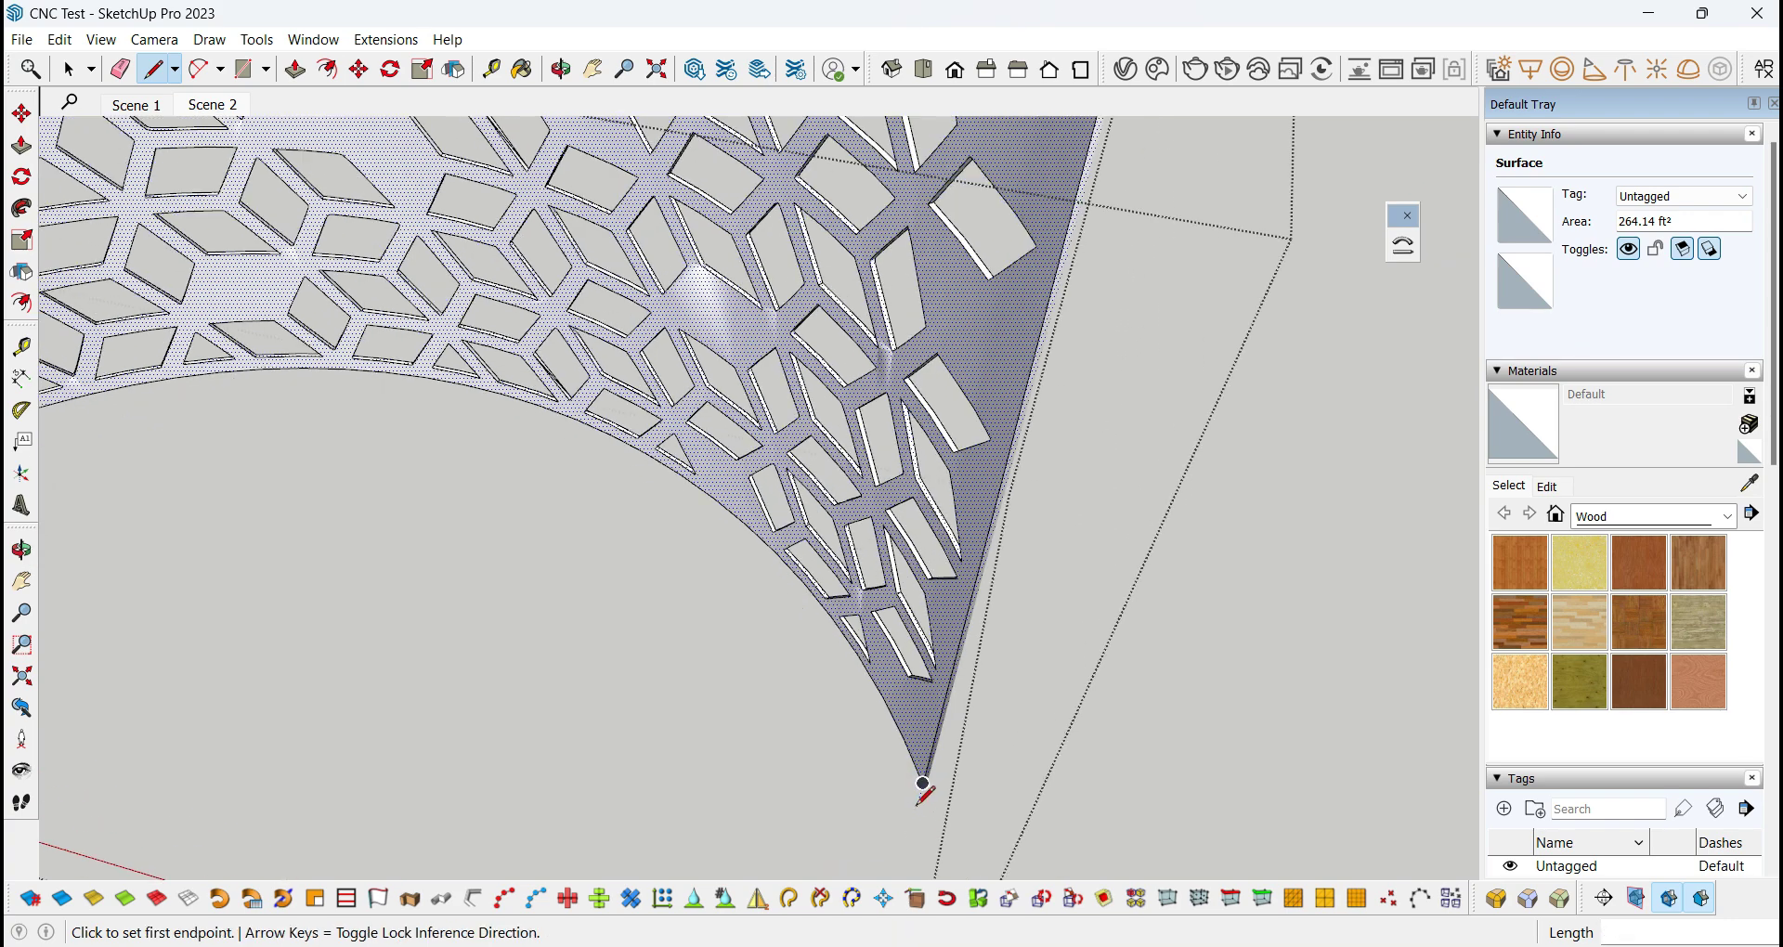
pyautogui.moveTo(940, 637); pyautogui.dragTo(1306, 426, button='middle')
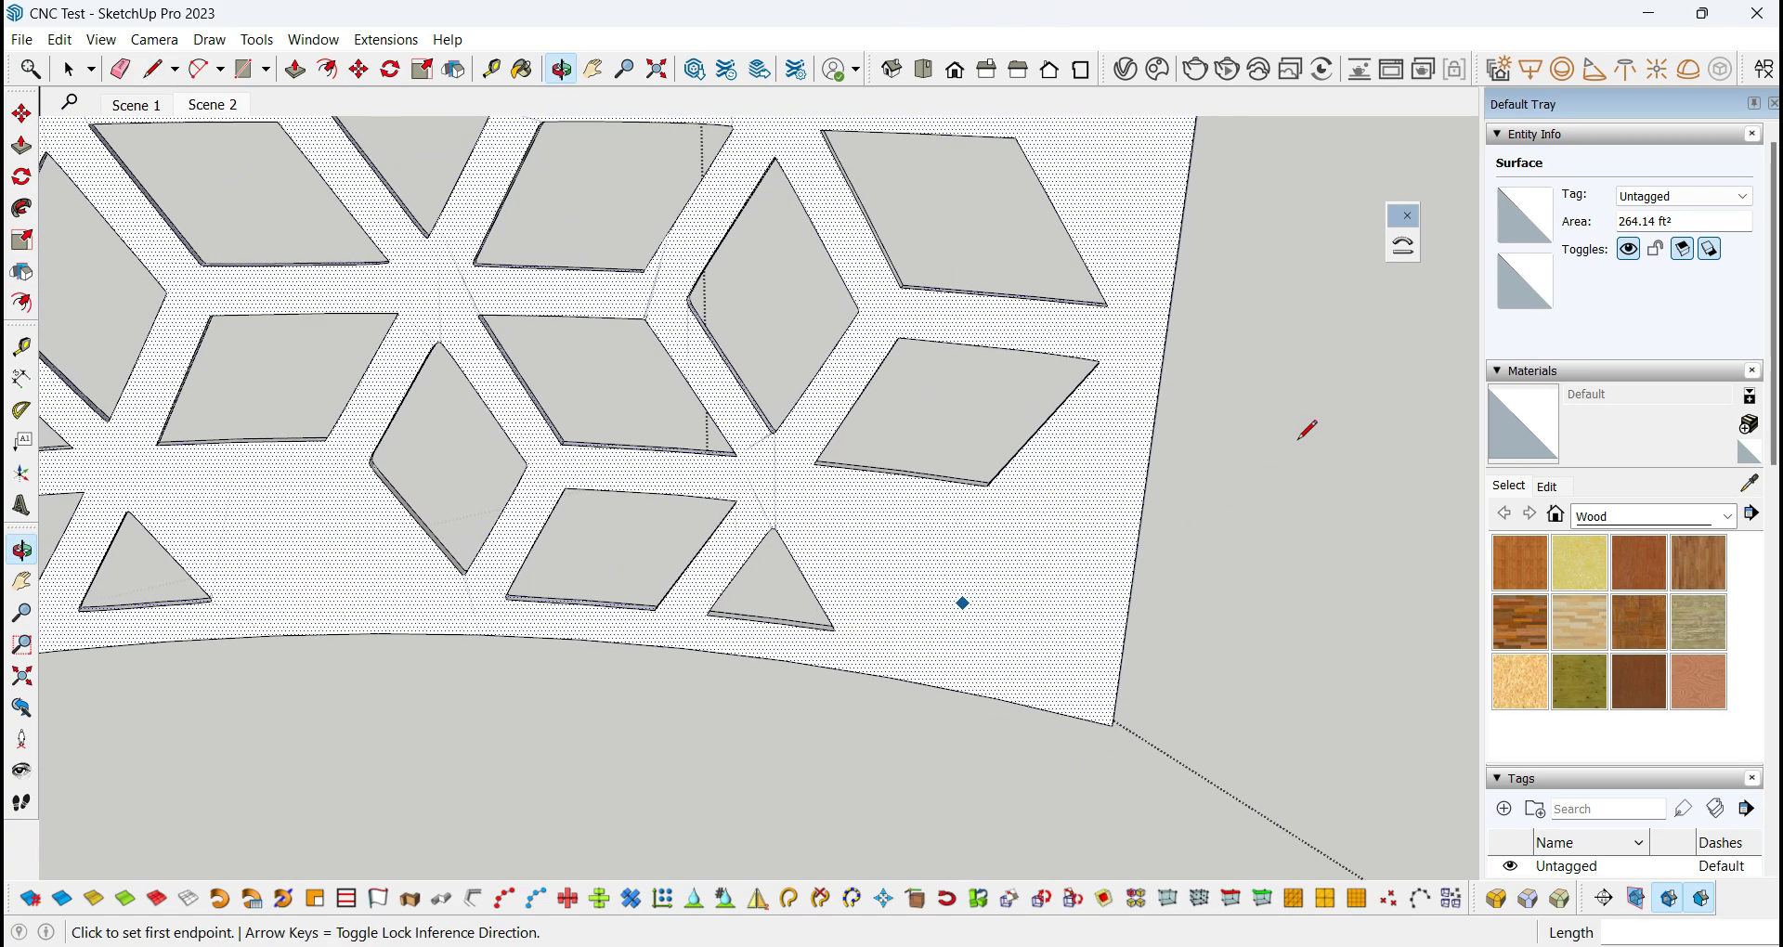
pyautogui.moveTo(990, 462); pyautogui.dragTo(982, 527, button='middle')
pyautogui.scroll(5, 923, 327)
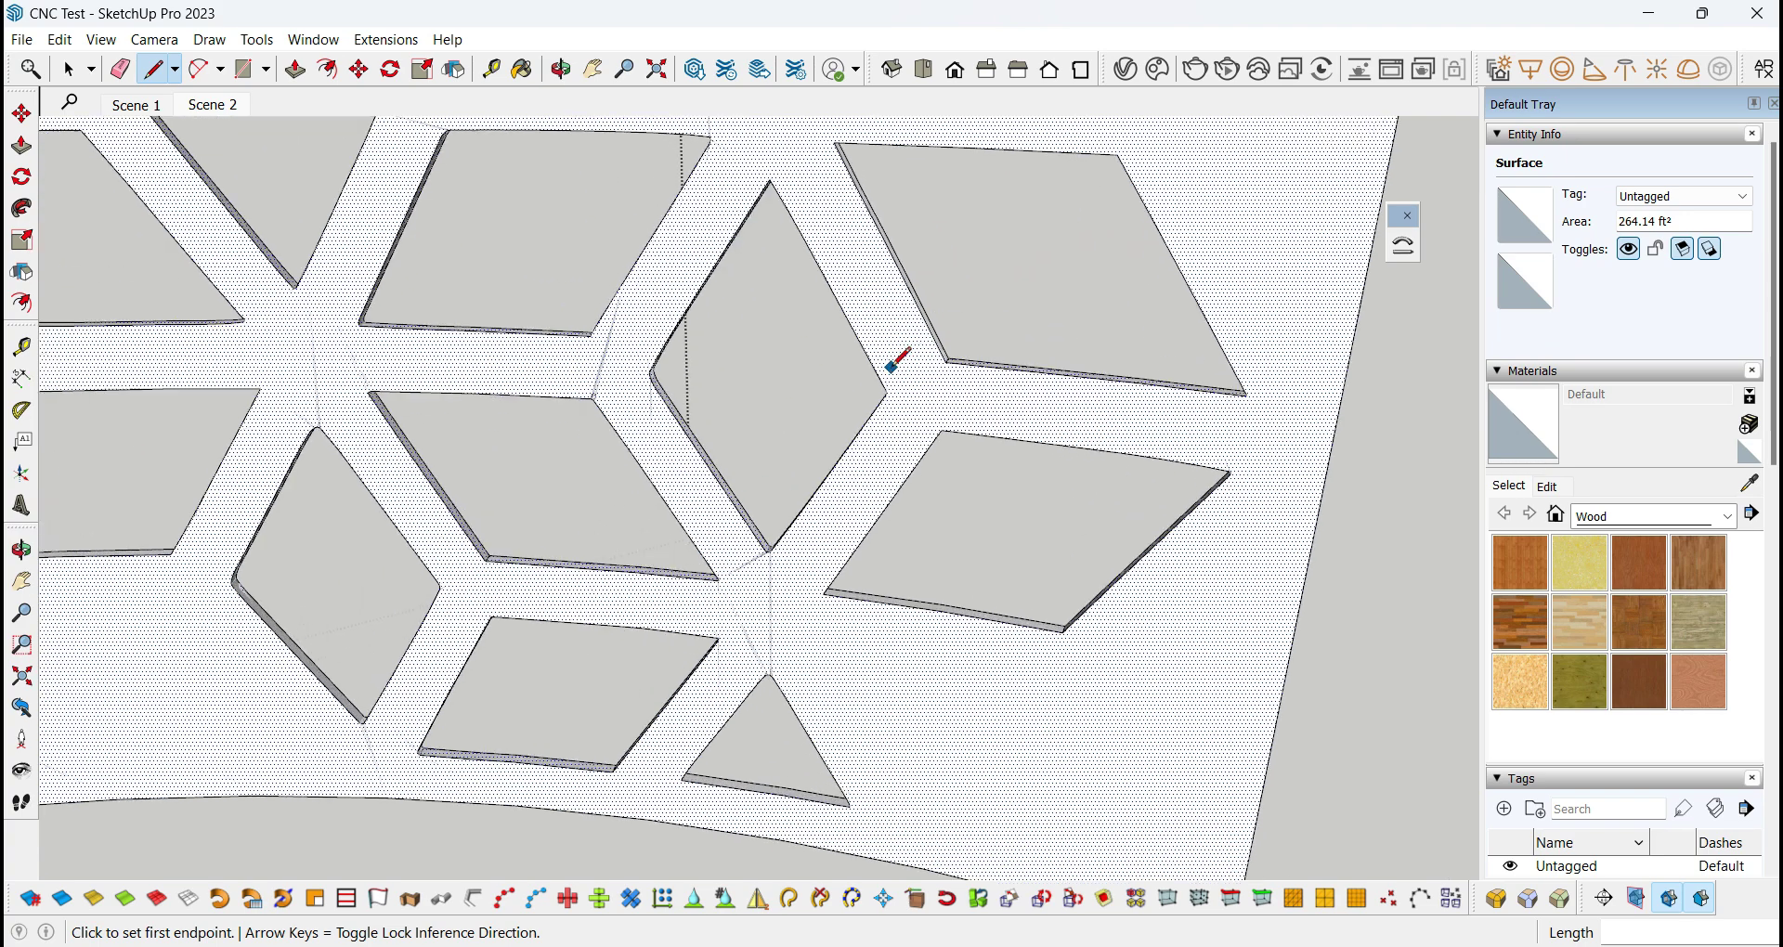
pyautogui.moveTo(883, 390); pyautogui.dragTo(1214, 381, button='middle')
pyautogui.scroll(-2, 882, 436)
pyautogui.scroll(4, 956, 510)
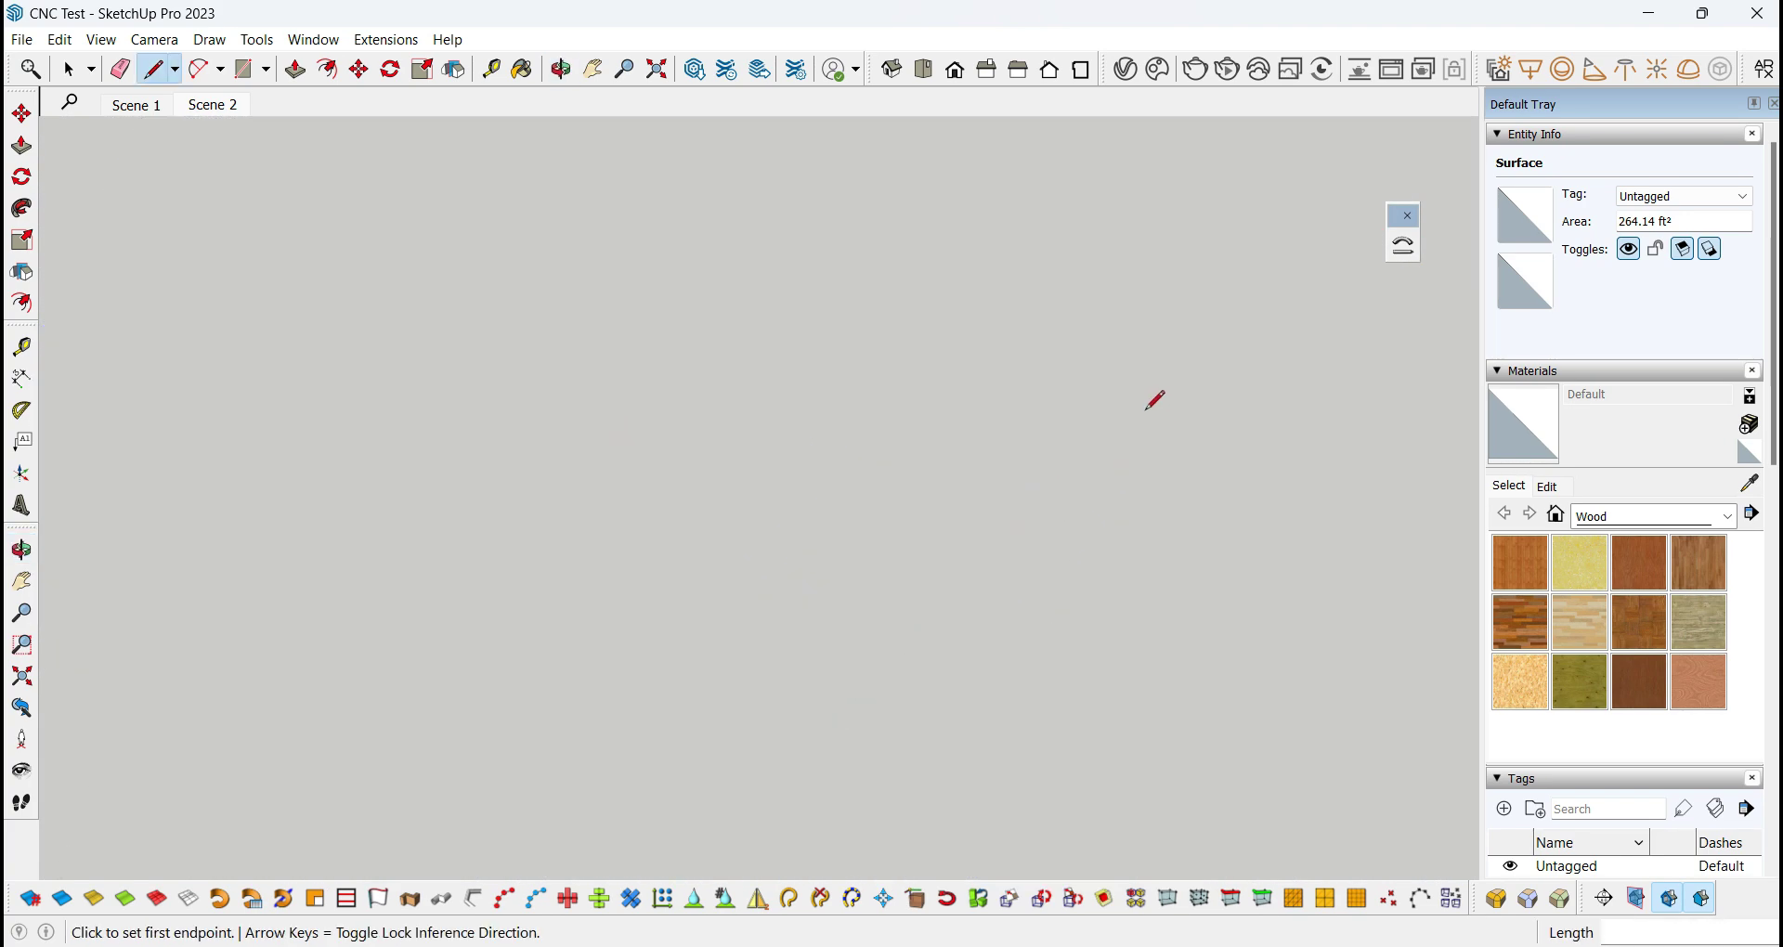
pyautogui.press('space')
pyautogui.click(793, 458)
# Move the whole bent panel about 7' from its end toward the wavy curve.
pyautogui.scroll(-6, 581, 398)
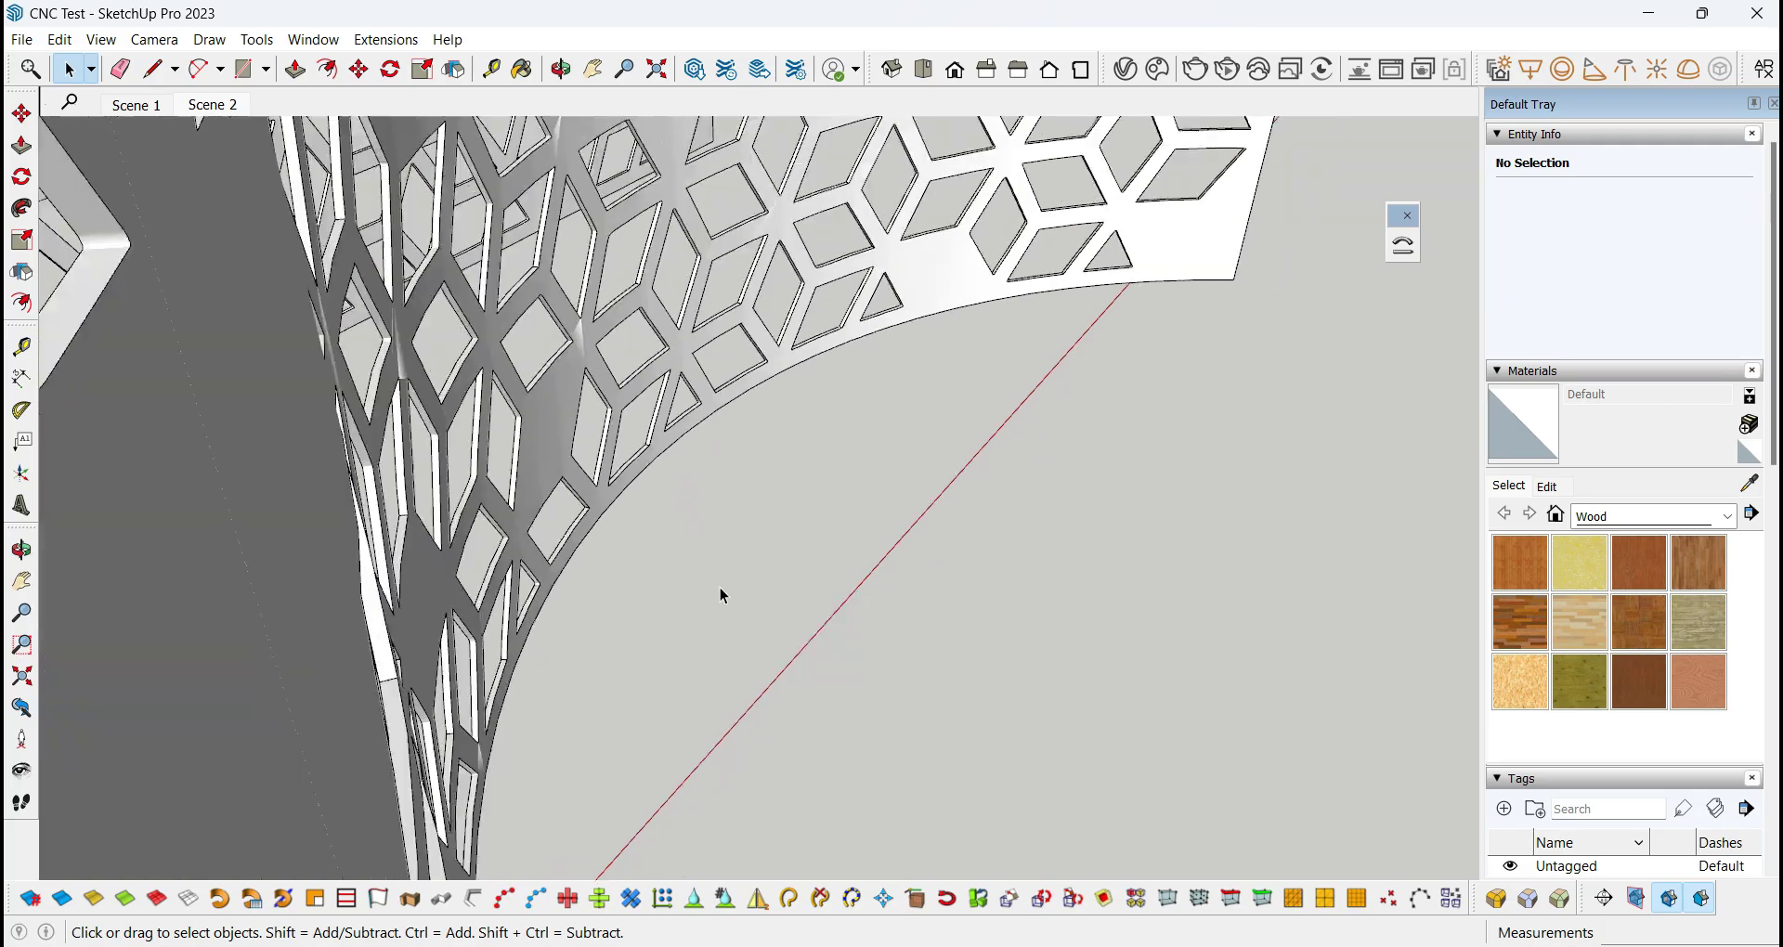
pyautogui.moveTo(720, 588); pyautogui.dragTo(460, 473, button='middle')
pyautogui.scroll(-2, 462, 480)
pyautogui.moveTo(815, 656); pyautogui.dragTo(747, 461, button='middle')
pyautogui.scroll(-2, 748, 462)
pyautogui.moveTo(432, 485); pyautogui.dragTo(900, 461, button='middle')
pyautogui.click(914, 487)
pyautogui.press('m')
pyautogui.click(1103, 557)
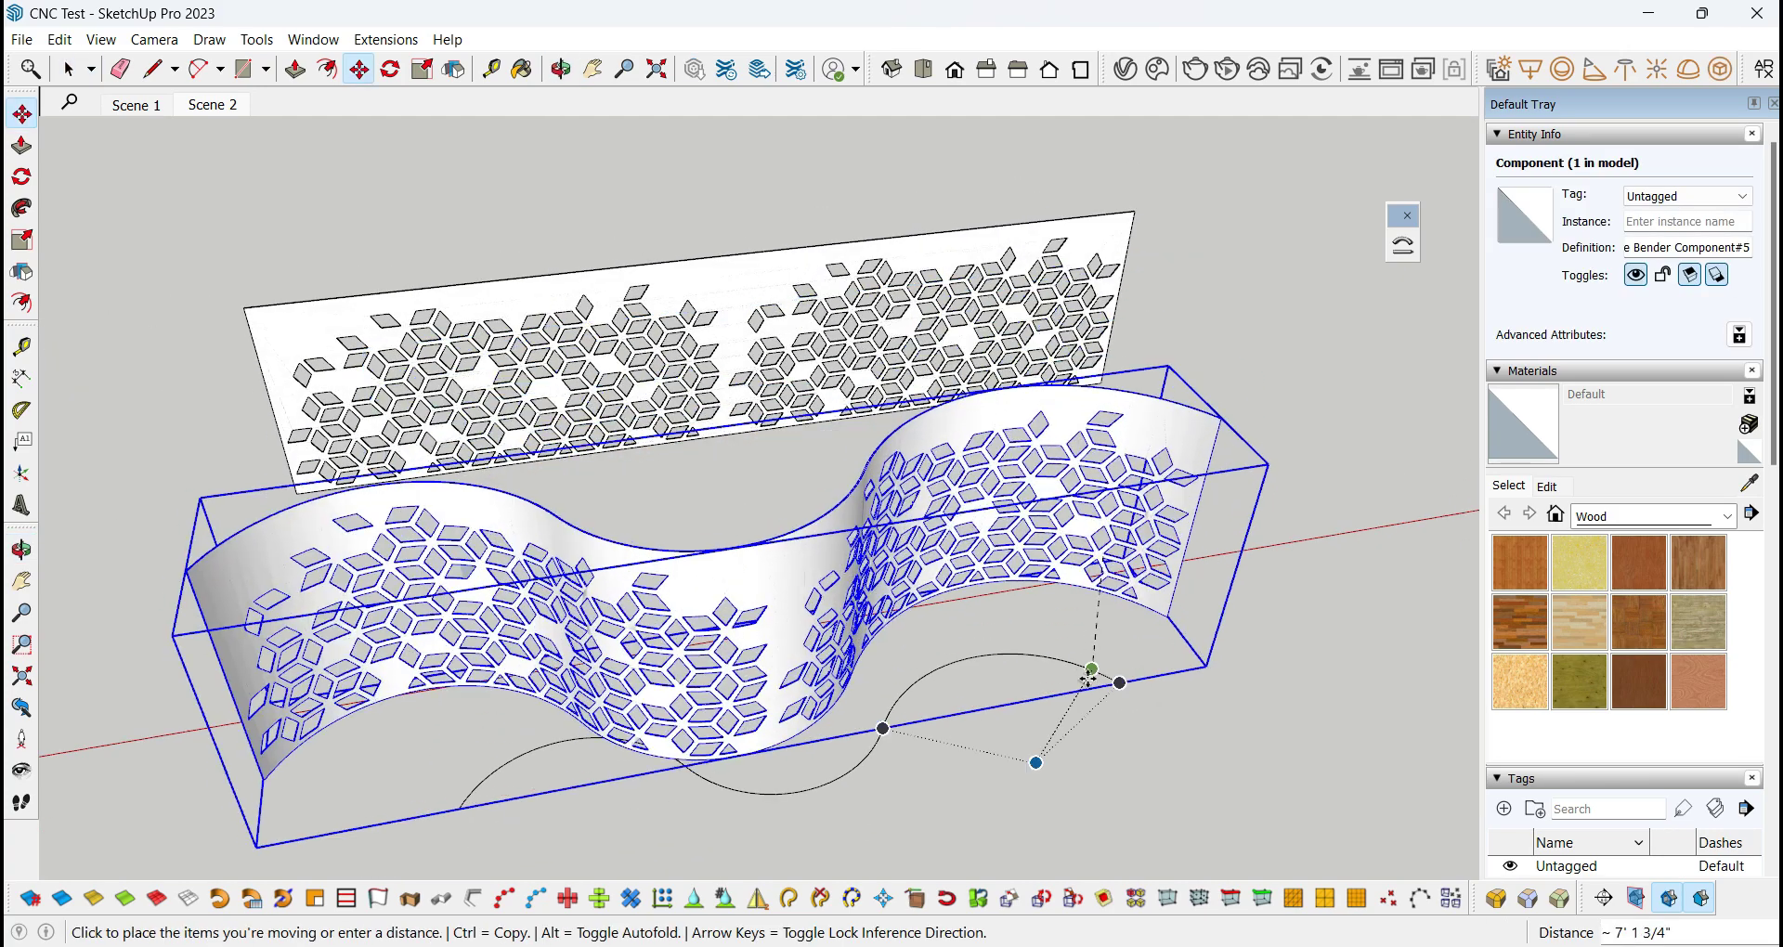
pyautogui.click(1109, 690)
pyautogui.moveTo(1108, 690); pyautogui.dragTo(896, 399, button='middle')
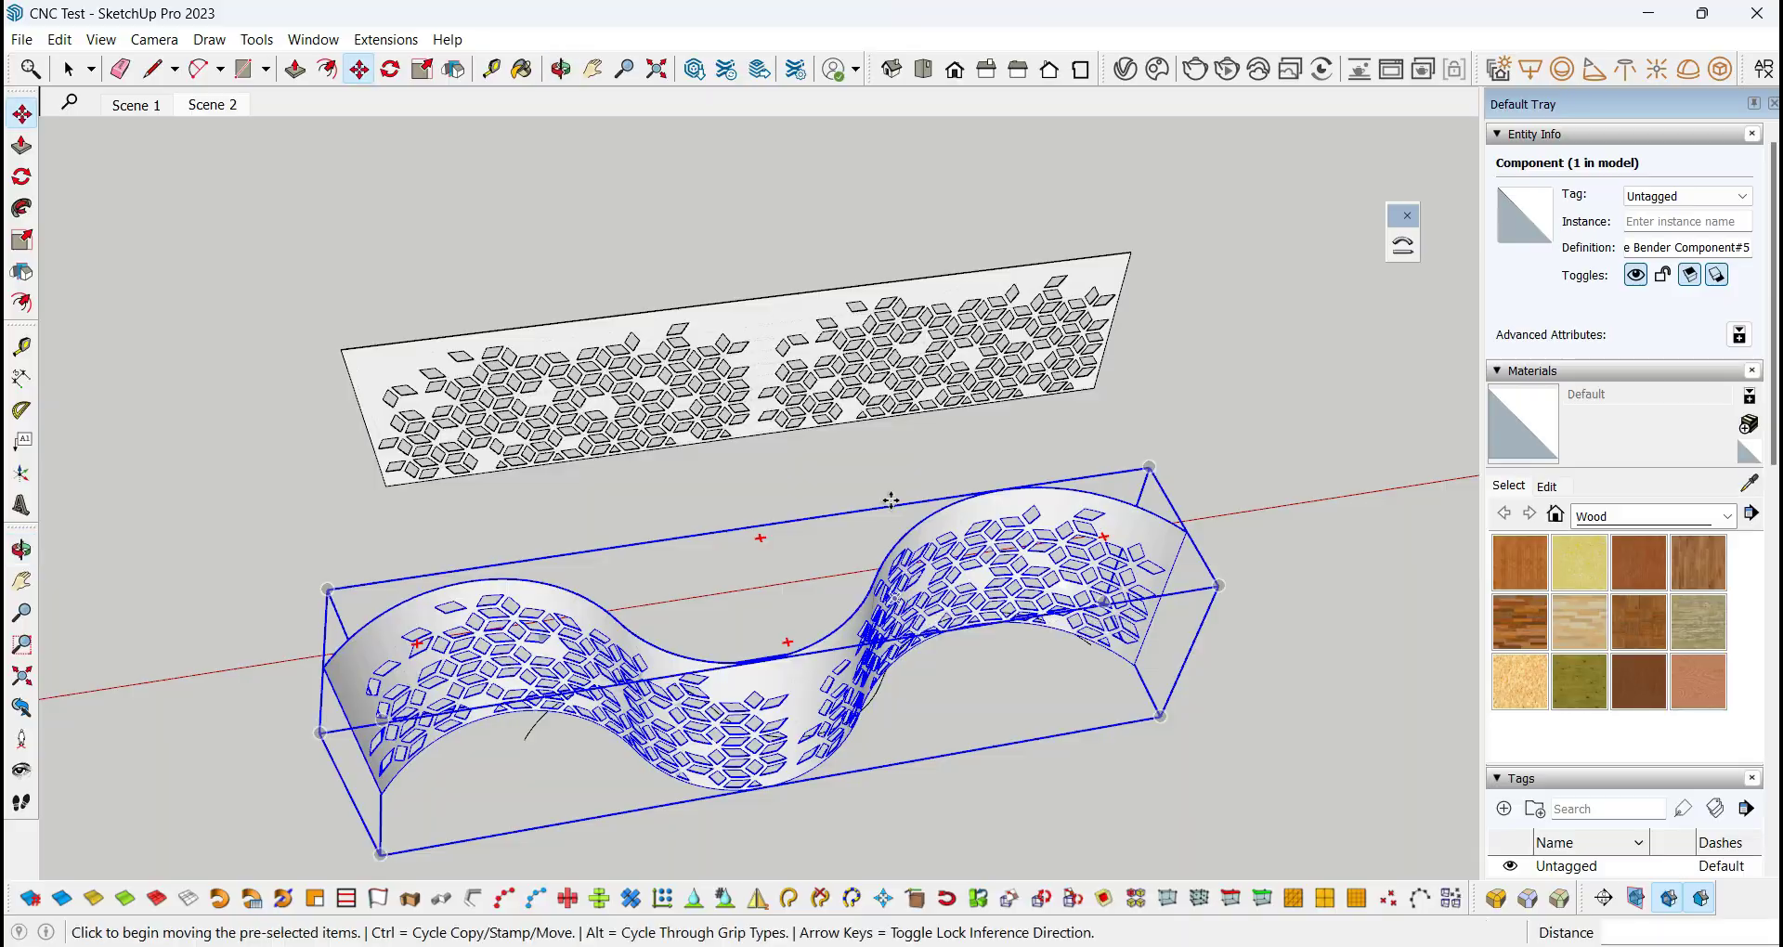
pyautogui.press('space')
# Examine the bent perforated panel and the brick wall bent along a similar wave, each beside its flat original.
pyautogui.moveTo(926, 691); pyautogui.dragTo(1011, 470, button='middle')
pyautogui.scroll(-6, 817, 475)
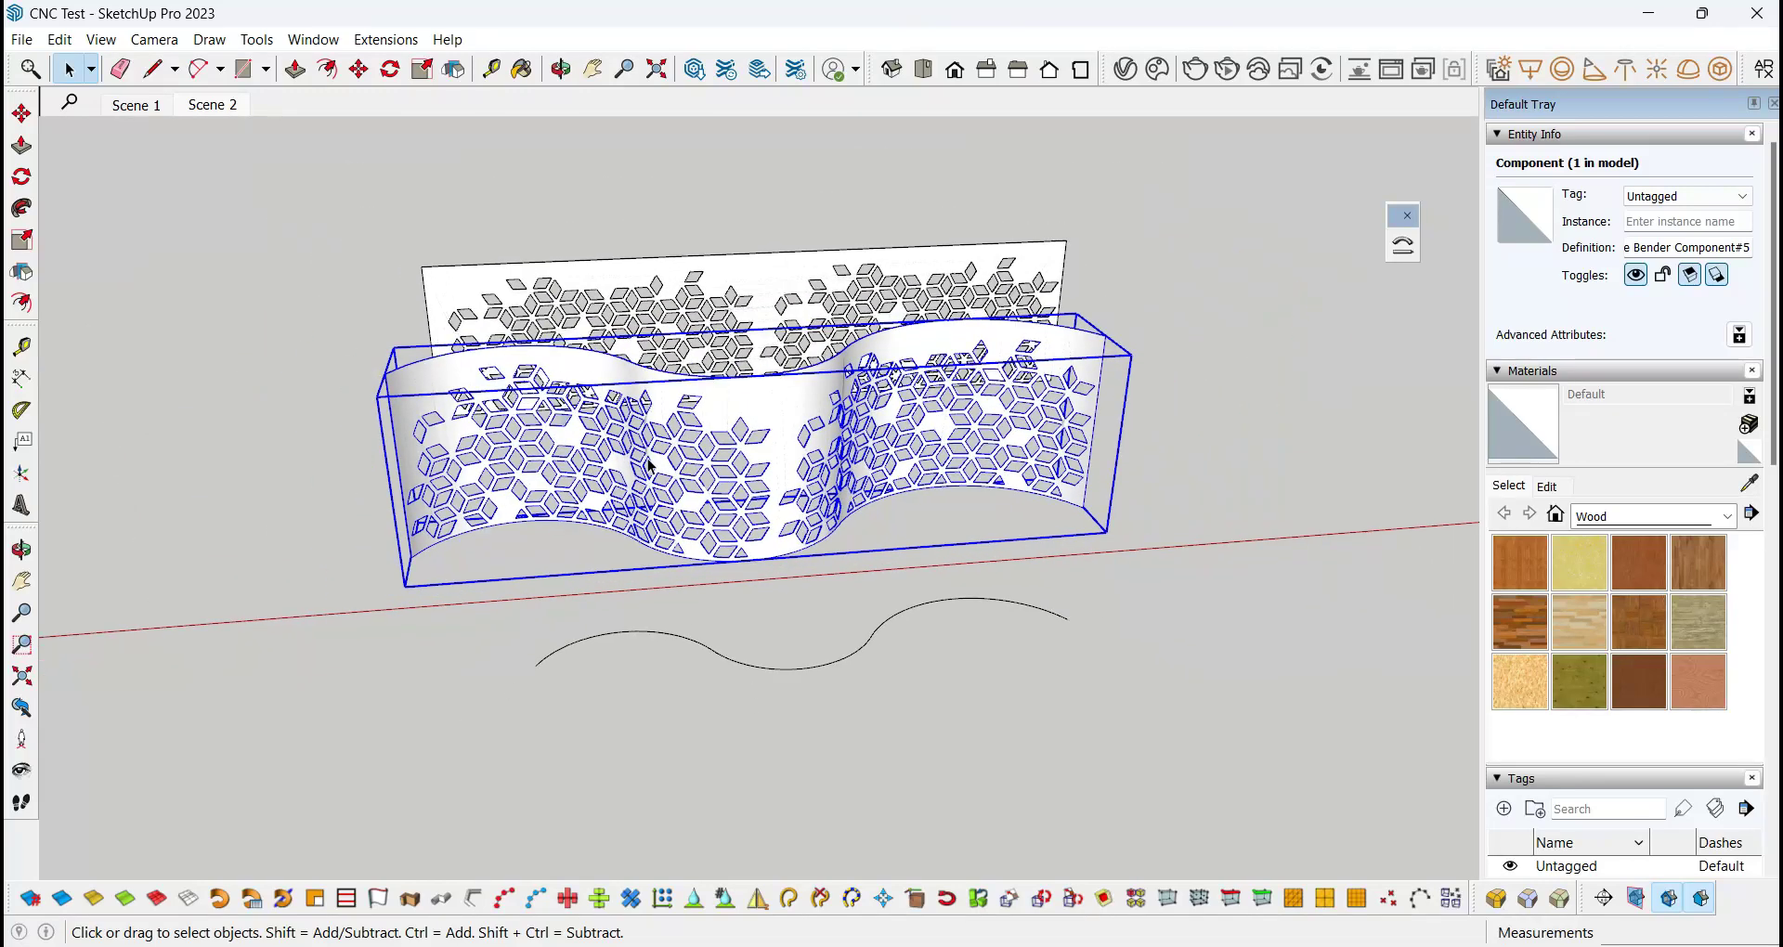
pyautogui.moveTo(622, 520); pyautogui.dragTo(668, 599, button='middle')
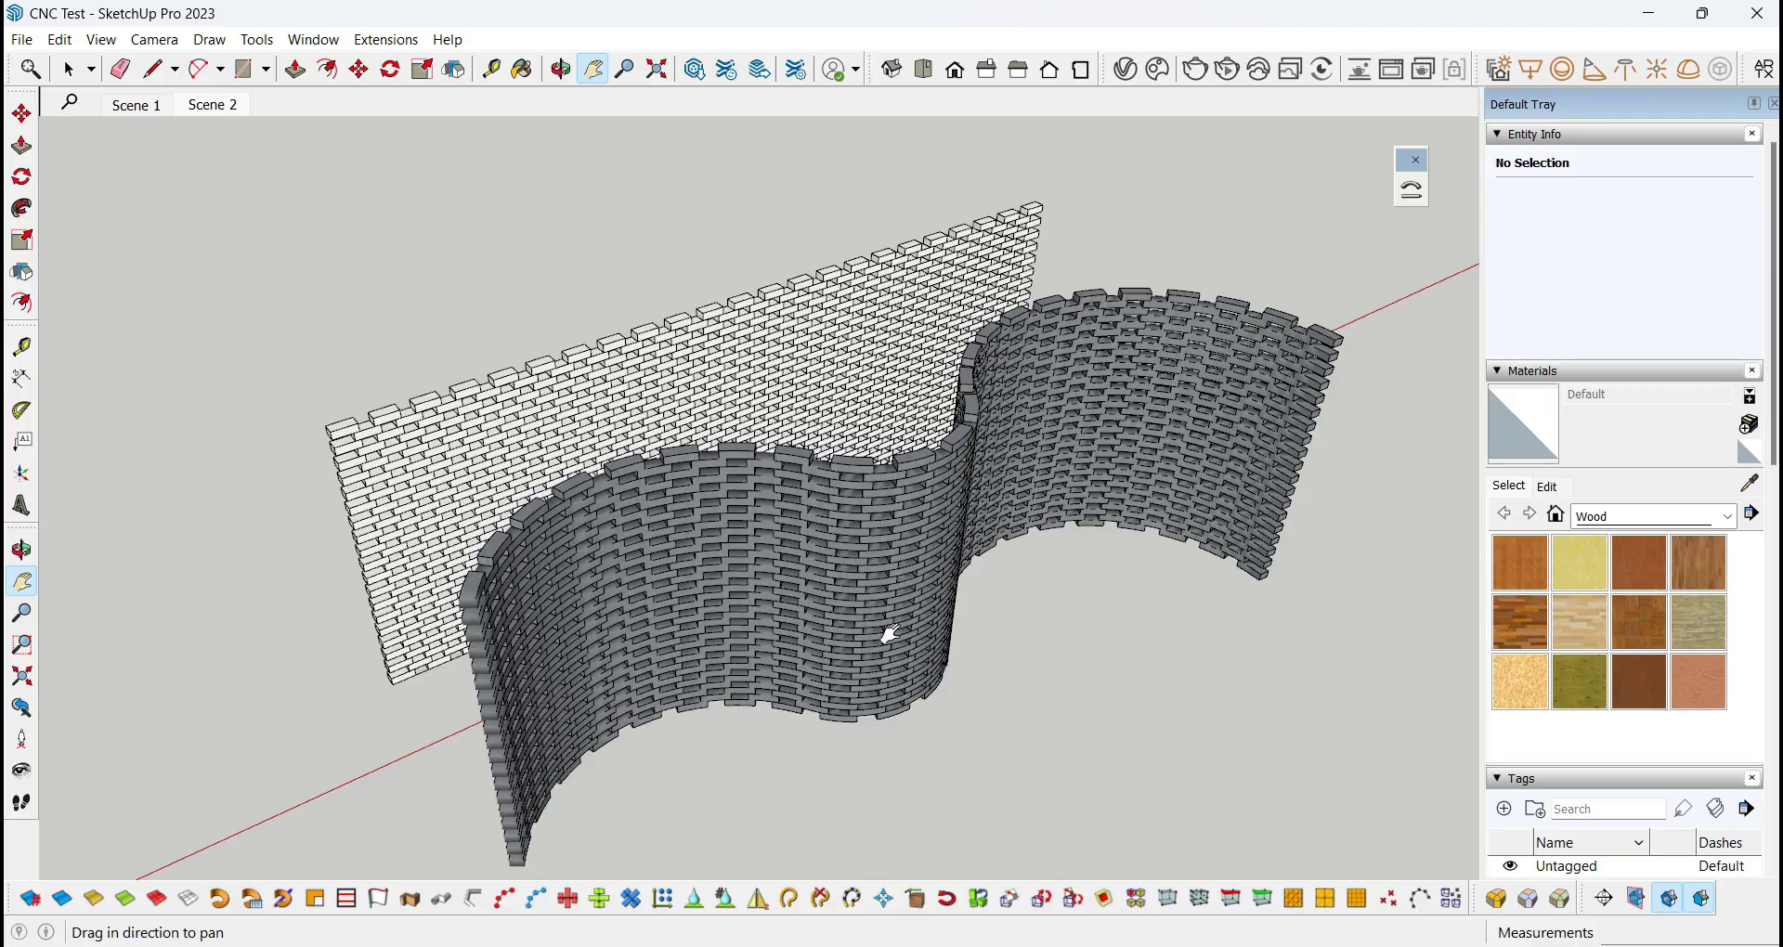
pyautogui.moveTo(777, 748); pyautogui.dragTo(532, 748, button='middle')
pyautogui.scroll(-3, 981, 434)
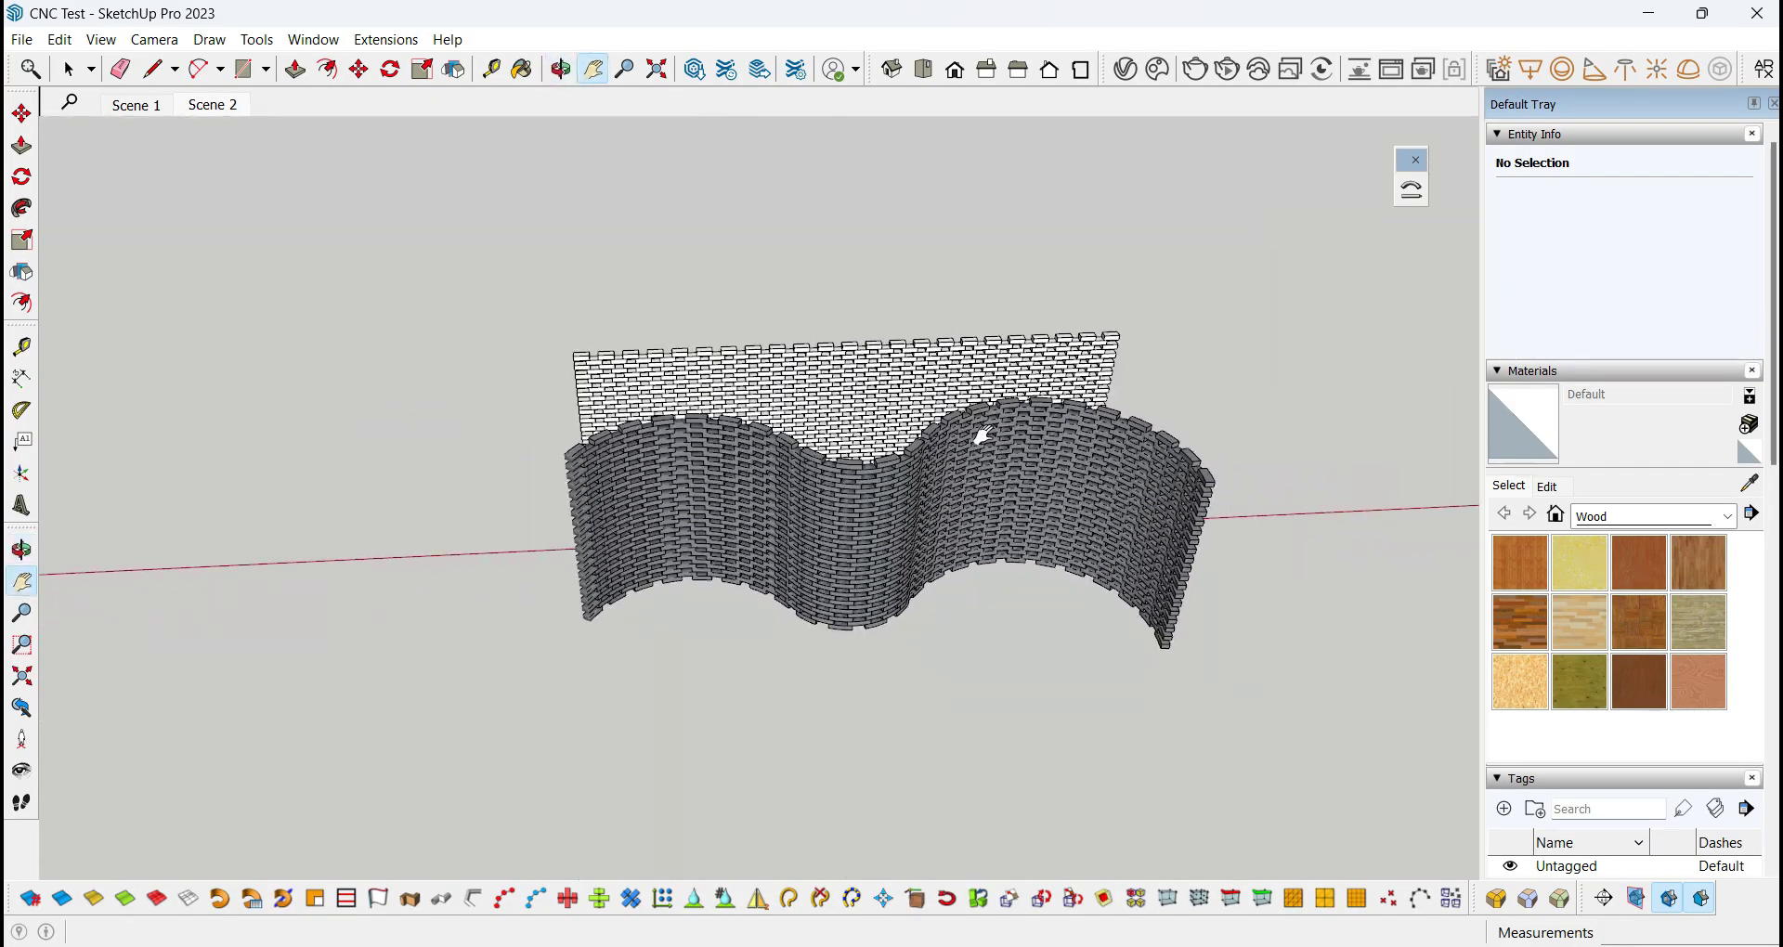
pyautogui.moveTo(981, 434); pyautogui.dragTo(927, 565, button='middle')
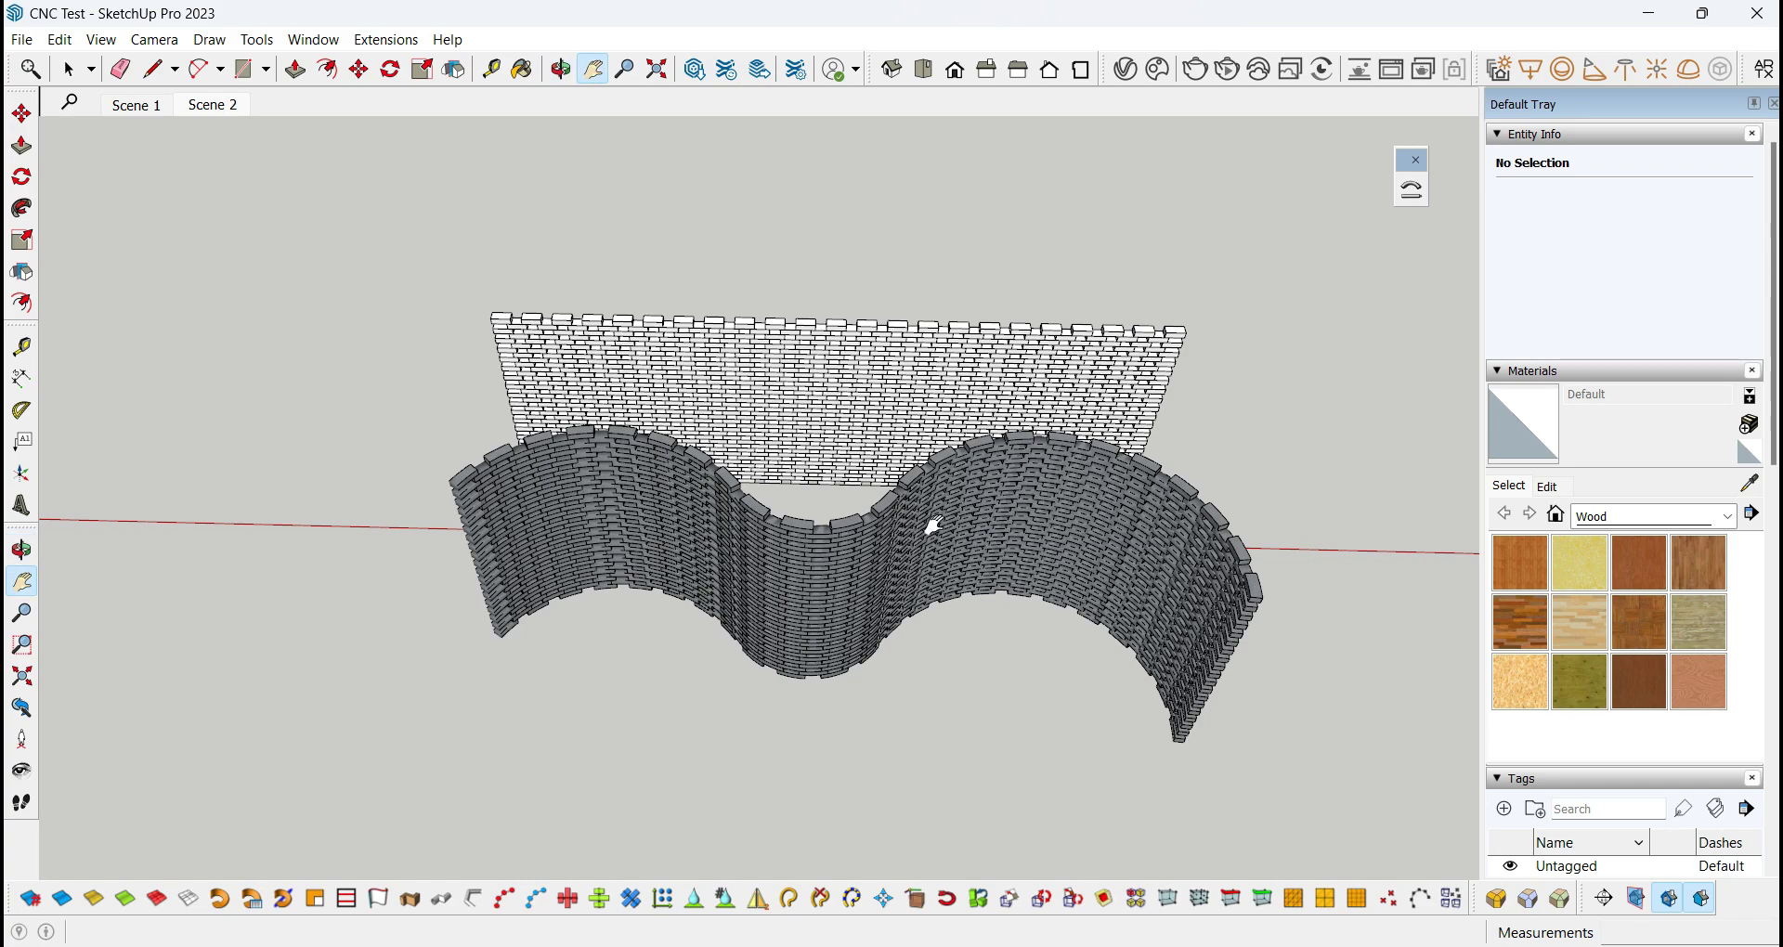
pyautogui.moveTo(932, 528); pyautogui.dragTo(967, 560, button='middle')
pyautogui.scroll(-3, 968, 559)
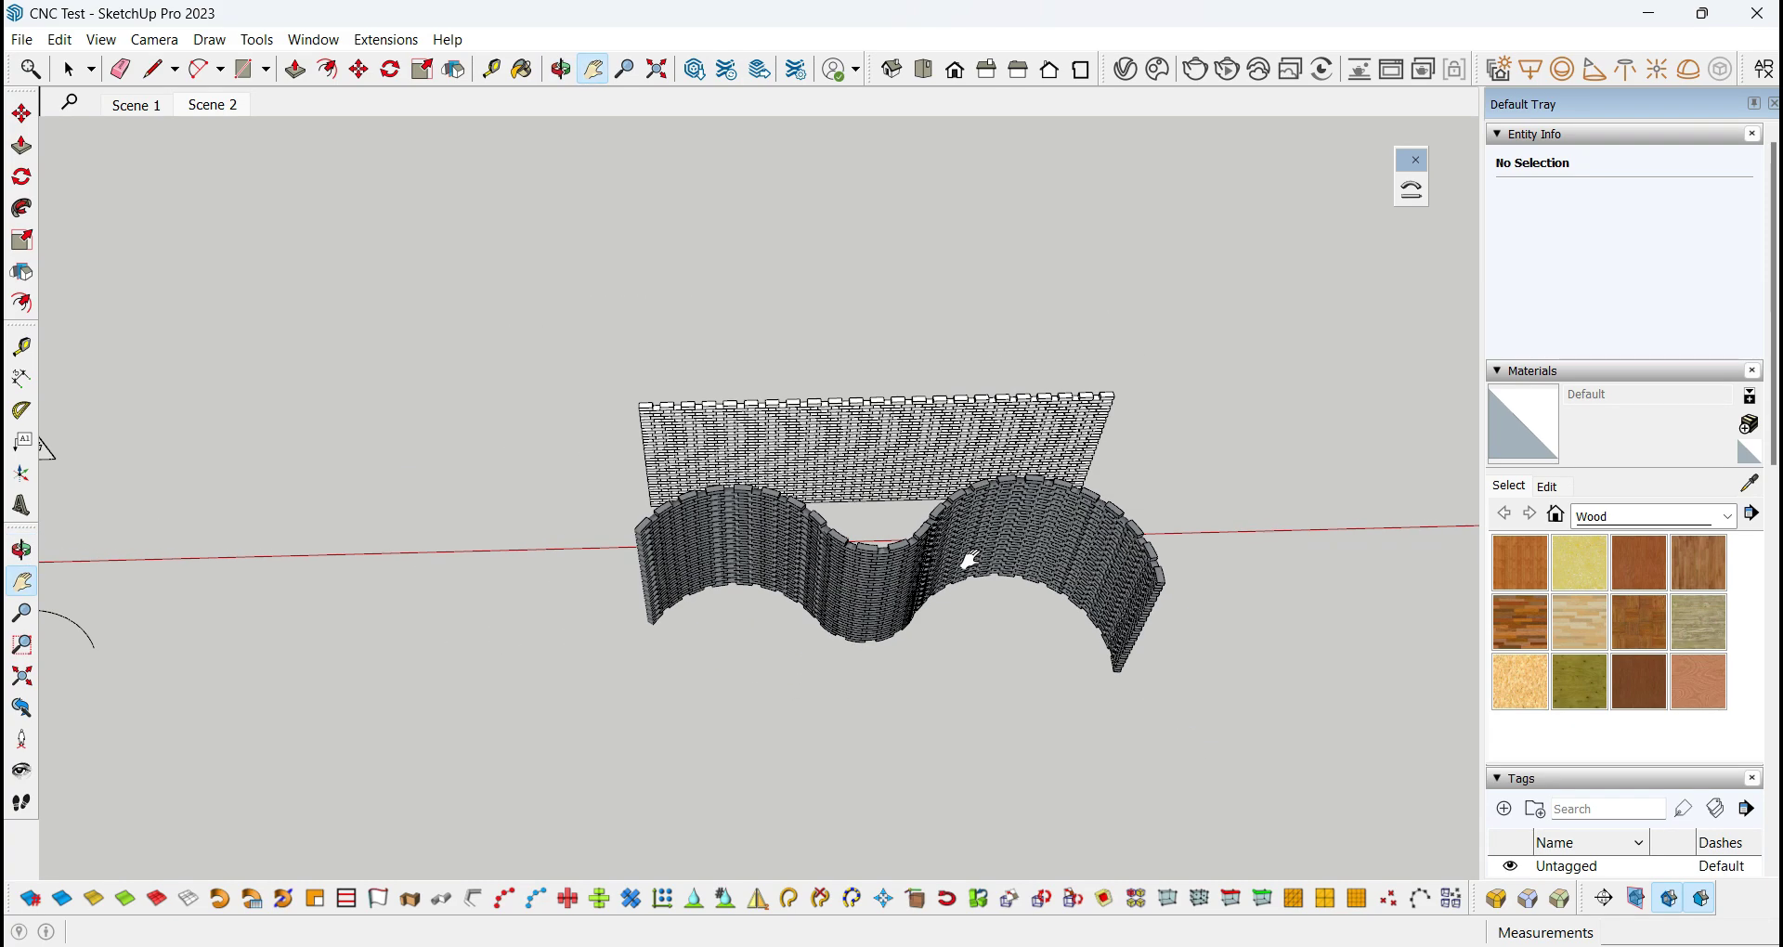
pyautogui.scroll(-2, 970, 560)
pyautogui.moveTo(748, 629); pyautogui.dragTo(790, 566)
pyautogui.scroll(1, 1038, 517)
pyautogui.moveTo(1038, 518); pyautogui.dragTo(1023, 503, button='middle')
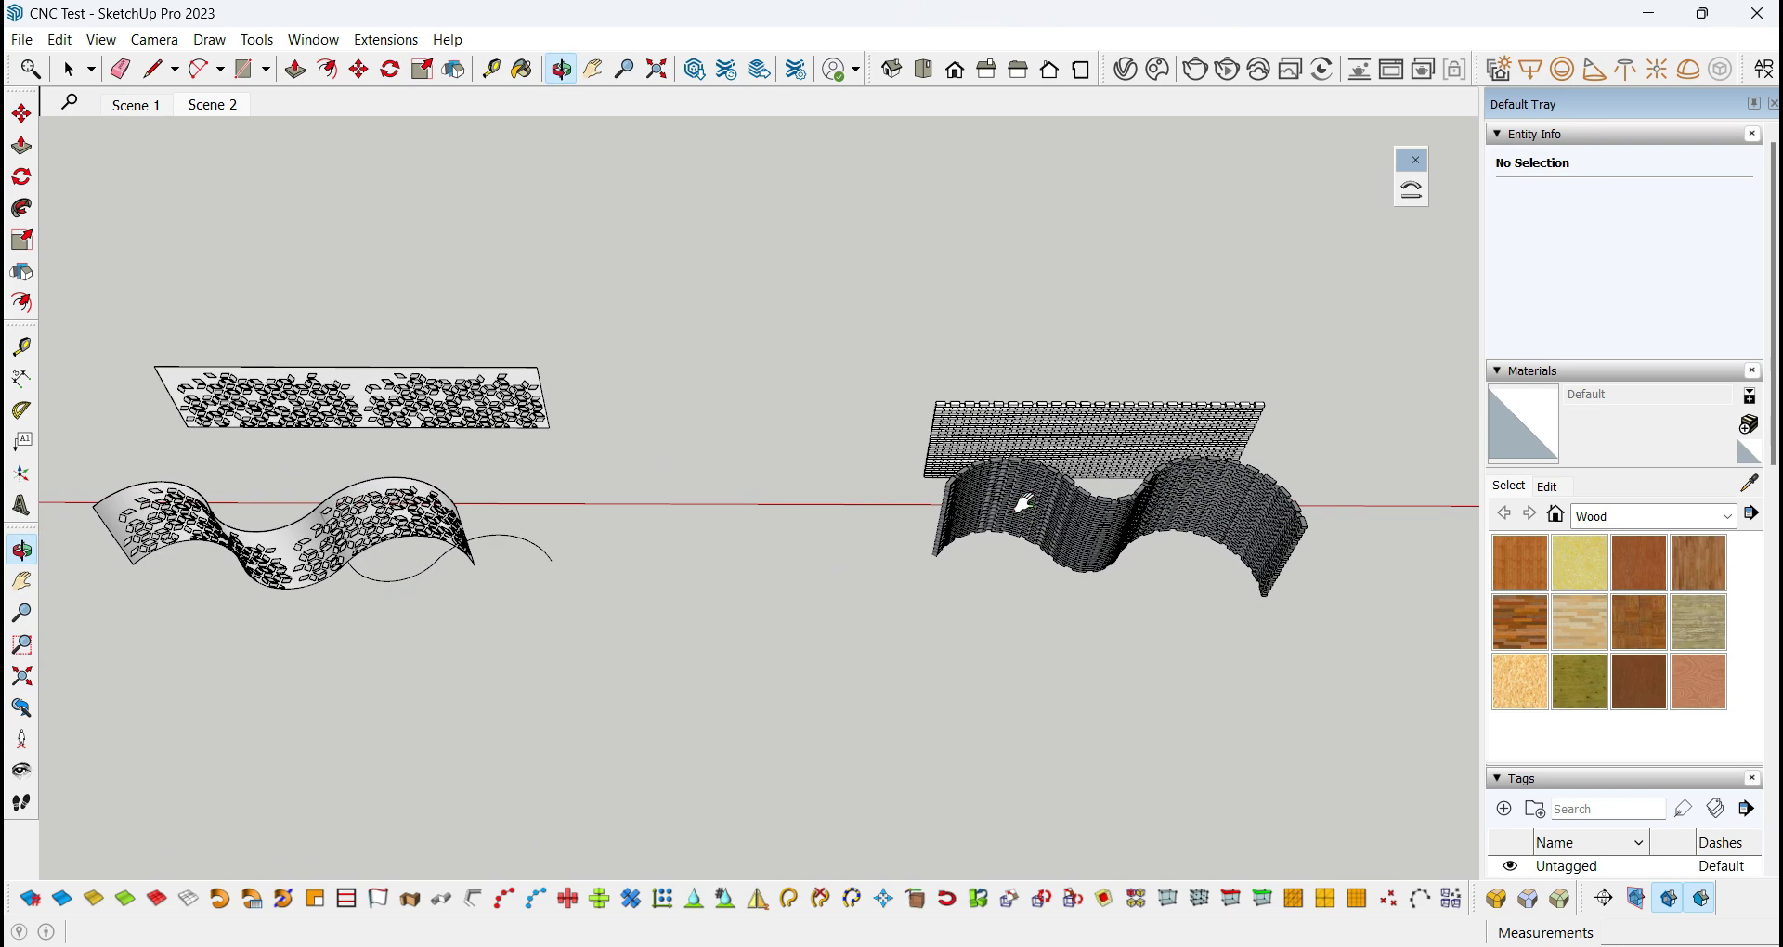
pyautogui.press('h')
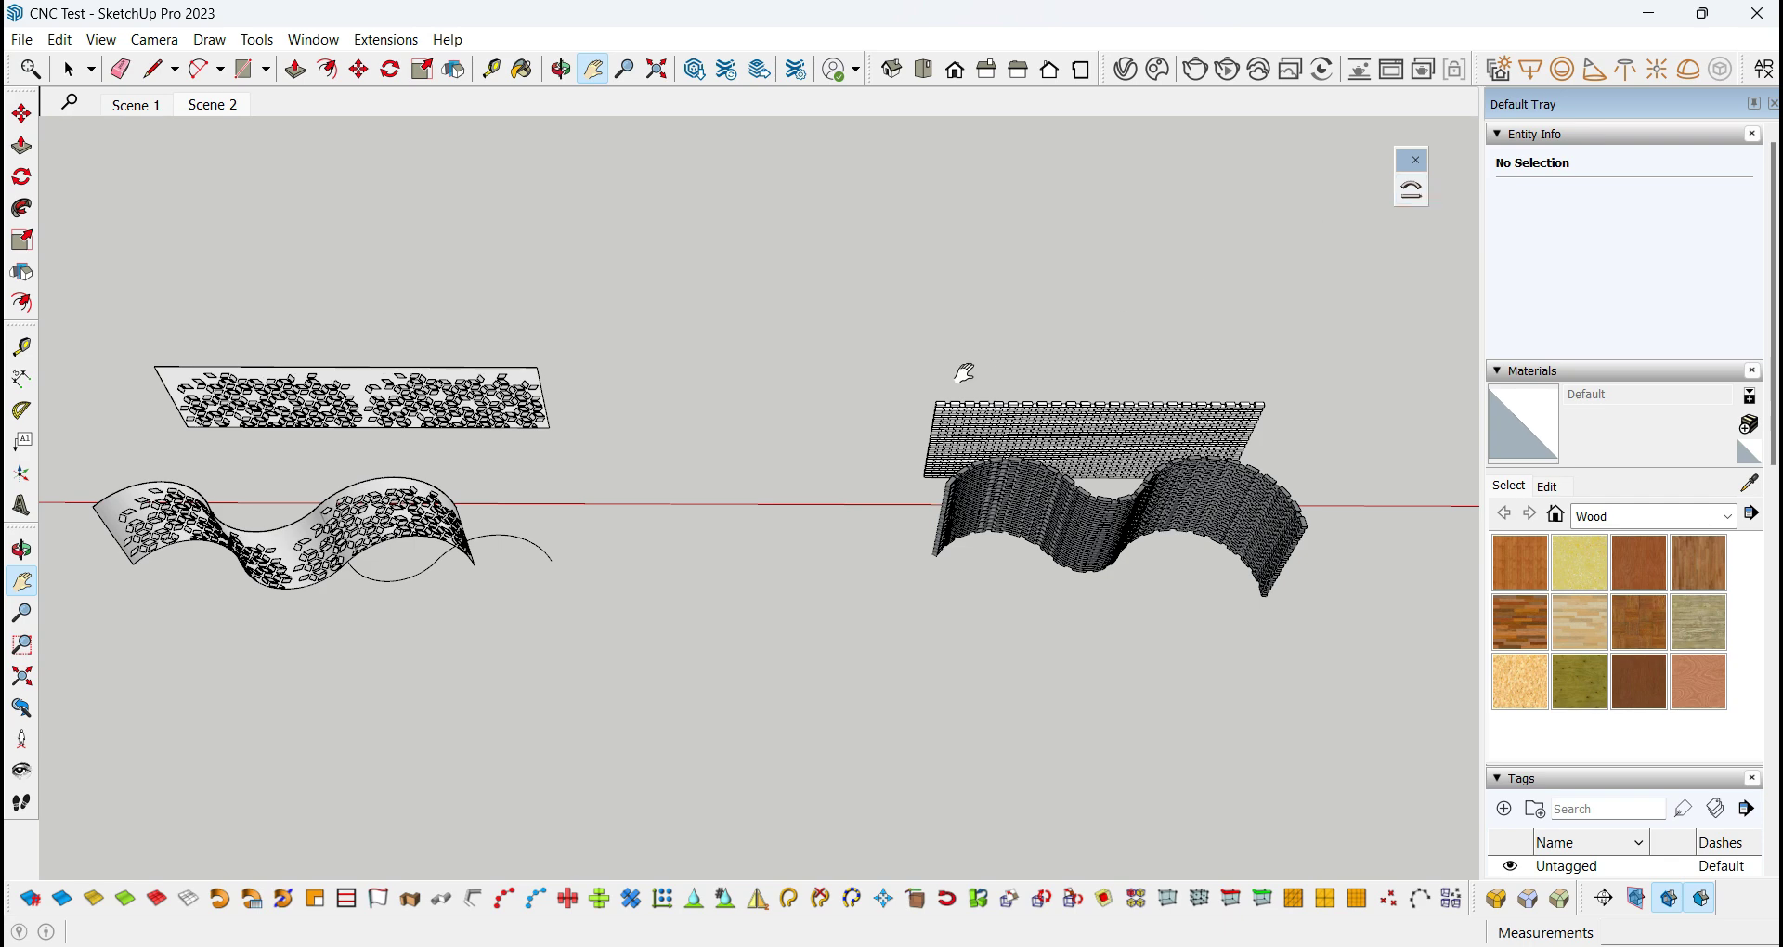
pyautogui.moveTo(955, 318); pyautogui.dragTo(1006, 345)
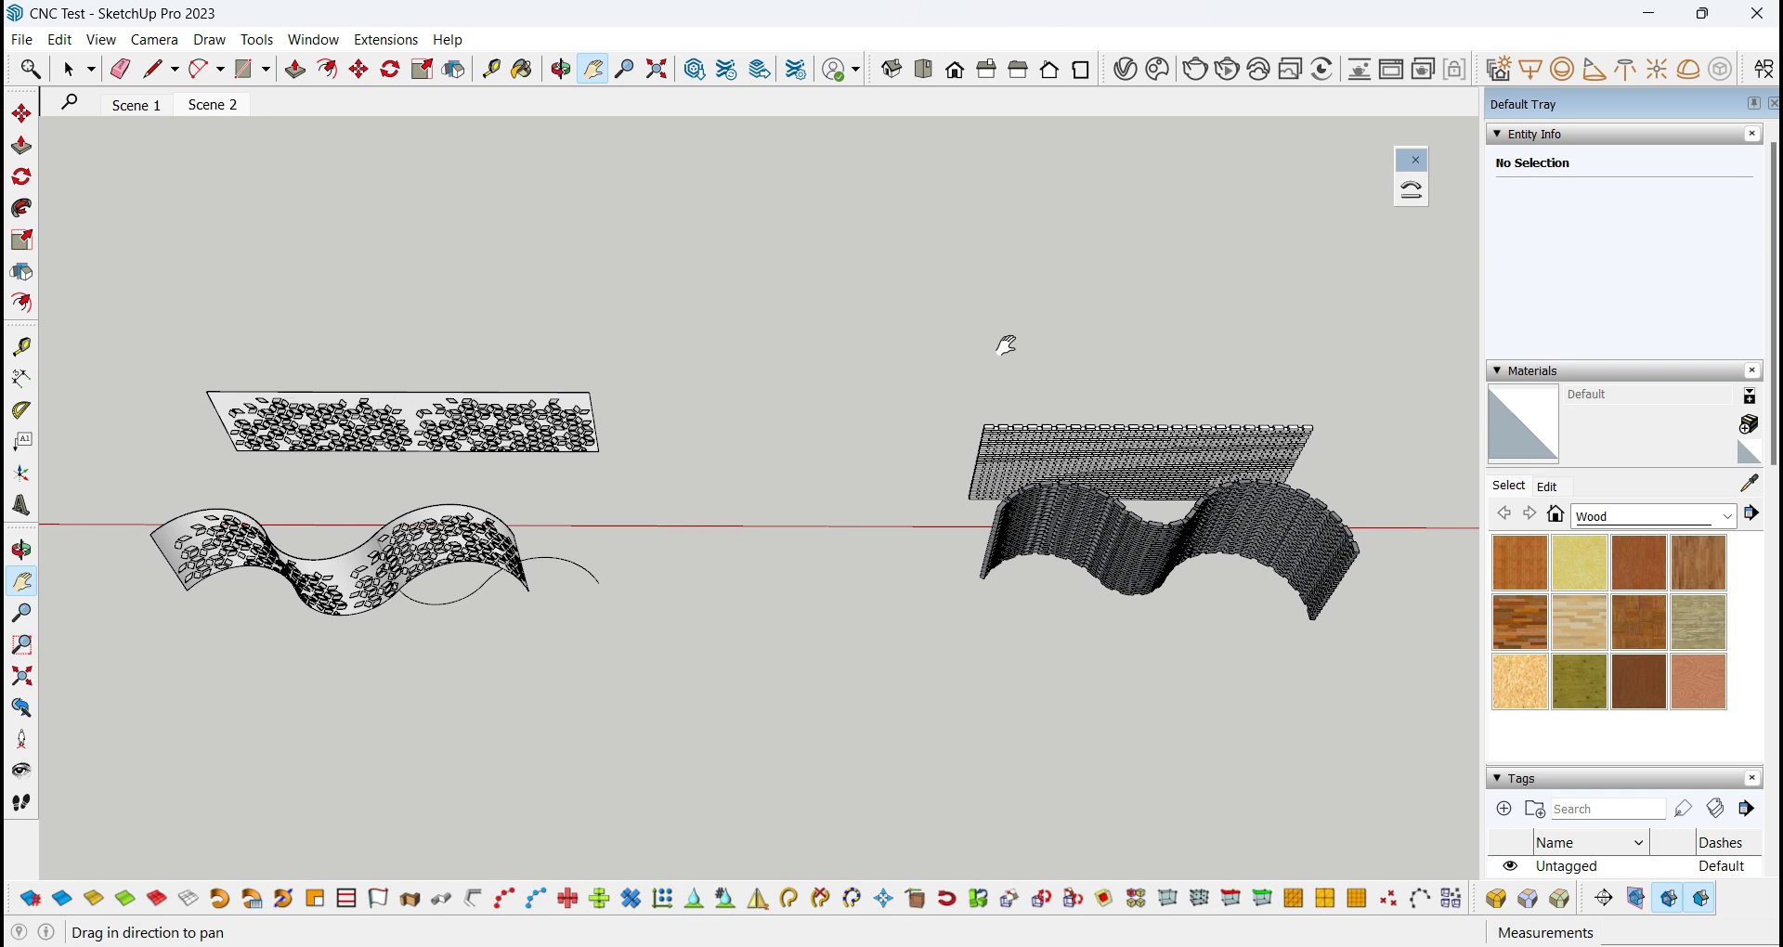